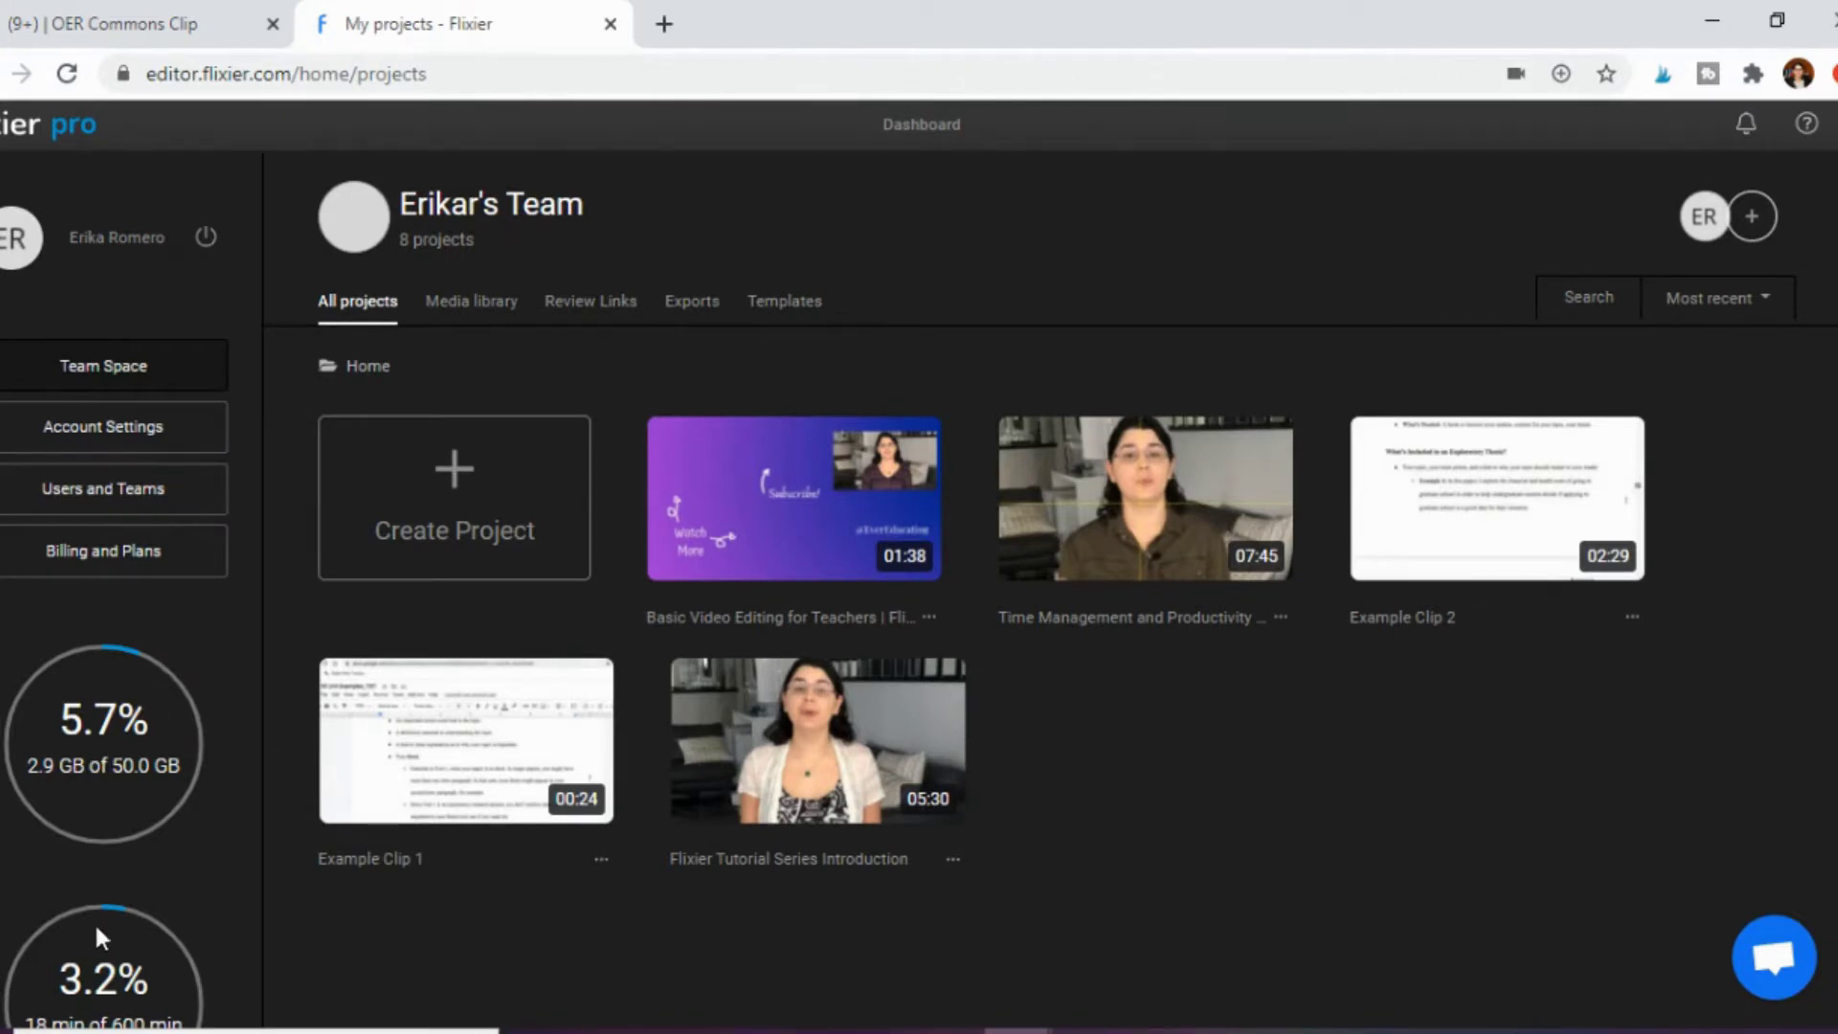
pyautogui.scroll(-2, 84, 814)
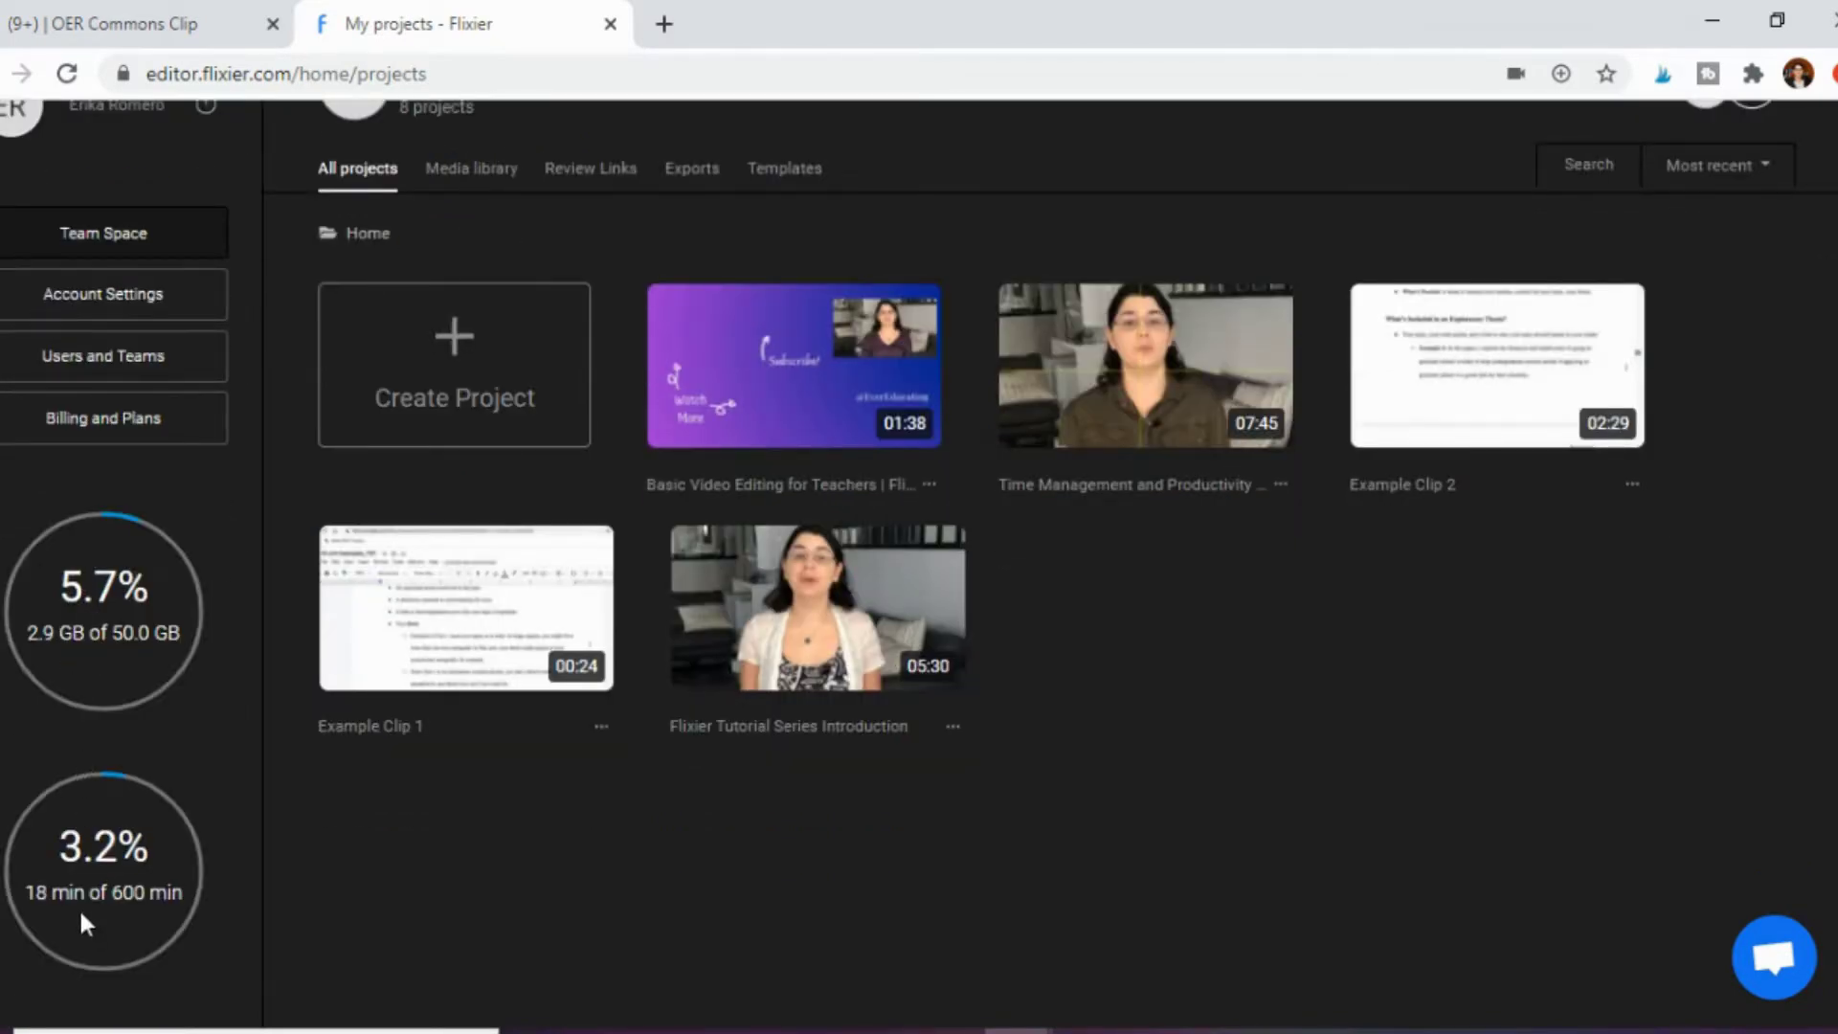
pyautogui.scroll(2, 77, 693)
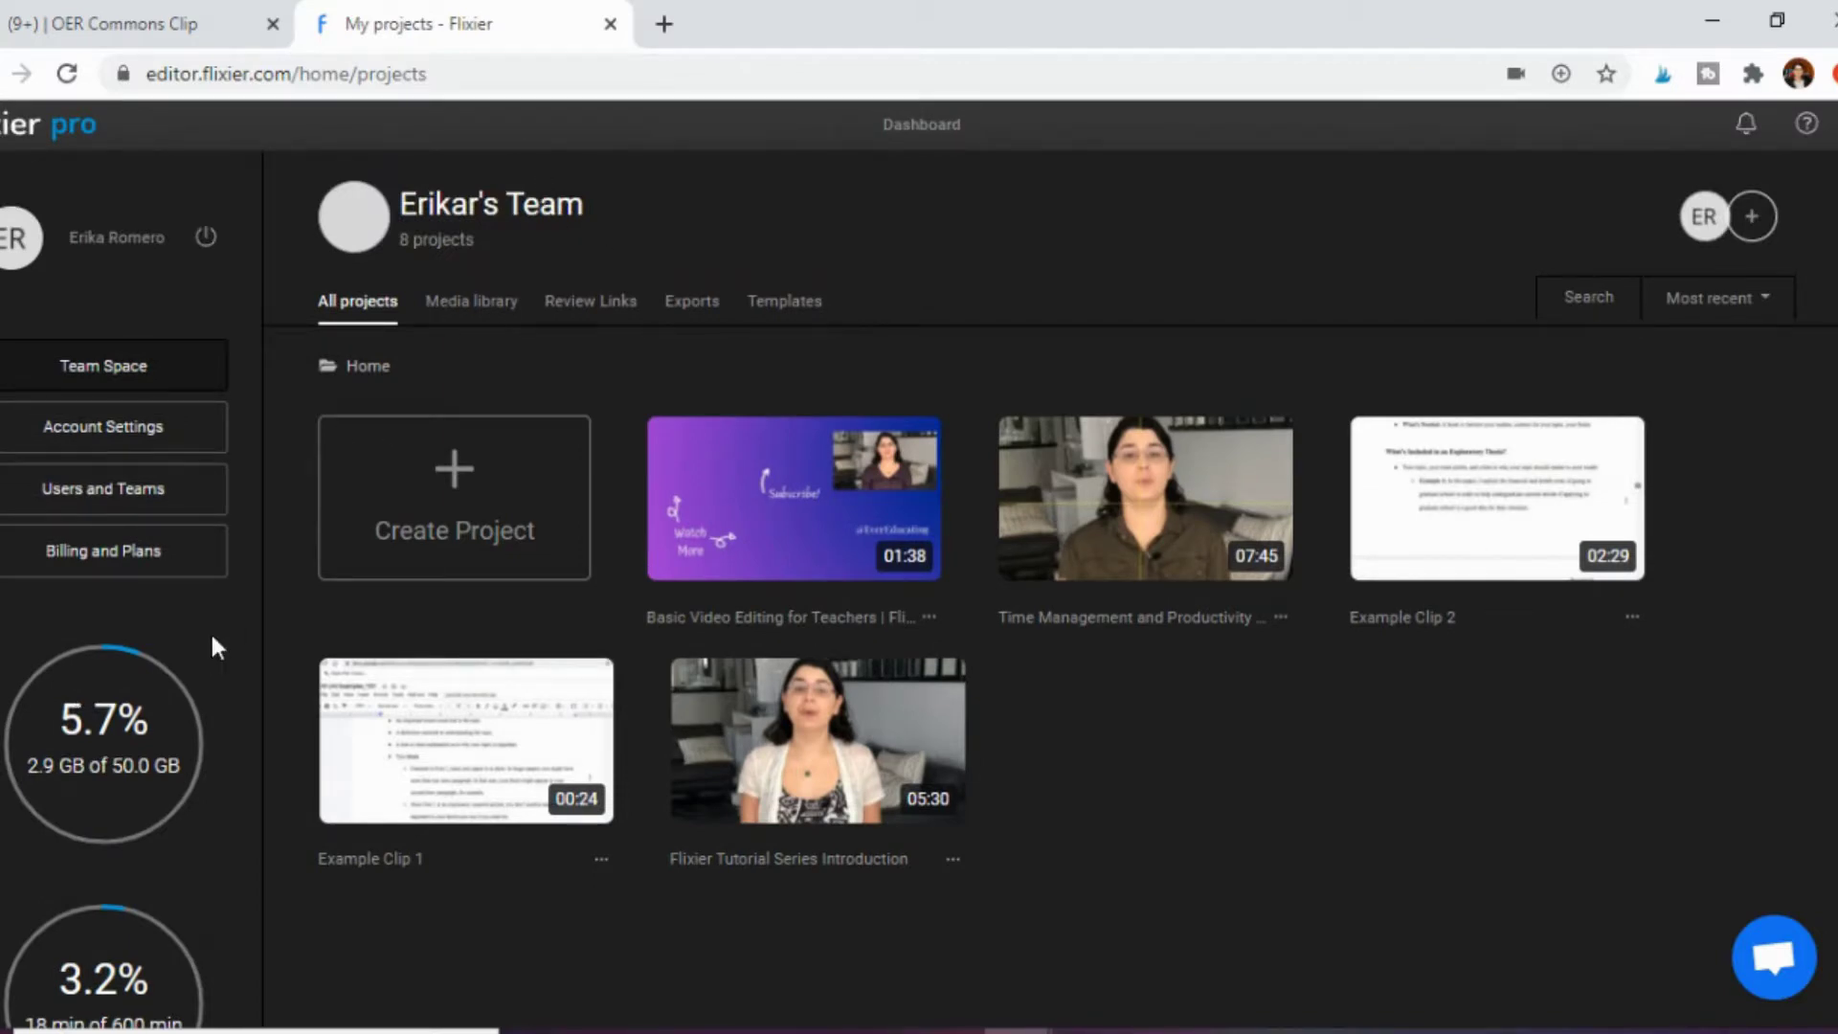
pyautogui.scroll(-2, 212, 642)
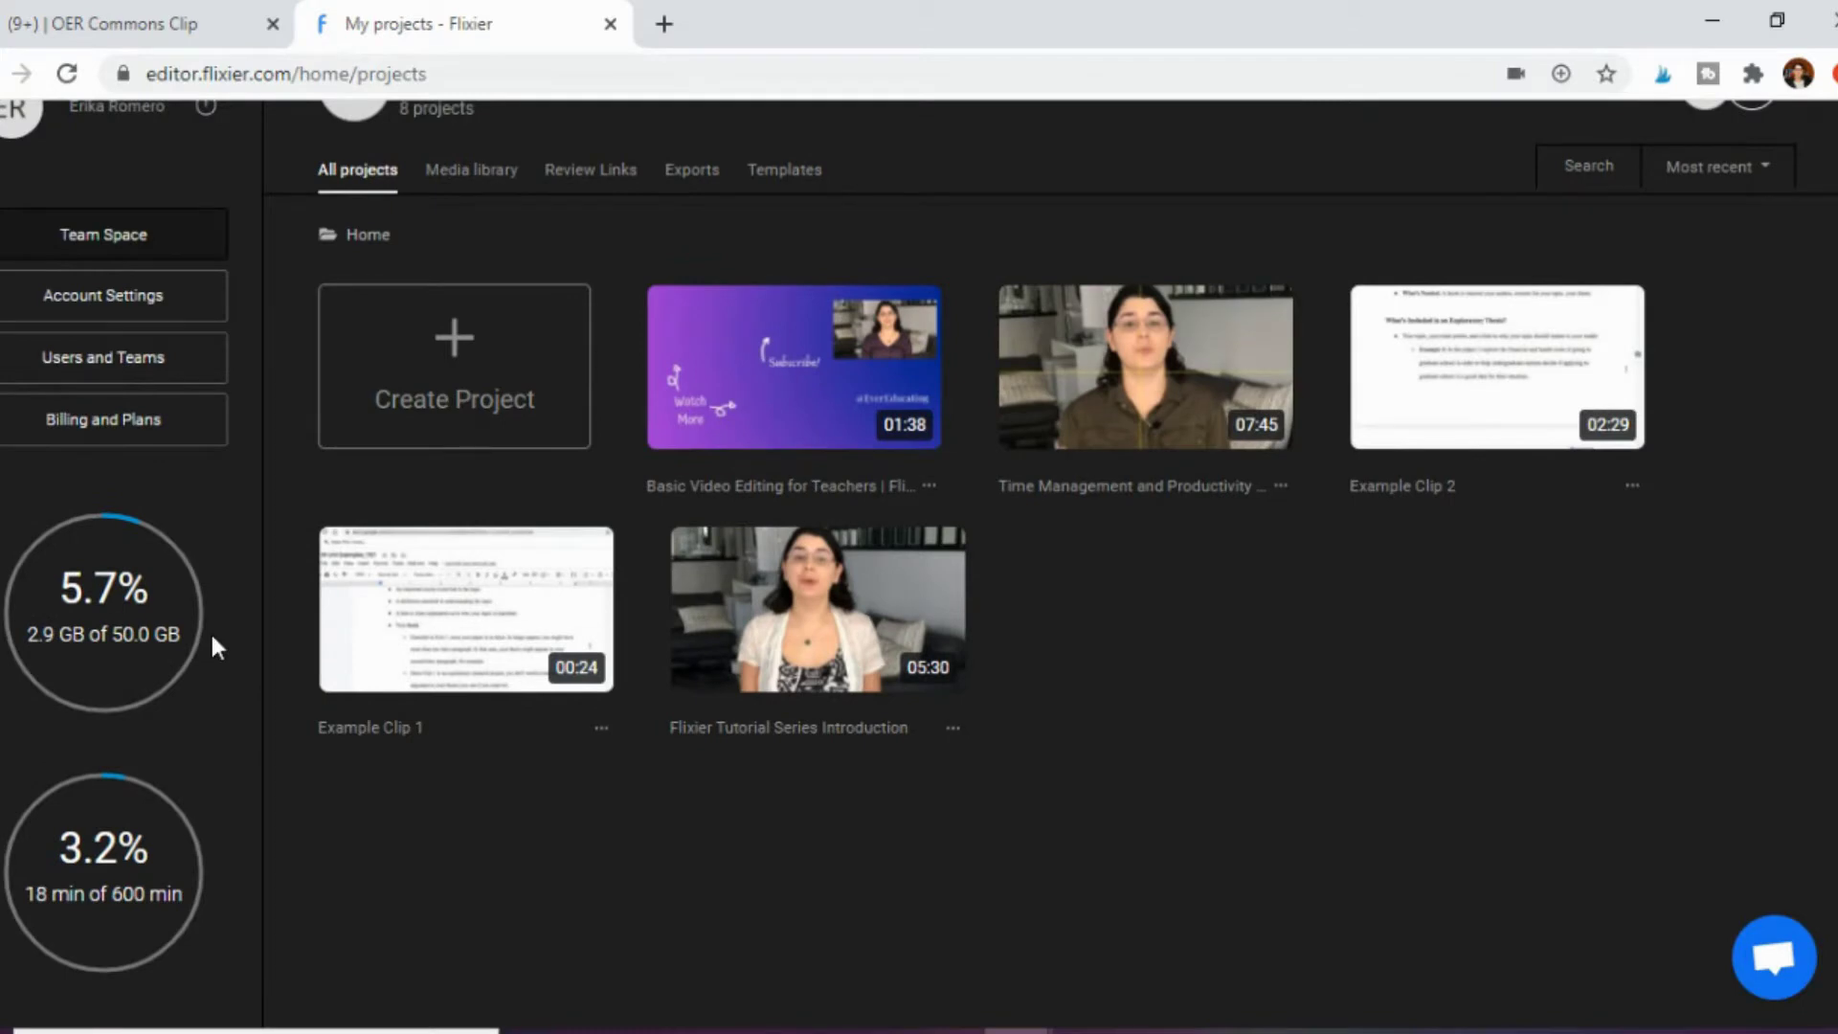
pyautogui.scroll(2, 212, 640)
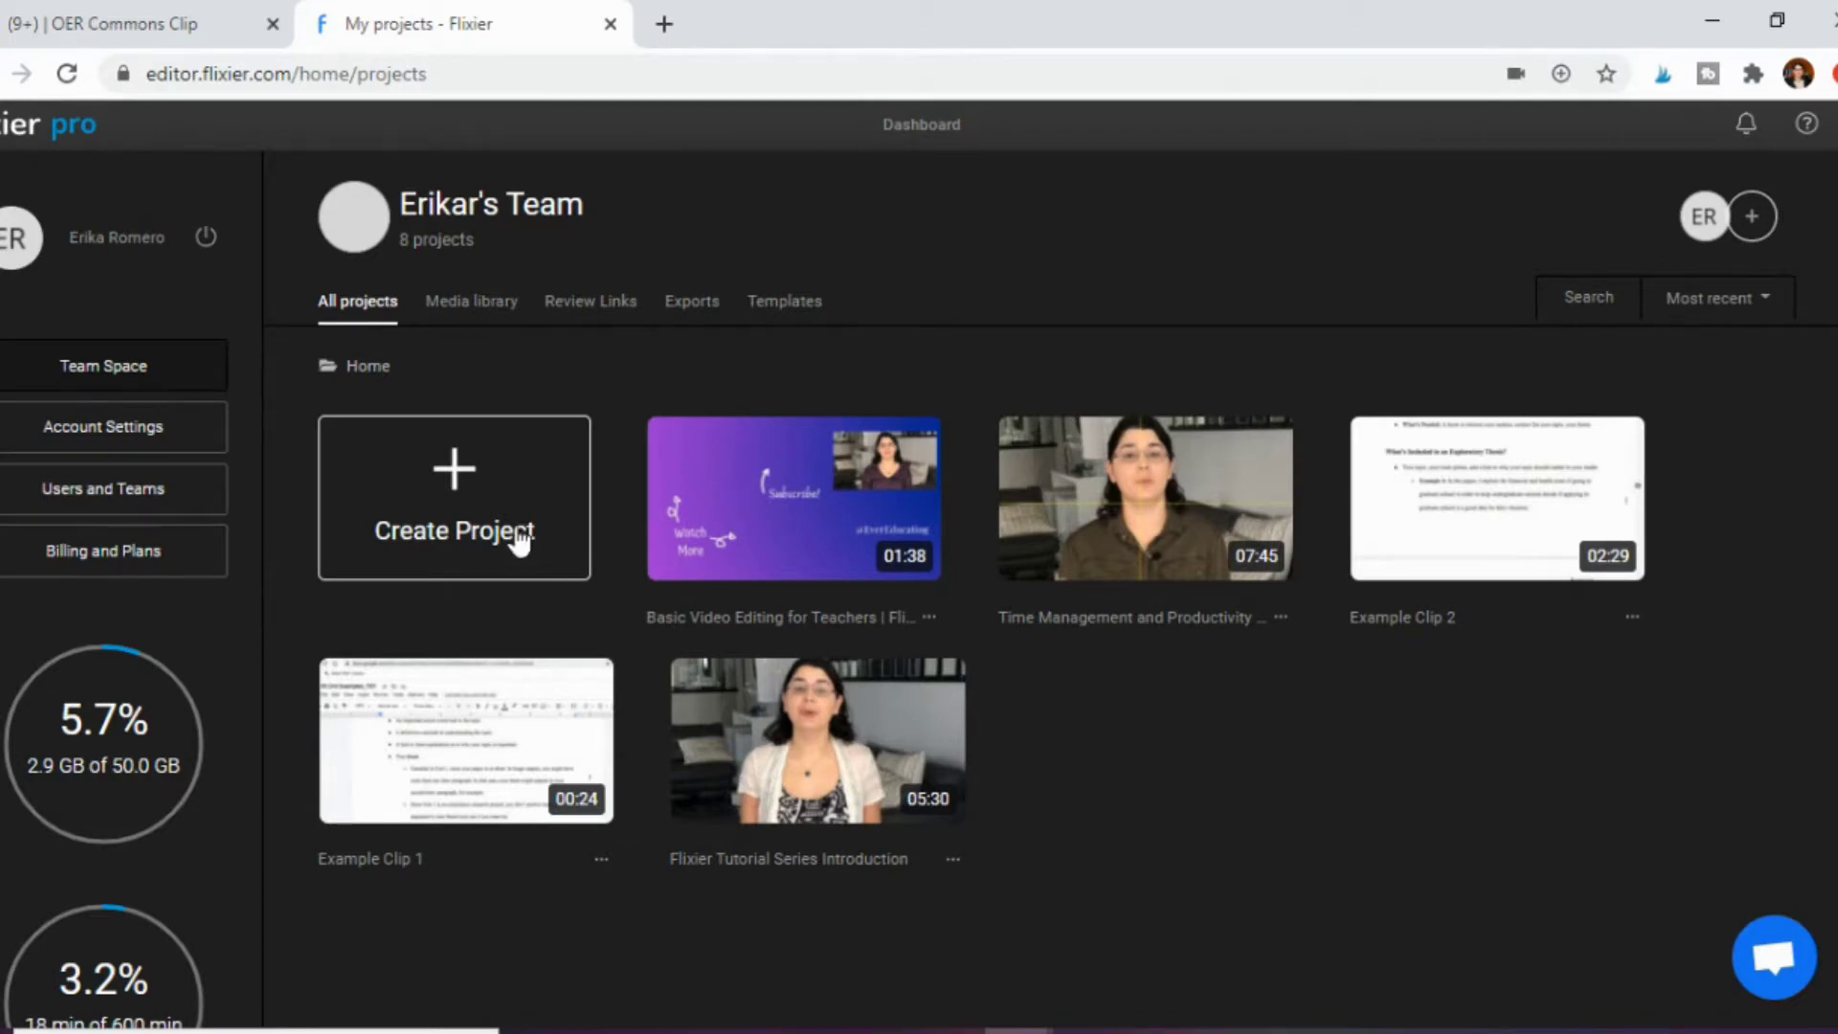
# Create a new widescreen video project named "Tutorial 1".
pyautogui.click(468, 500)
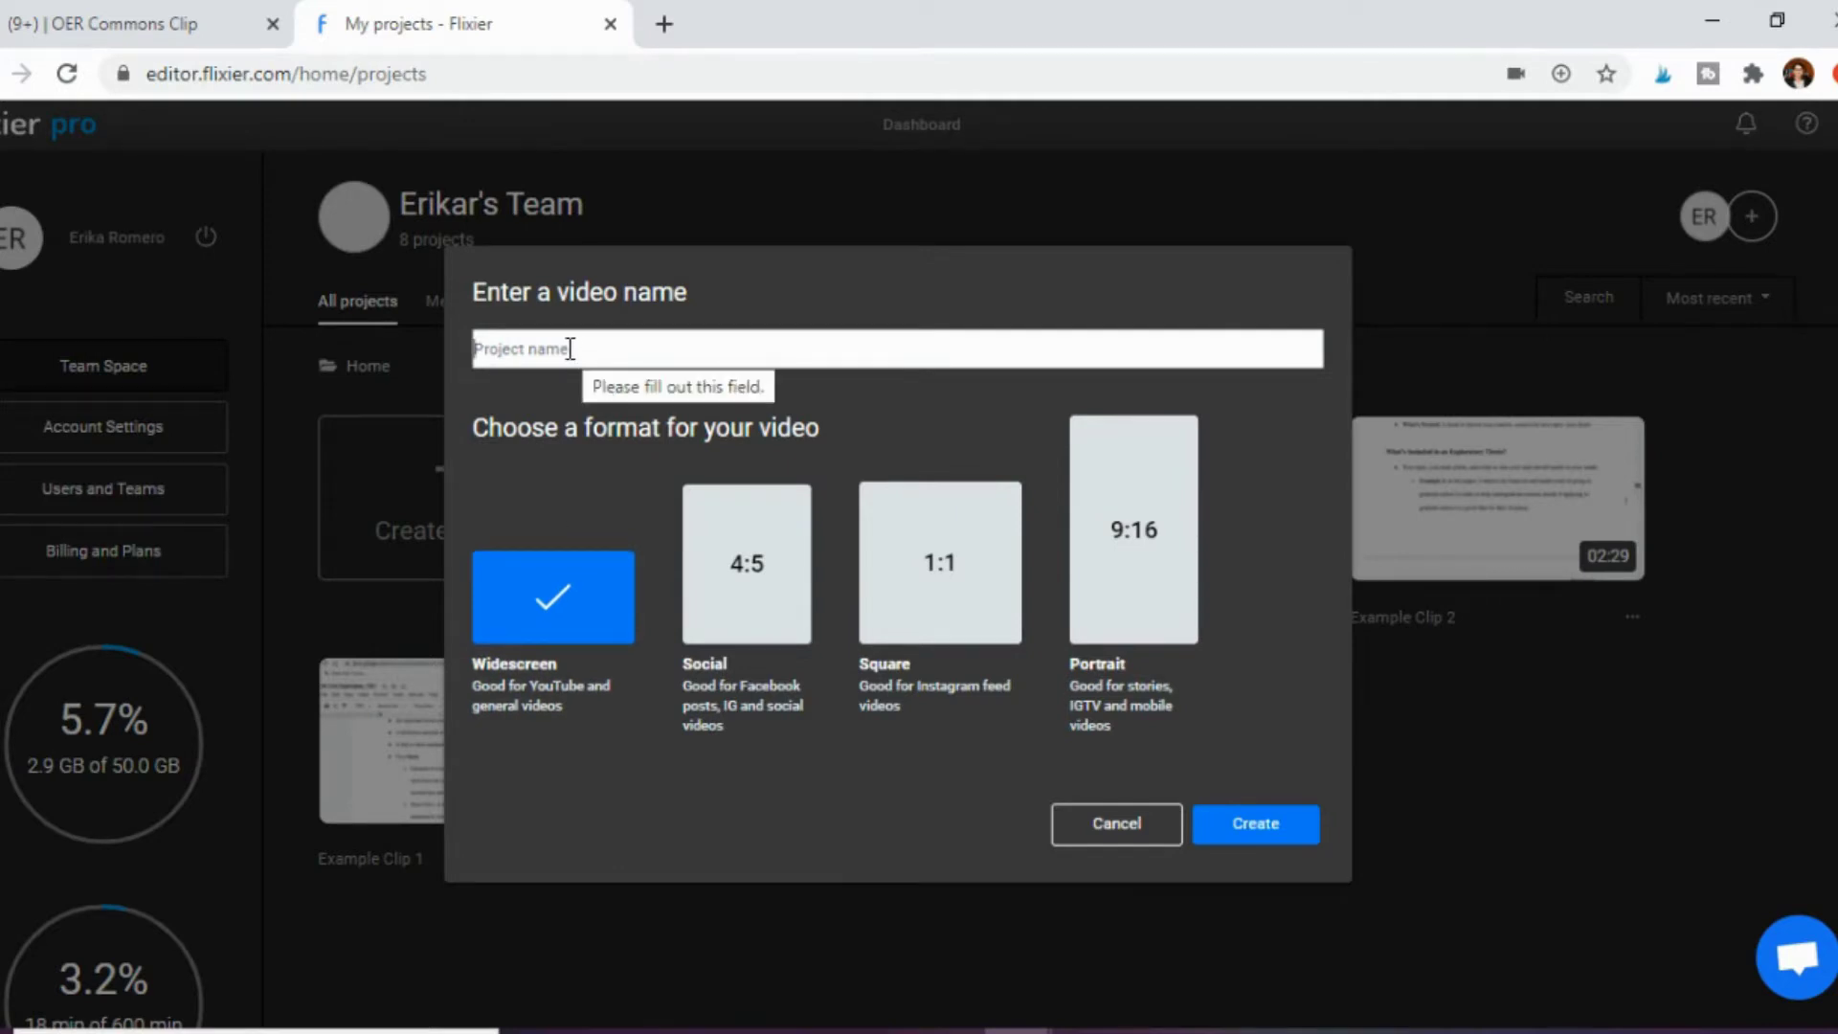
pyautogui.write('Tu')
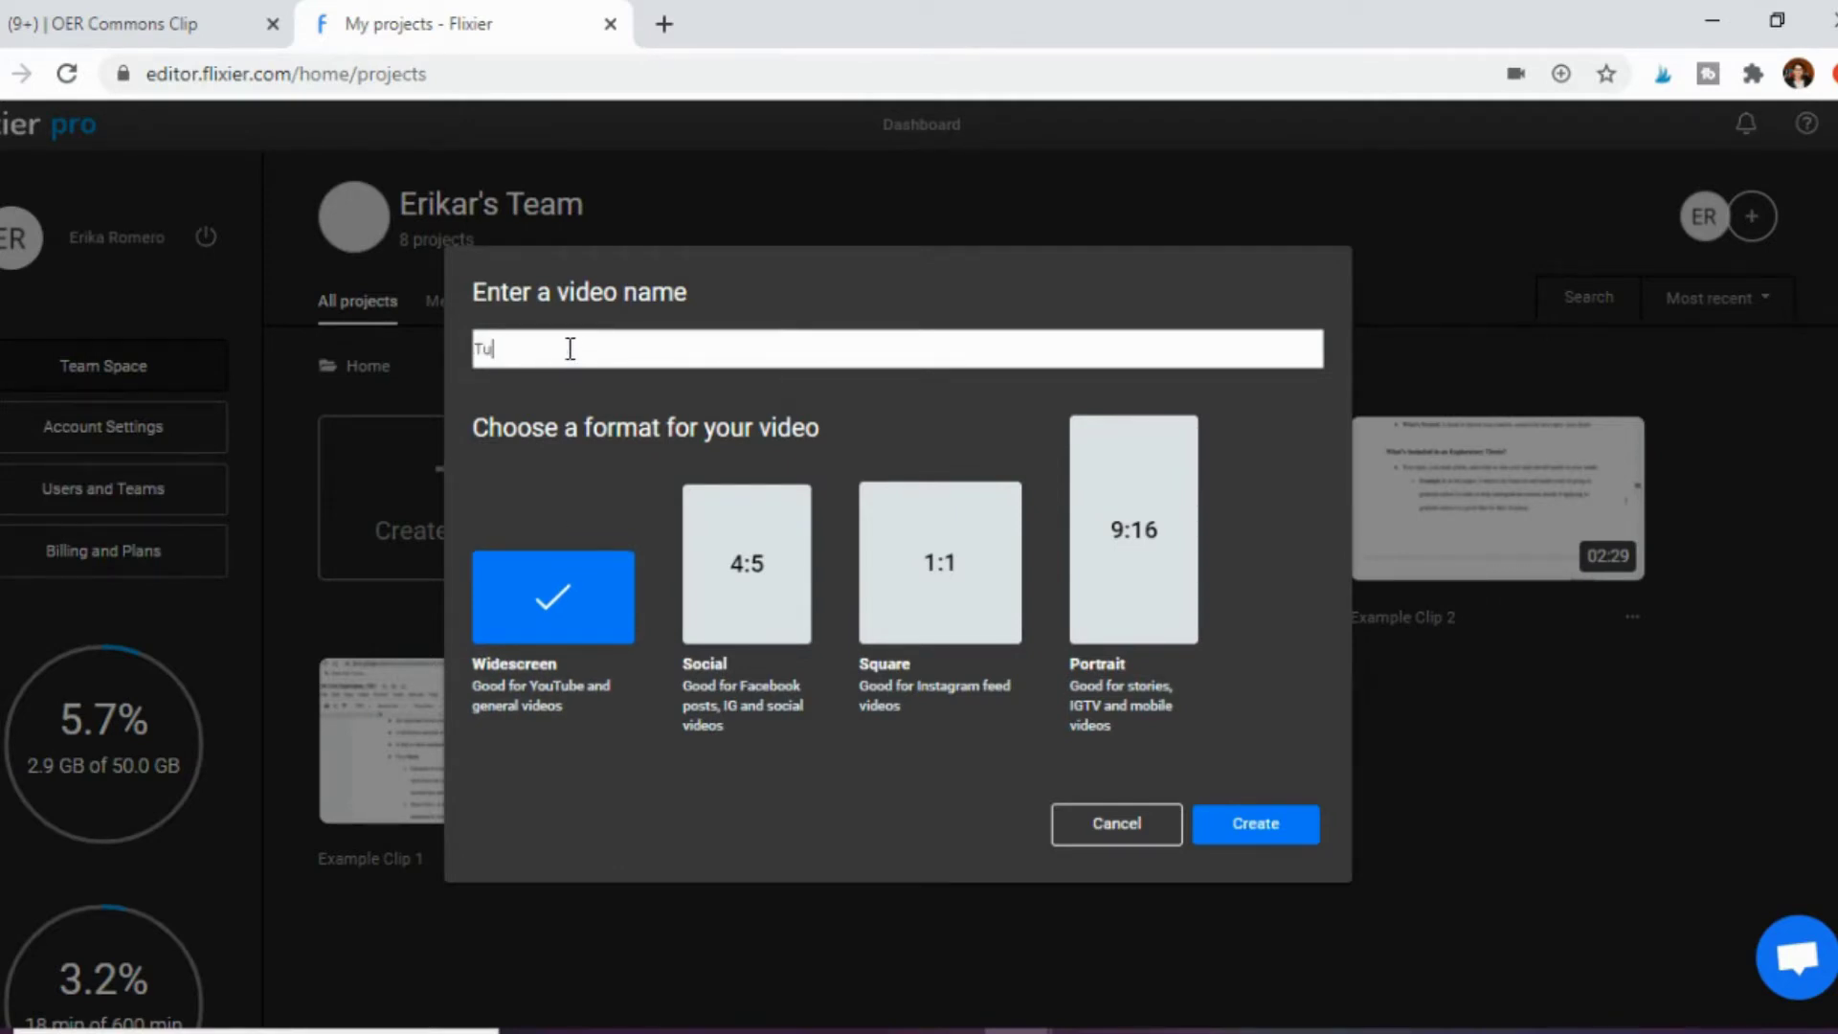
pyautogui.write('torial 1')
pyautogui.click(1254, 824)
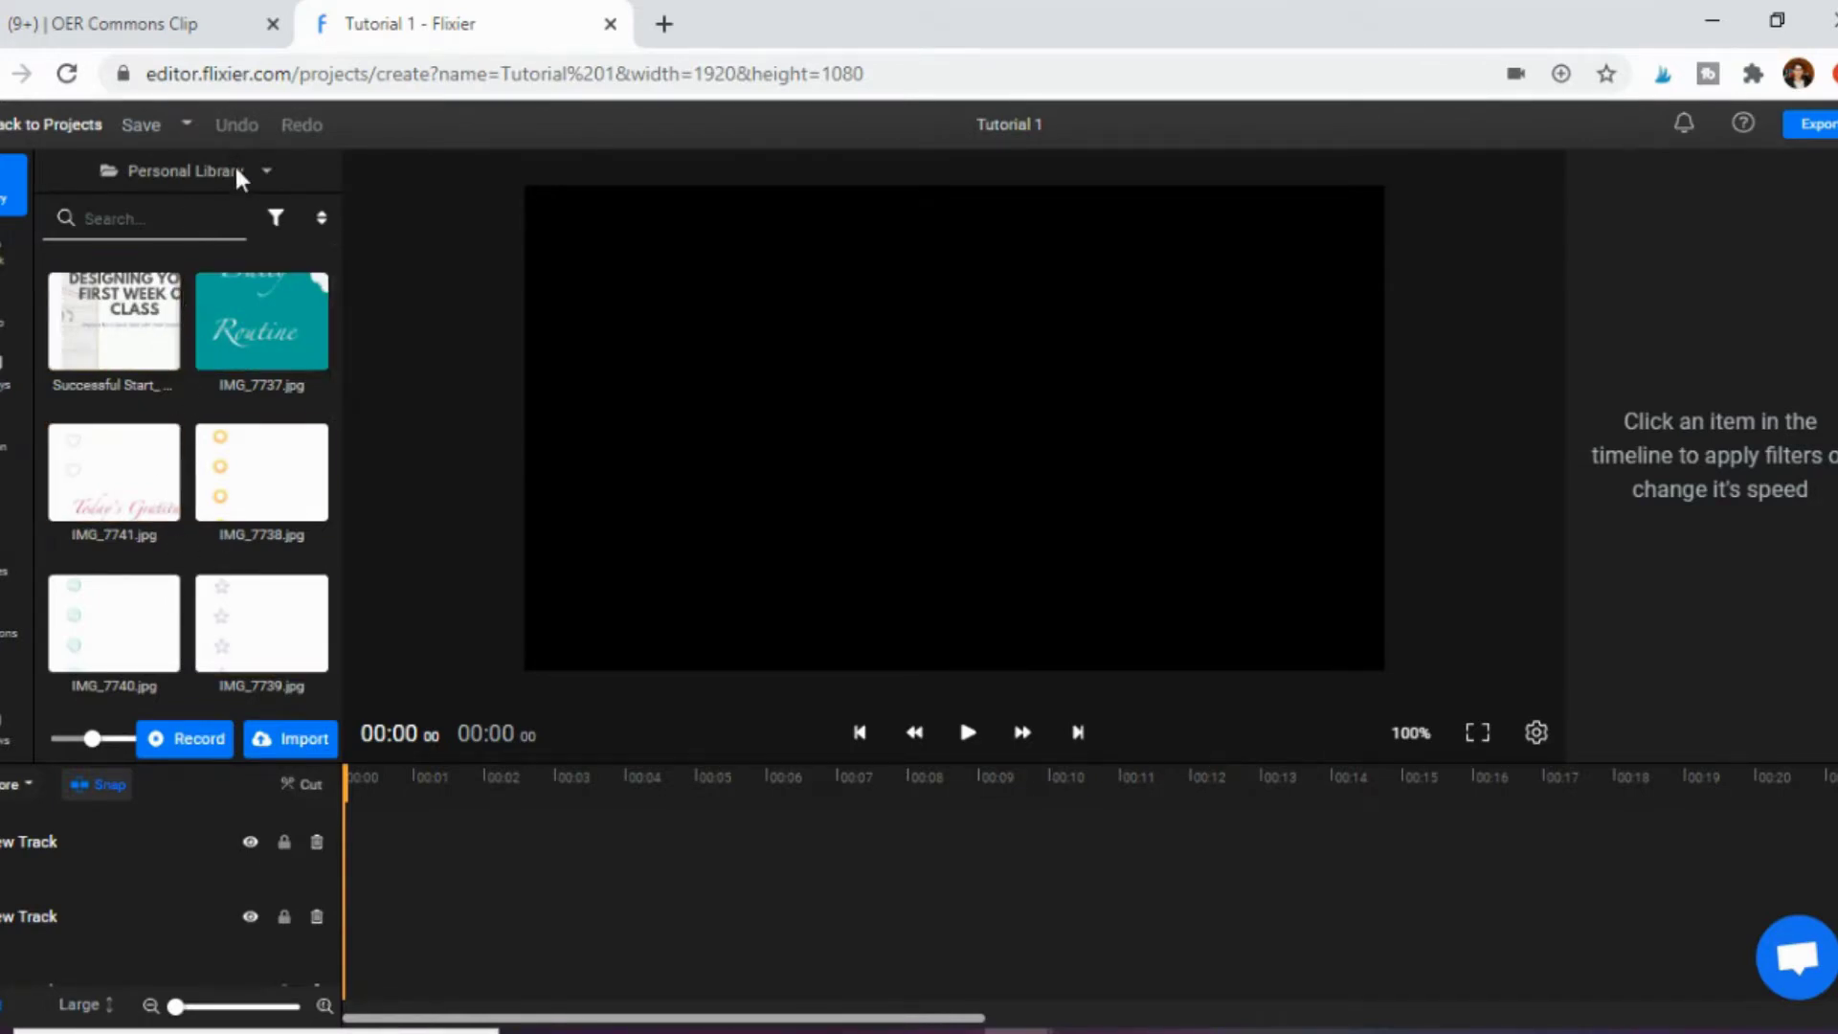
pyautogui.click(266, 170)
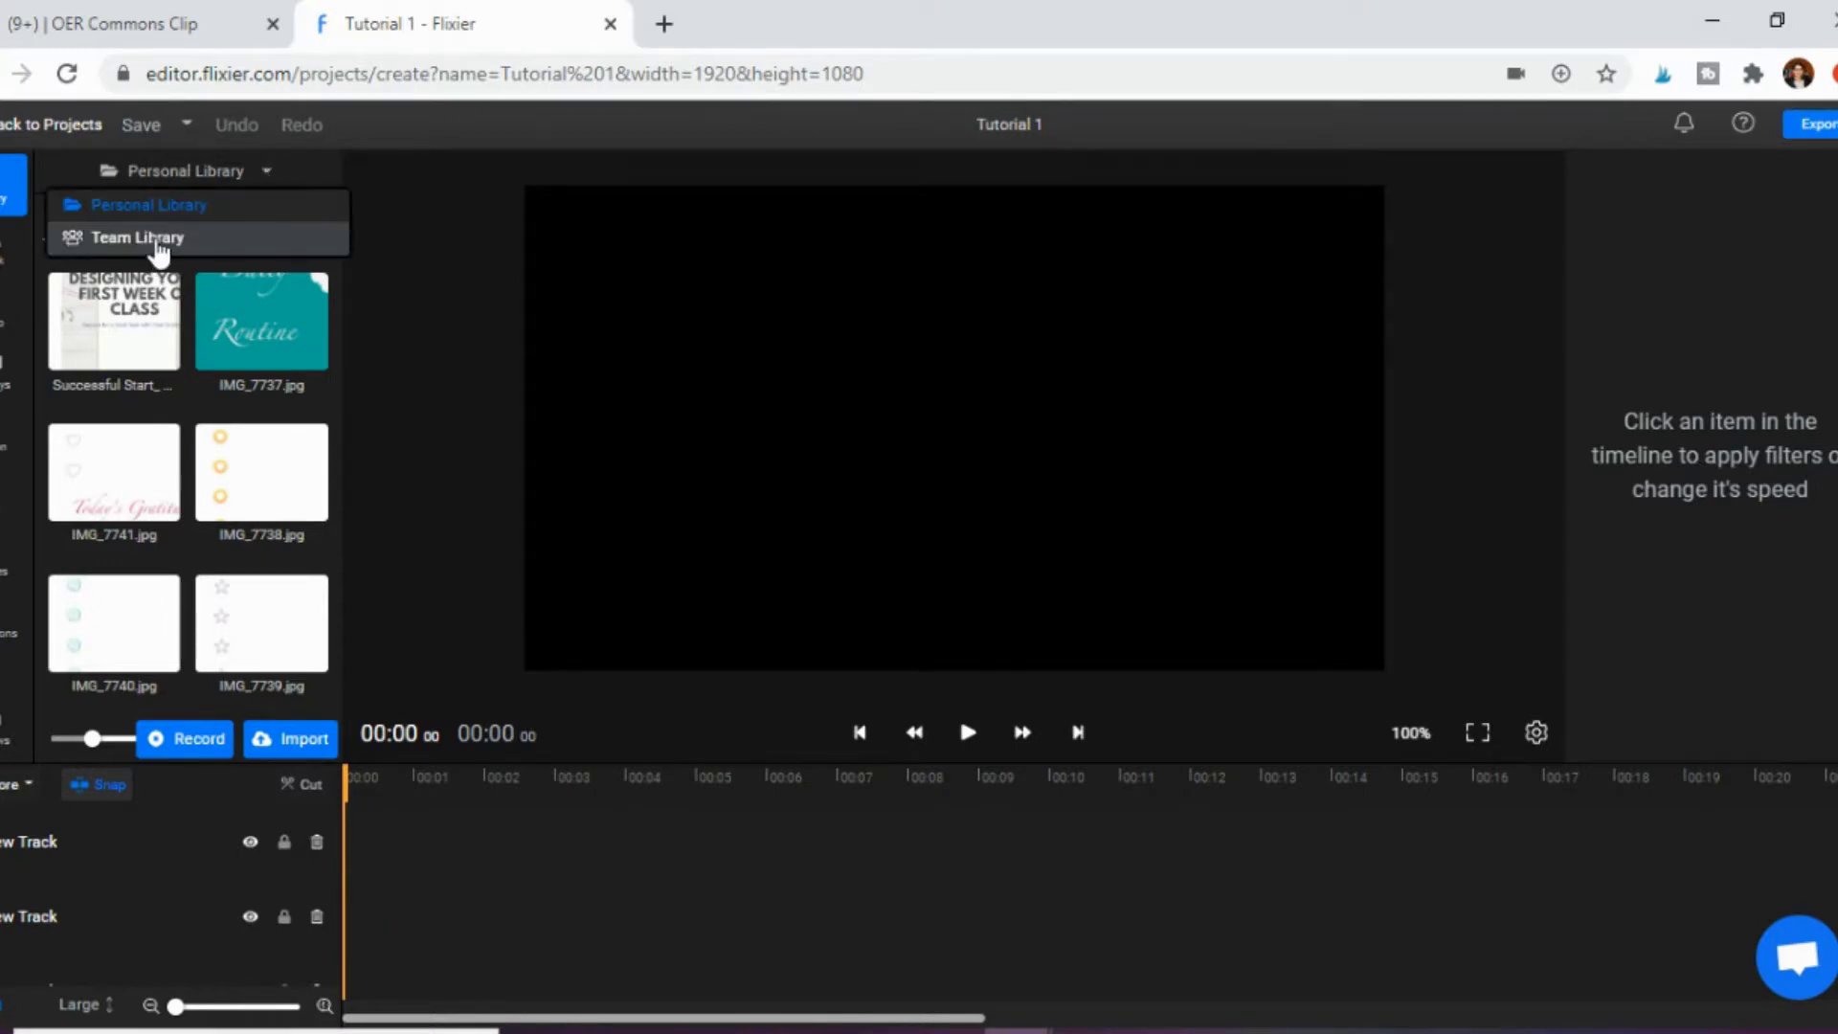
pyautogui.click(377, 428)
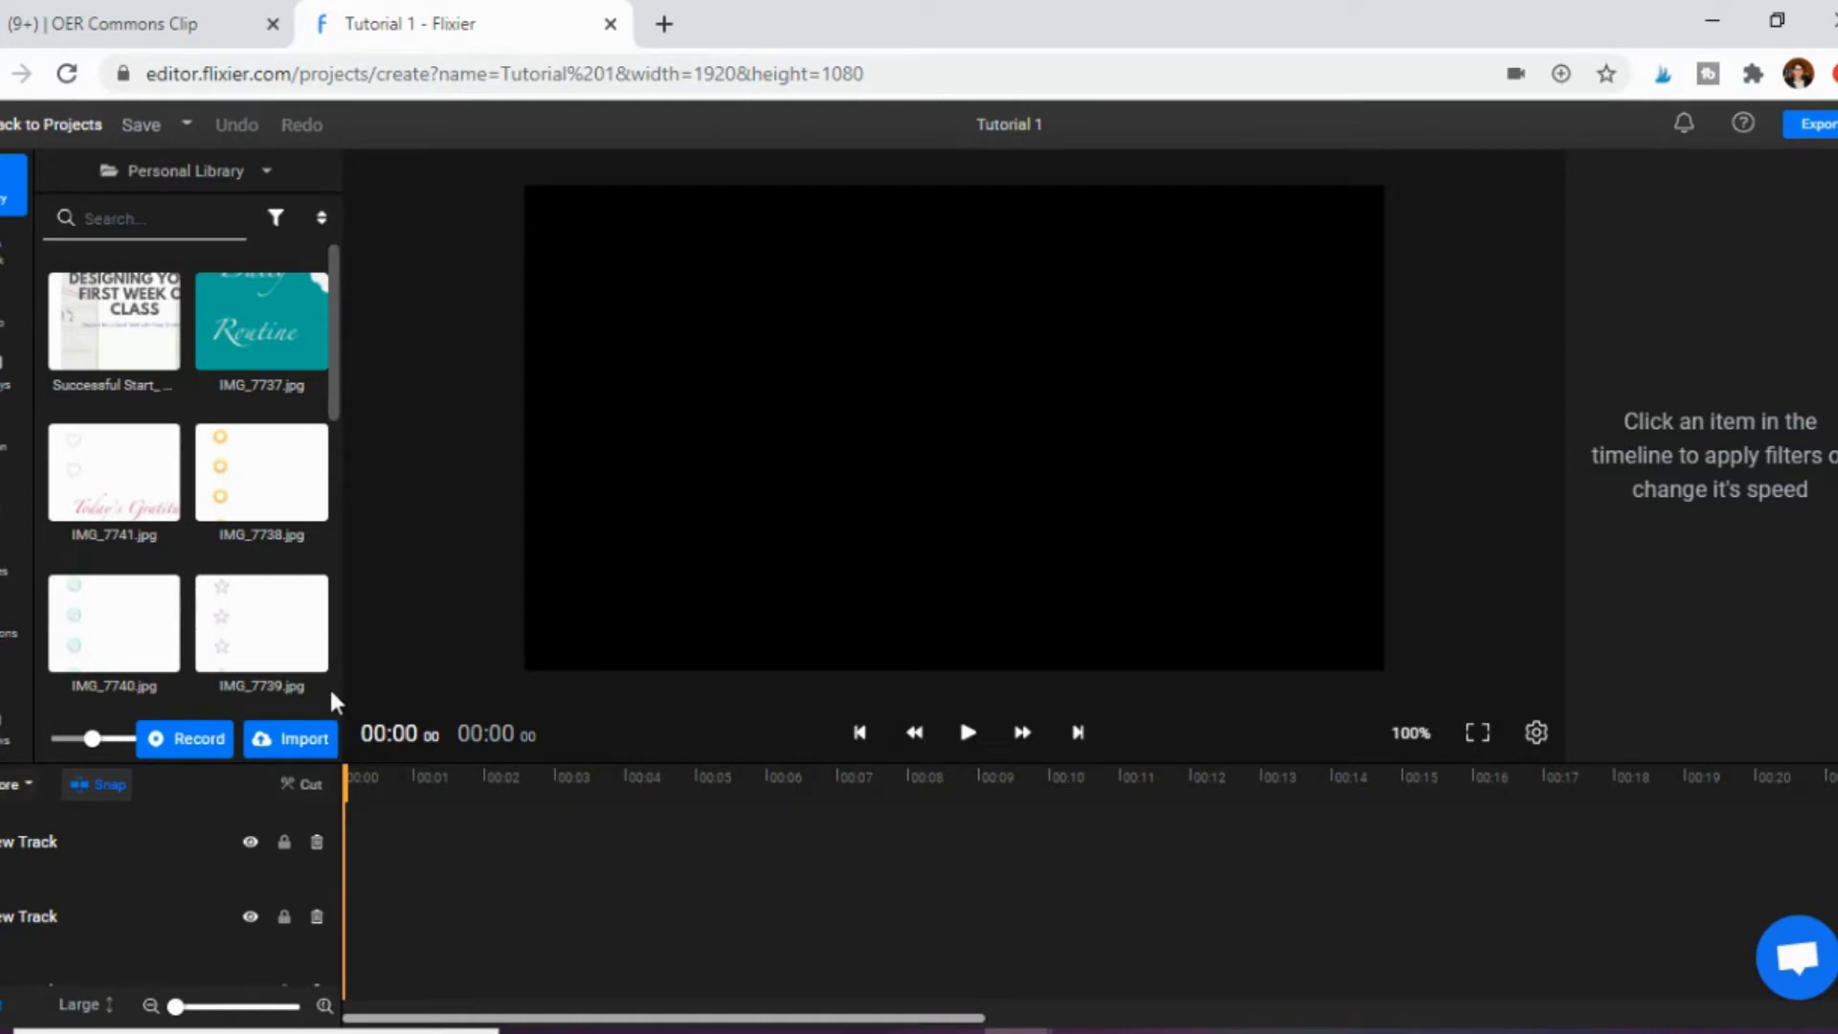
# Import the "OER Commons Clip" recording from Loom into the personal library using its copied share link.
pyautogui.click(300, 739)
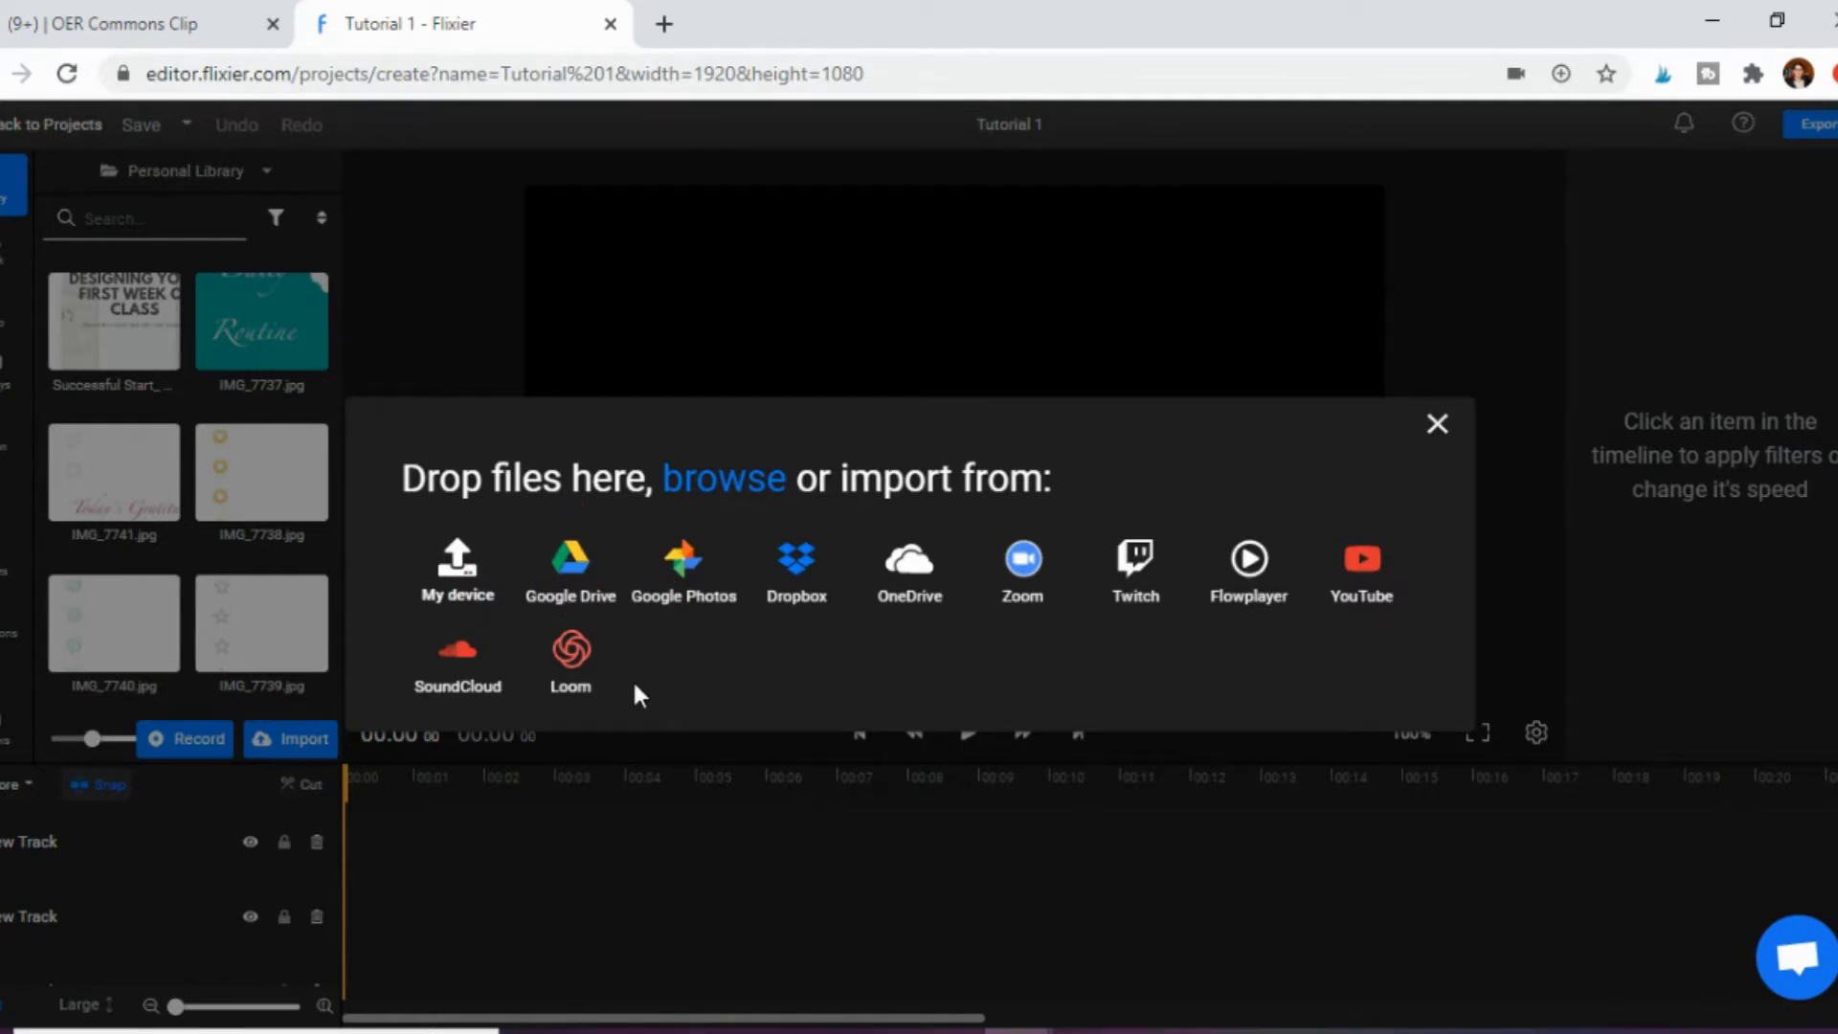
pyautogui.click(573, 649)
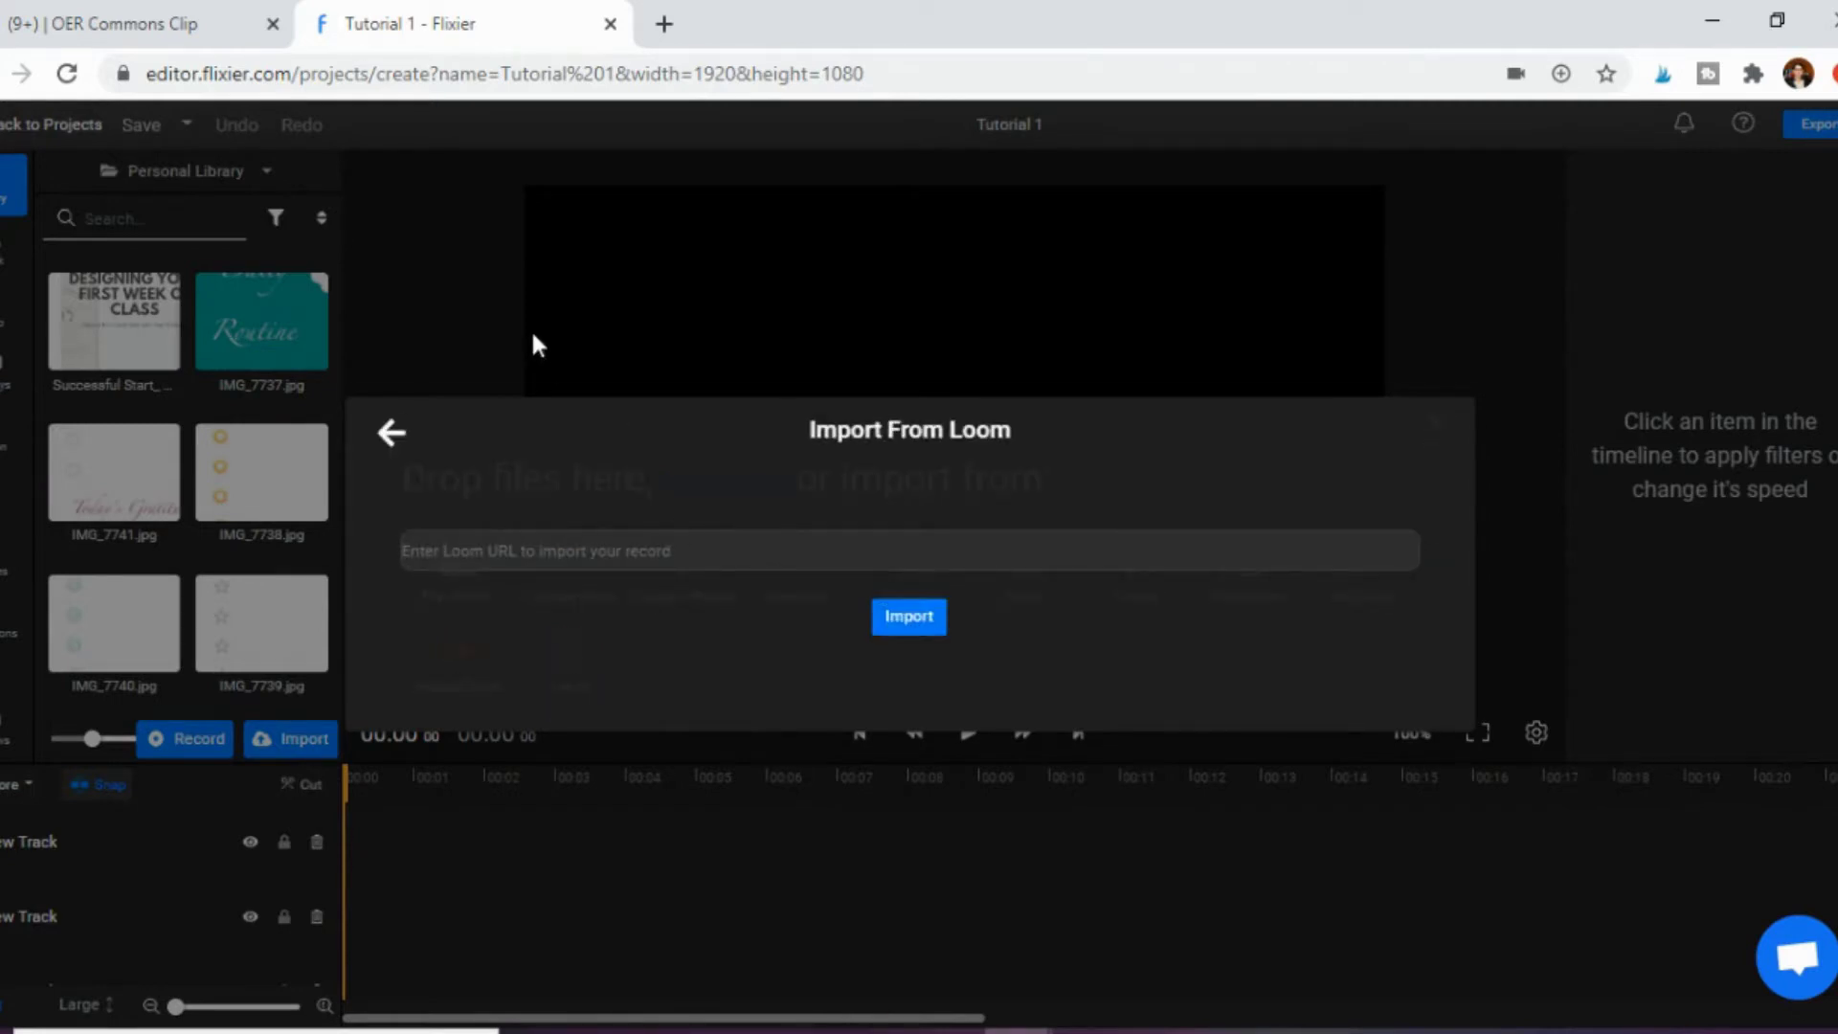
pyautogui.click(167, 26)
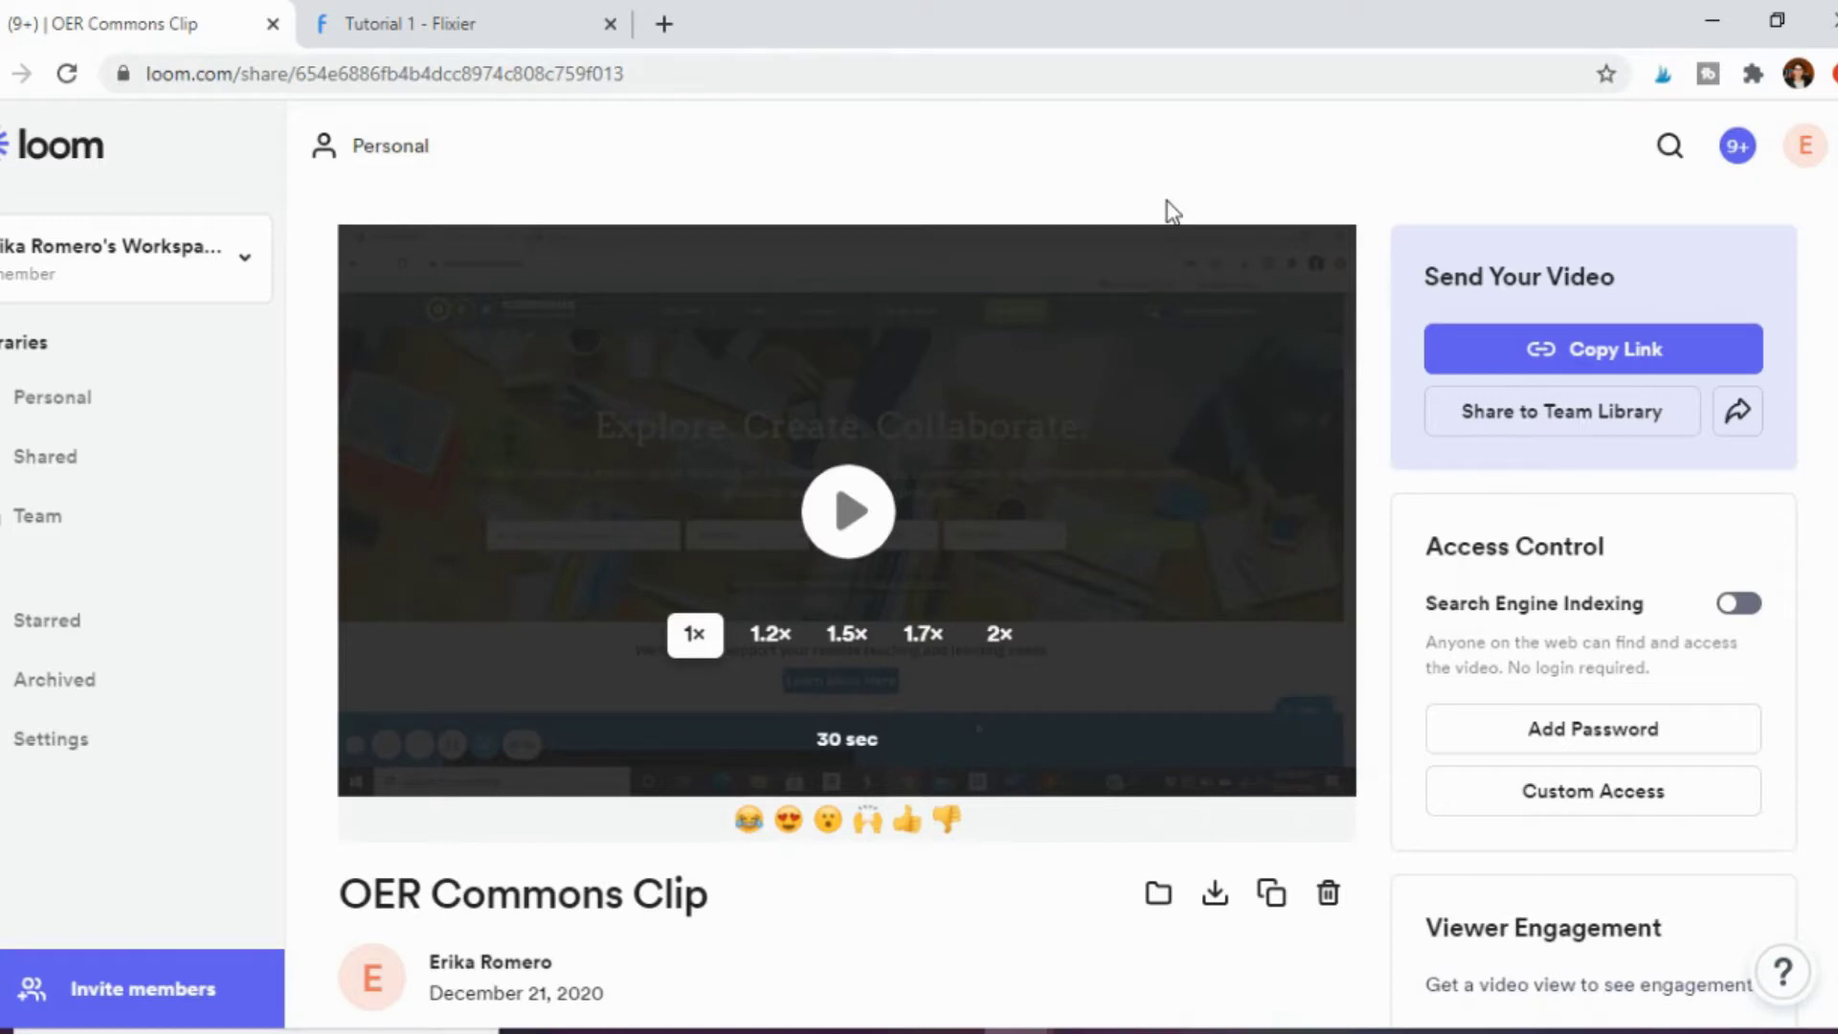
pyautogui.click(1608, 350)
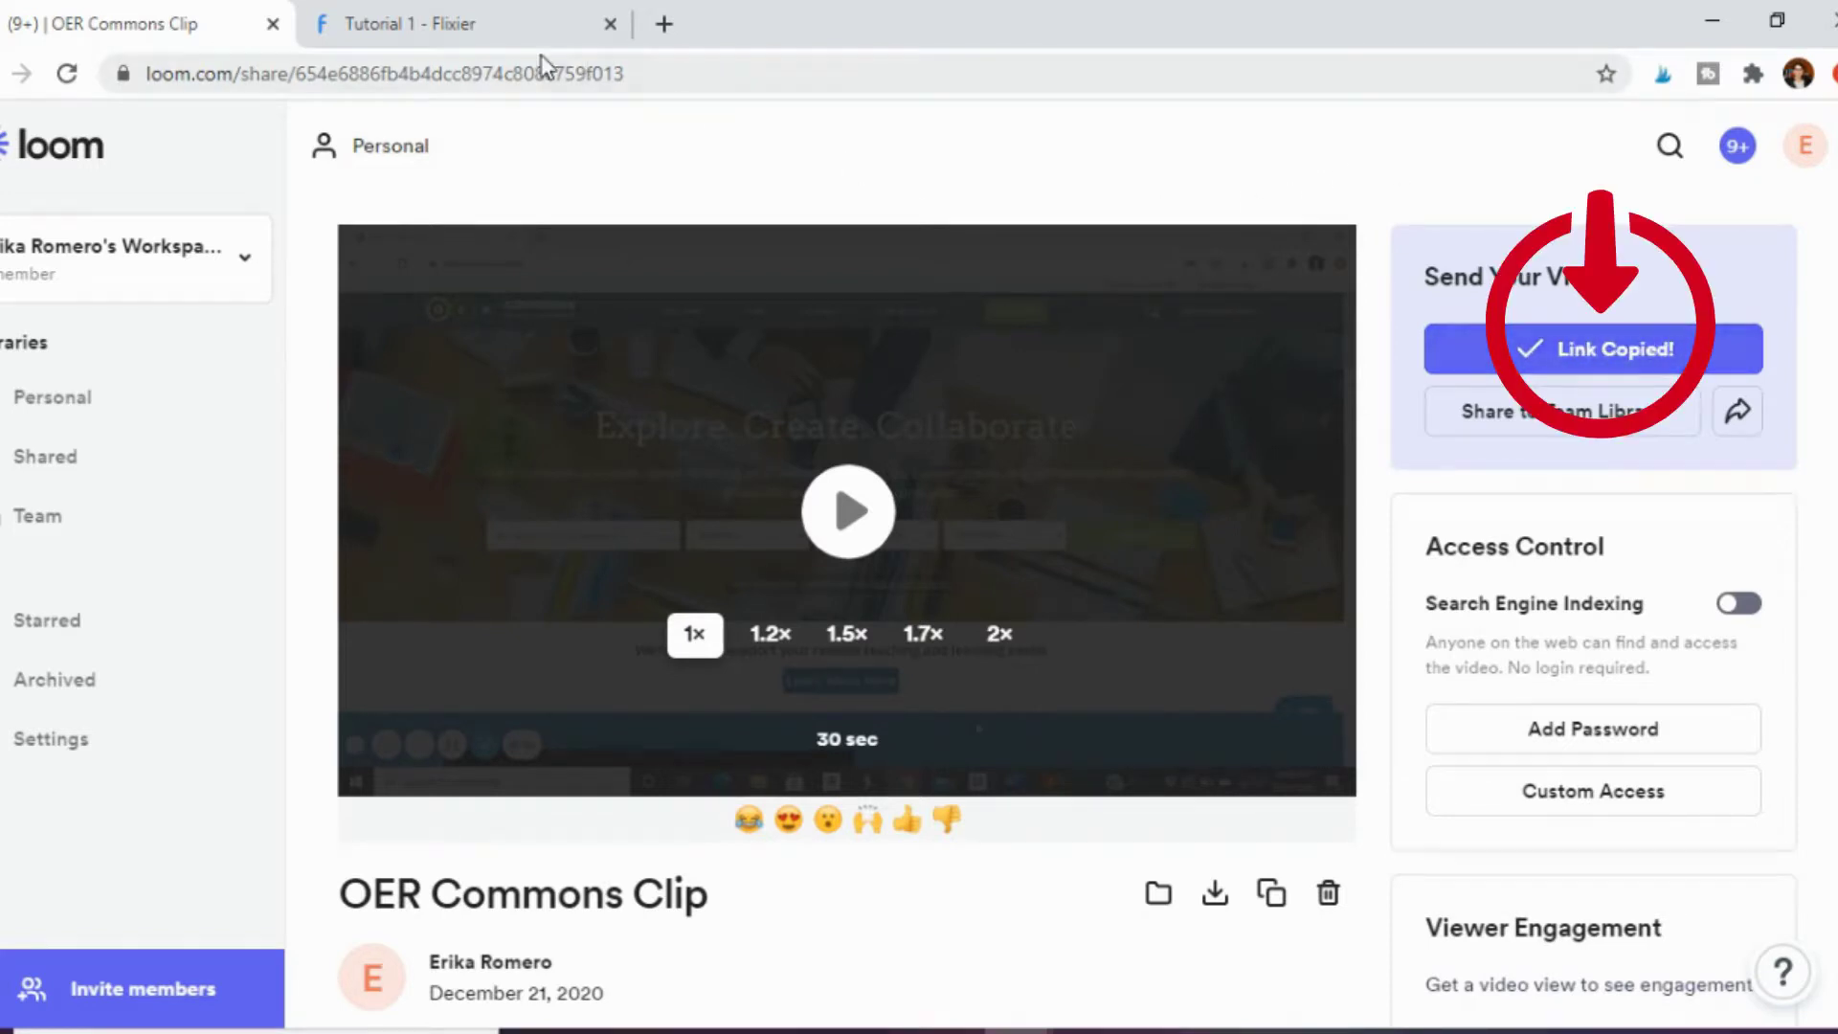
pyautogui.click(488, 28)
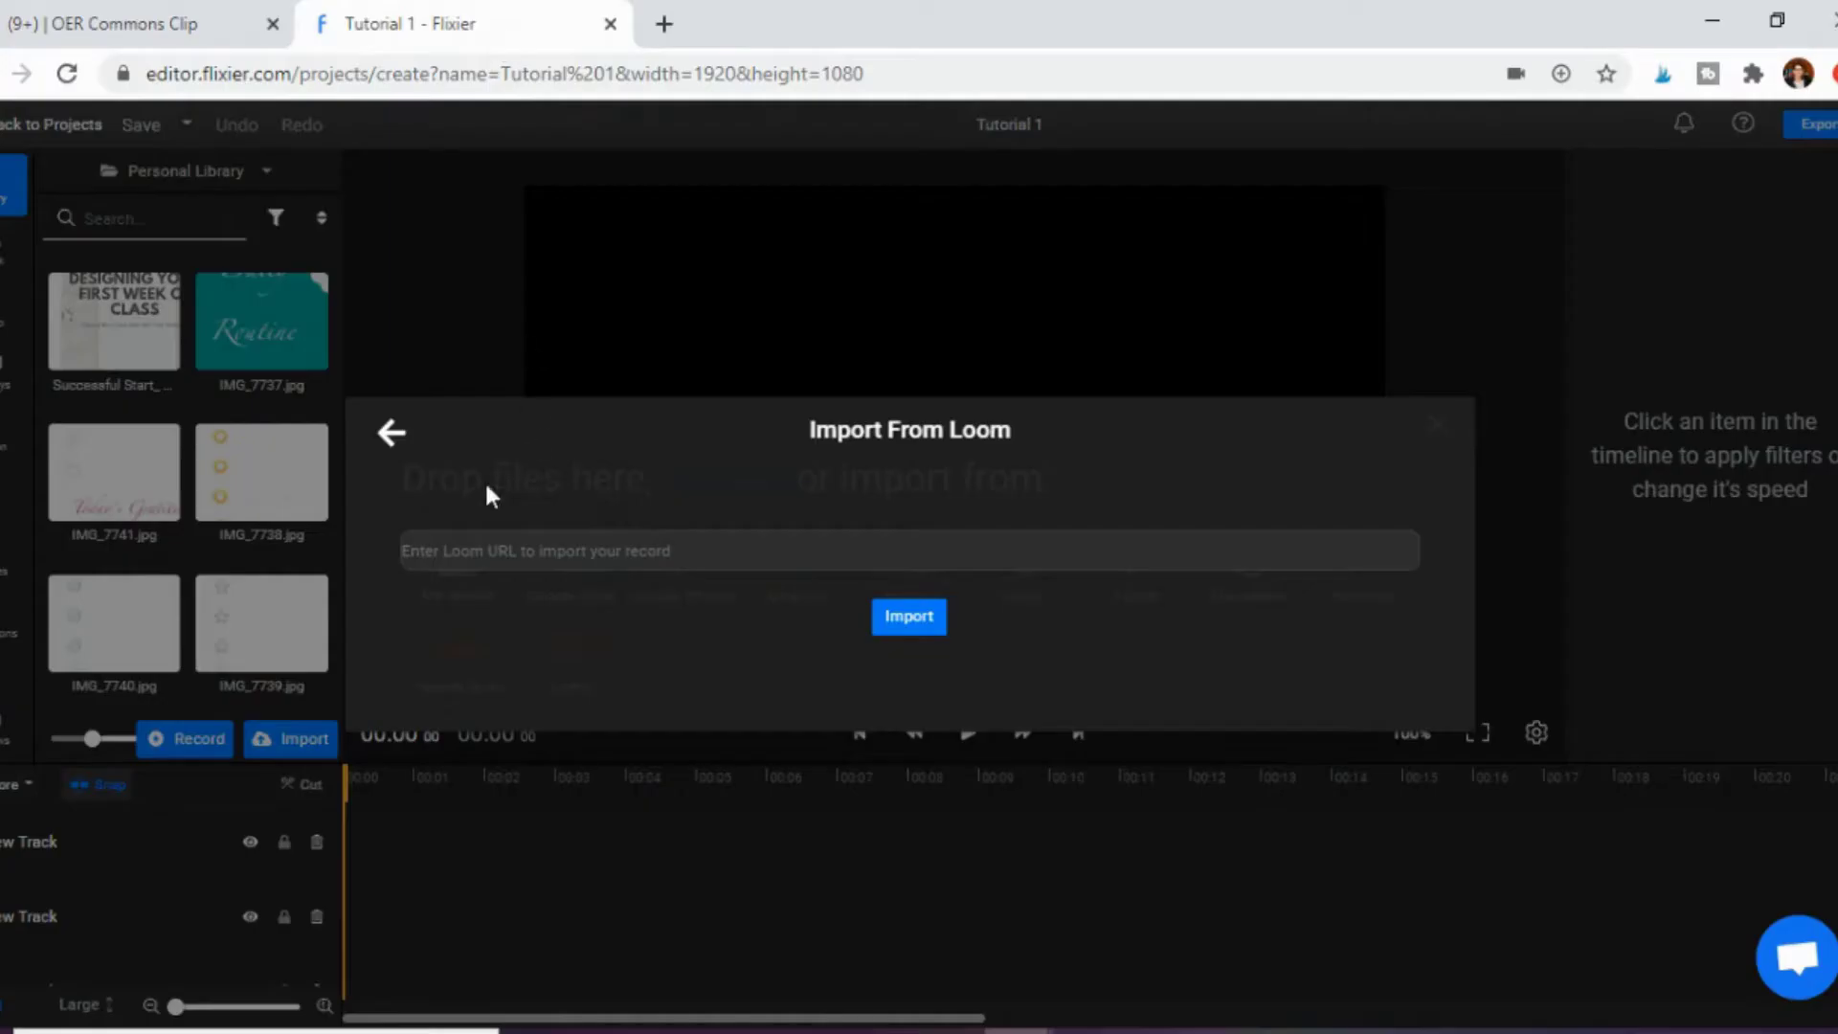
pyautogui.click(469, 548)
pyautogui.hotkey('ctrl', 'v')
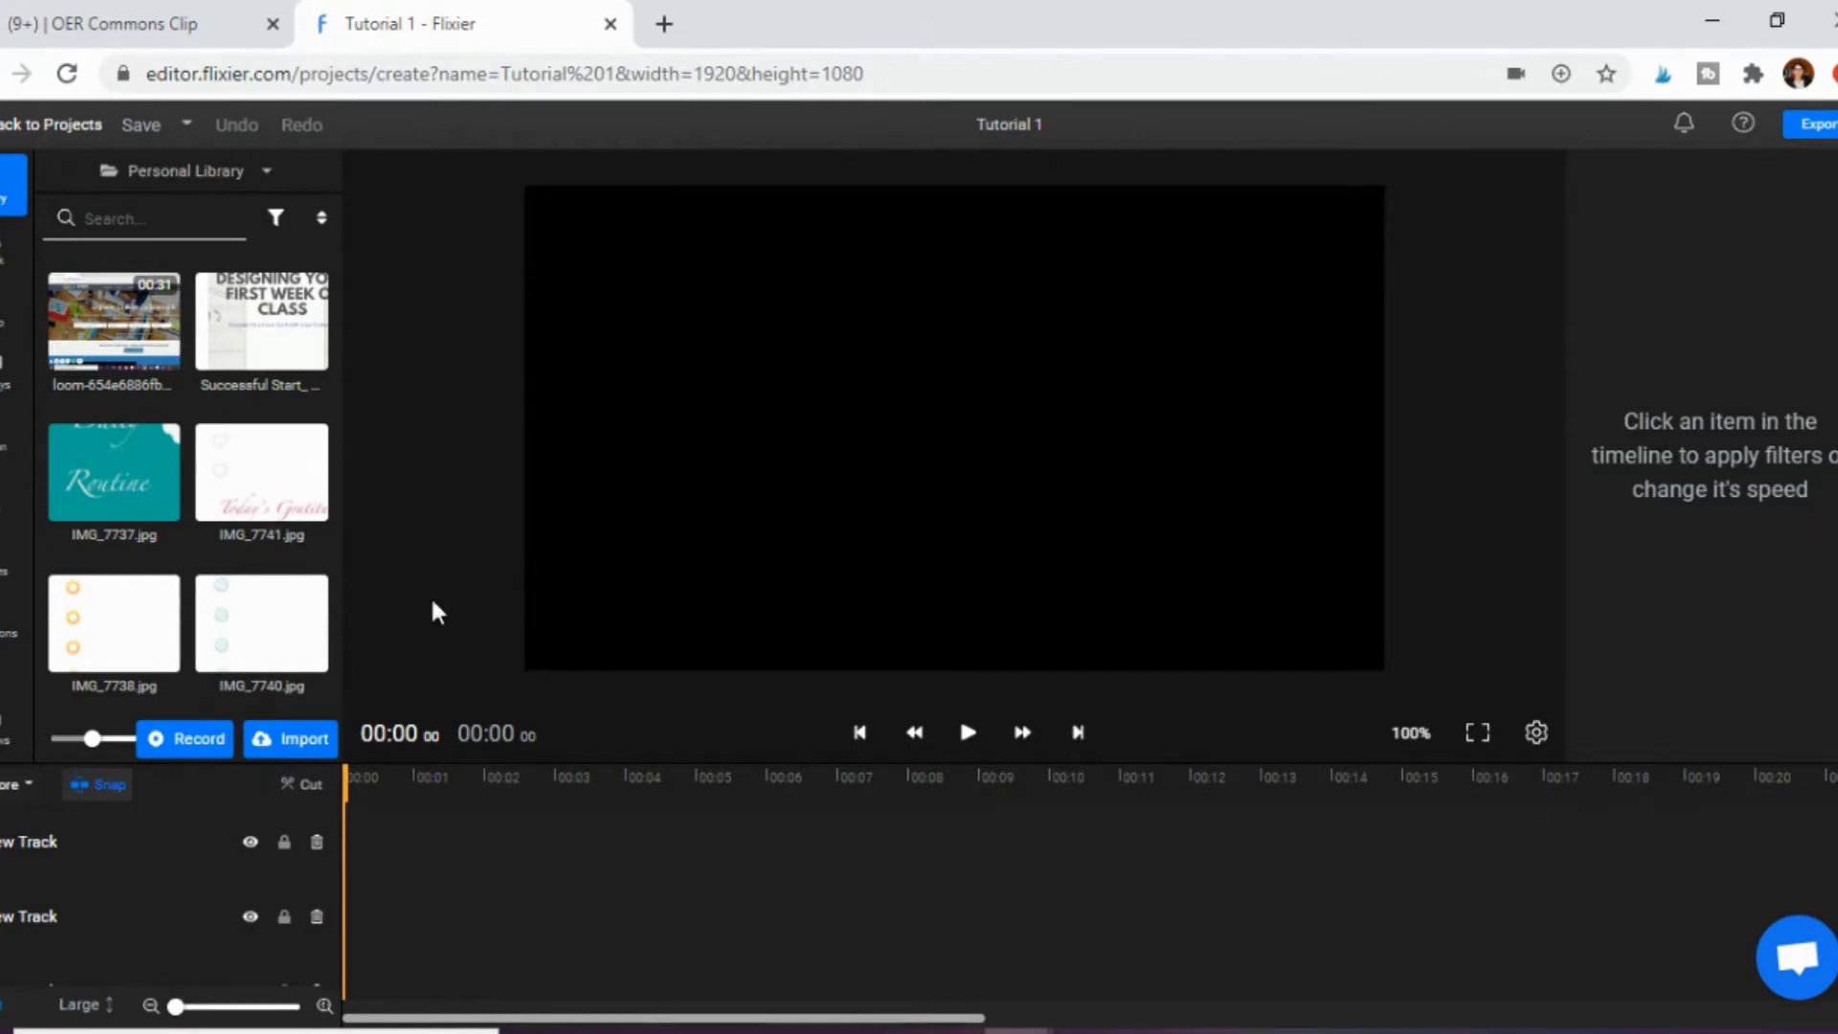
# Import the video IMG_7820.MOV from Dropbox into the personal library.
pyautogui.click(298, 741)
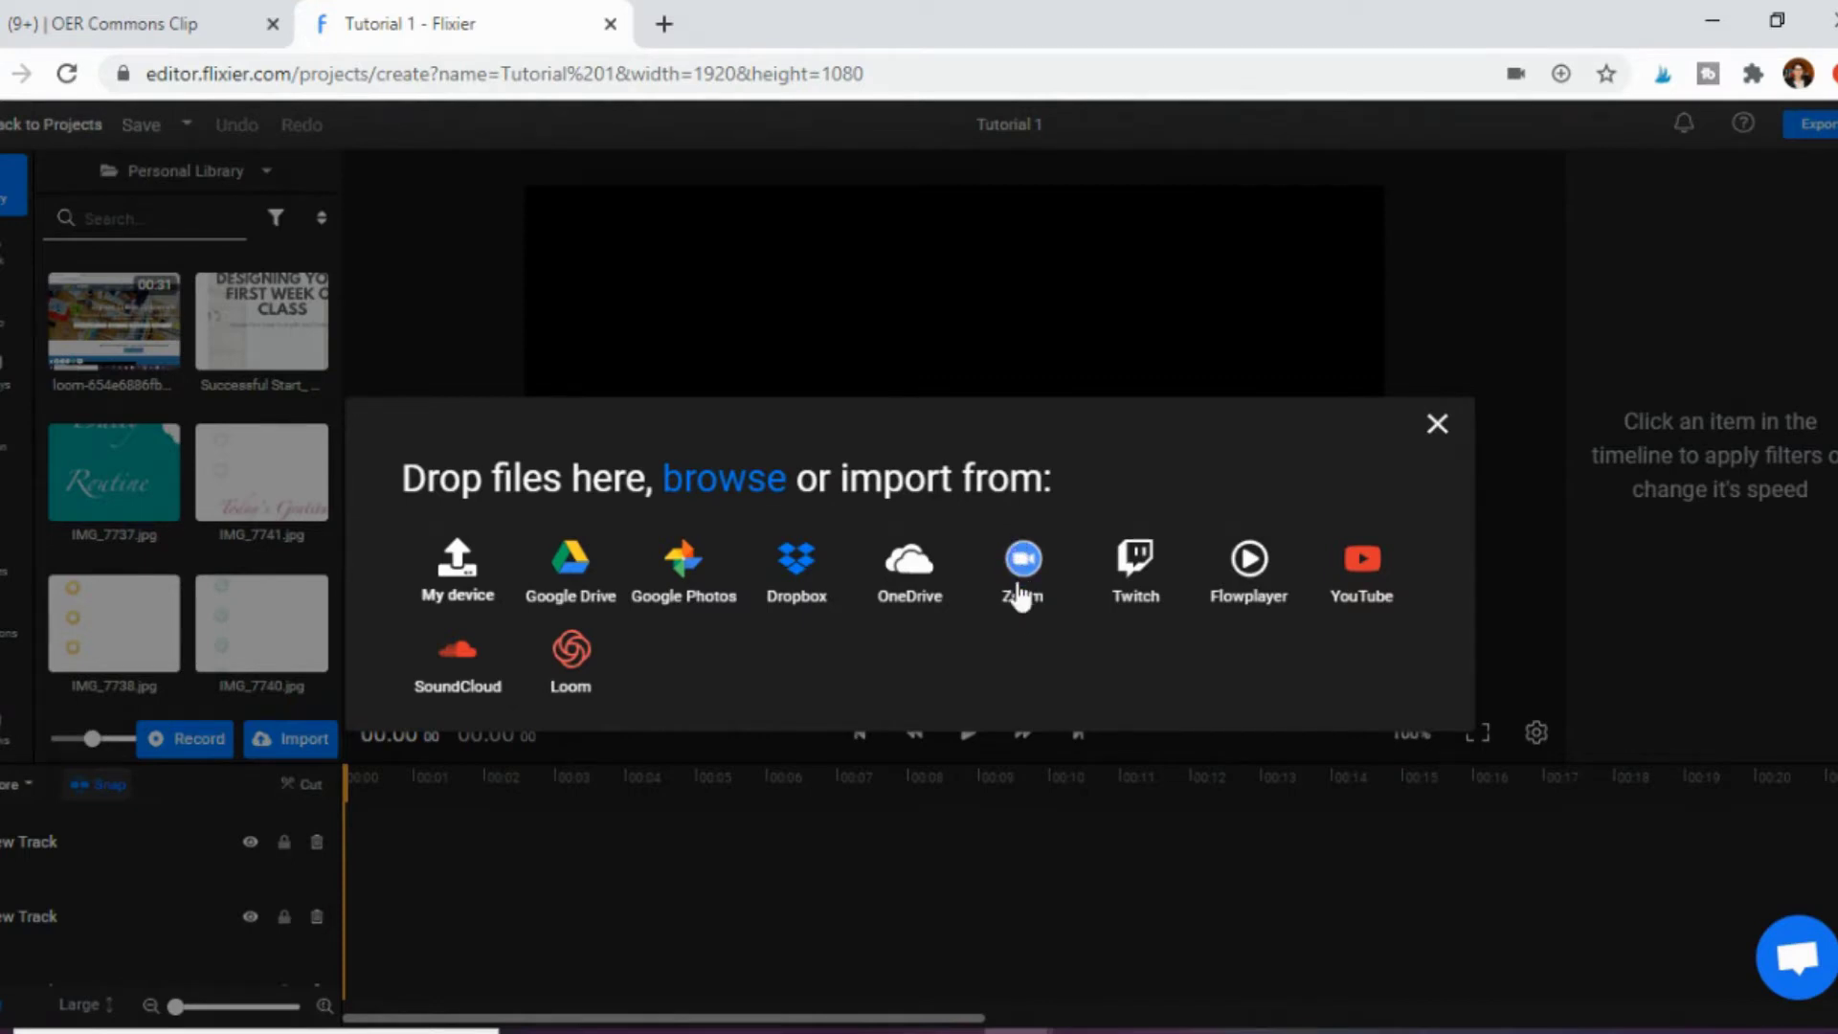
pyautogui.click(798, 572)
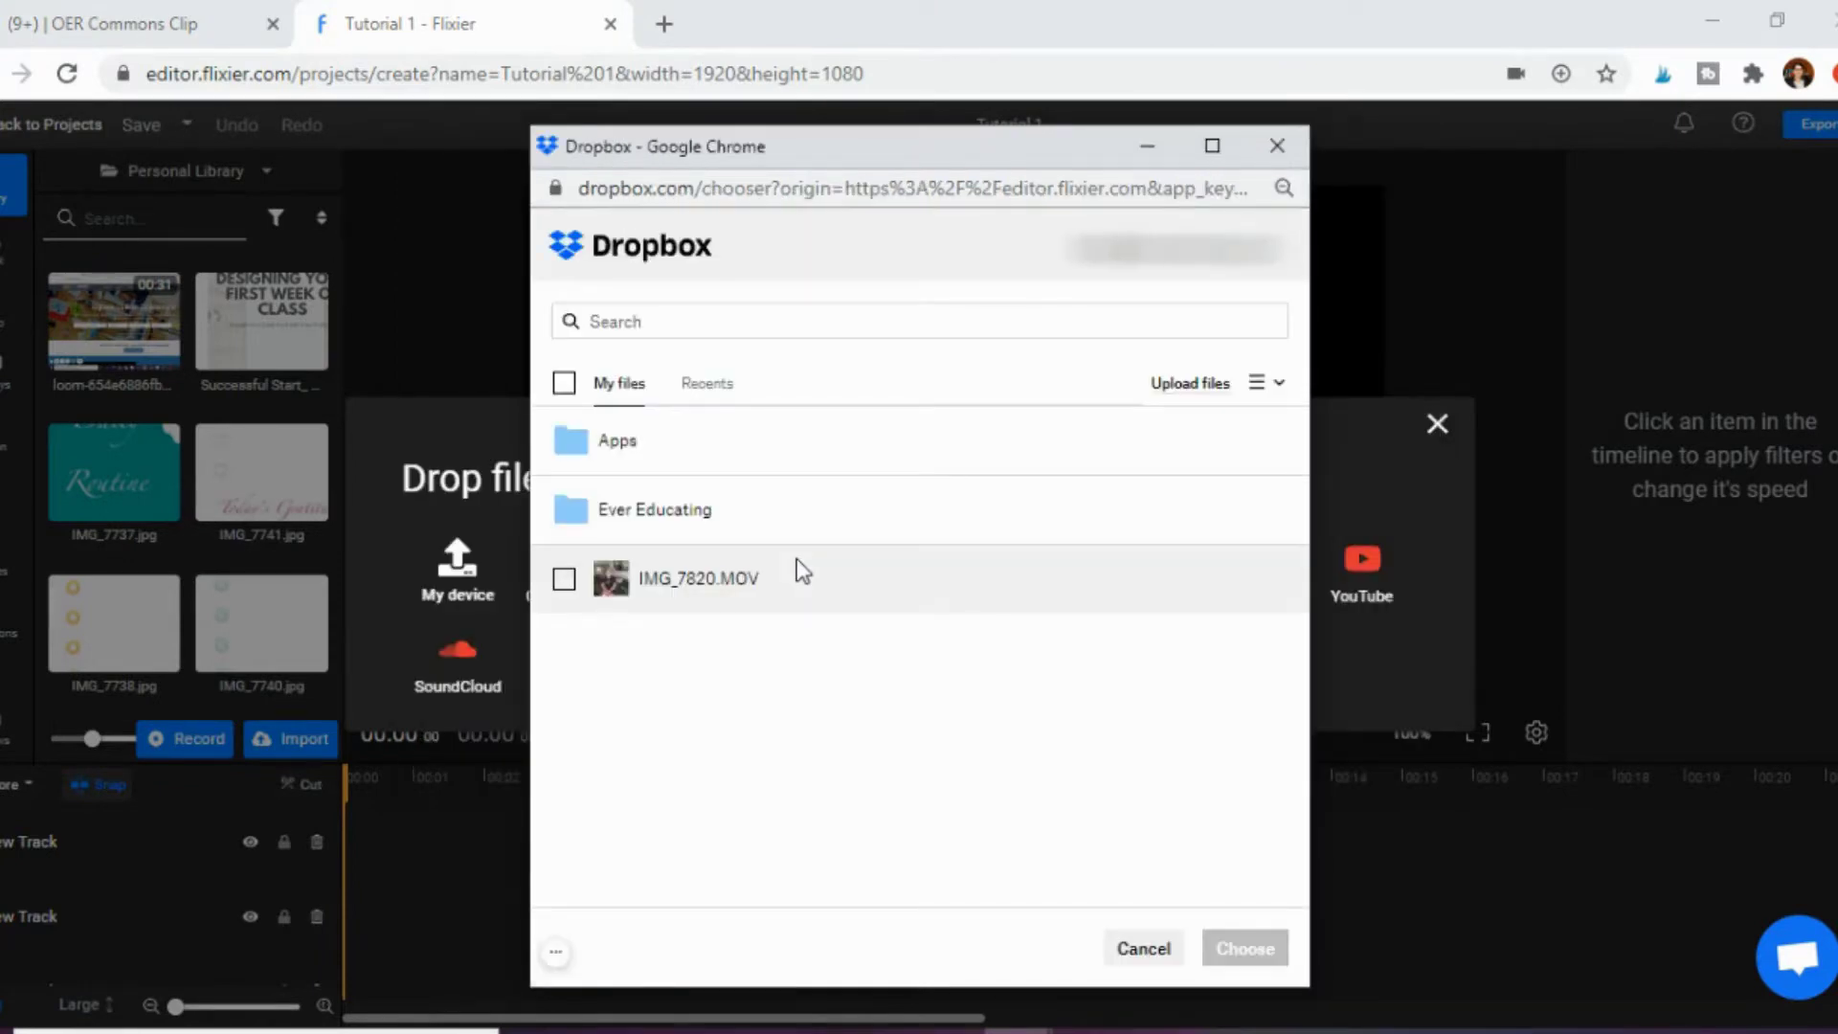
pyautogui.click(564, 579)
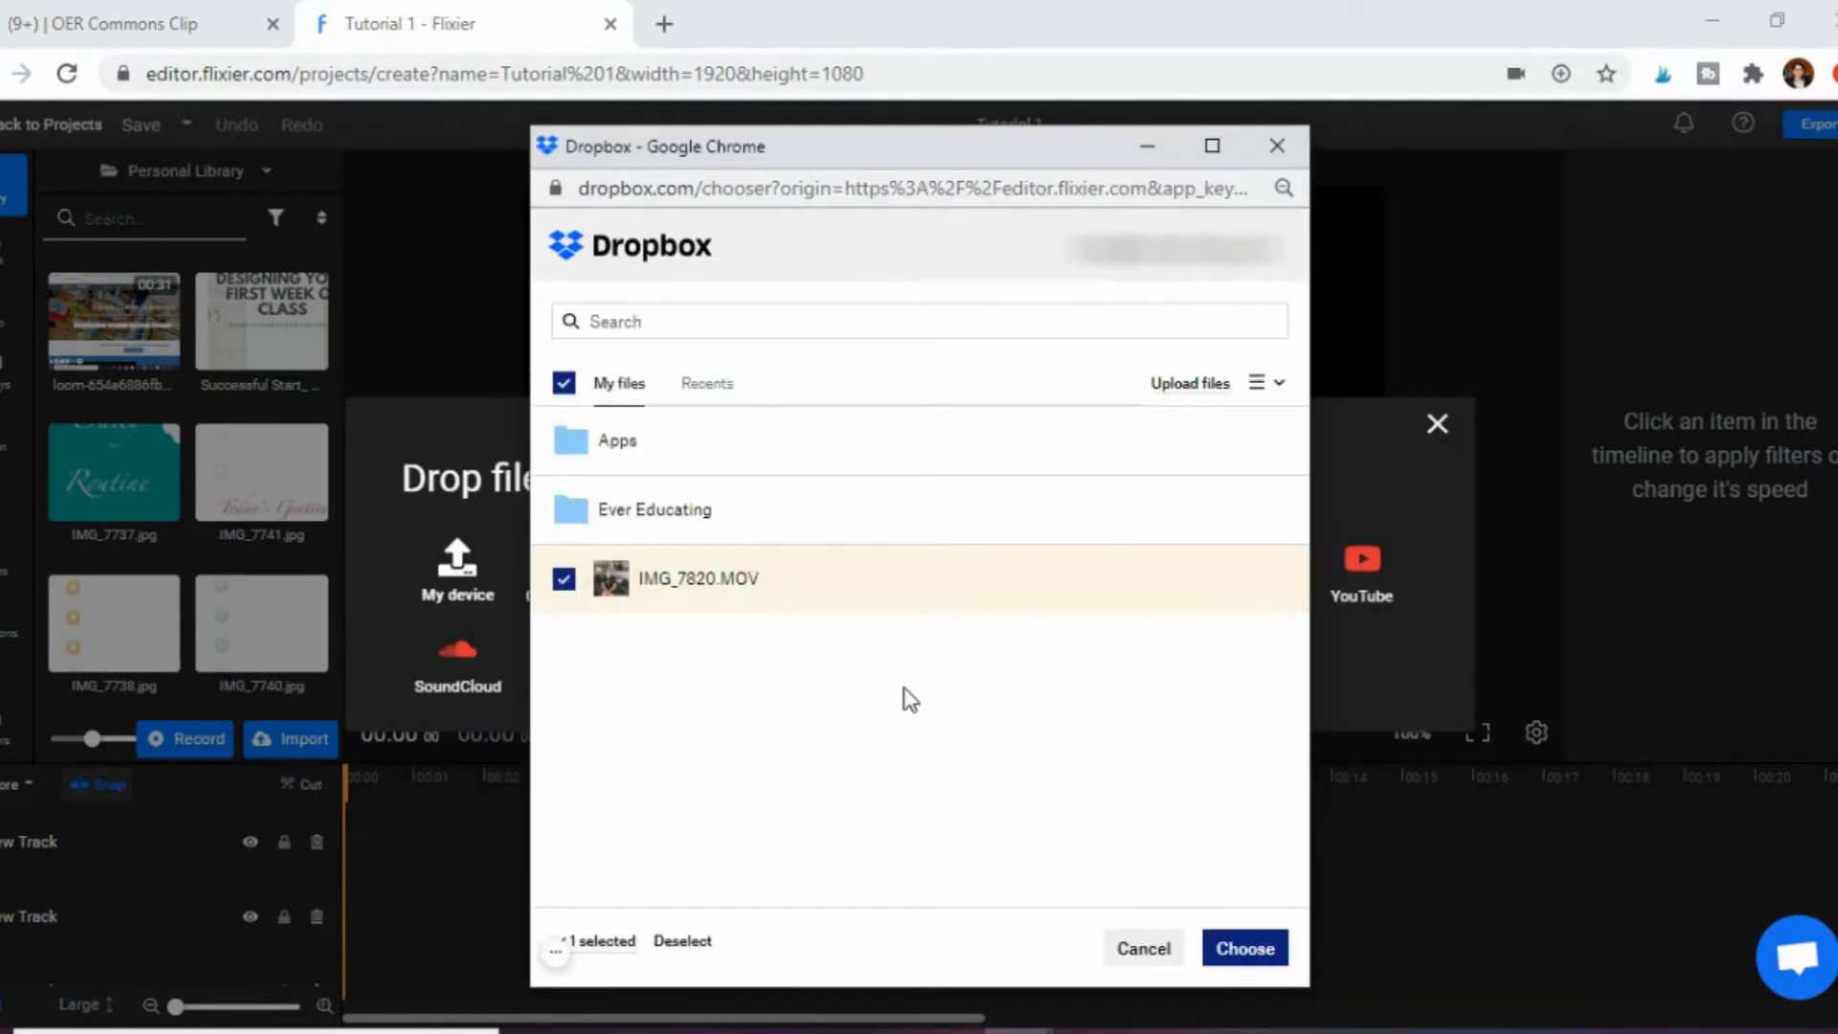
pyautogui.click(1245, 948)
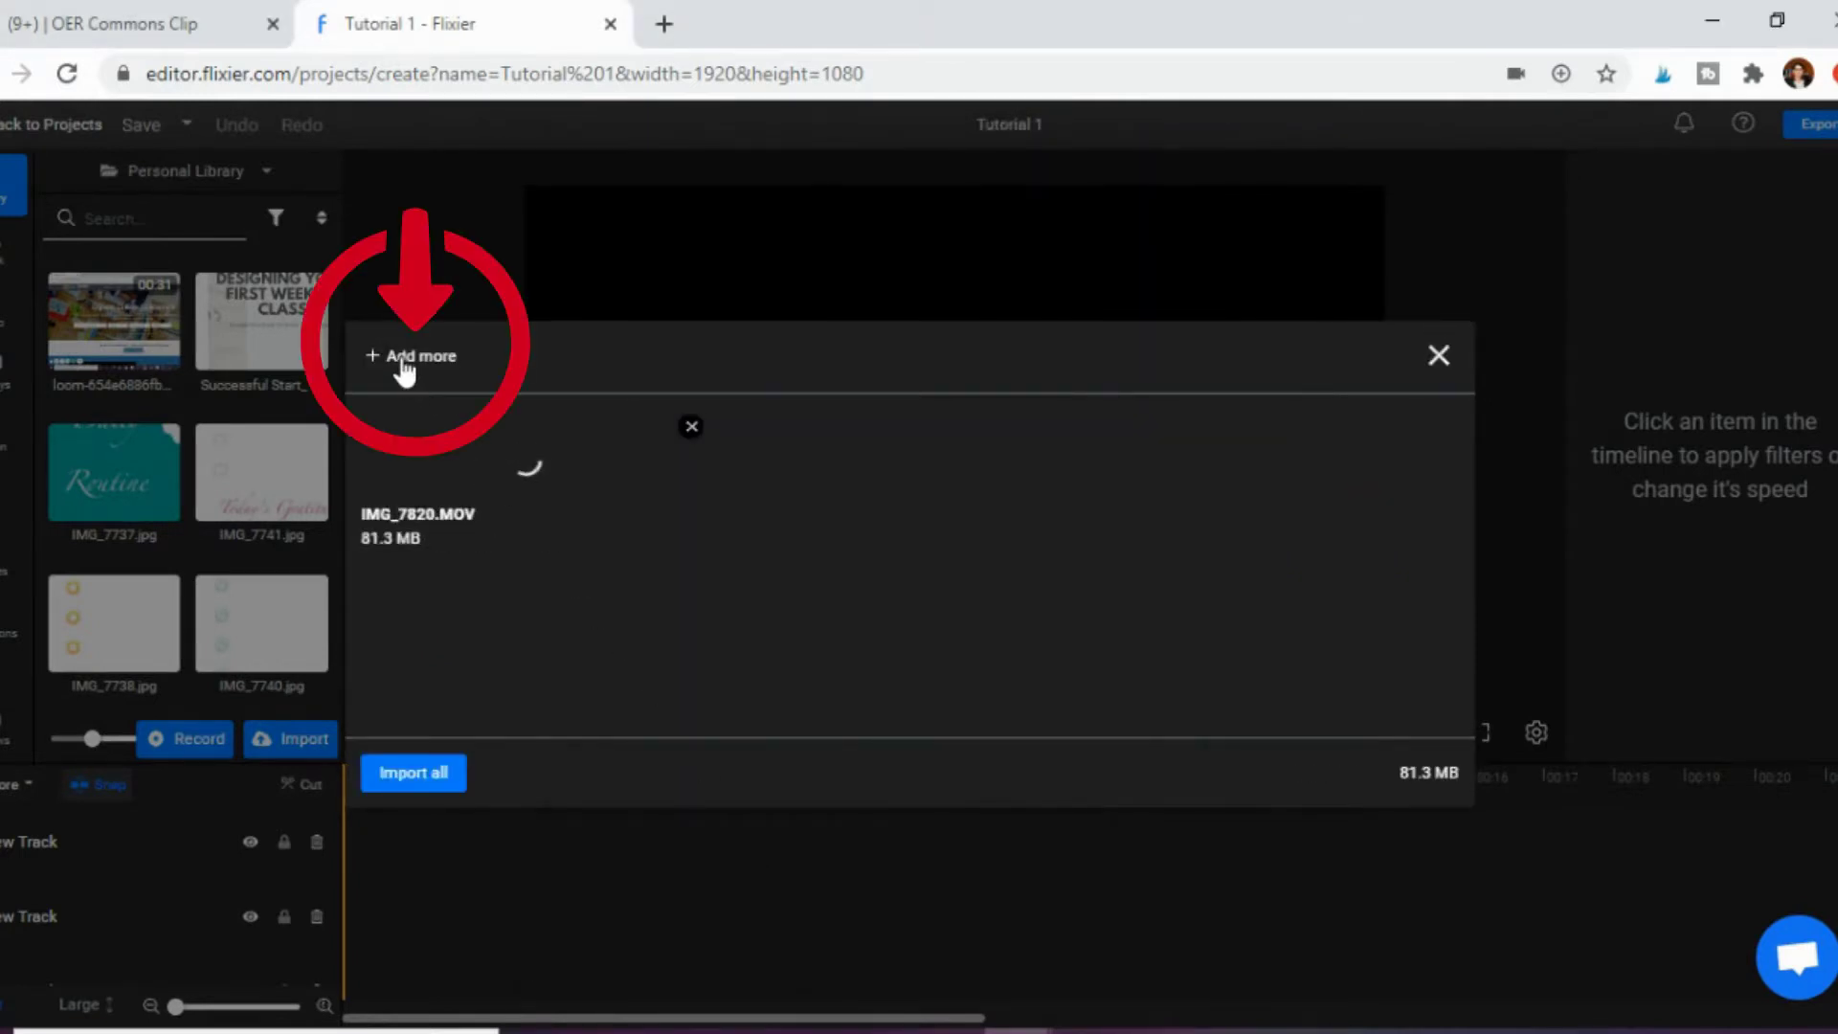
pyautogui.click(418, 773)
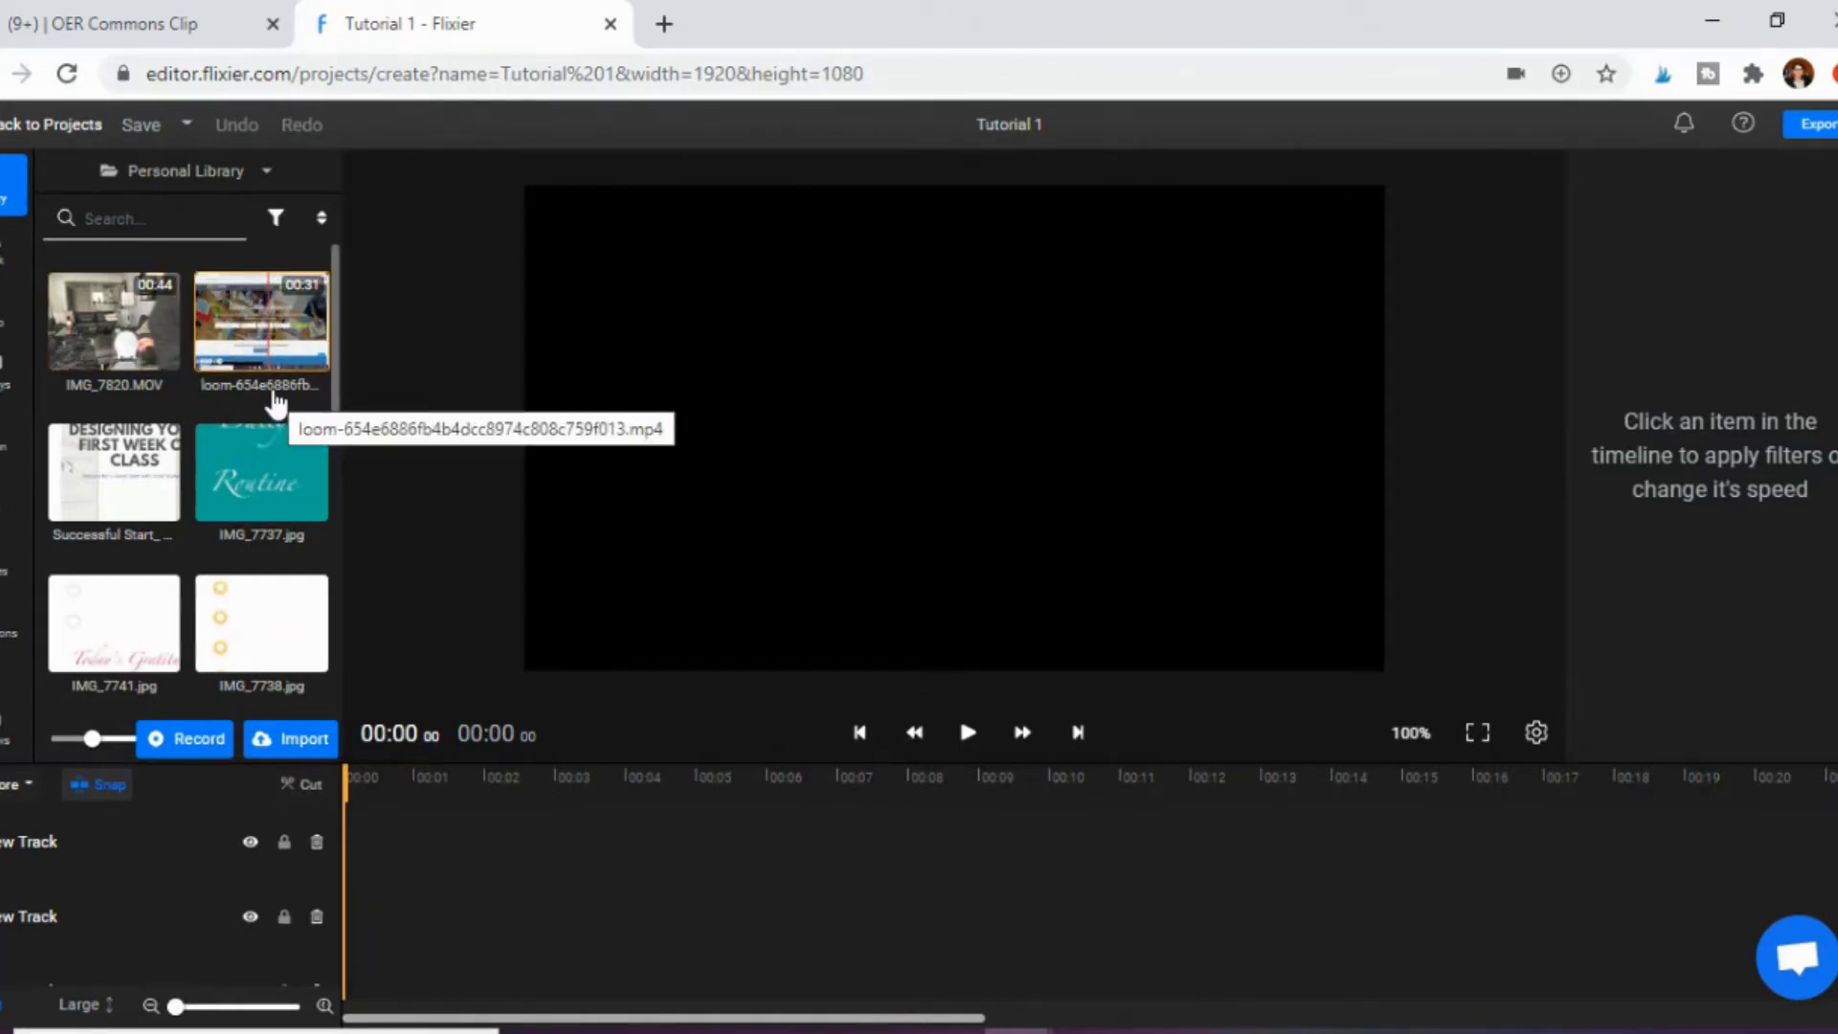
# Place IMG_7820.MOV at the very start of the timeline and move it down to a lower track.
pyautogui.moveTo(125, 335); pyautogui.dragTo(346, 850)
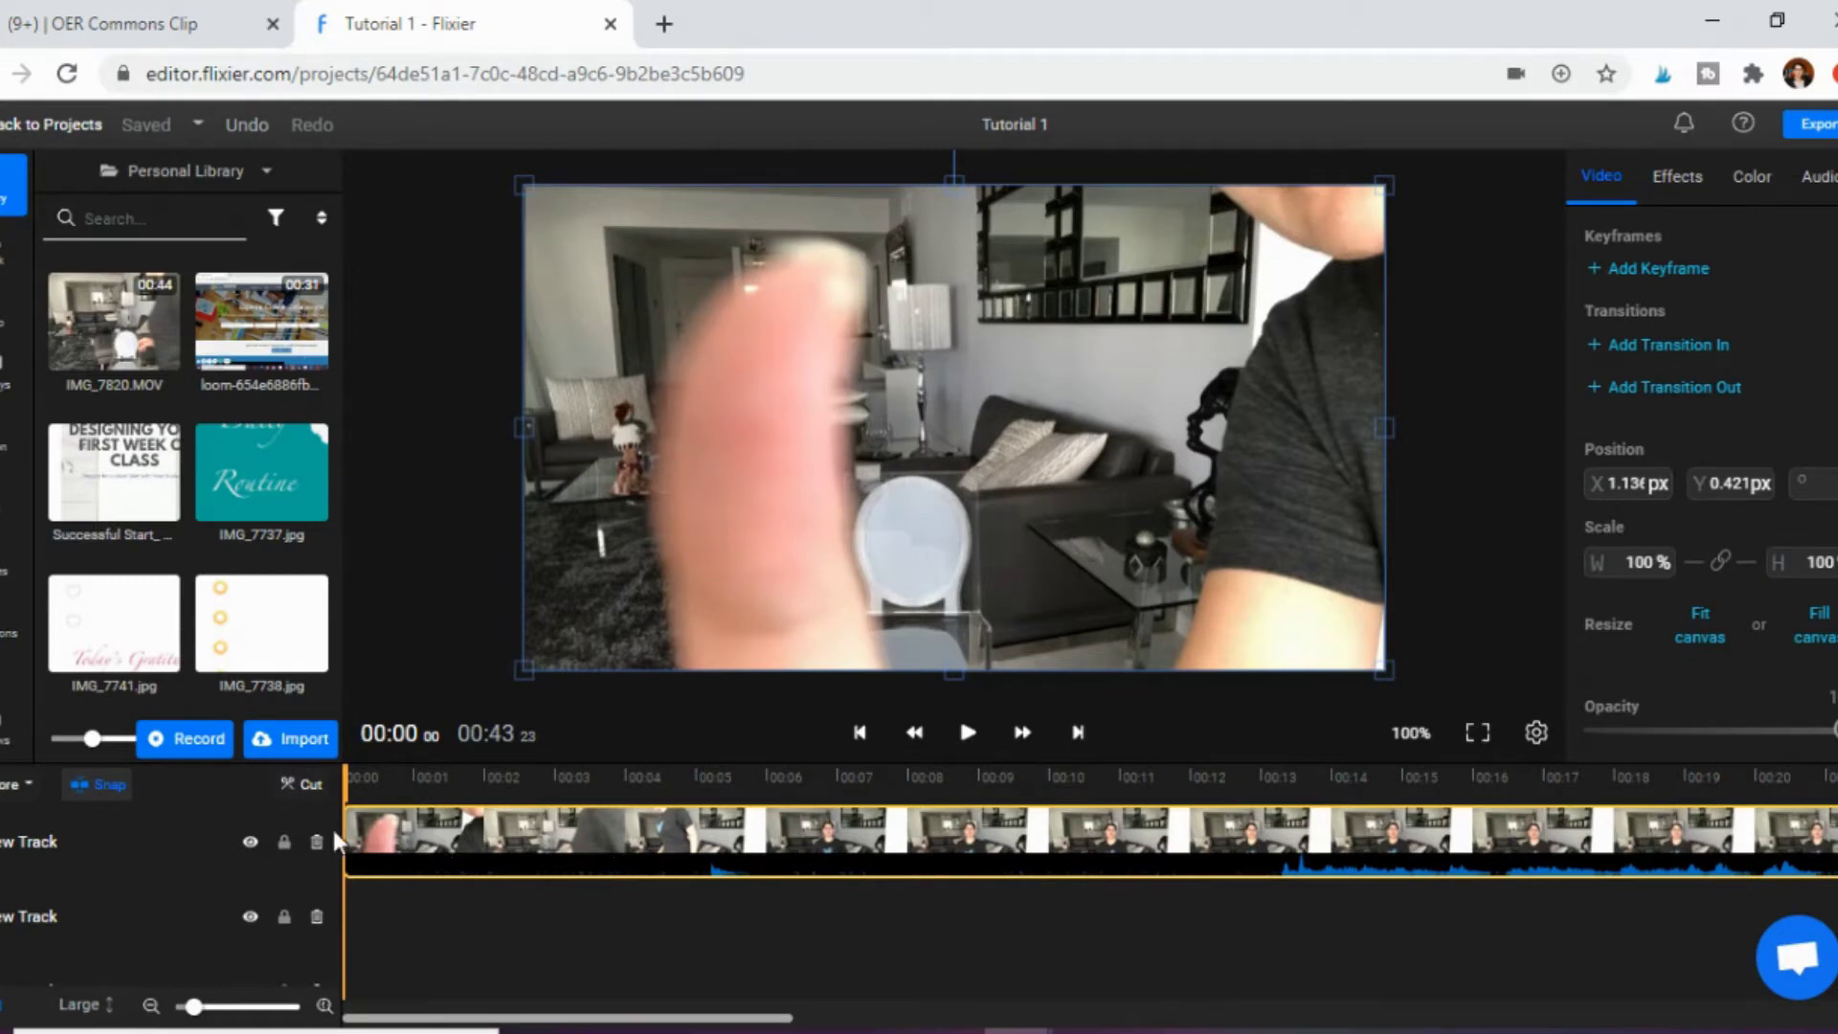
pyautogui.moveTo(443, 848); pyautogui.dragTo(432, 913)
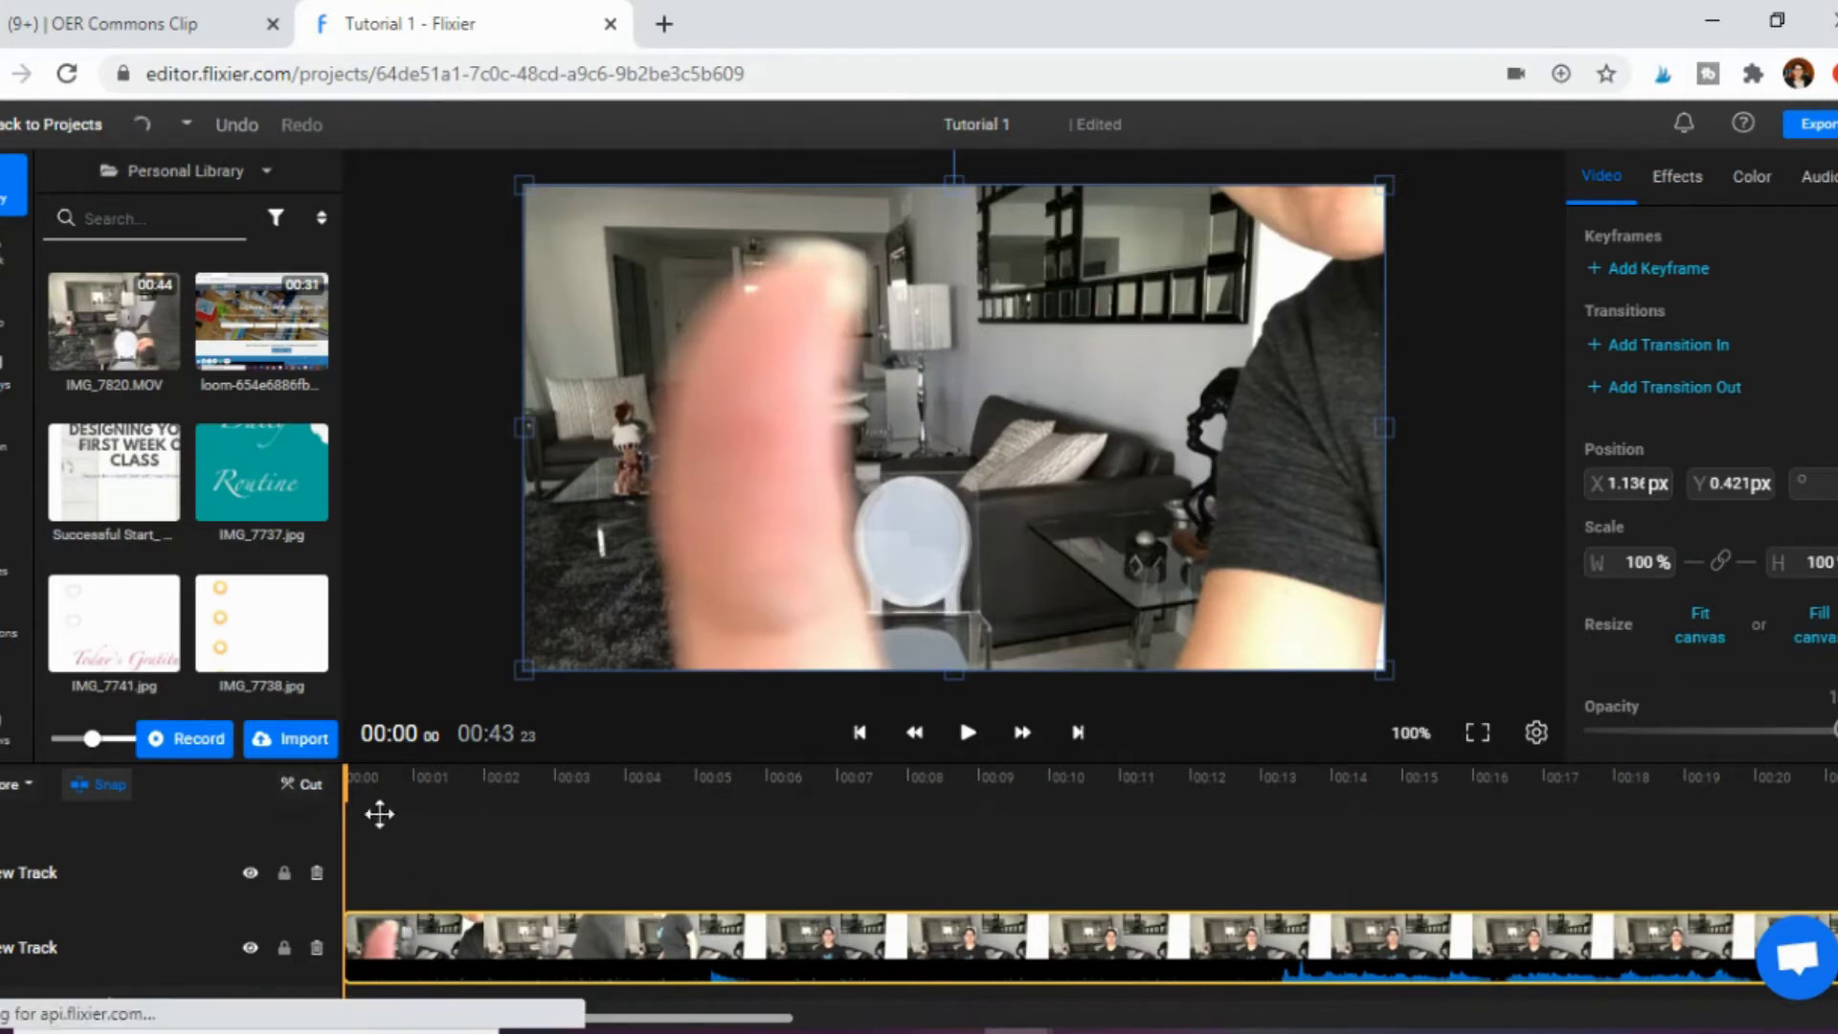
# Place the imported Loom clip on the track above IMG_7820.MOV, starting at about 2.5 seconds.
pyautogui.moveTo(244, 354); pyautogui.dragTo(515, 871)
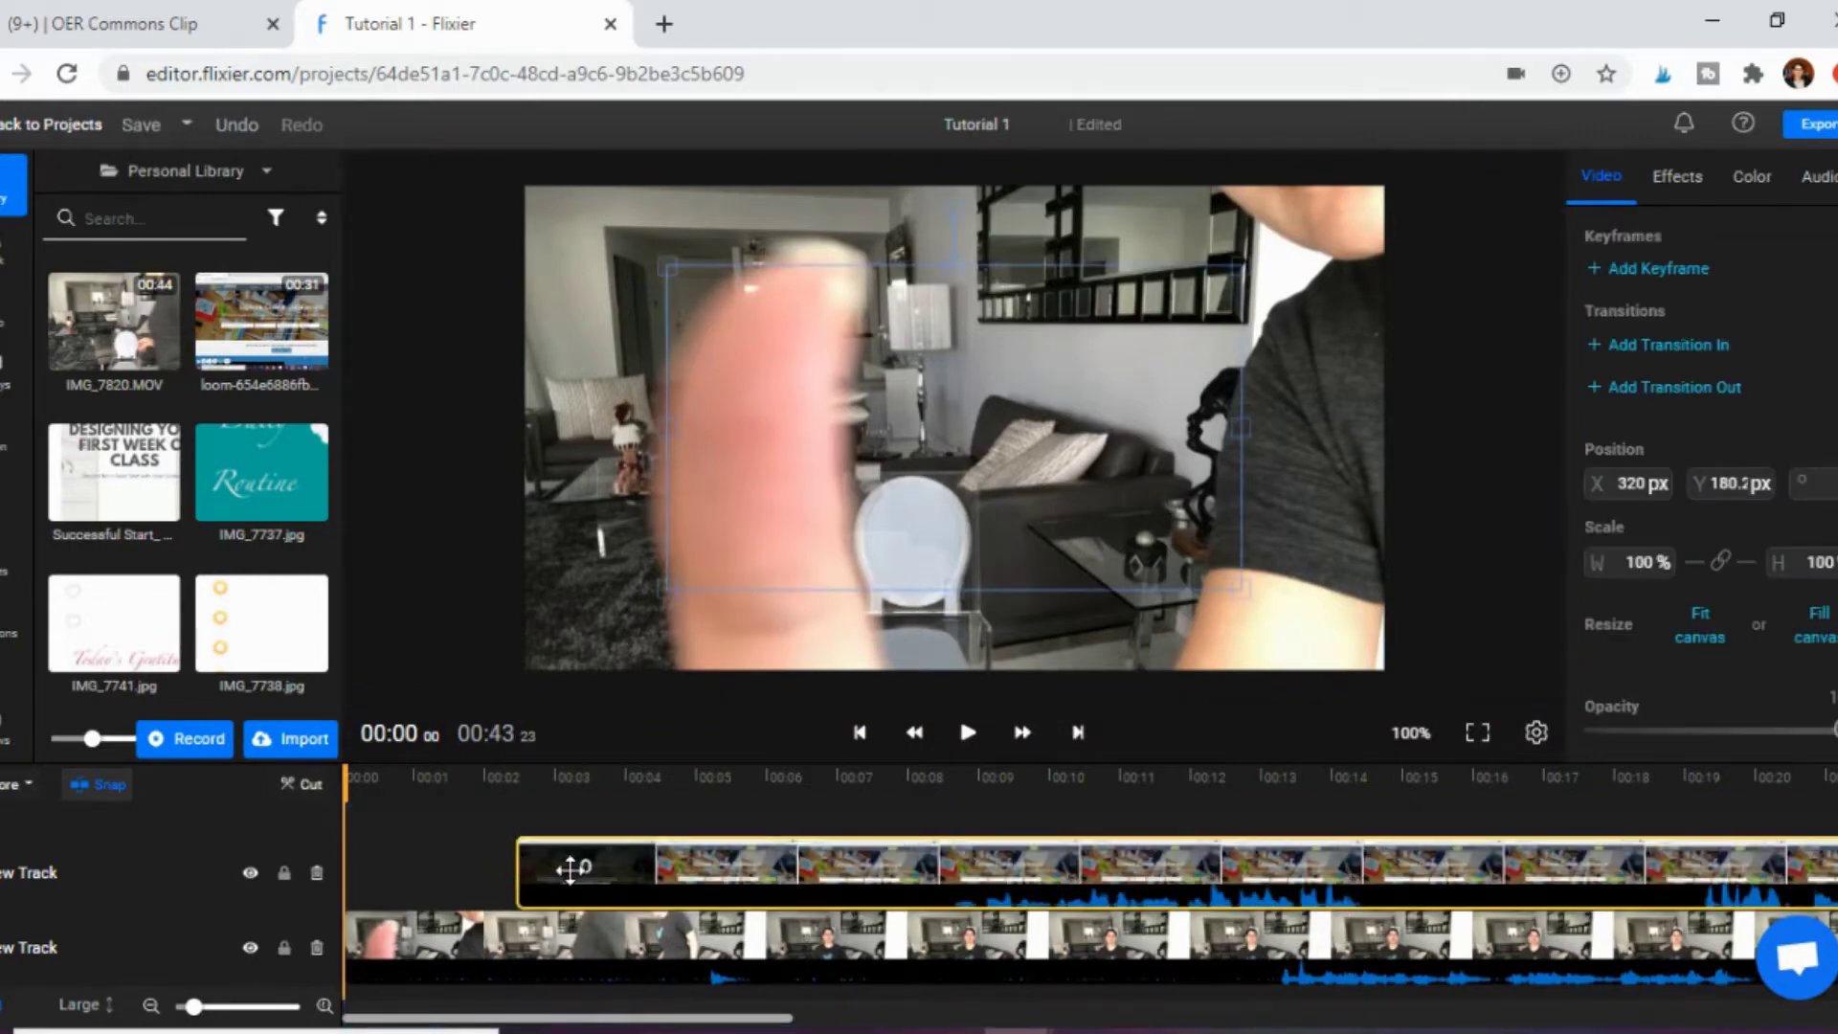
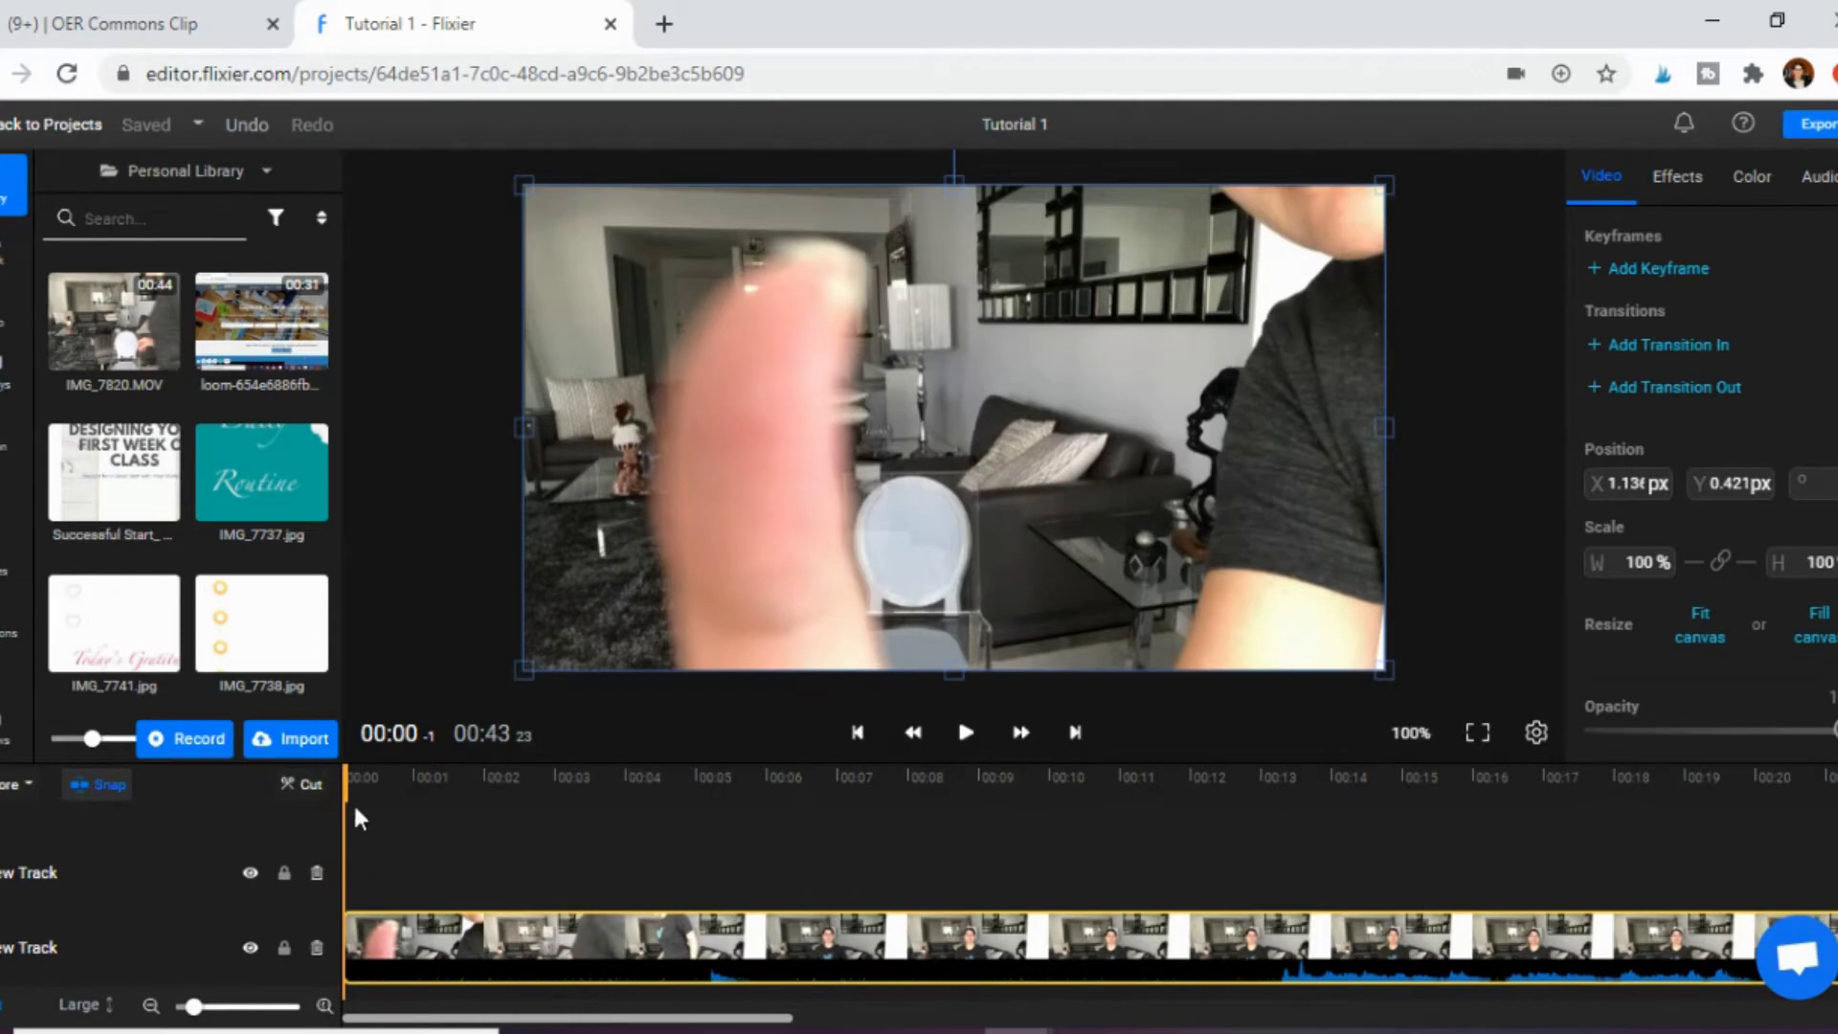
# Split the IMG_7820.MOV clip at 00:12 29 and shift the second piece slightly later to leave a gap.
pyautogui.moveTo(344, 783); pyautogui.dragTo(1258, 828)
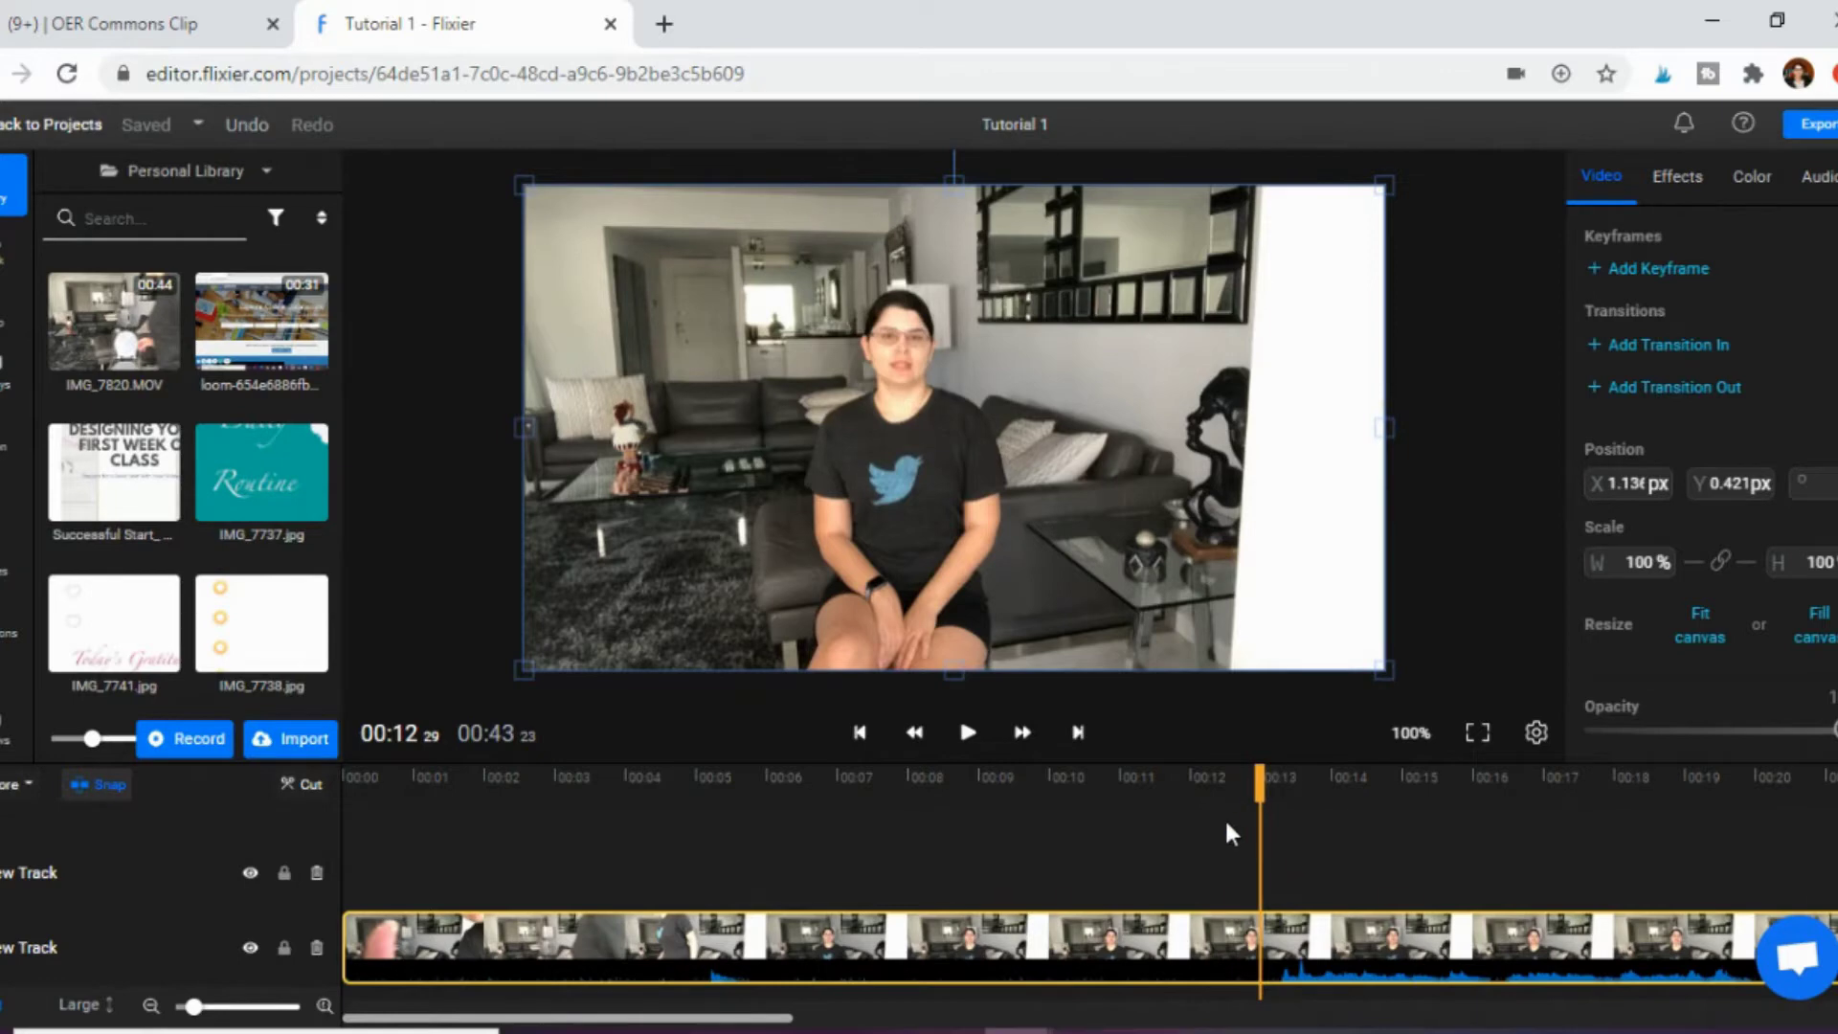
pyautogui.press('s')
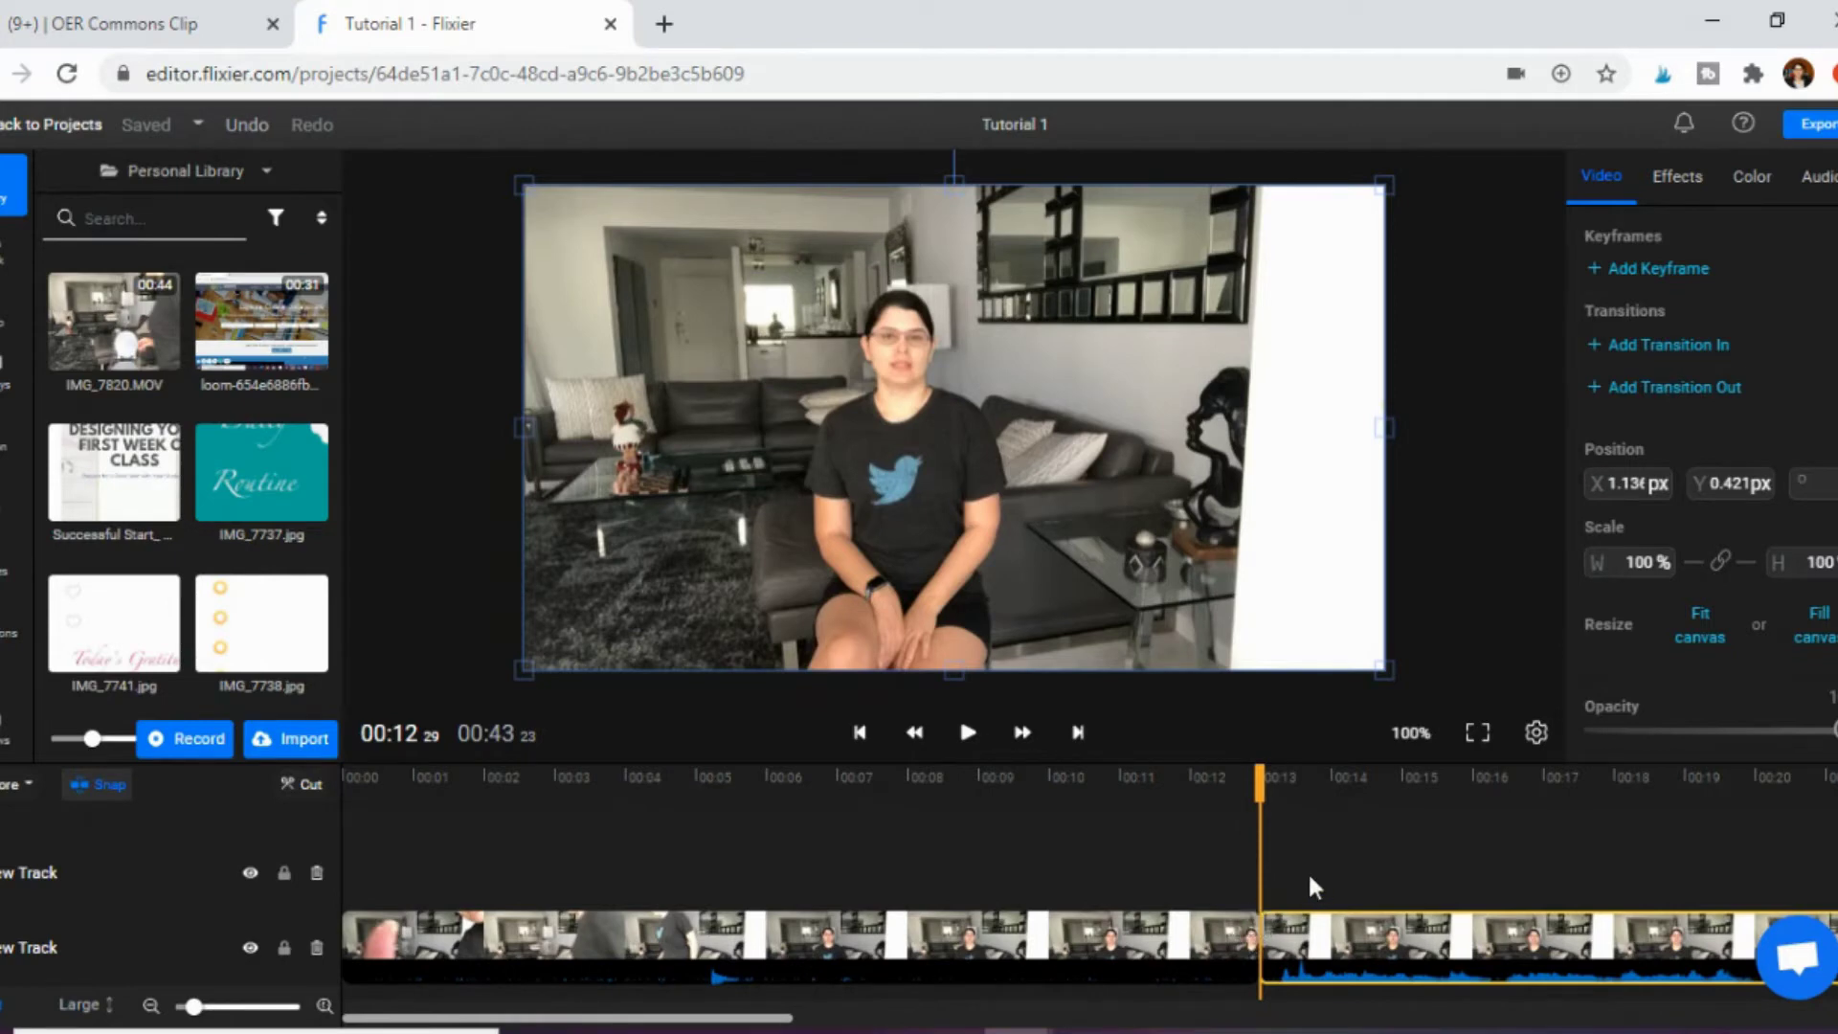
pyautogui.moveTo(1326, 960)
pyautogui.mouseDown()
pyautogui.moveTo(1454, 960)
pyautogui.moveTo(1344, 960)
pyautogui.mouseUp()
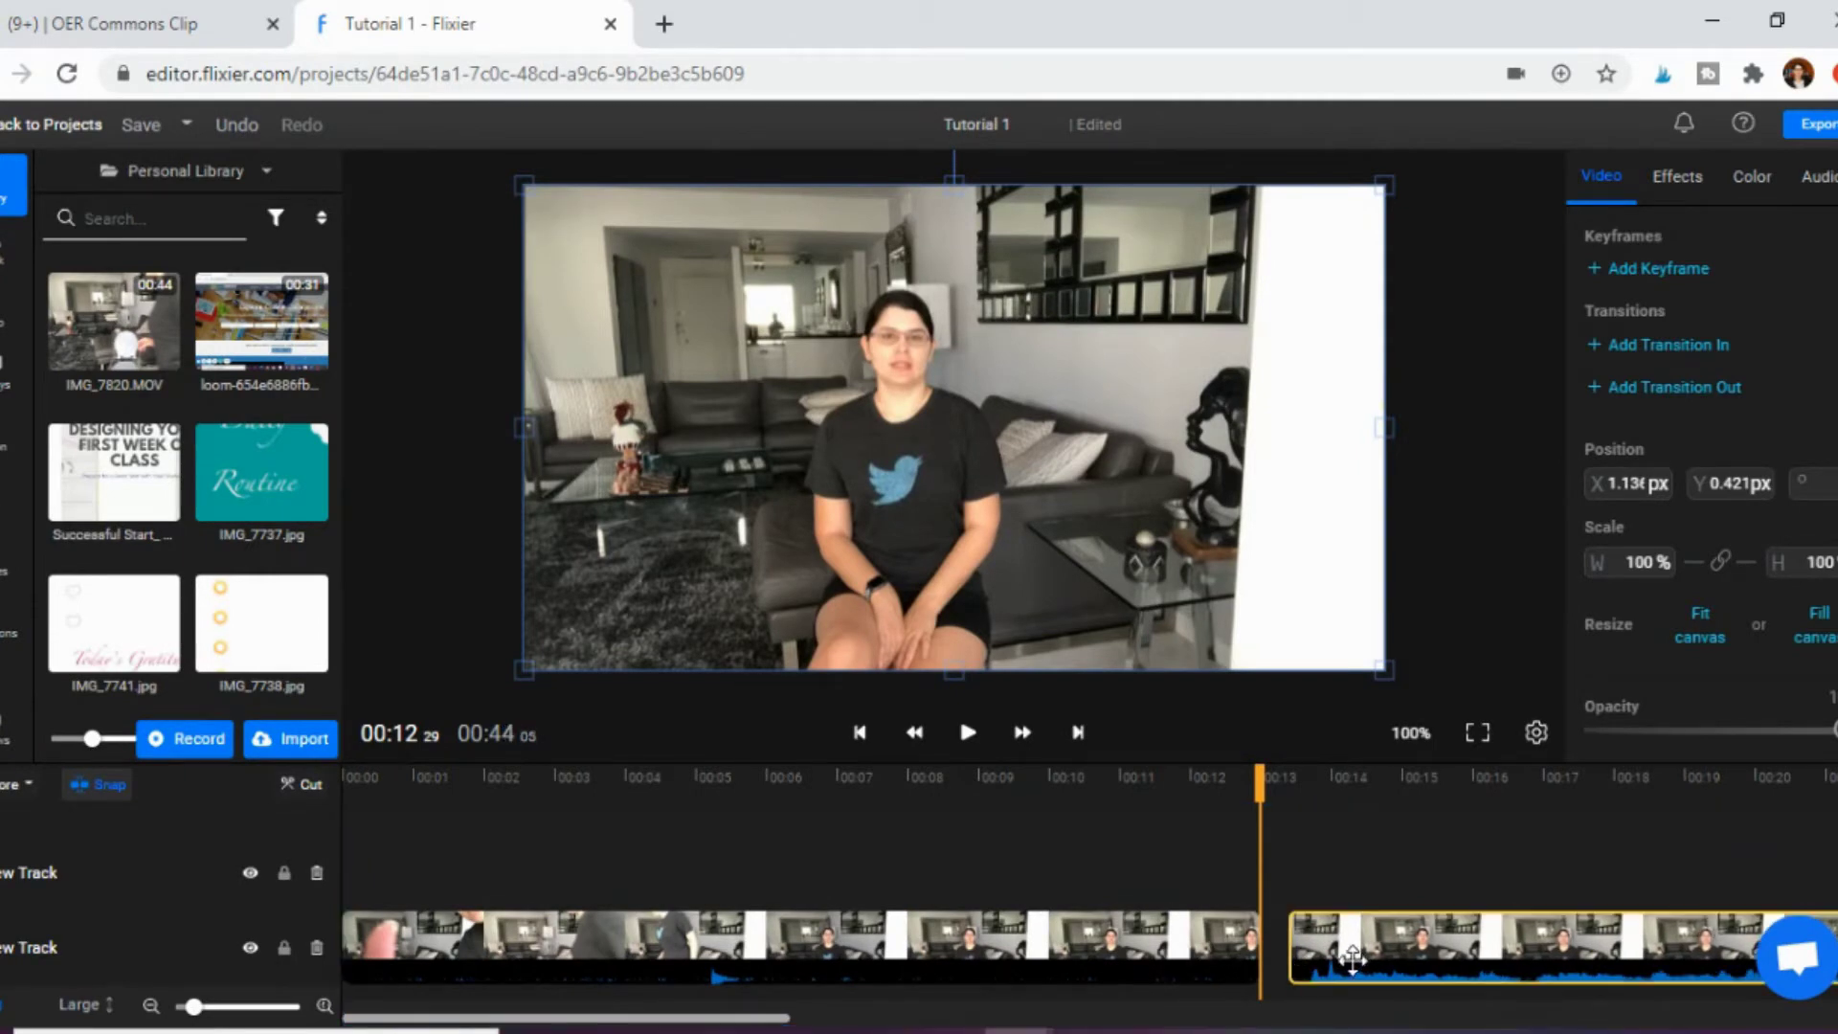
# Delete the piece before the cut, move the remaining footage to the timeline start and return the playhead there.
pyautogui.click(1071, 952)
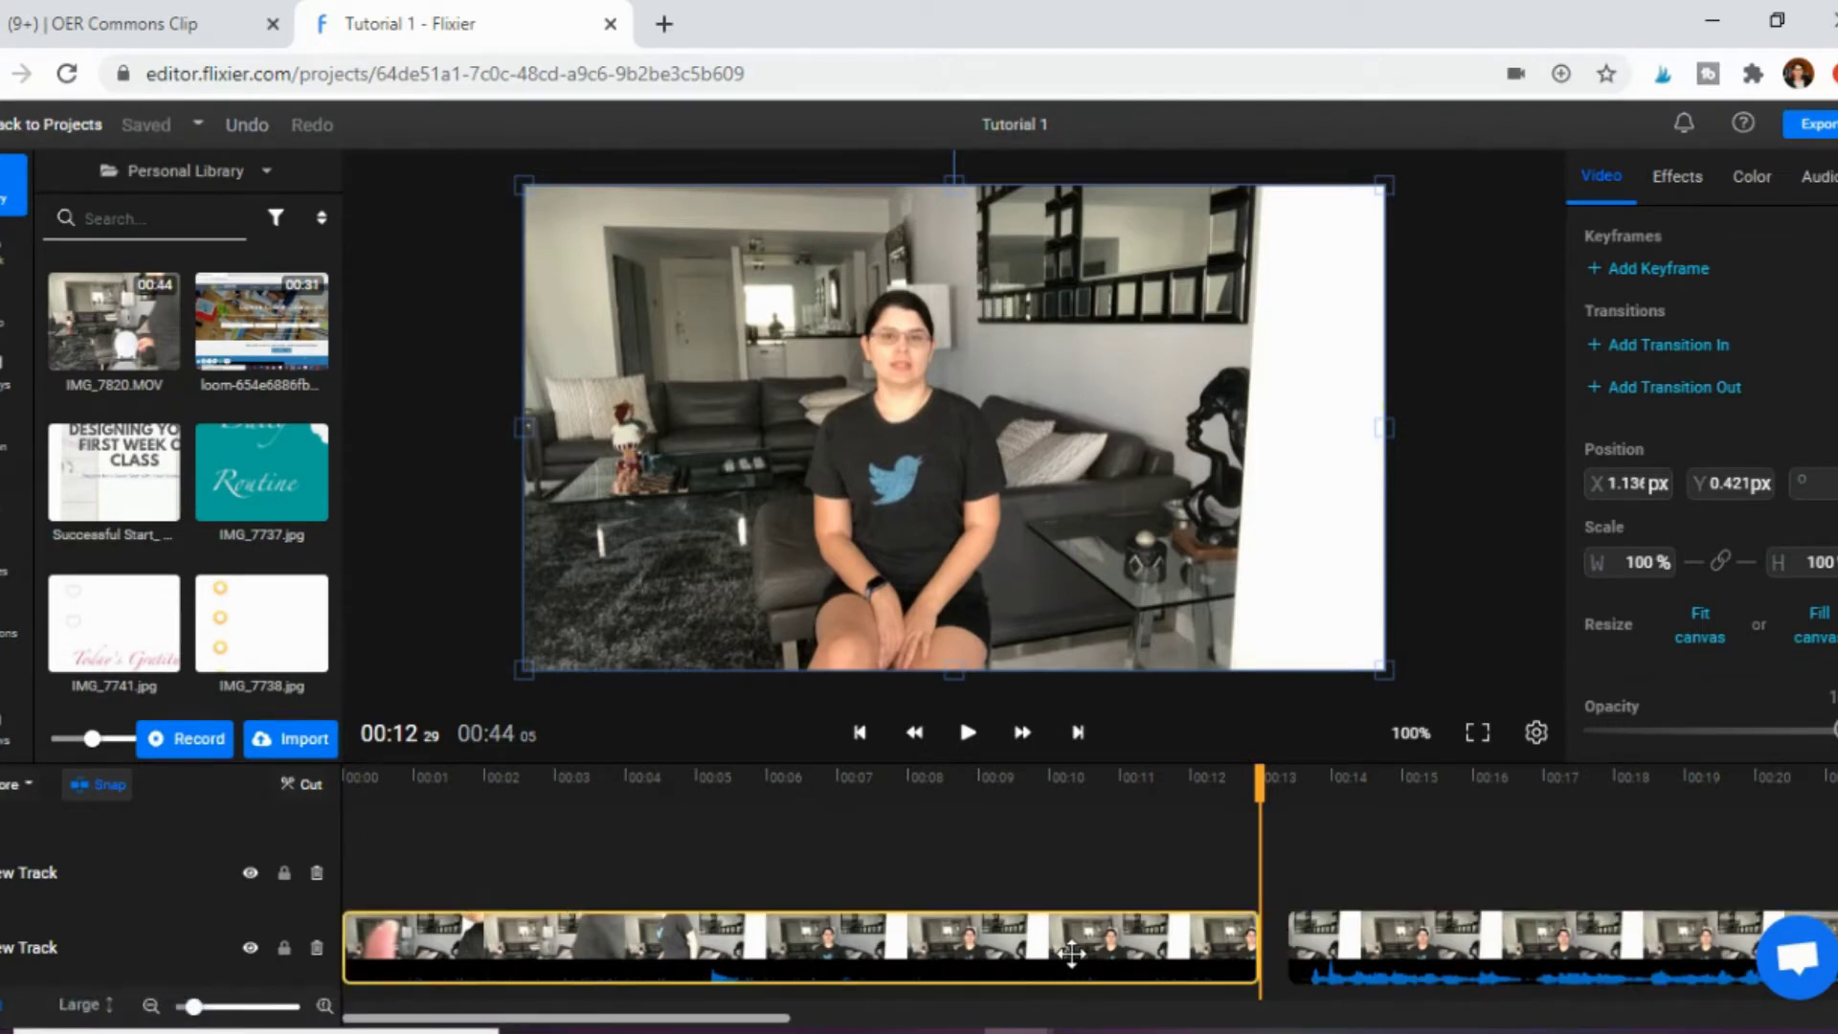
pyautogui.press('Delete')
pyautogui.moveTo(1441, 933); pyautogui.dragTo(477, 942)
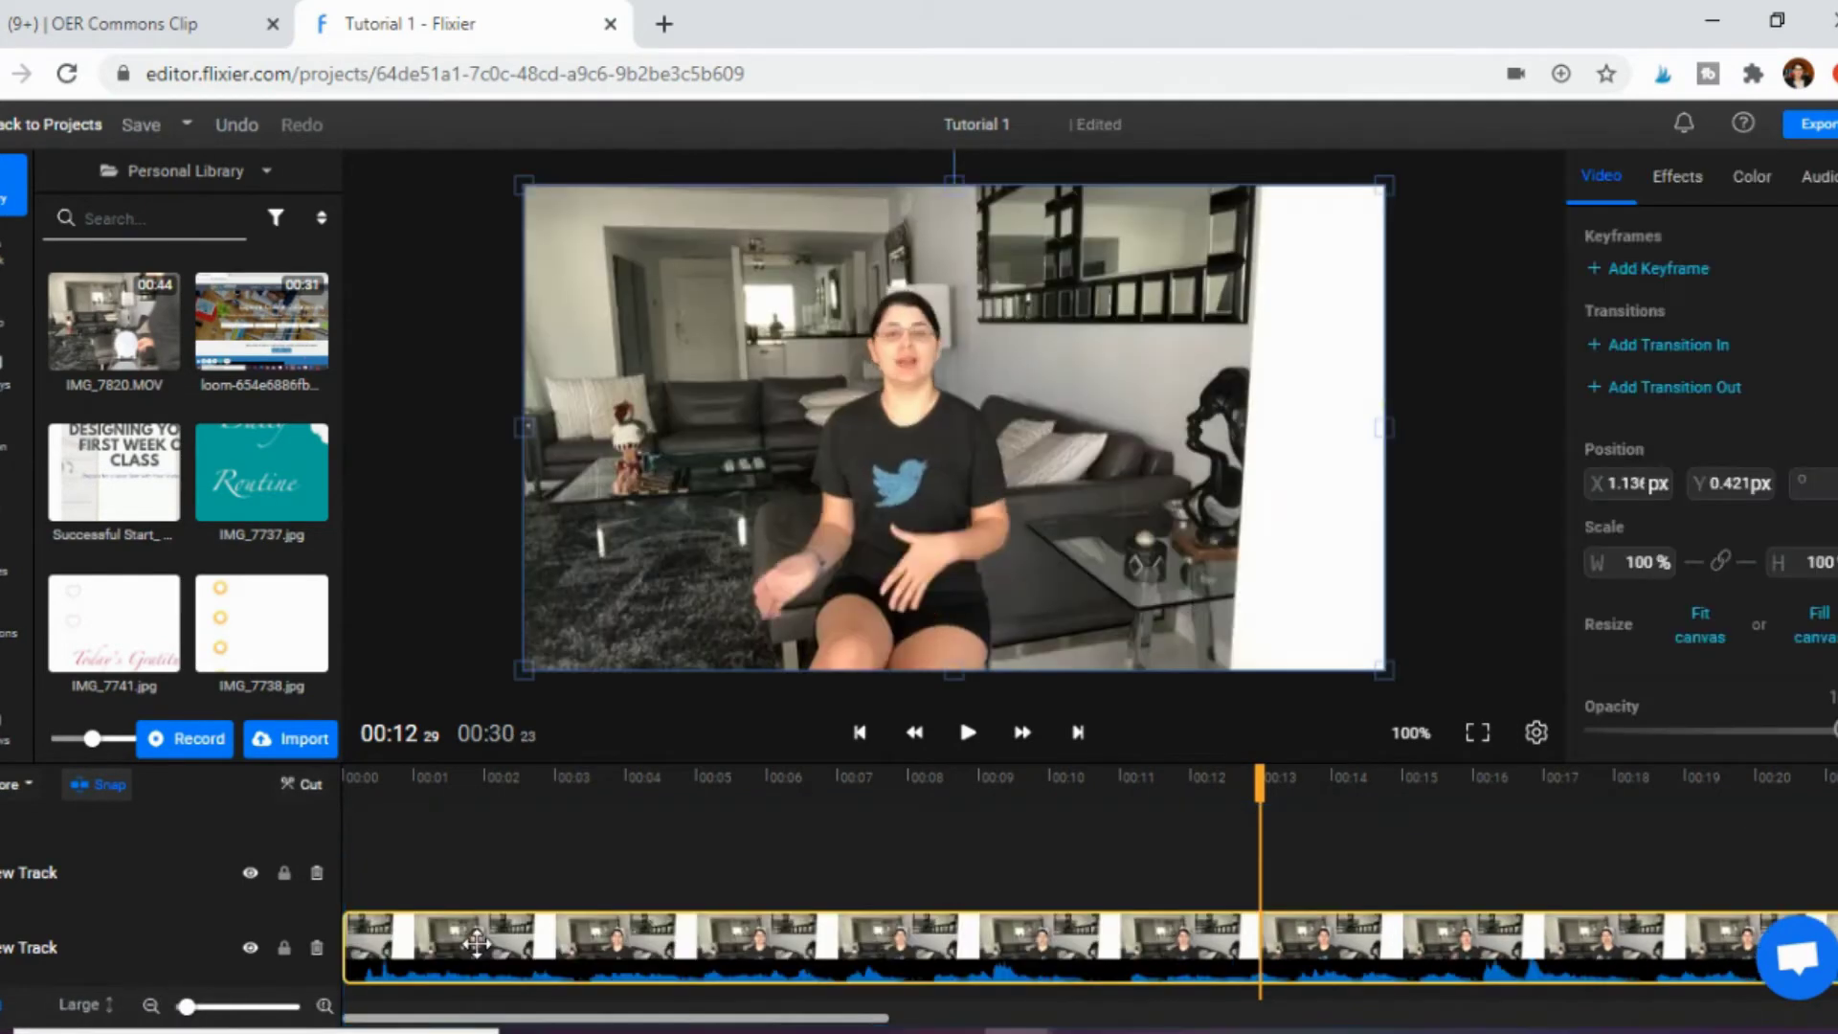
pyautogui.moveTo(1259, 783); pyautogui.dragTo(347, 801)
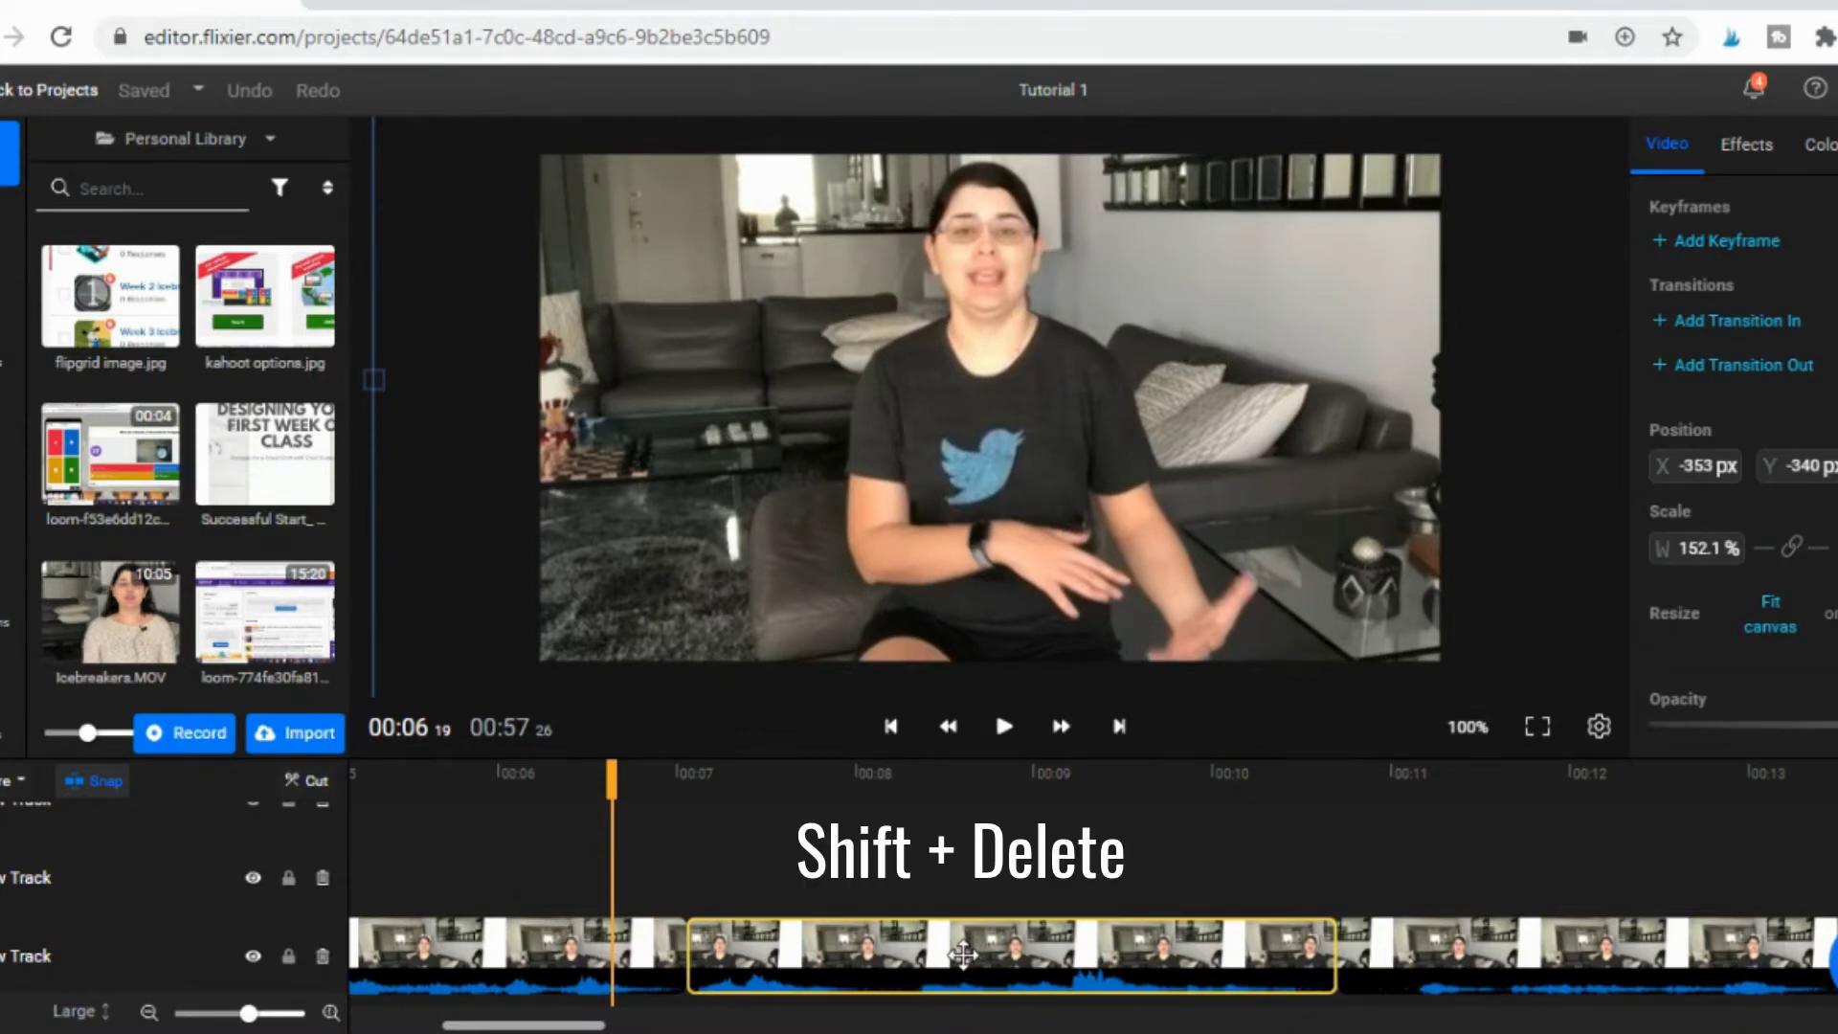
# Ripple-delete the selected middle segment of the footage so that the gap closes automatically.
pyautogui.hotkey('shift', 'Delete')
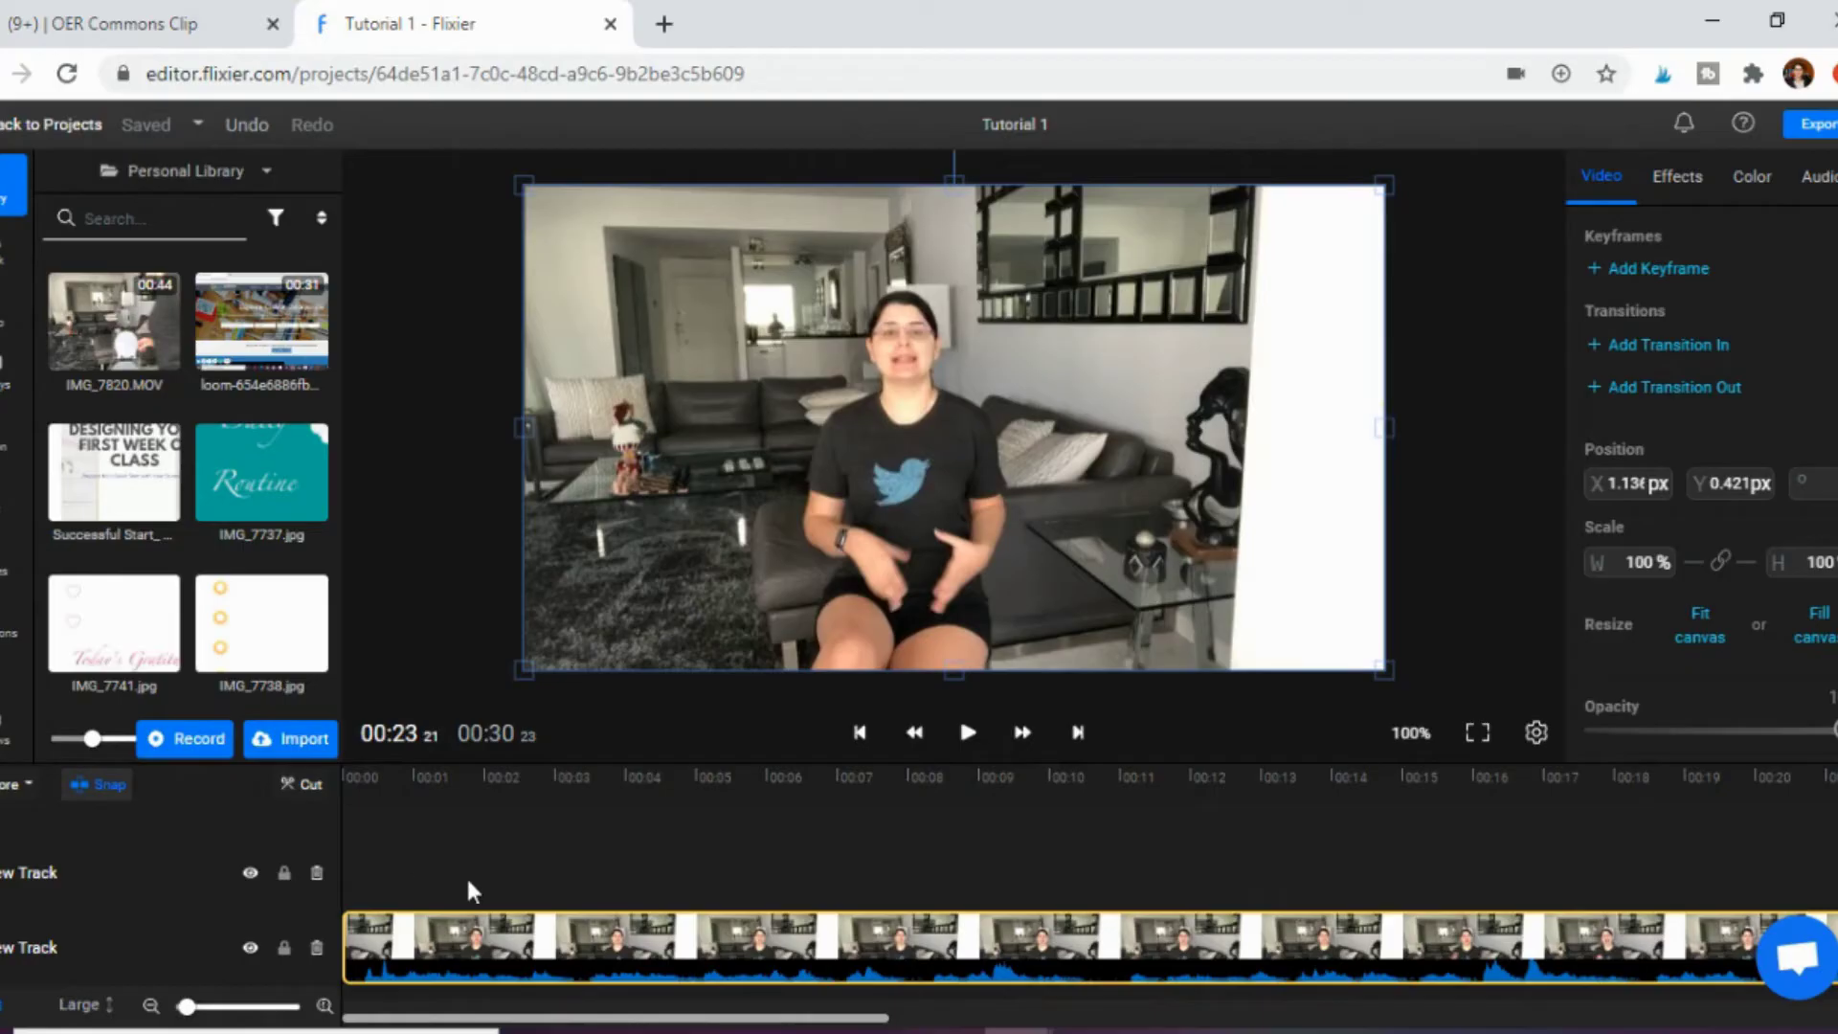
# Split the footage near its end at 00:26 10 and delete the trailing piece.
pyautogui.moveTo(667, 1026); pyautogui.dragTo(1076, 1022)
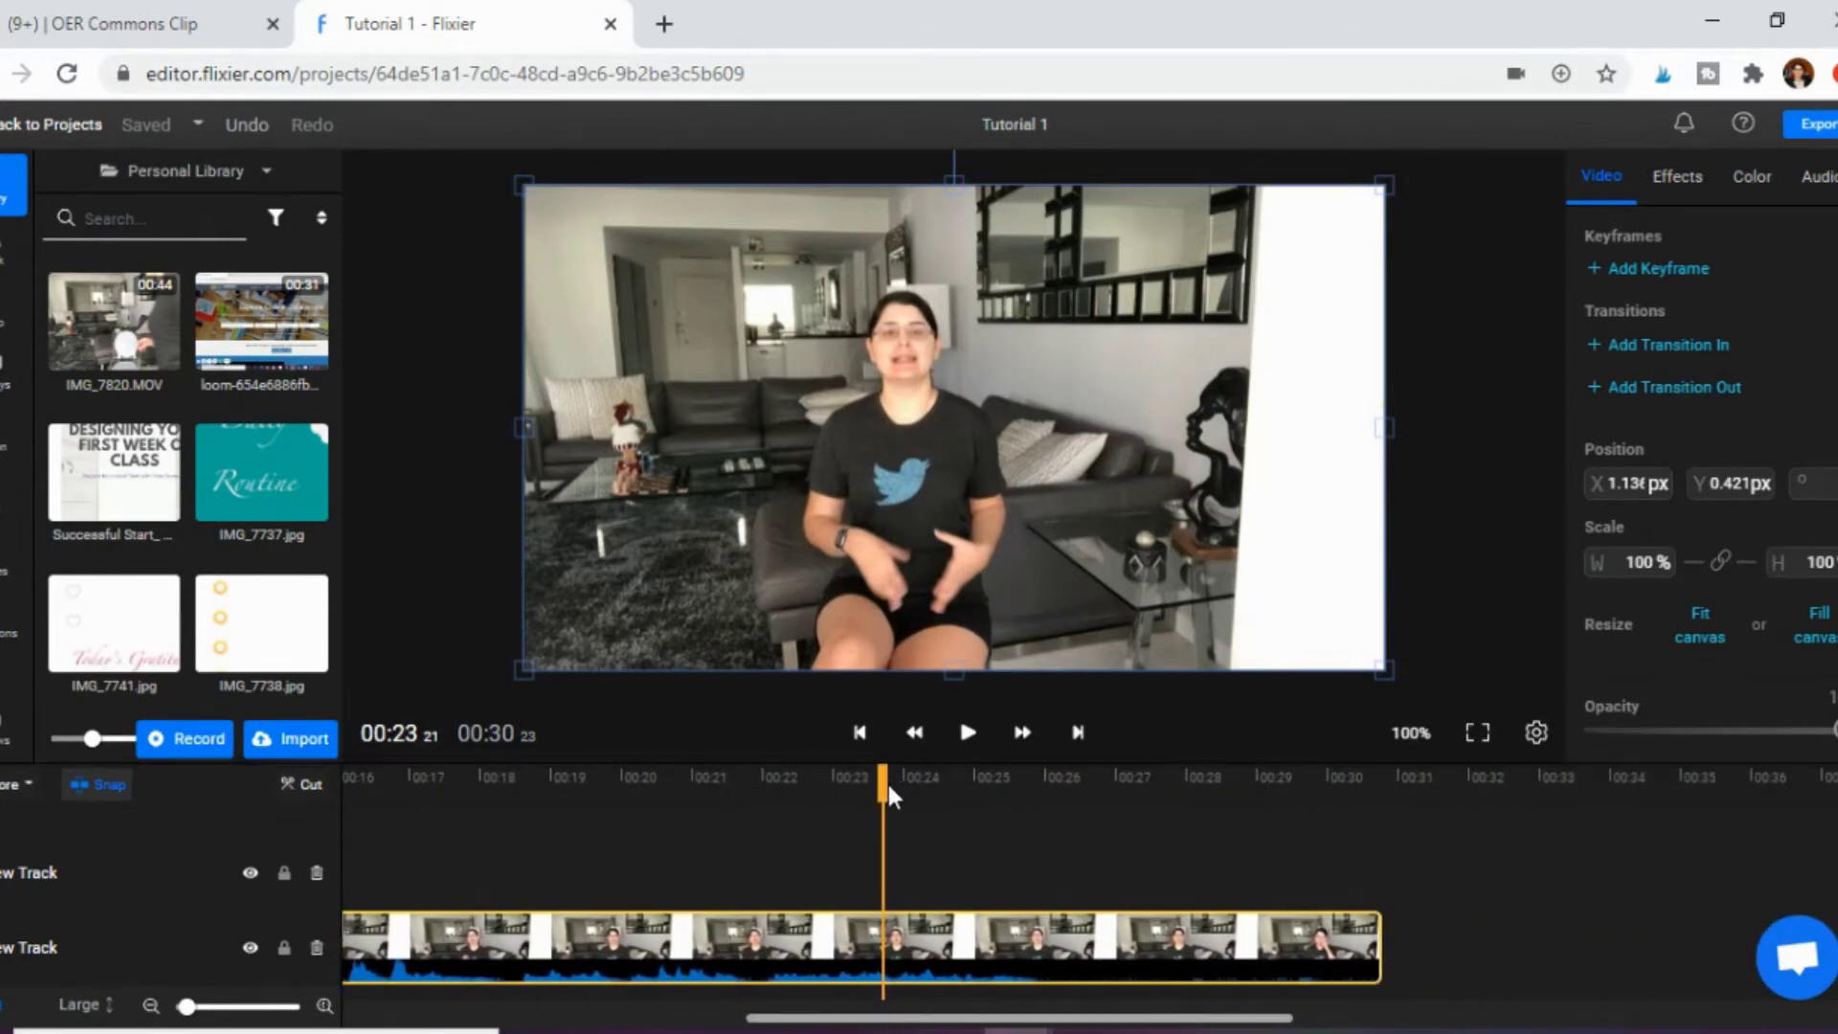
pyautogui.moveTo(882, 779); pyautogui.dragTo(1069, 795)
pyautogui.press('s')
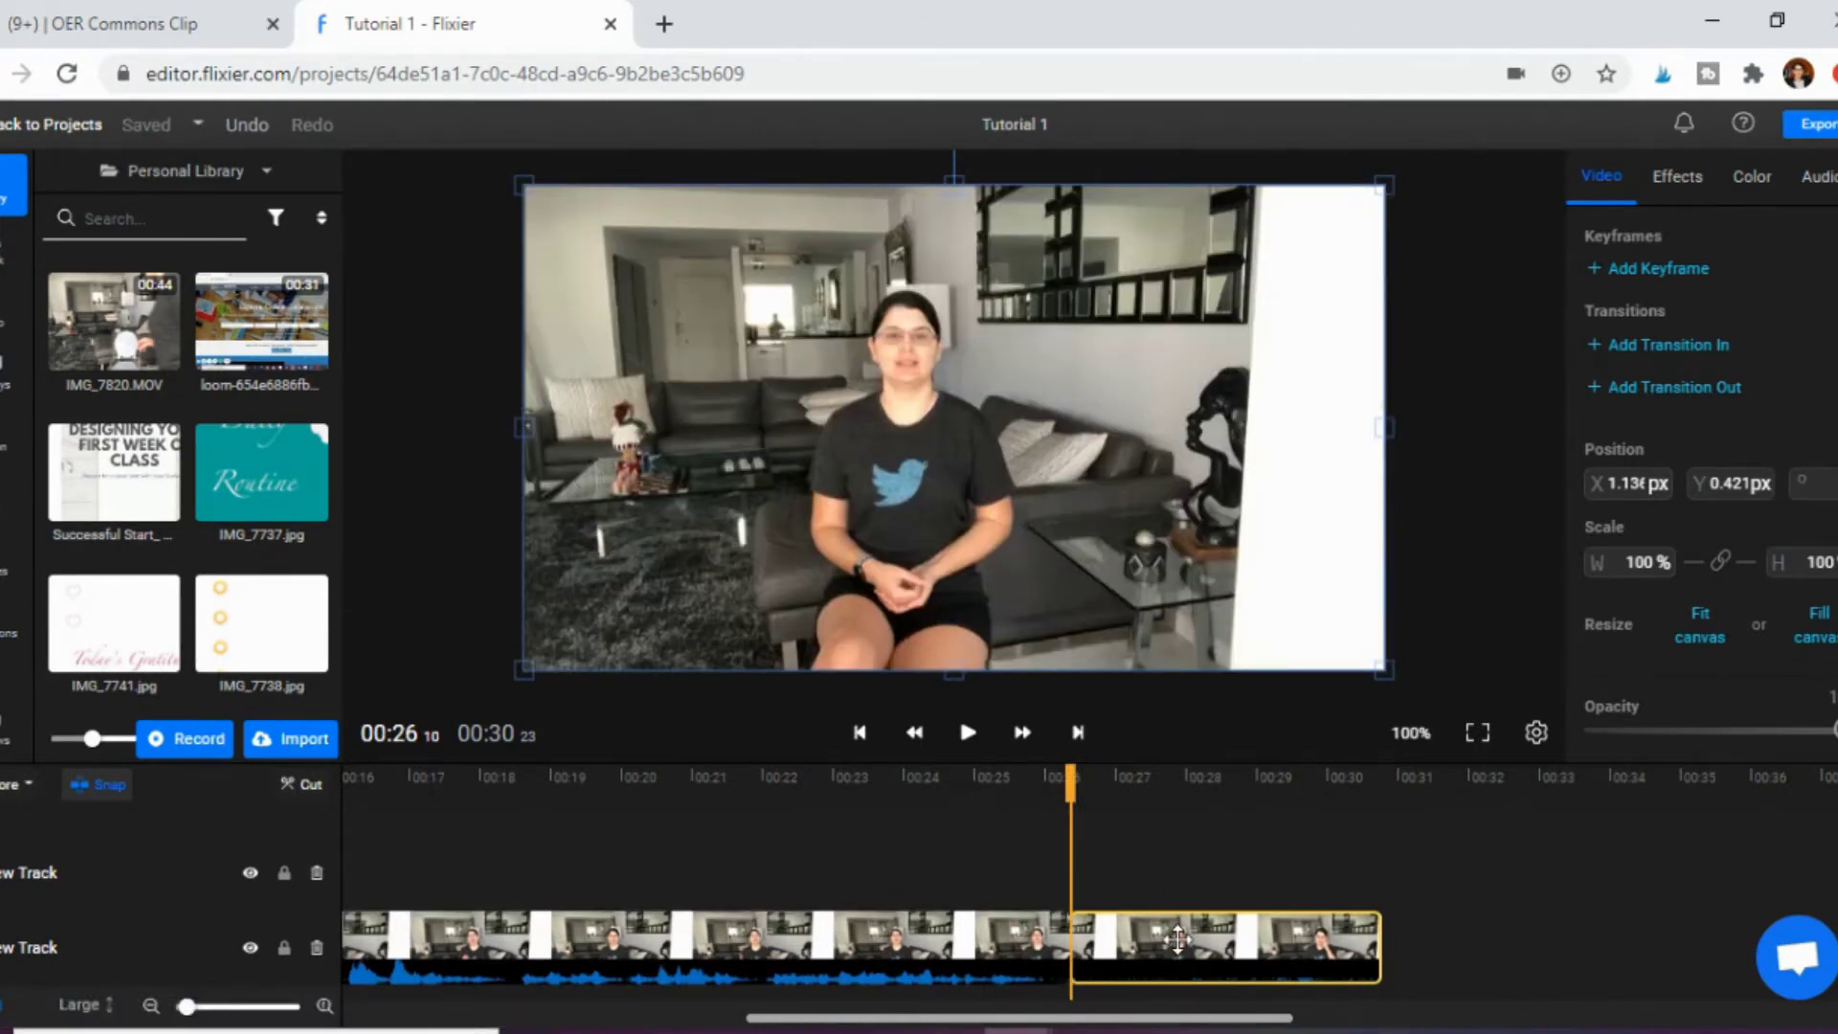
pyautogui.press('Delete')
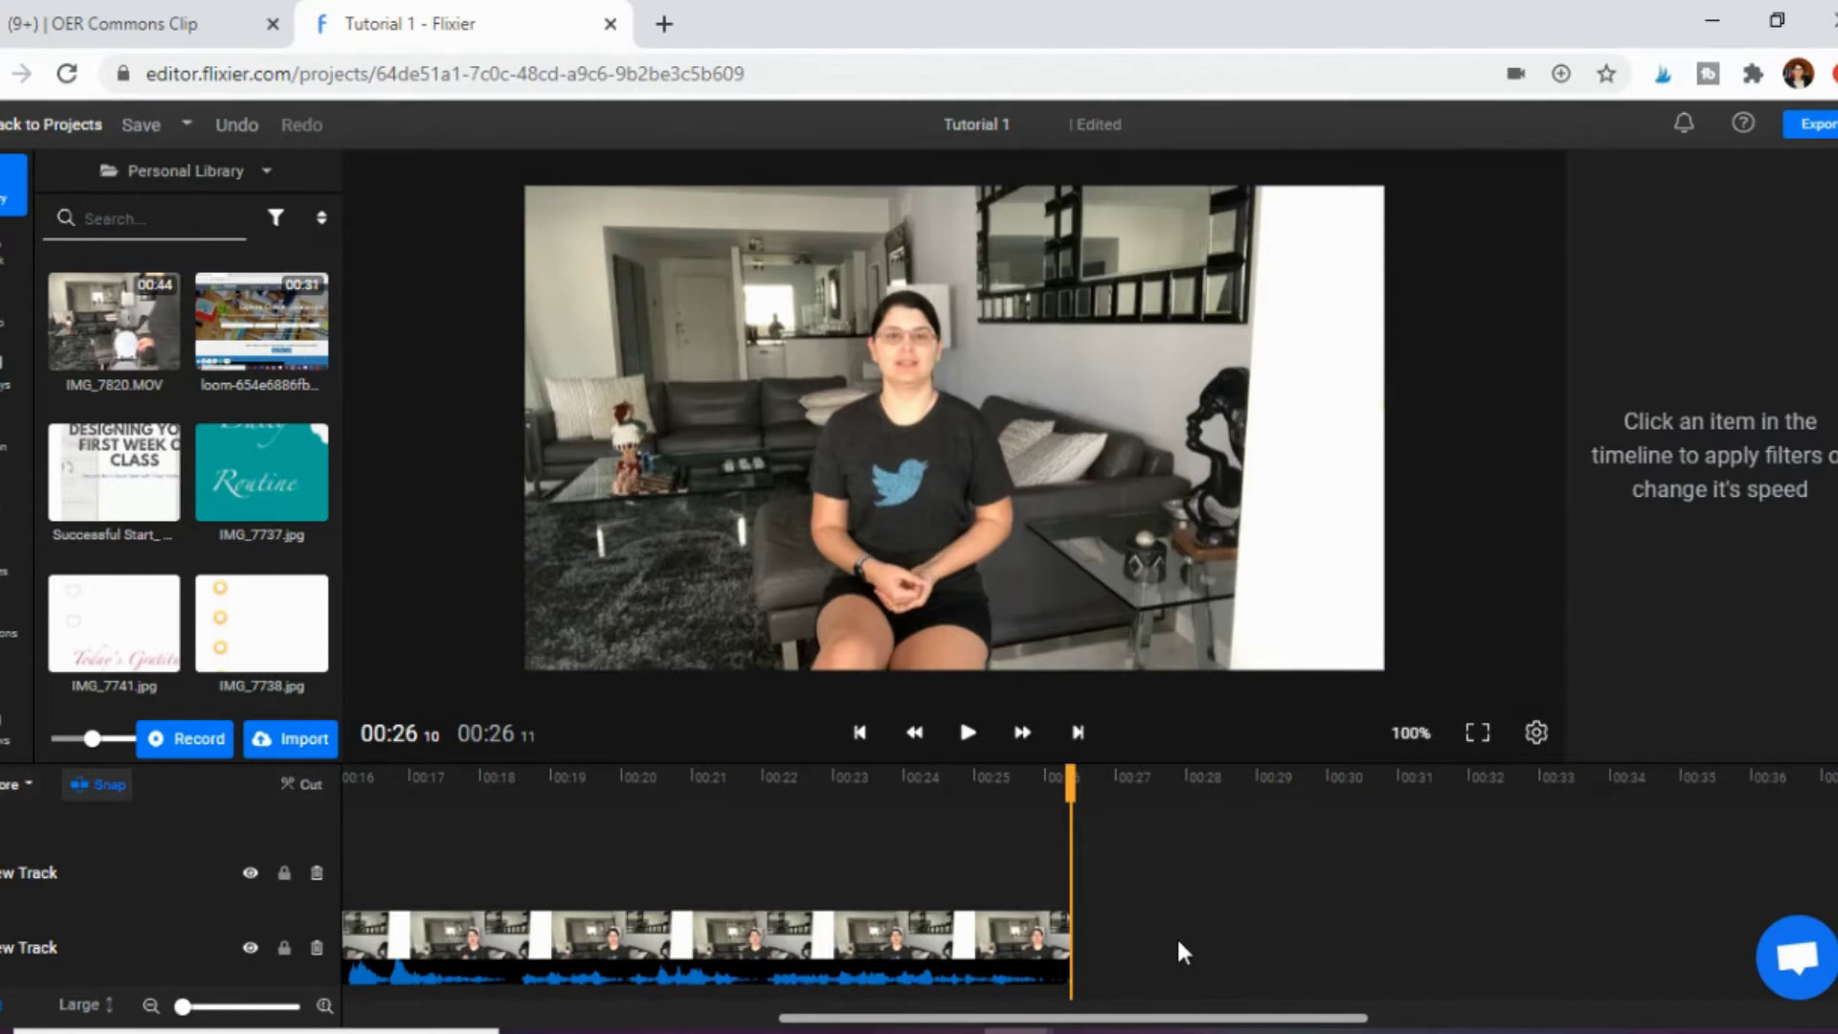
# Undo the trim at the end of the footage to restore the deleted trailing piece.
pyautogui.moveTo(1011, 1014); pyautogui.dragTo(613, 1028)
pyautogui.hotkey('ctrl', 'z')
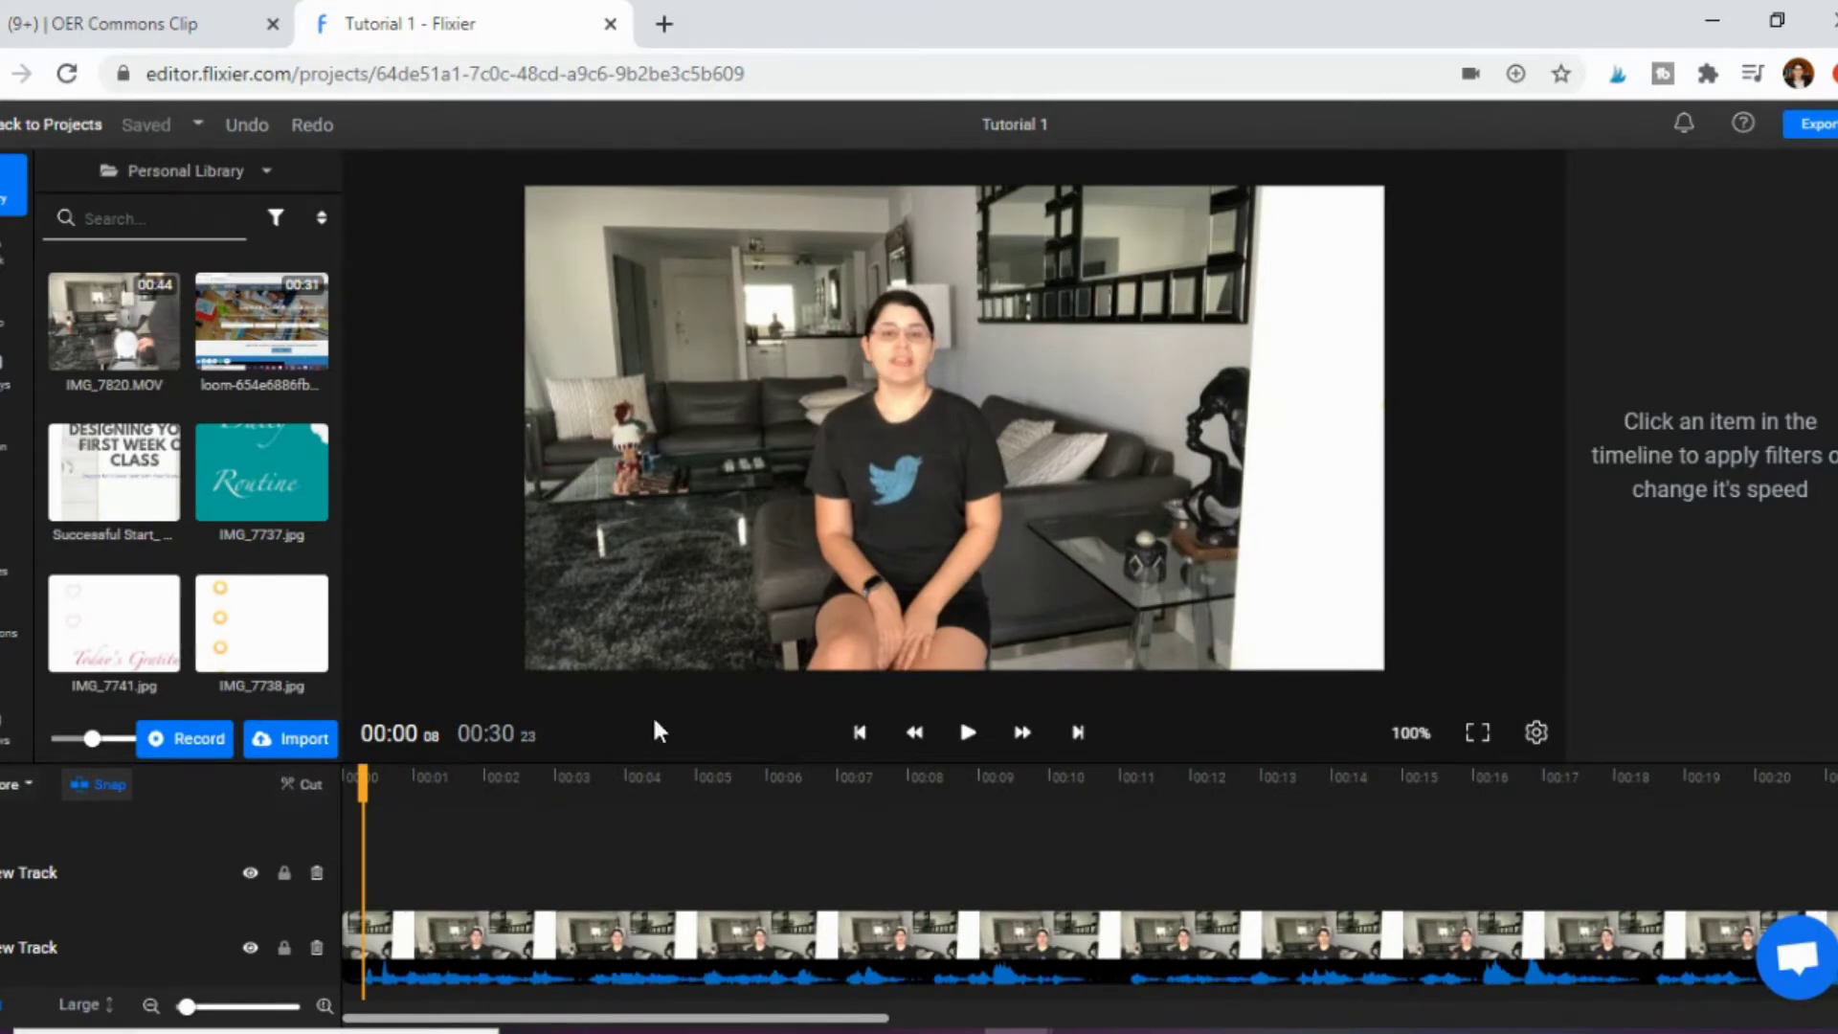
# Select the footage clip and open its Crop settings to examine the adjustments for each edge.
pyautogui.click(590, 924)
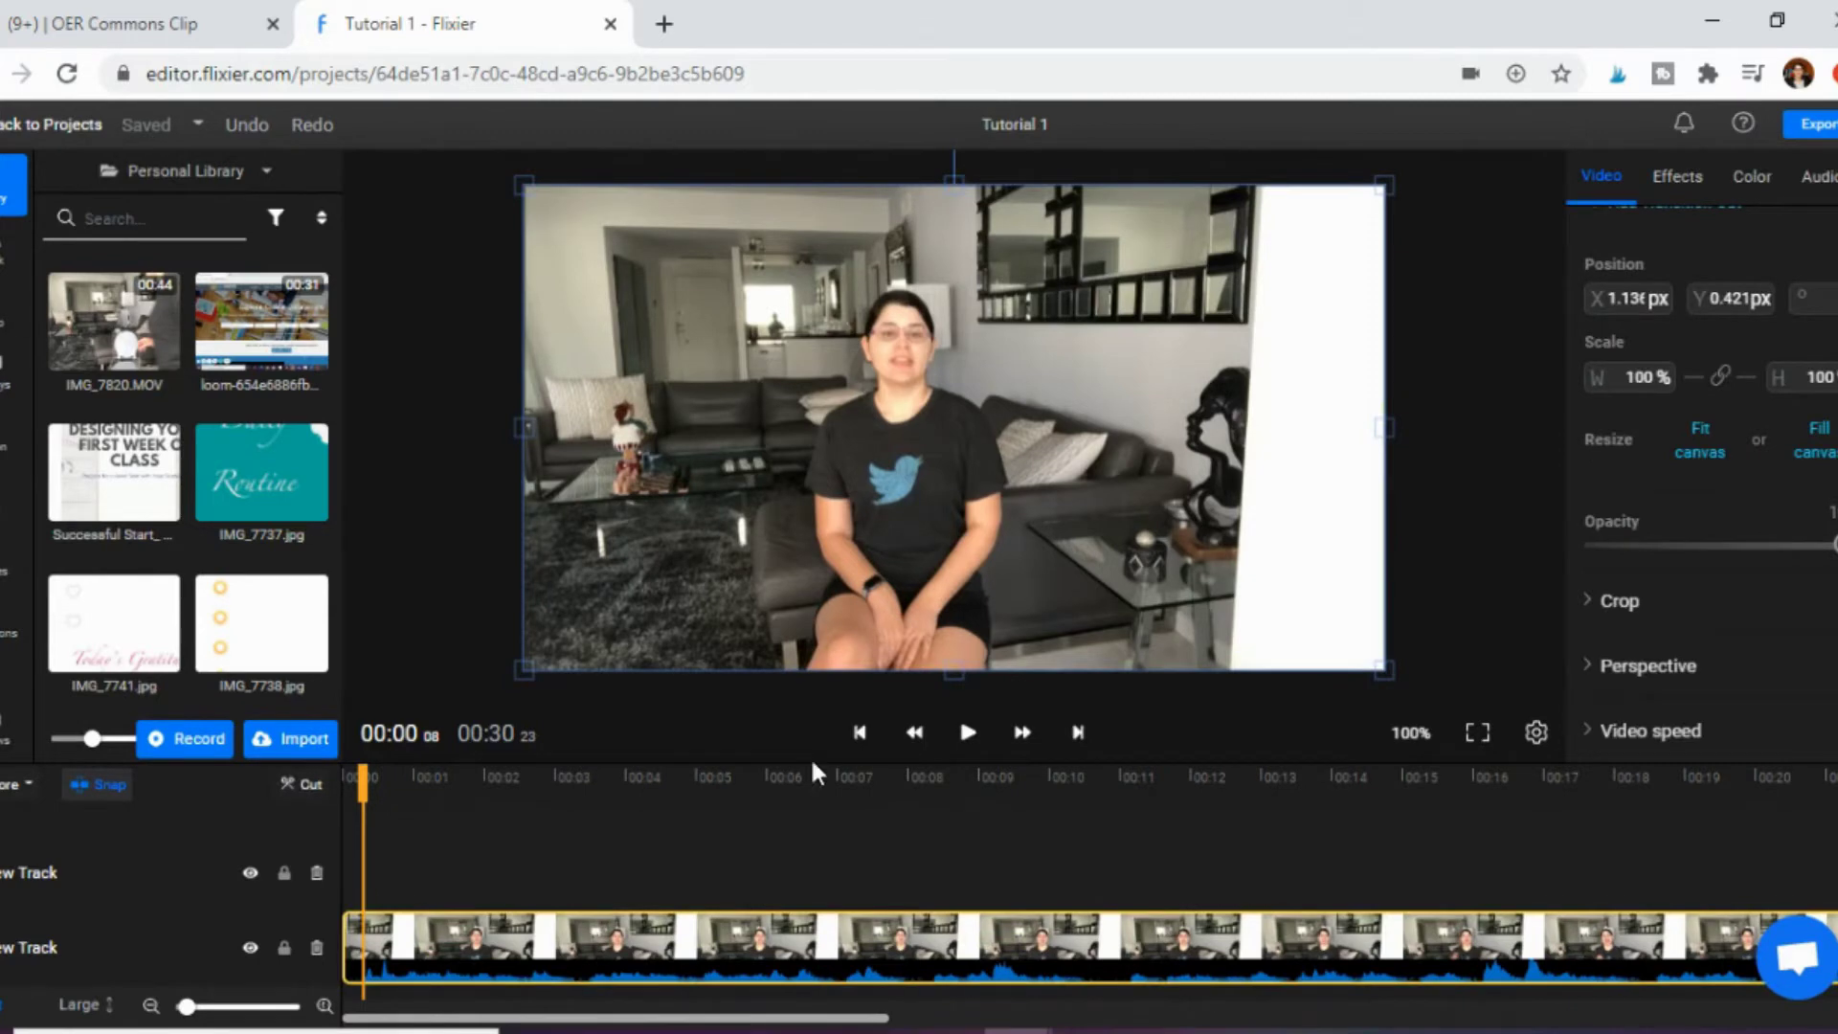
pyautogui.click(1617, 603)
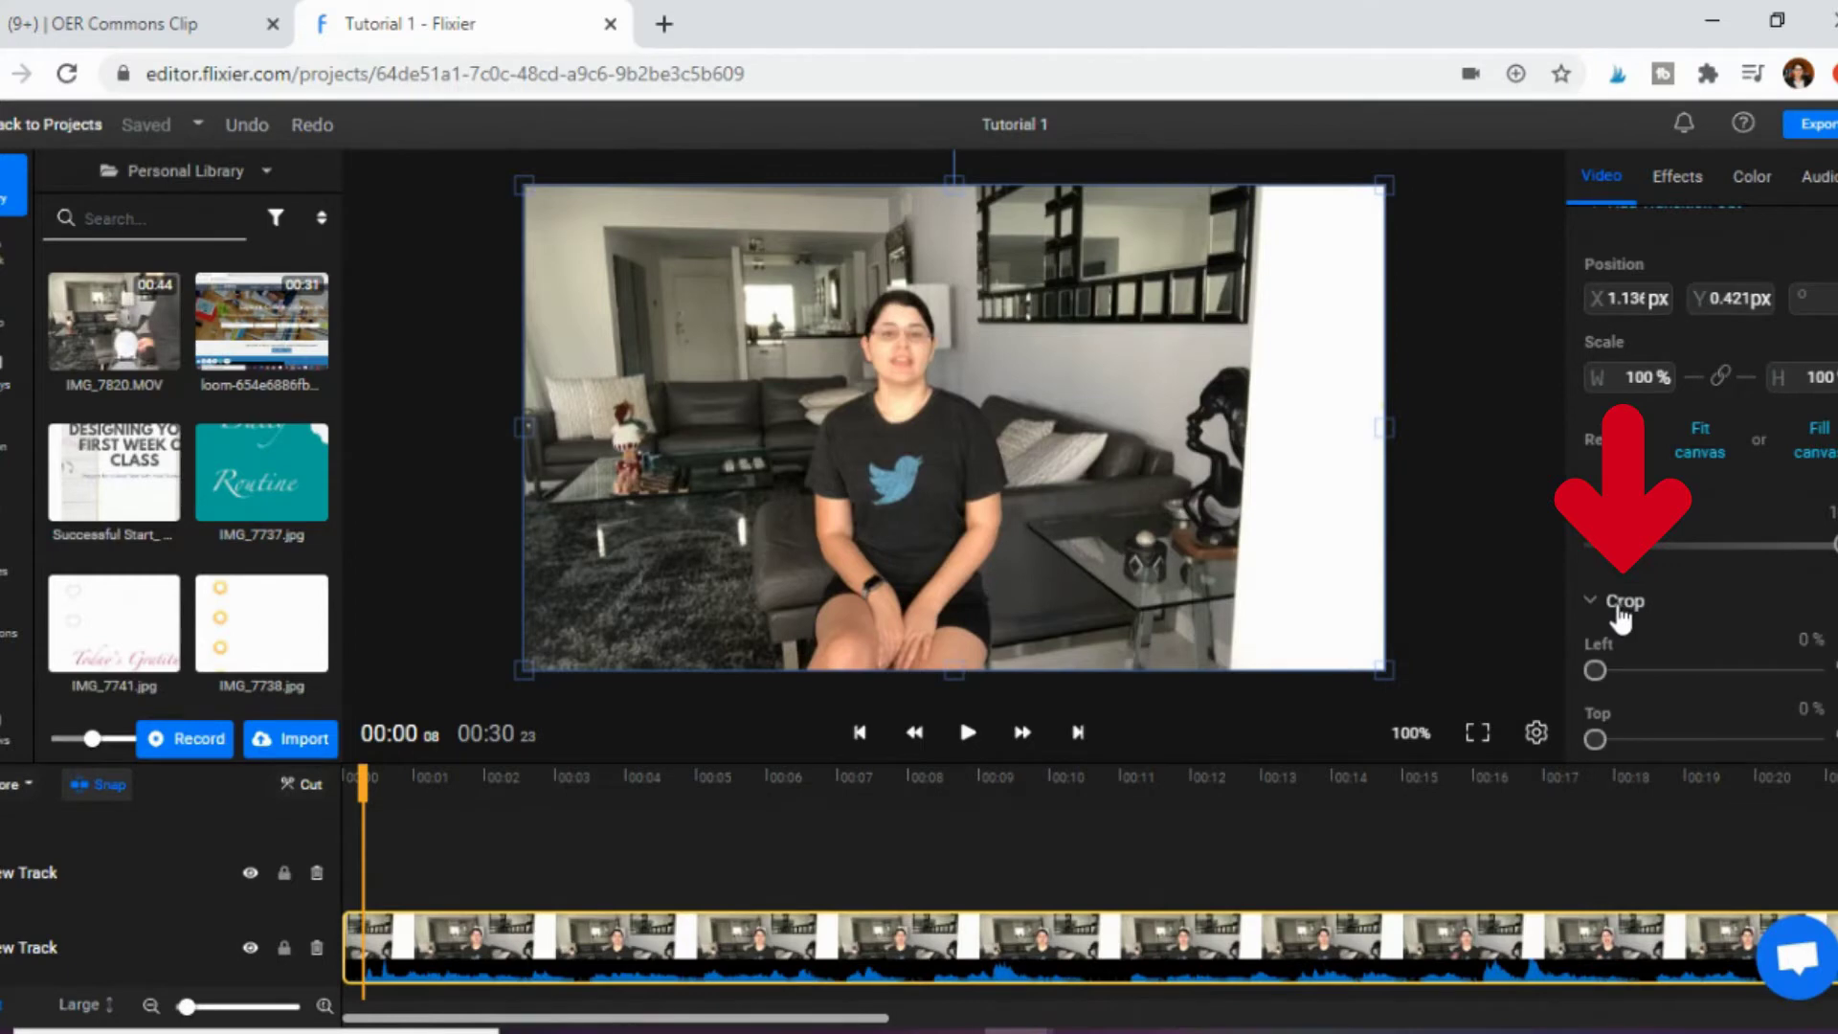
pyautogui.scroll(-2, 1618, 608)
pyautogui.moveTo(1597, 612); pyautogui.dragTo(1498, 633)
pyautogui.moveTo(1596, 543); pyautogui.dragTo(1477, 564)
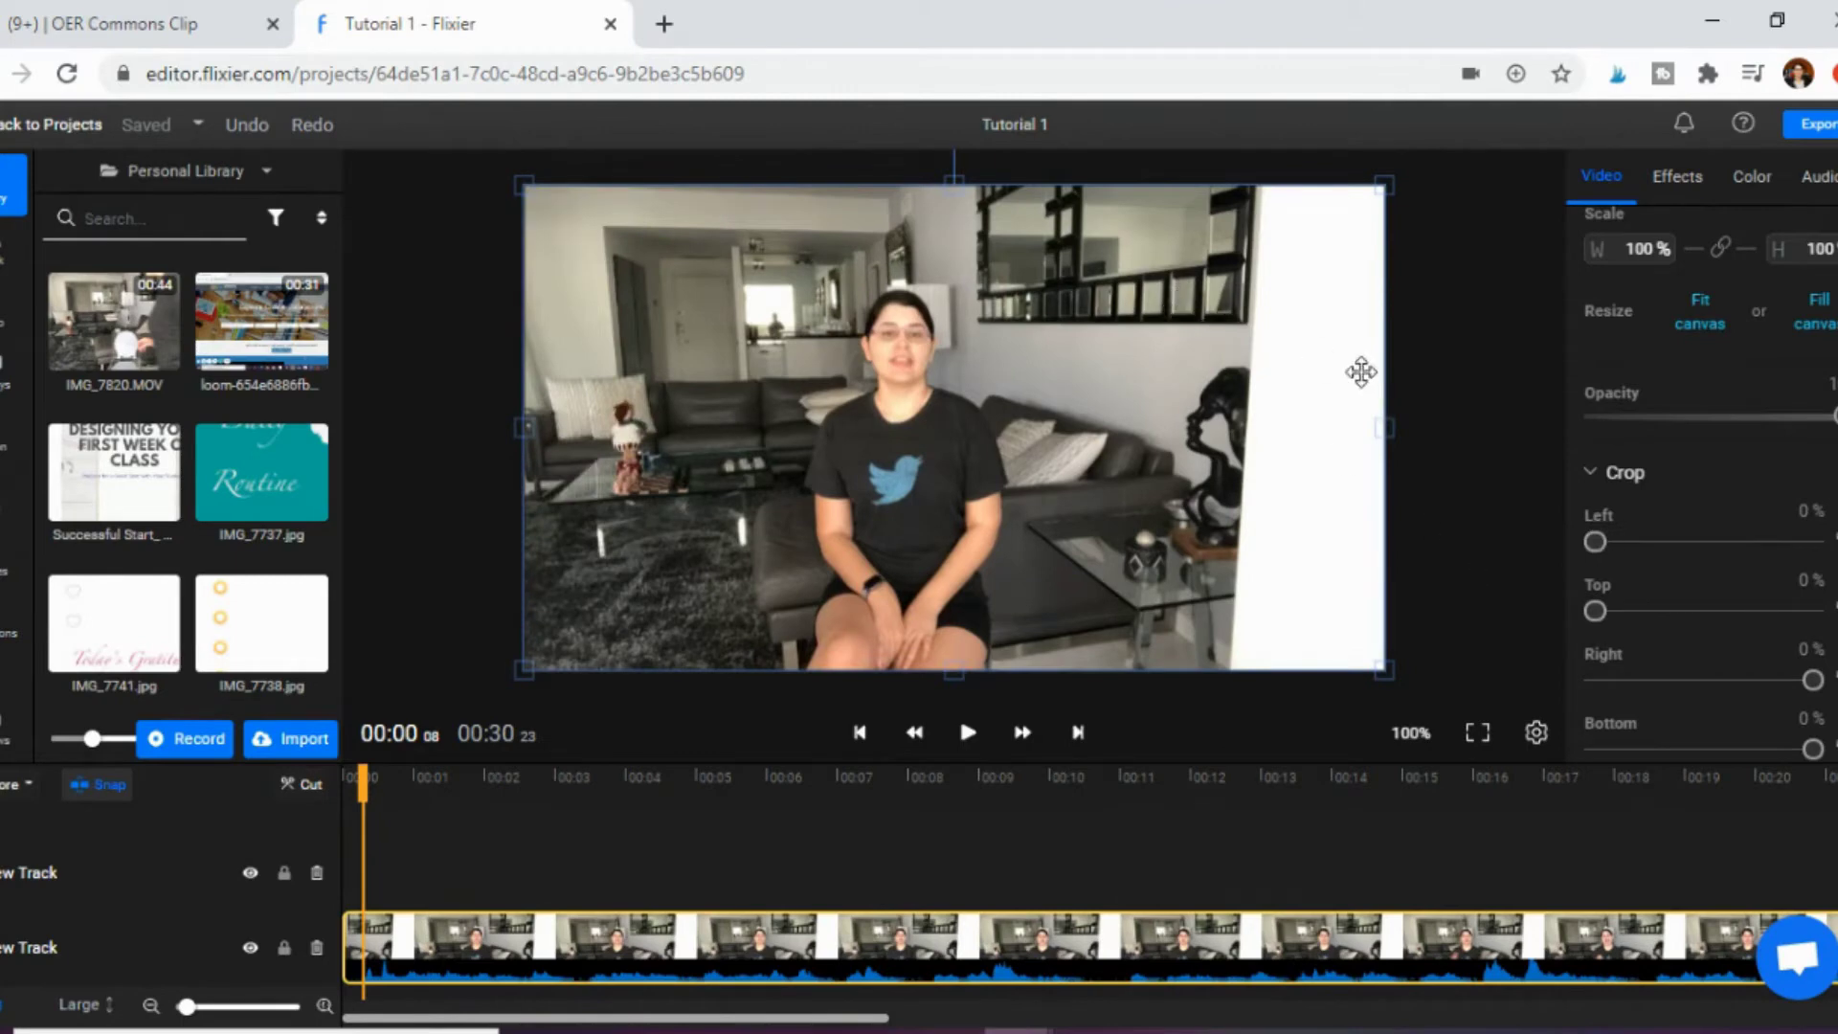
# Enlarge the footage to about 152.1% and reposition it to keep the white strip out of frame, and play it from the start.
pyautogui.moveTo(1381, 182)
pyautogui.mouseDown()
pyautogui.moveTo(1370, 164)
pyautogui.moveTo(1600, 9)
pyautogui.moveTo(1666, 12)
pyautogui.moveTo(1394, 193)
pyautogui.mouseUp()
pyautogui.moveTo(1091, 480); pyautogui.dragTo(1012, 517)
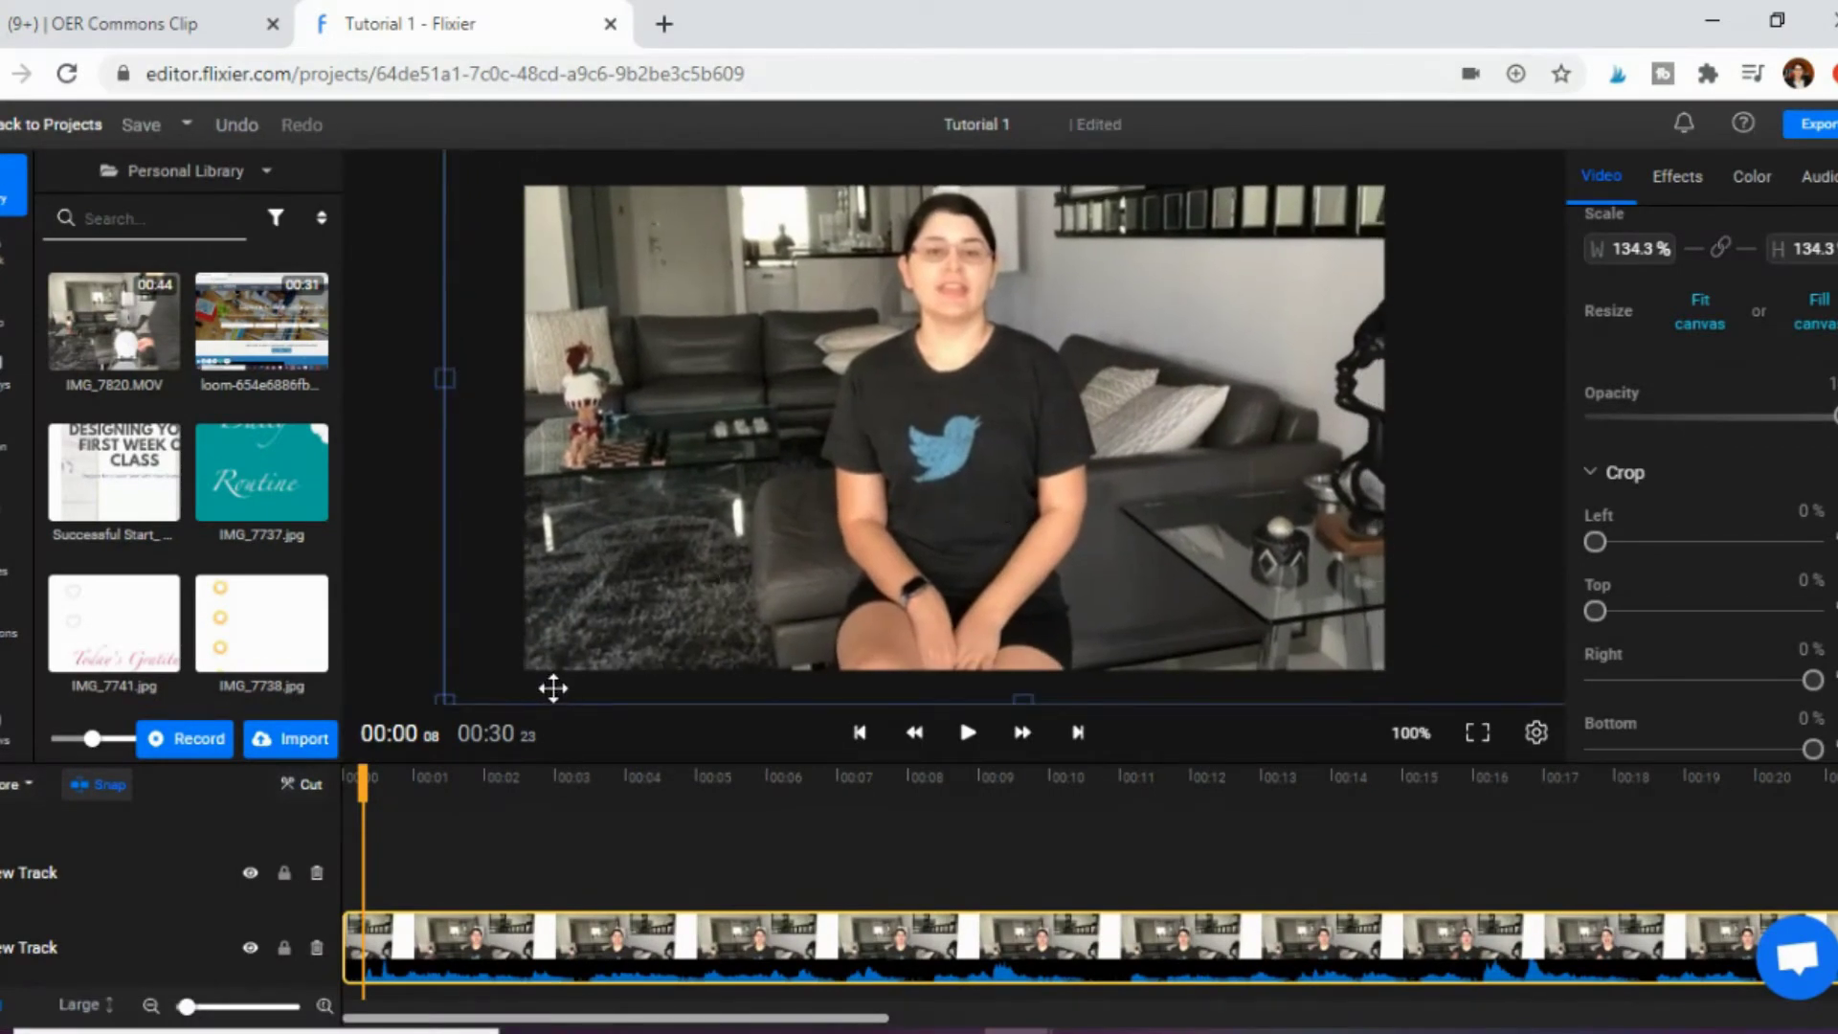
pyautogui.moveTo(444, 697); pyautogui.dragTo(330, 794)
pyautogui.moveTo(791, 530); pyautogui.dragTo(826, 514)
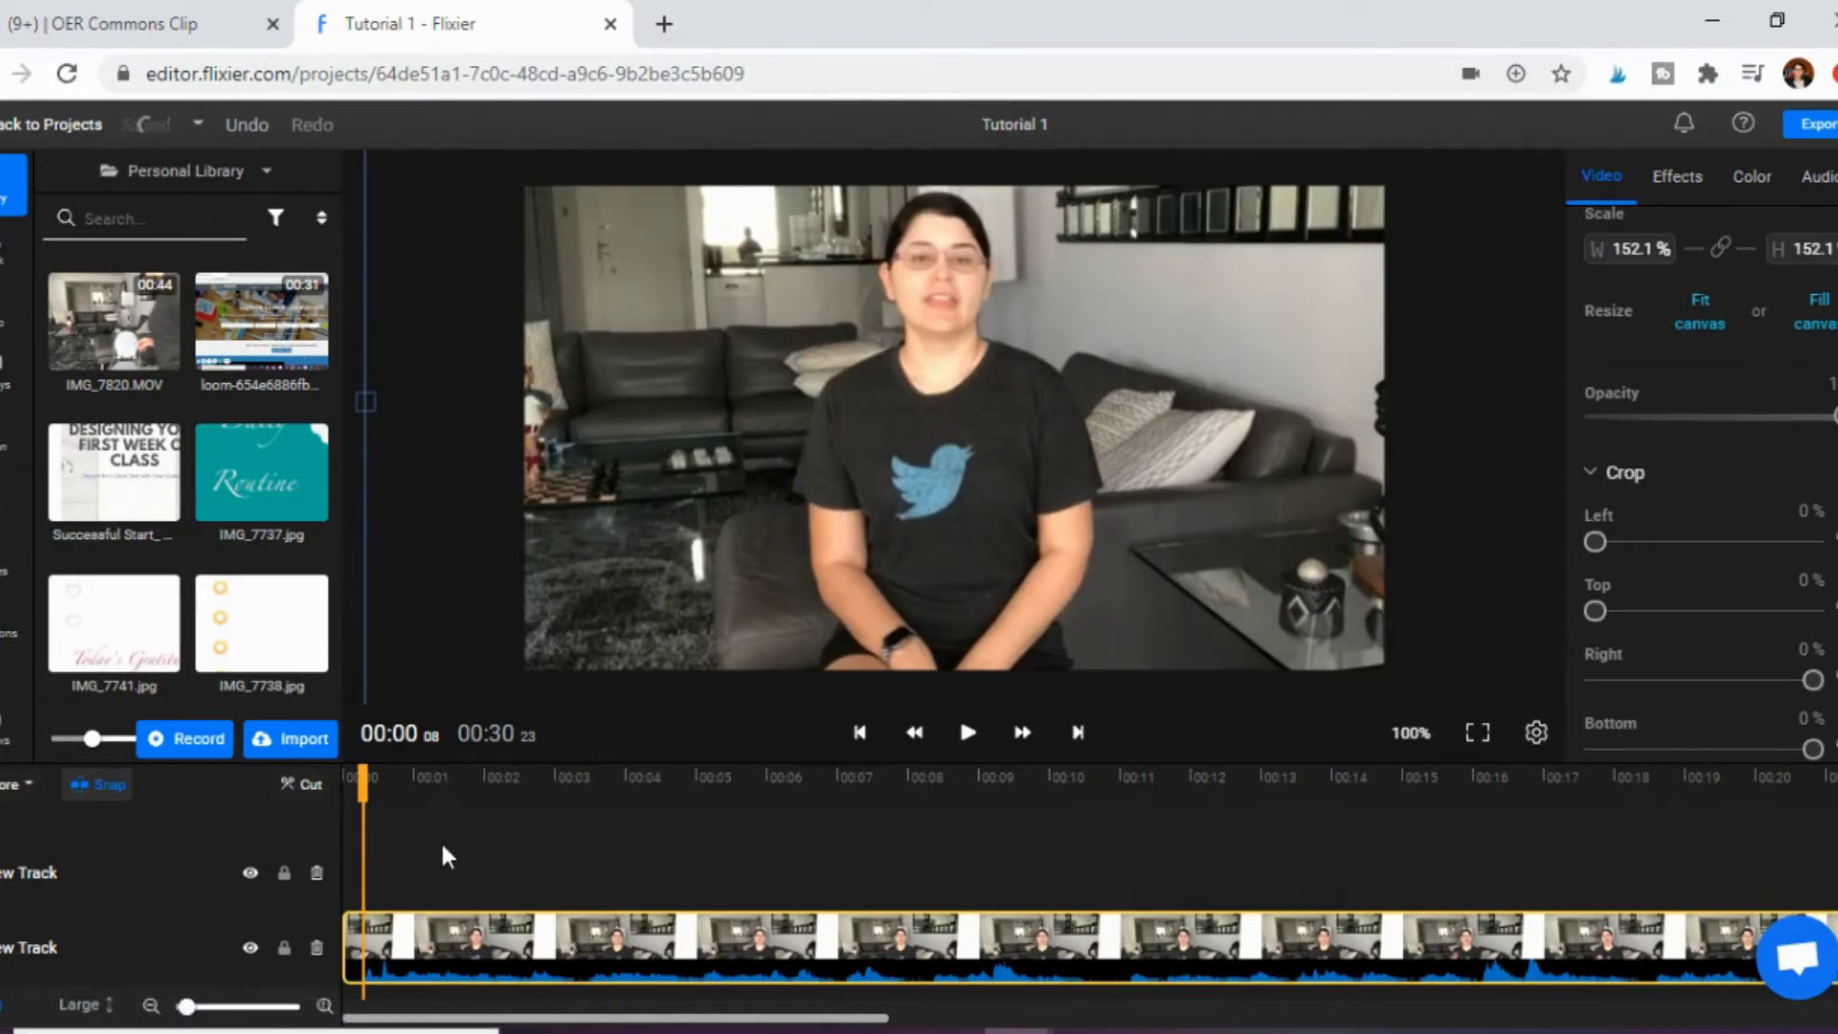
pyautogui.click(388, 853)
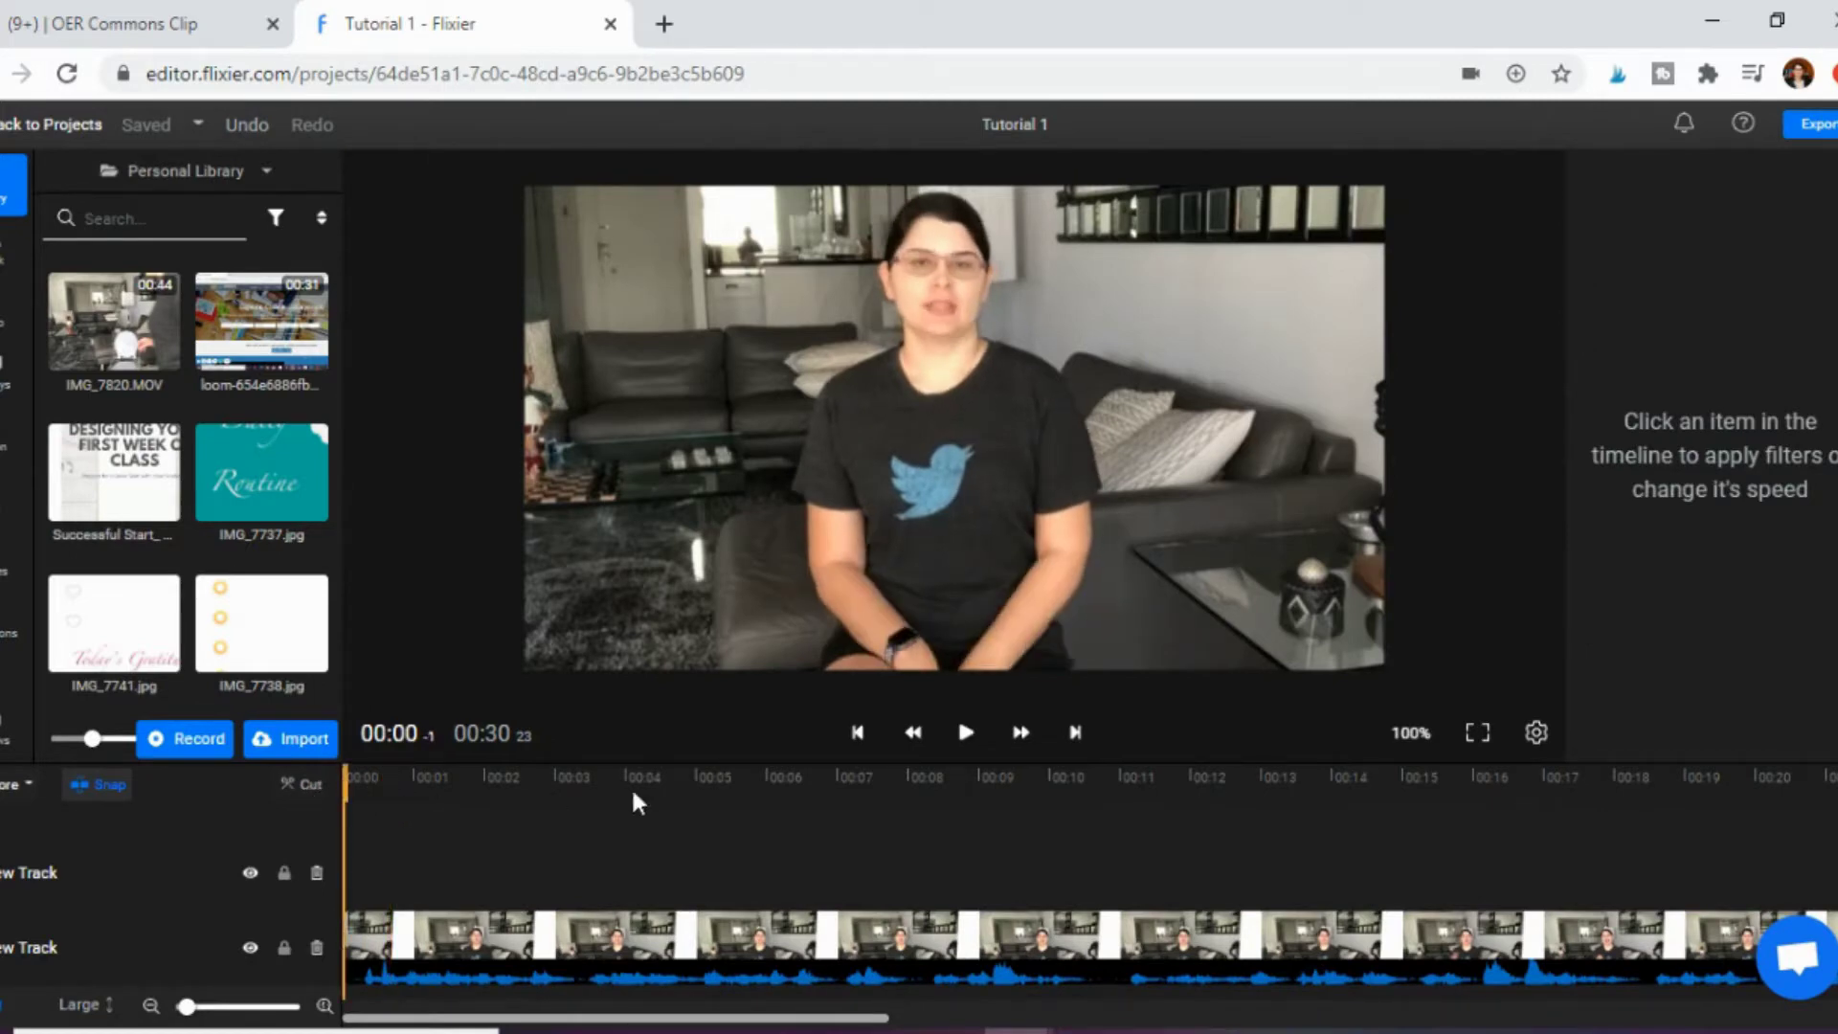
pyautogui.click(966, 735)
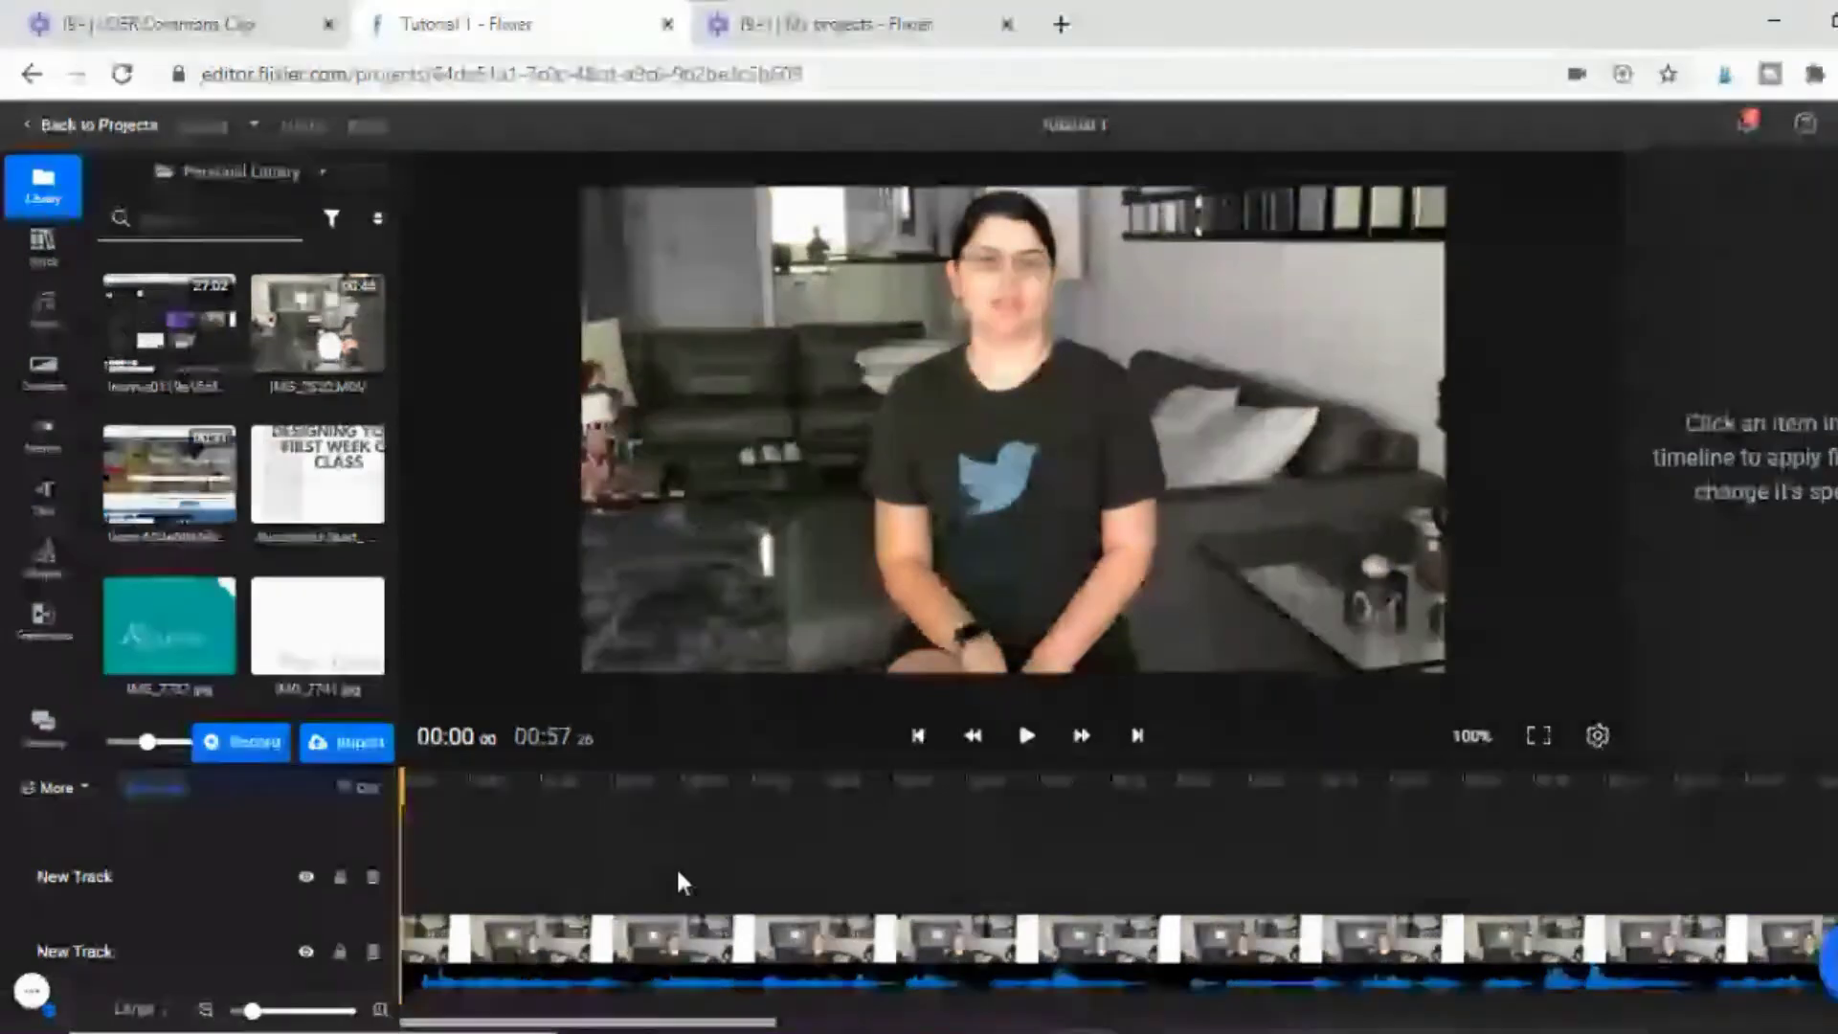
# Insert a square mask at the start of the timeline and place it over the presenter's face, at about X 724 px.
pyautogui.click(653, 953)
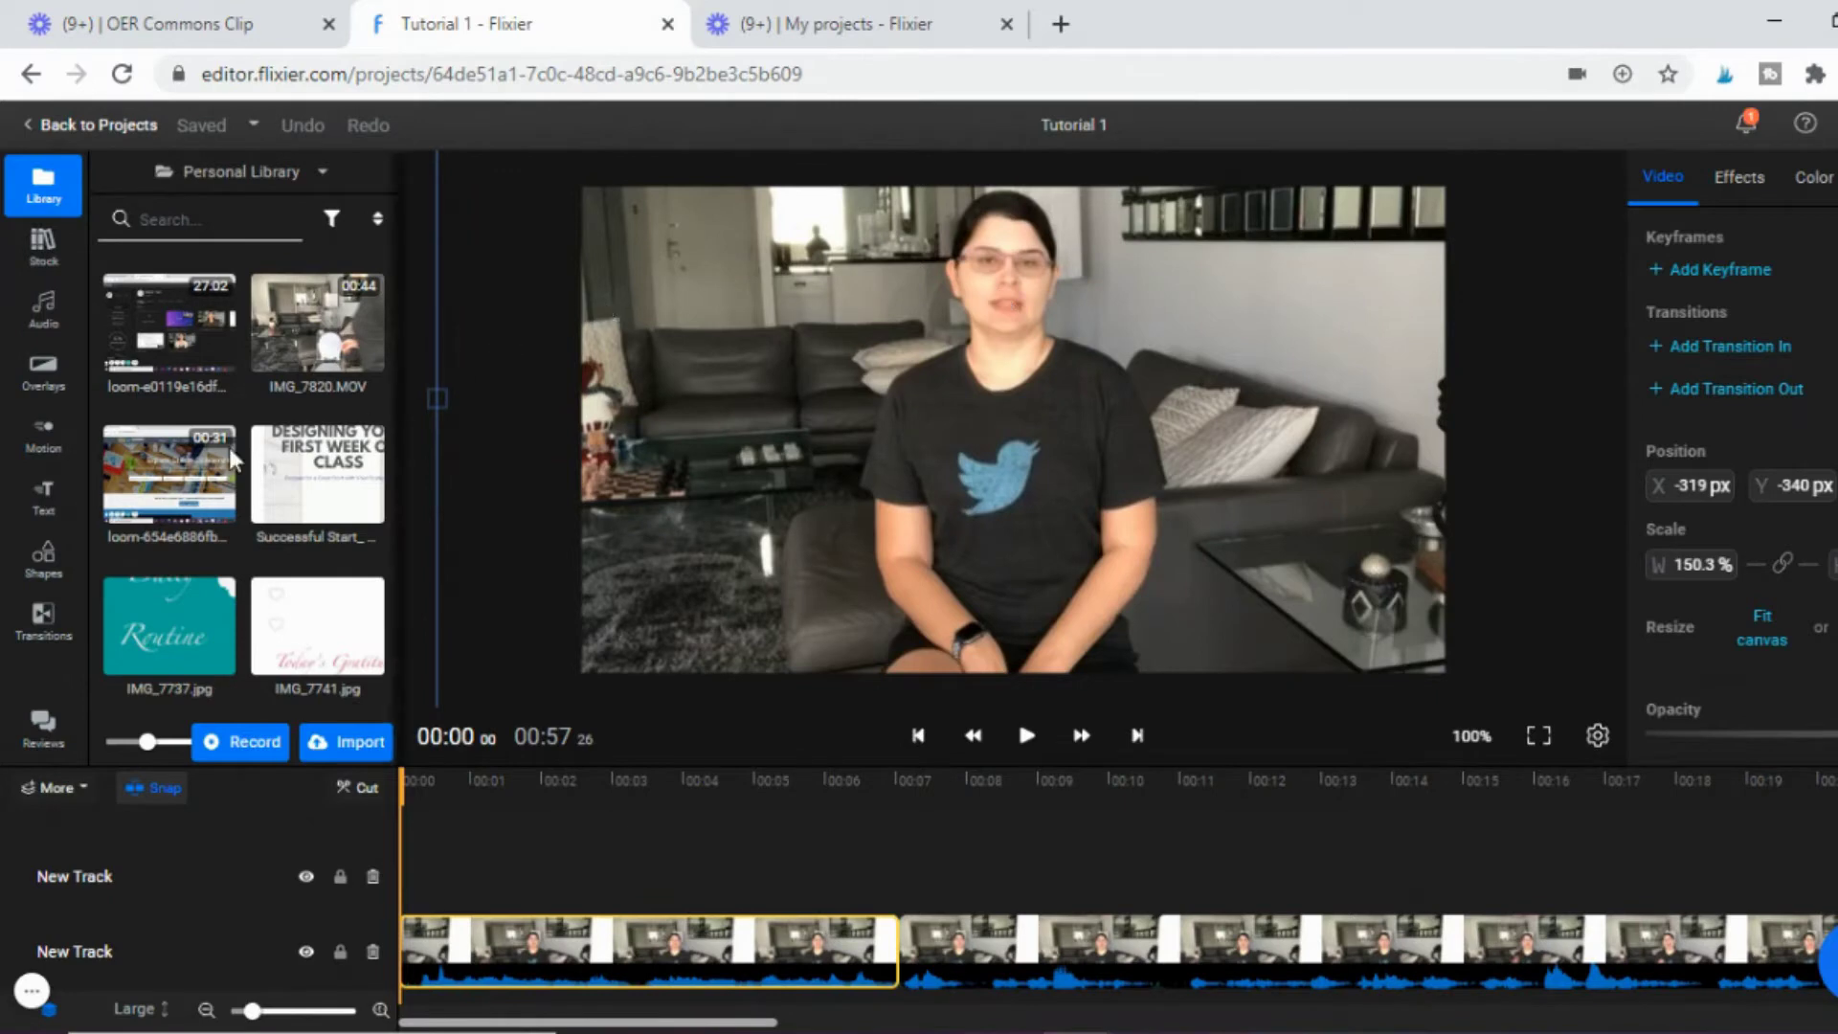
pyautogui.click(40, 582)
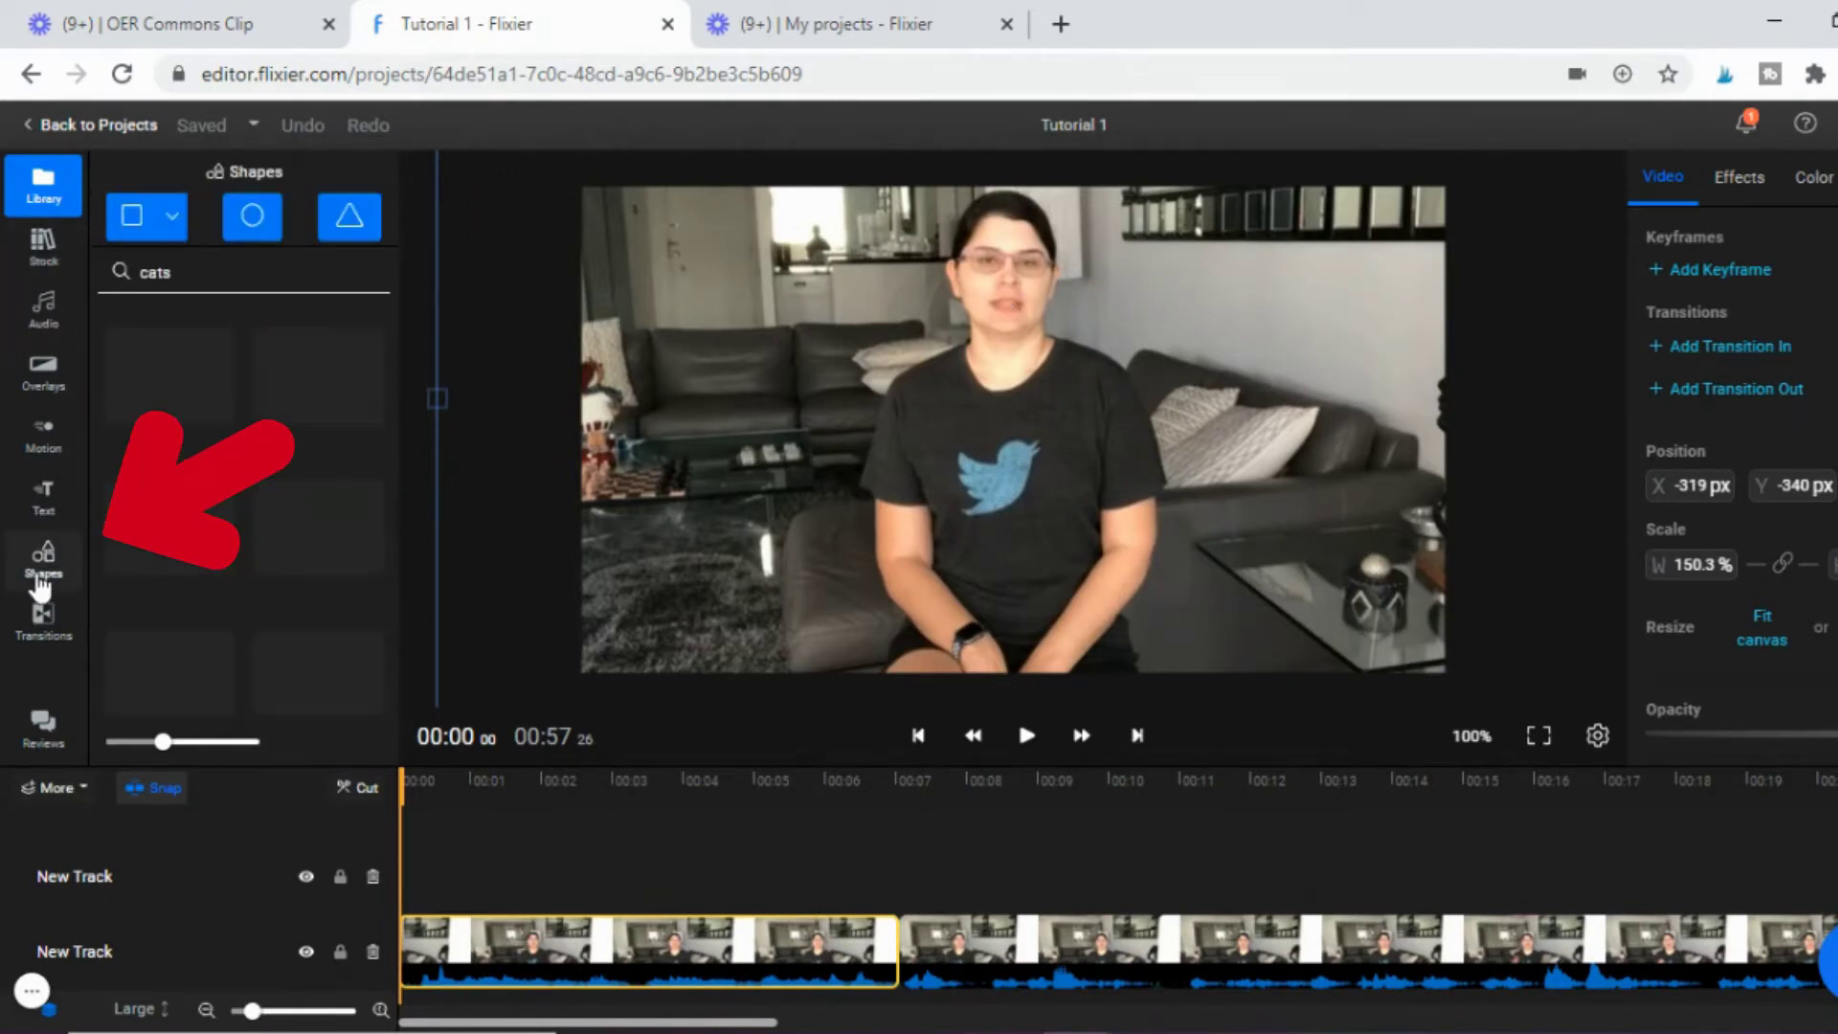
pyautogui.click(174, 223)
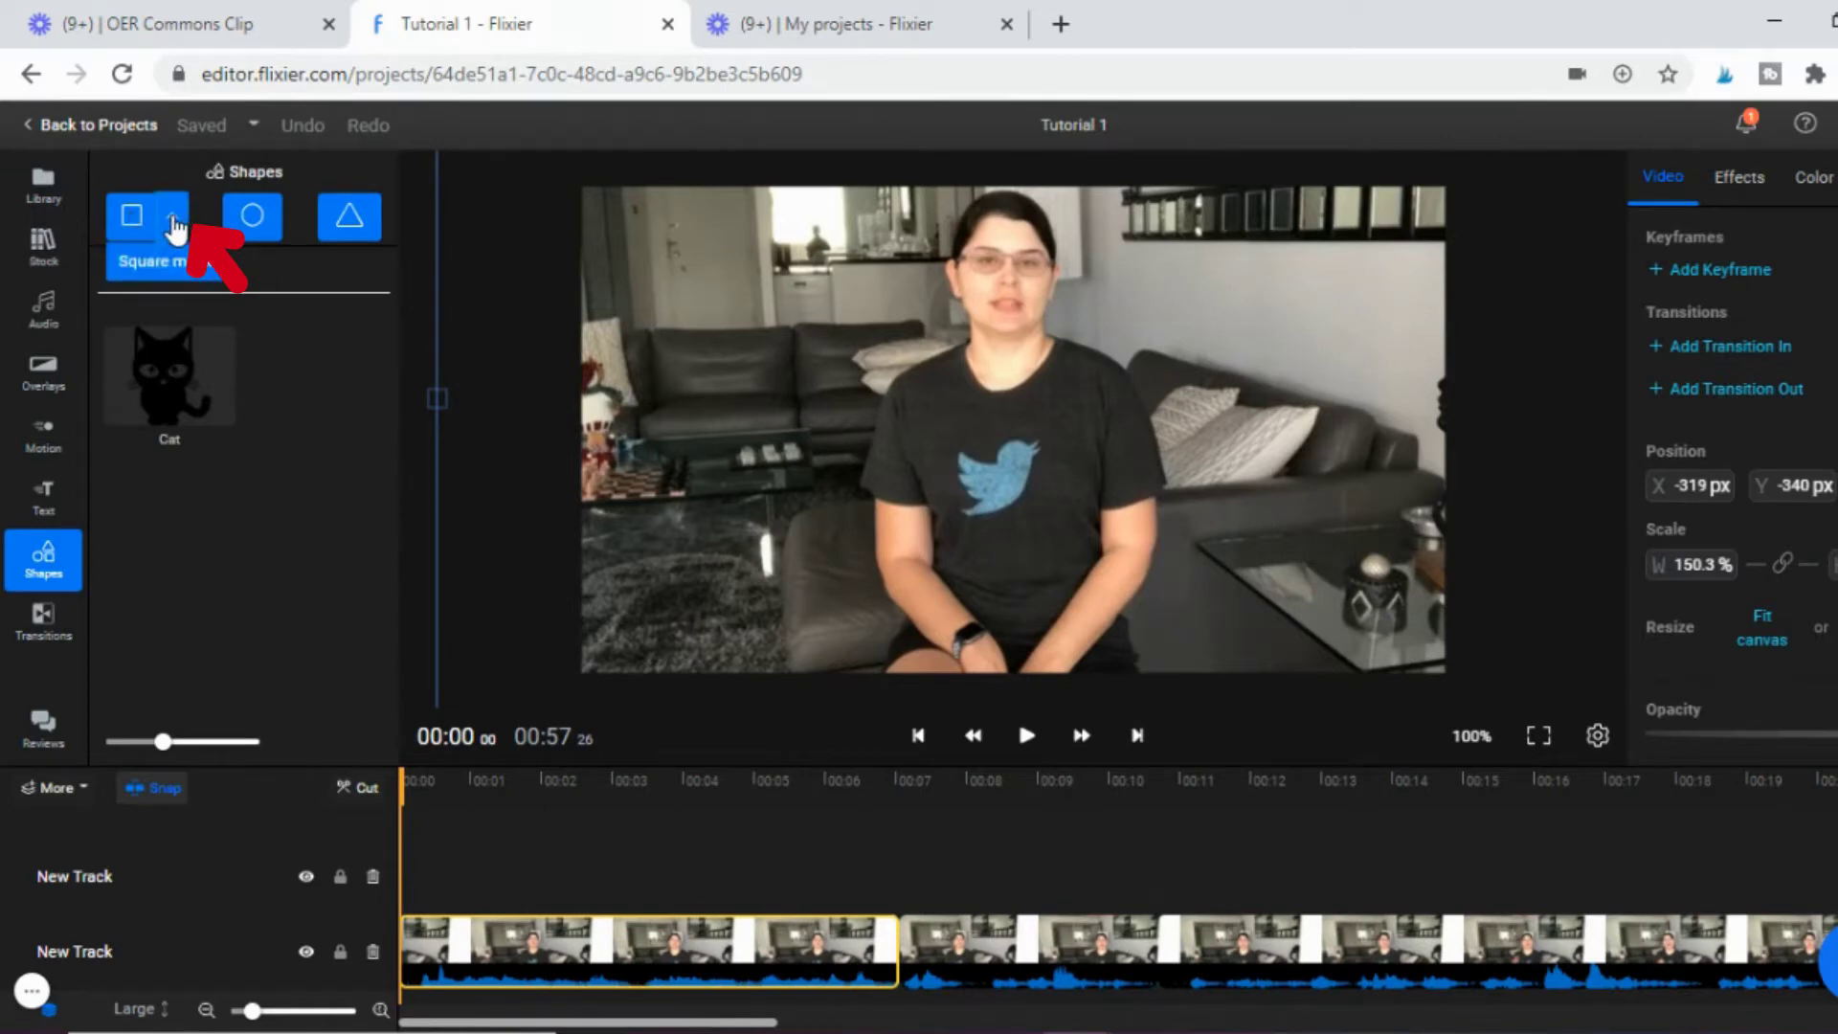
pyautogui.click(164, 268)
pyautogui.moveTo(993, 398); pyautogui.dragTo(987, 260)
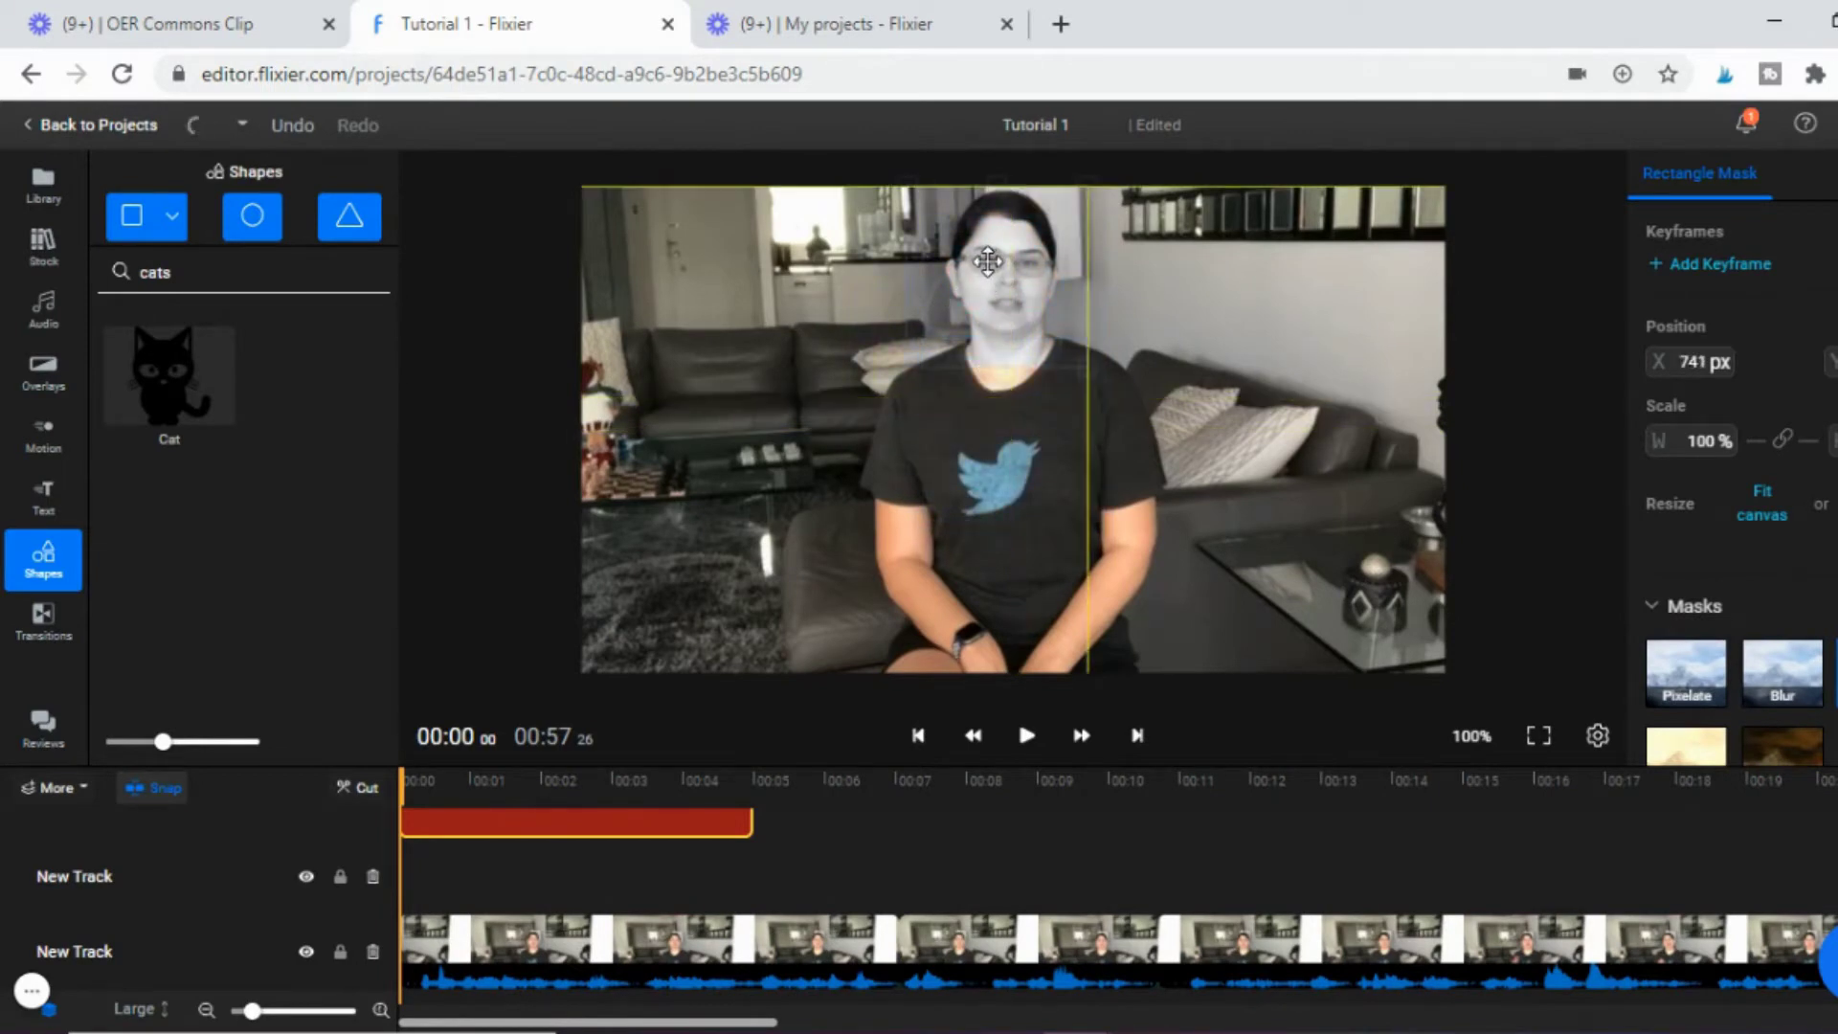
pyautogui.moveTo(1089, 377); pyautogui.dragTo(1038, 349)
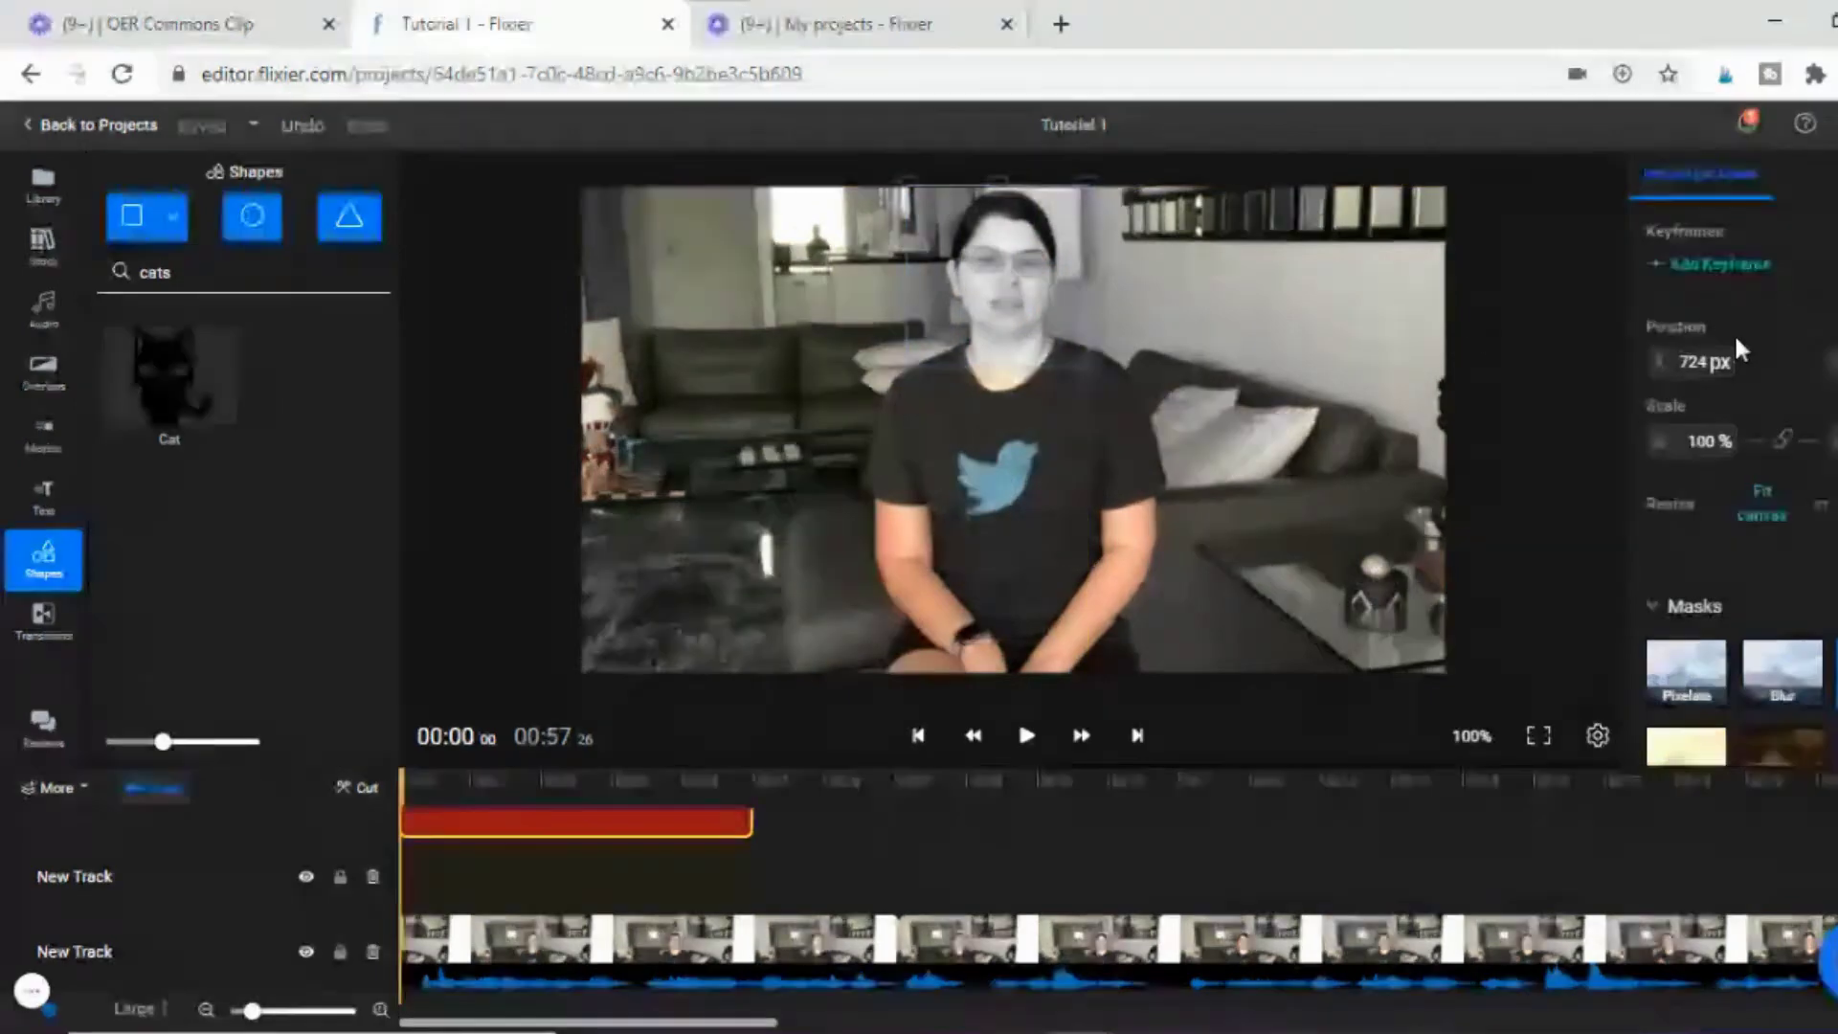
# Try the Pixelate and Blur effects on the face mask and settle on Pixelate.
pyautogui.scroll(-2, 1742, 507)
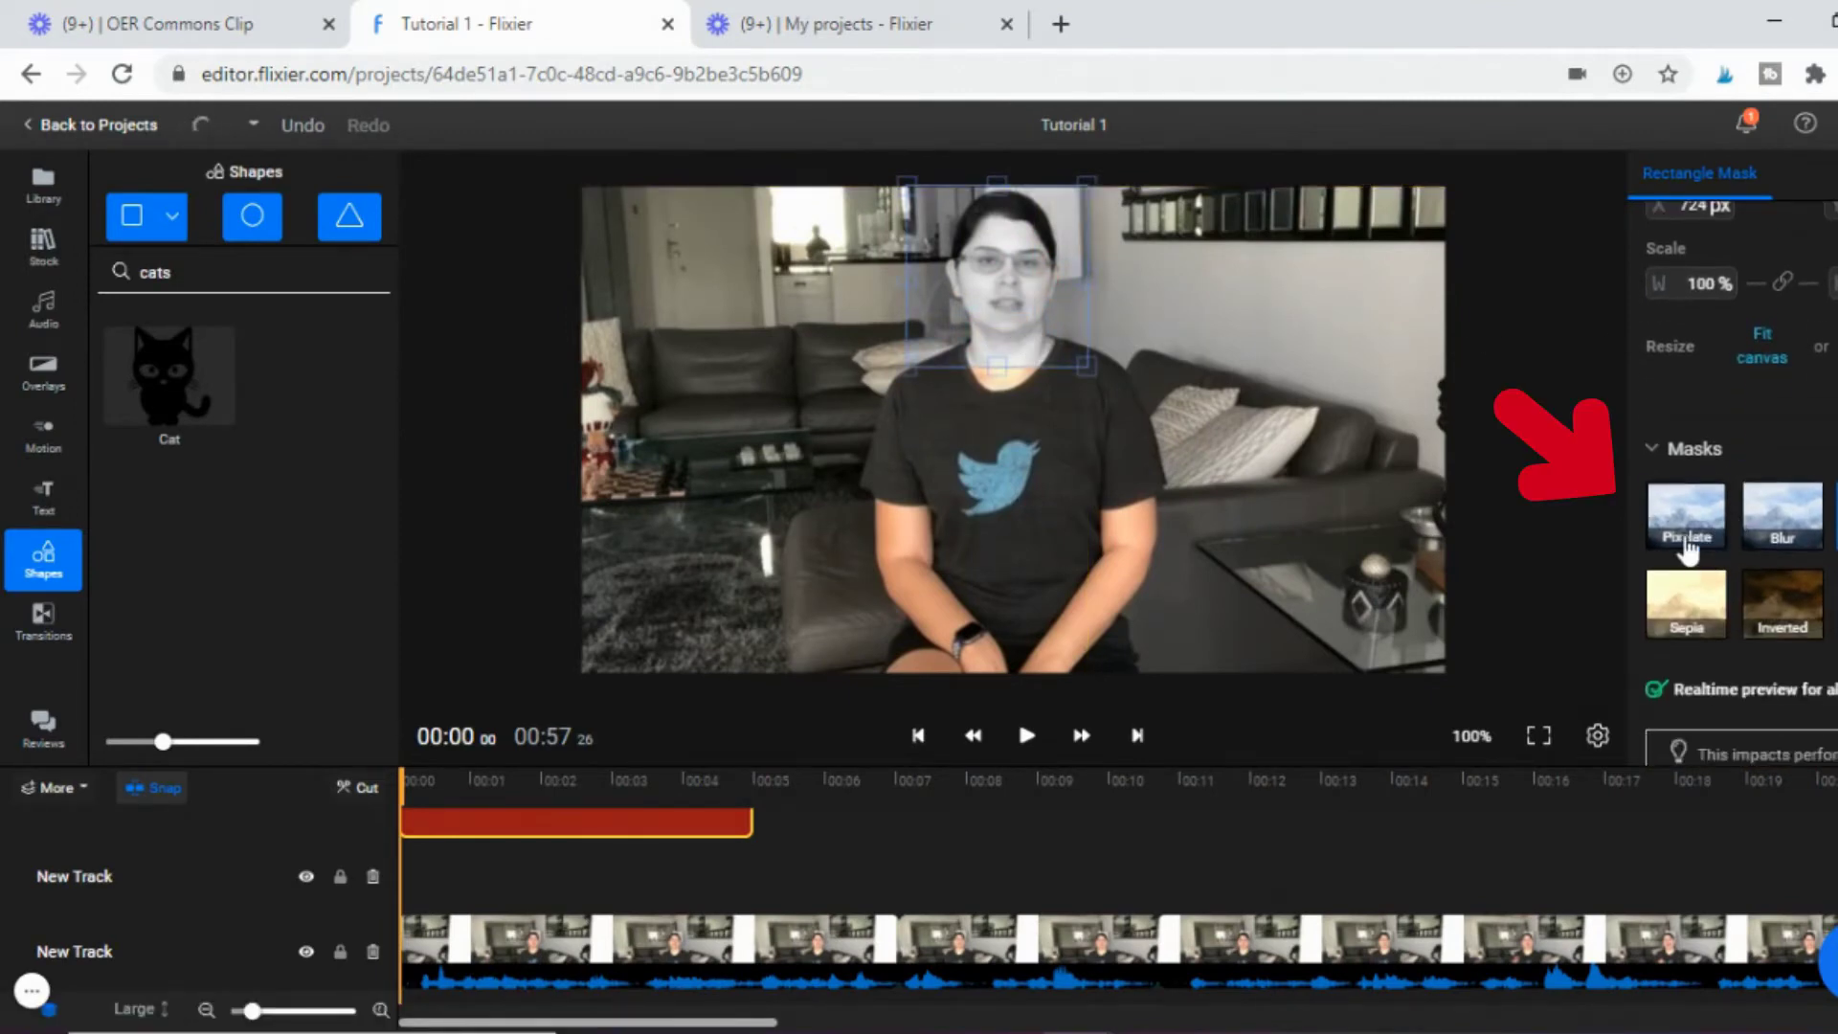
pyautogui.click(1685, 529)
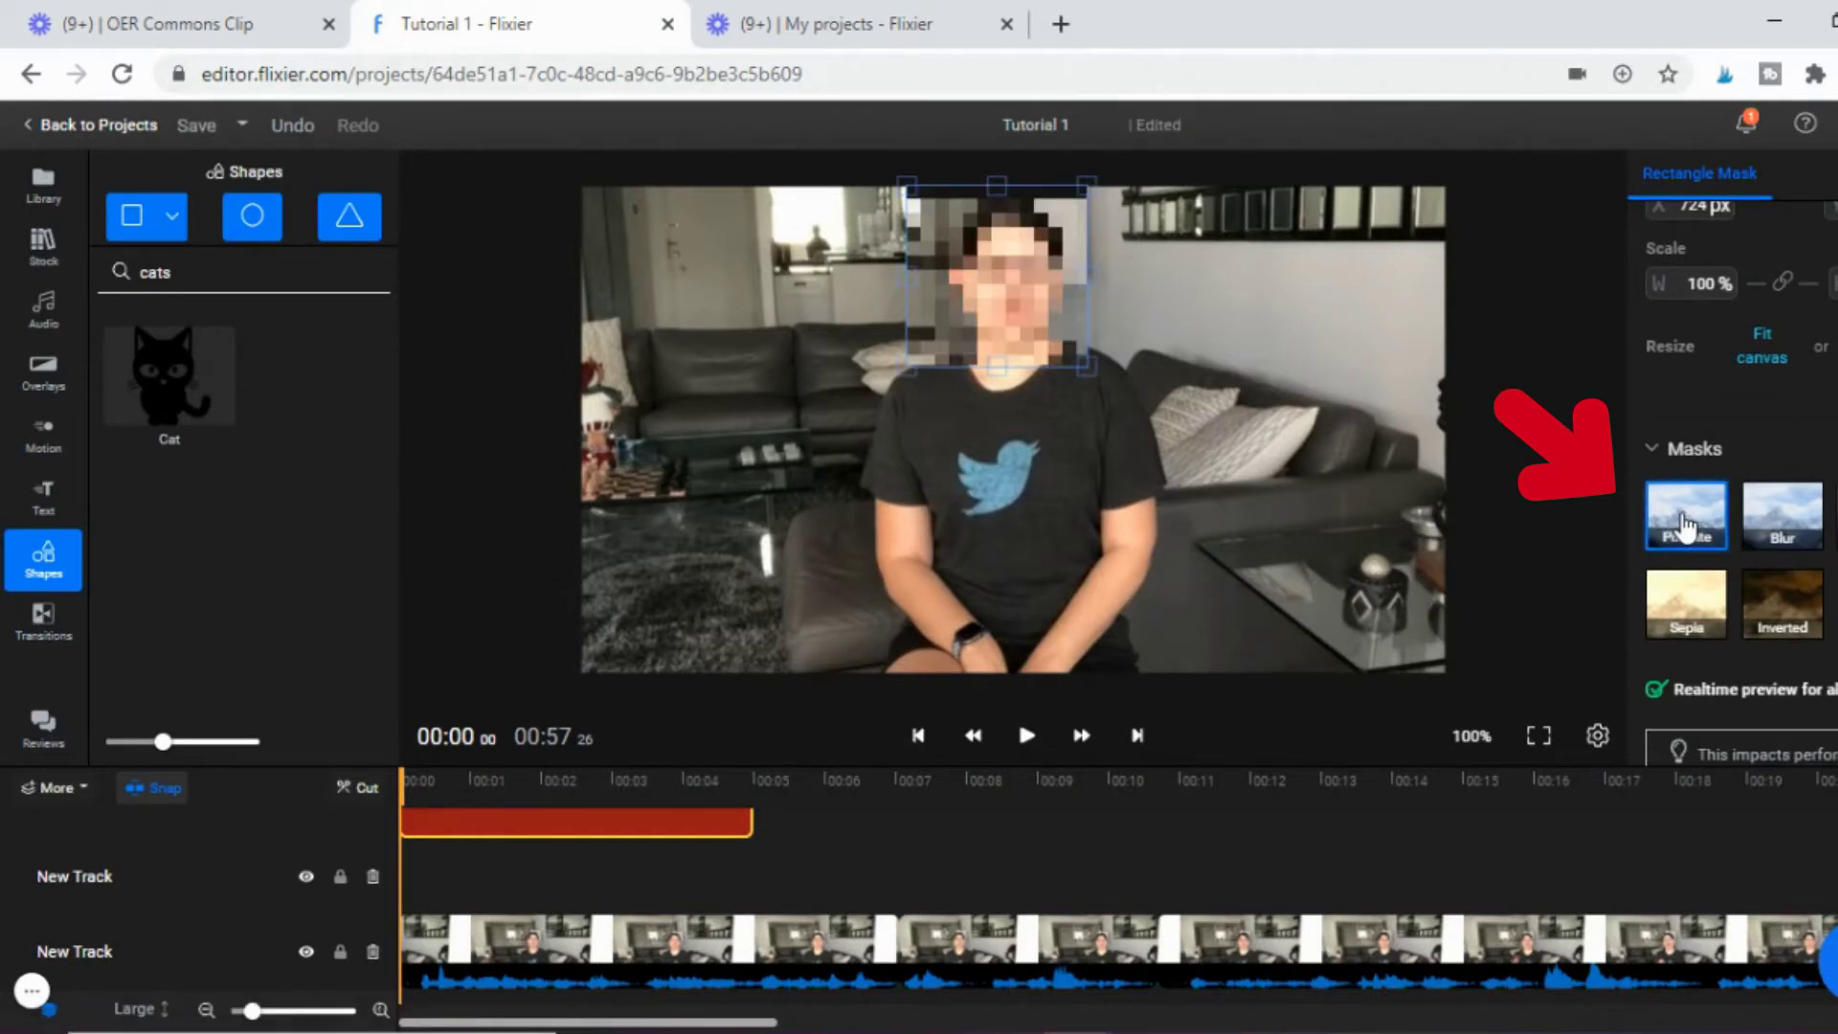
pyautogui.click(1784, 538)
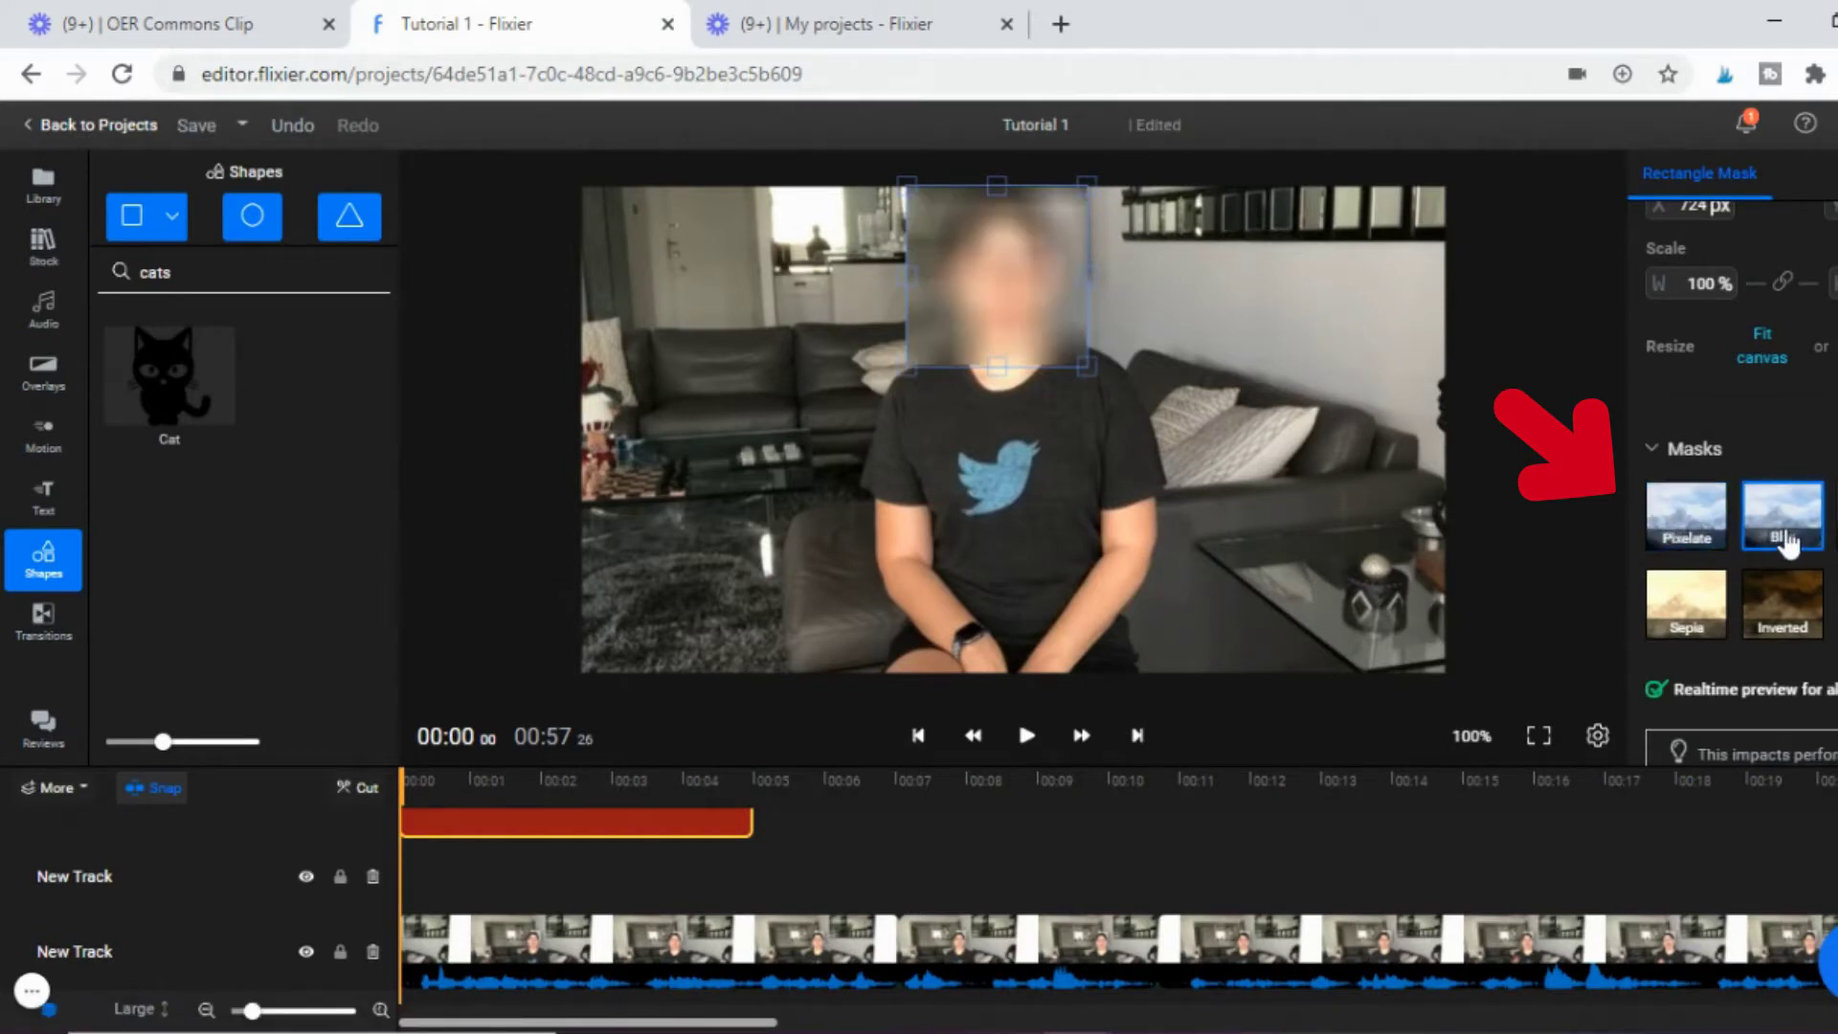
pyautogui.click(1780, 534)
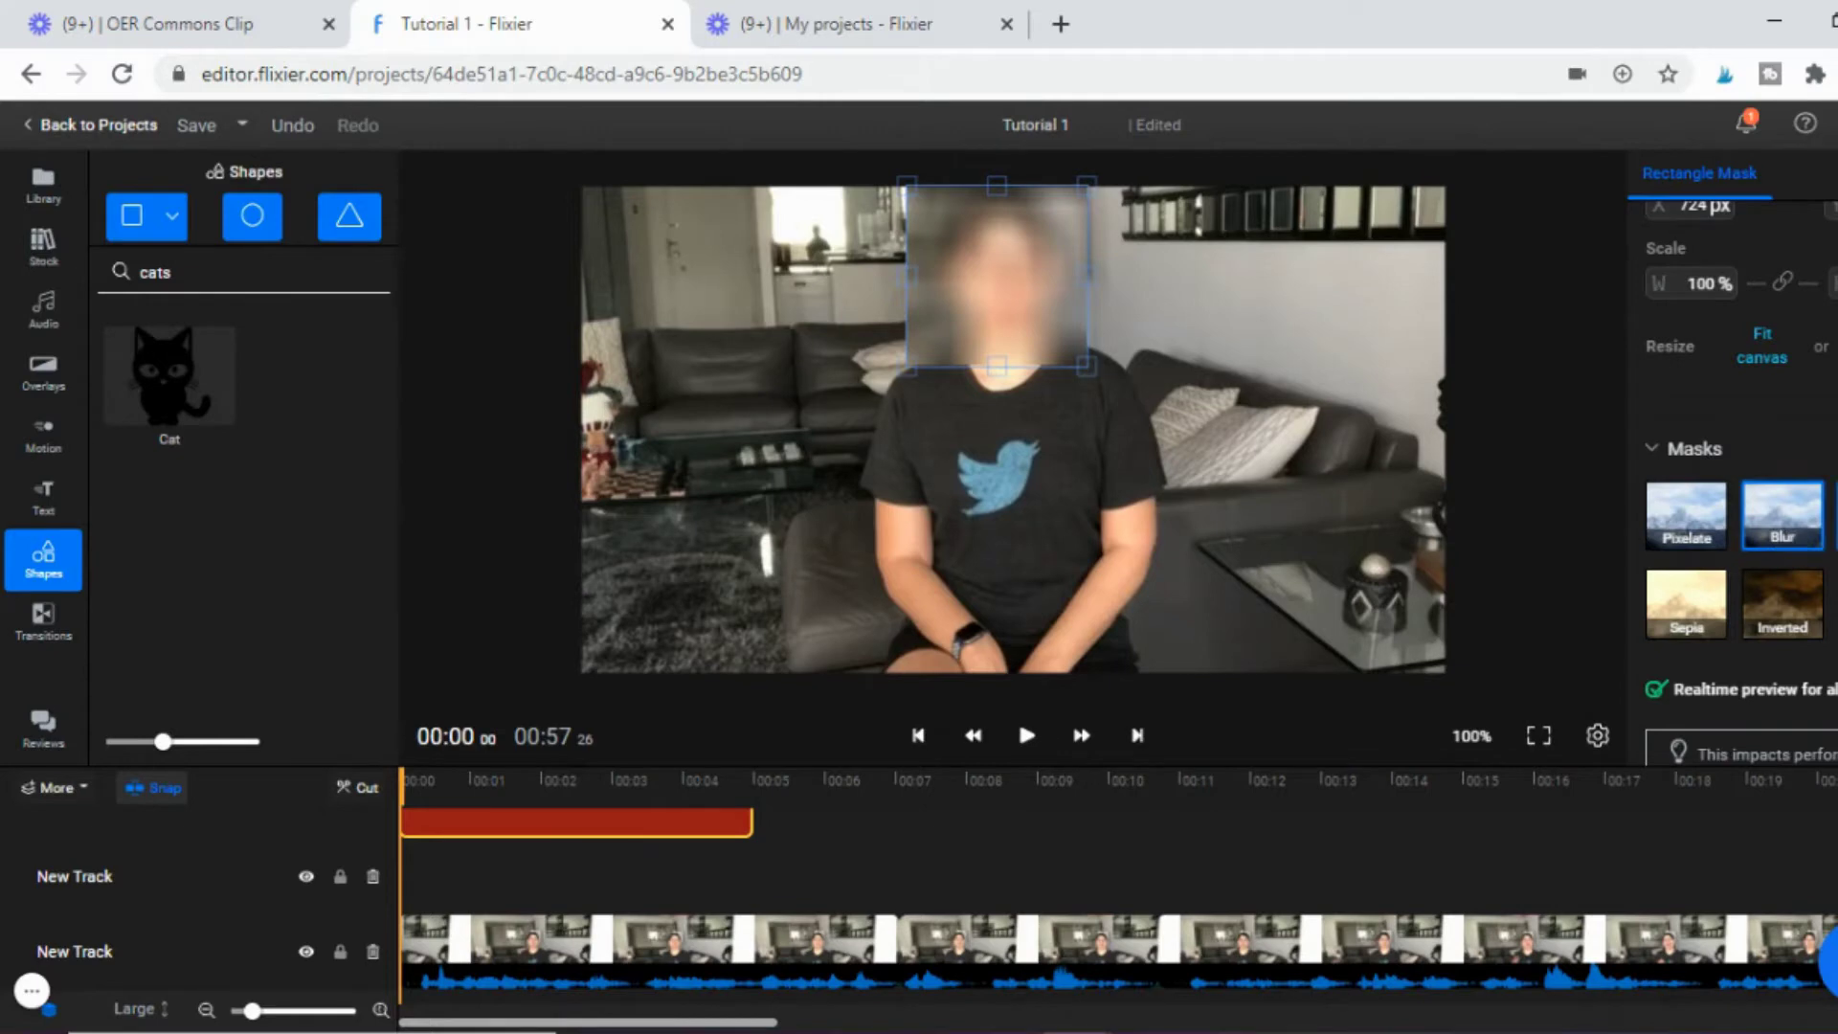
pyautogui.click(1782, 534)
pyautogui.click(1700, 532)
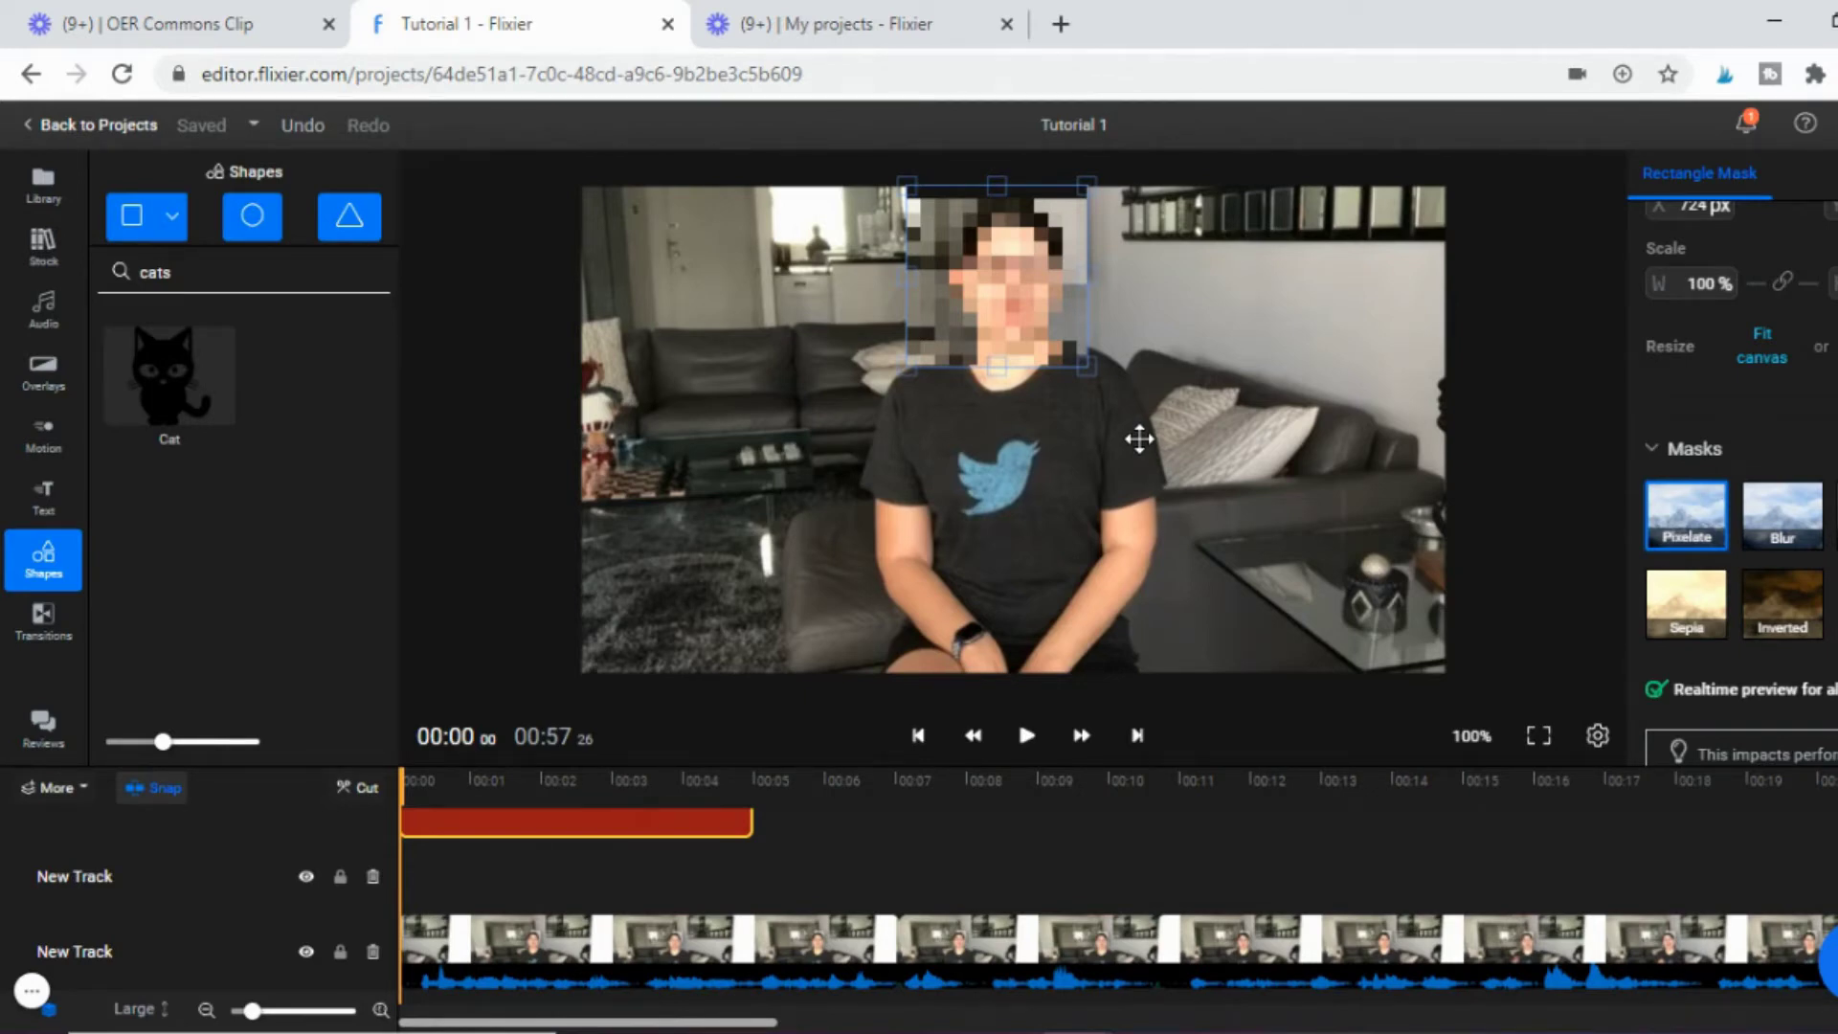
# Add another square mask at 00:39 25 in the screen recording and place it over the start of the "Explore. Create. Collaborate." heading.
pyautogui.hscroll(5, 1158, 861)
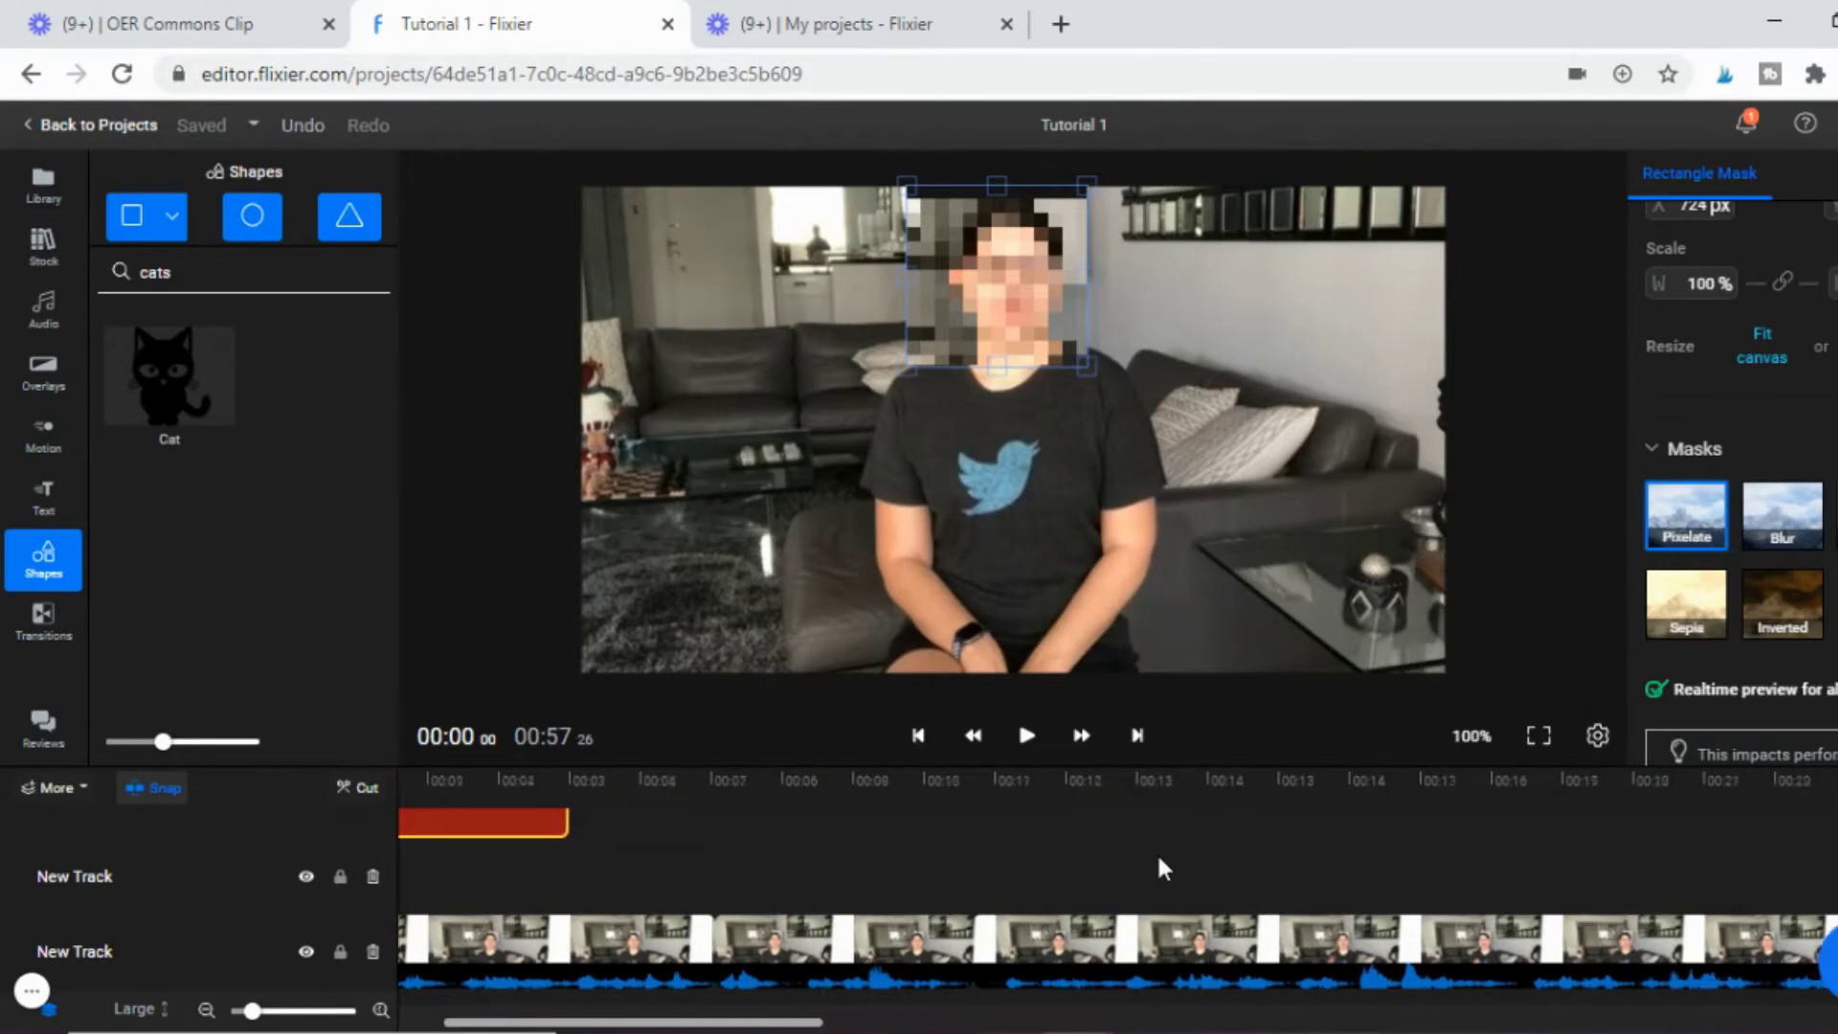
pyautogui.hscroll(8, 1156, 852)
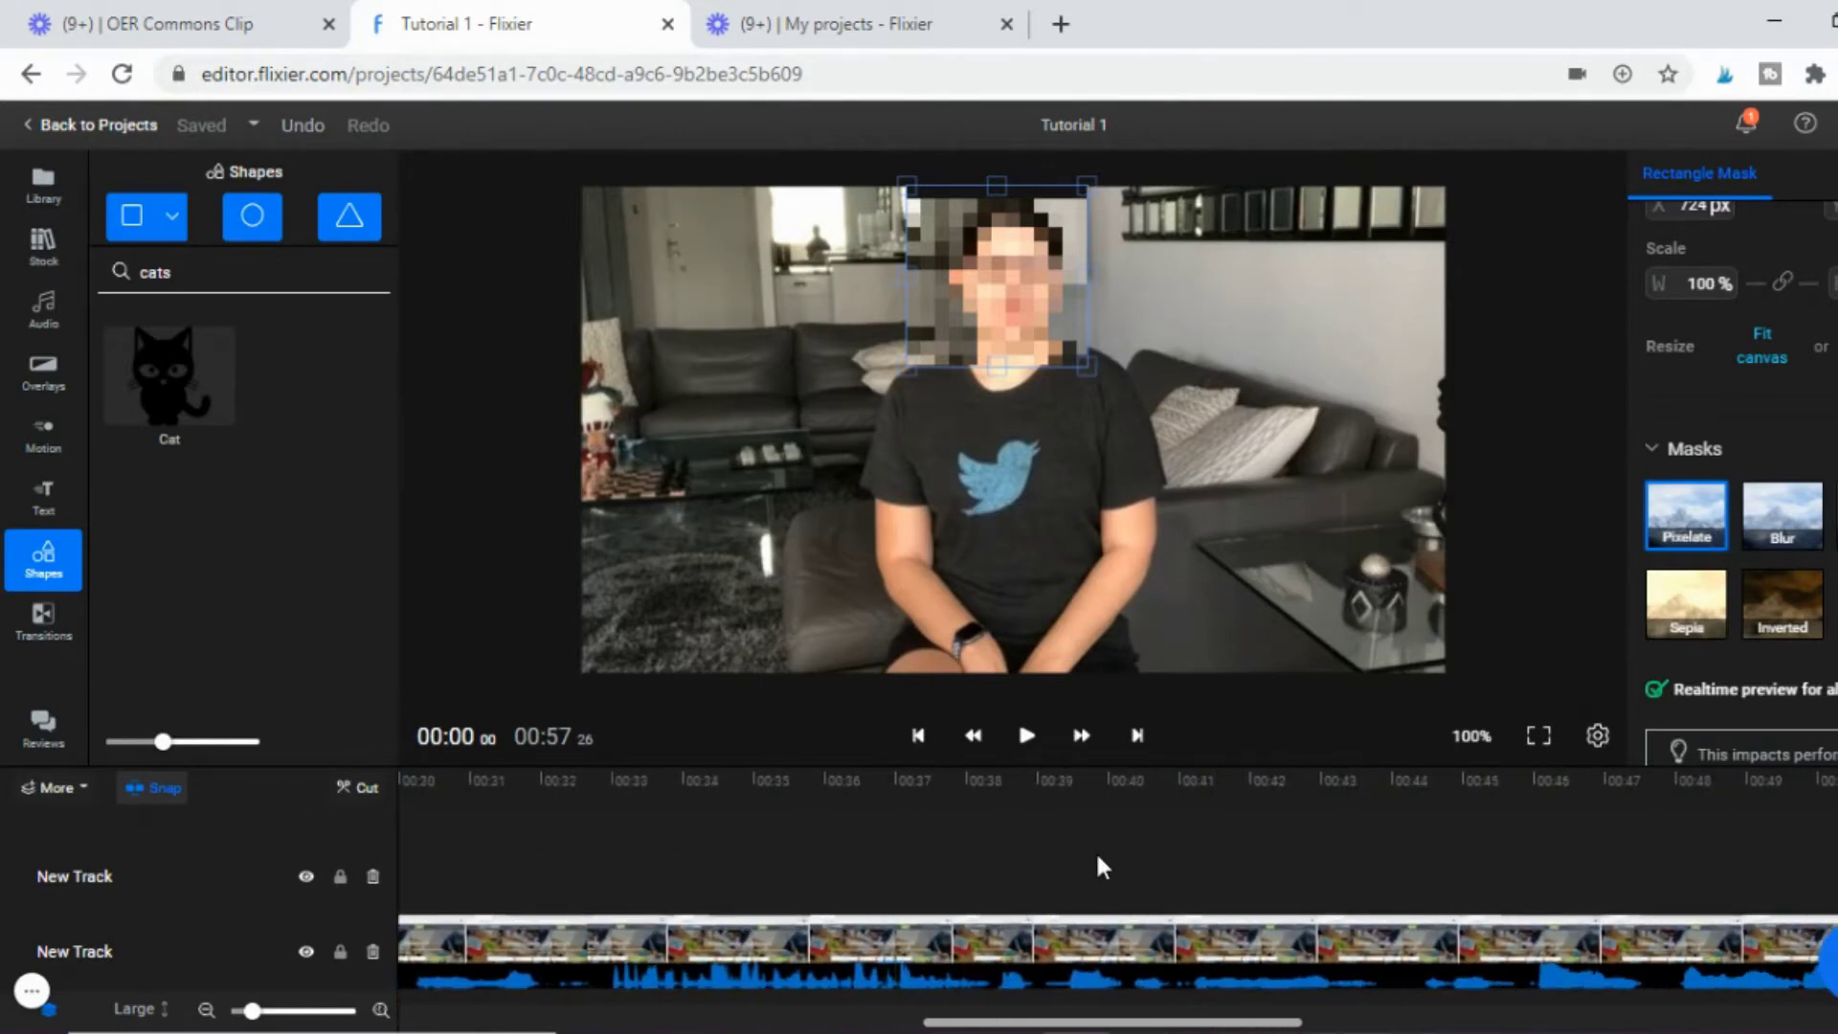
pyautogui.click(1096, 852)
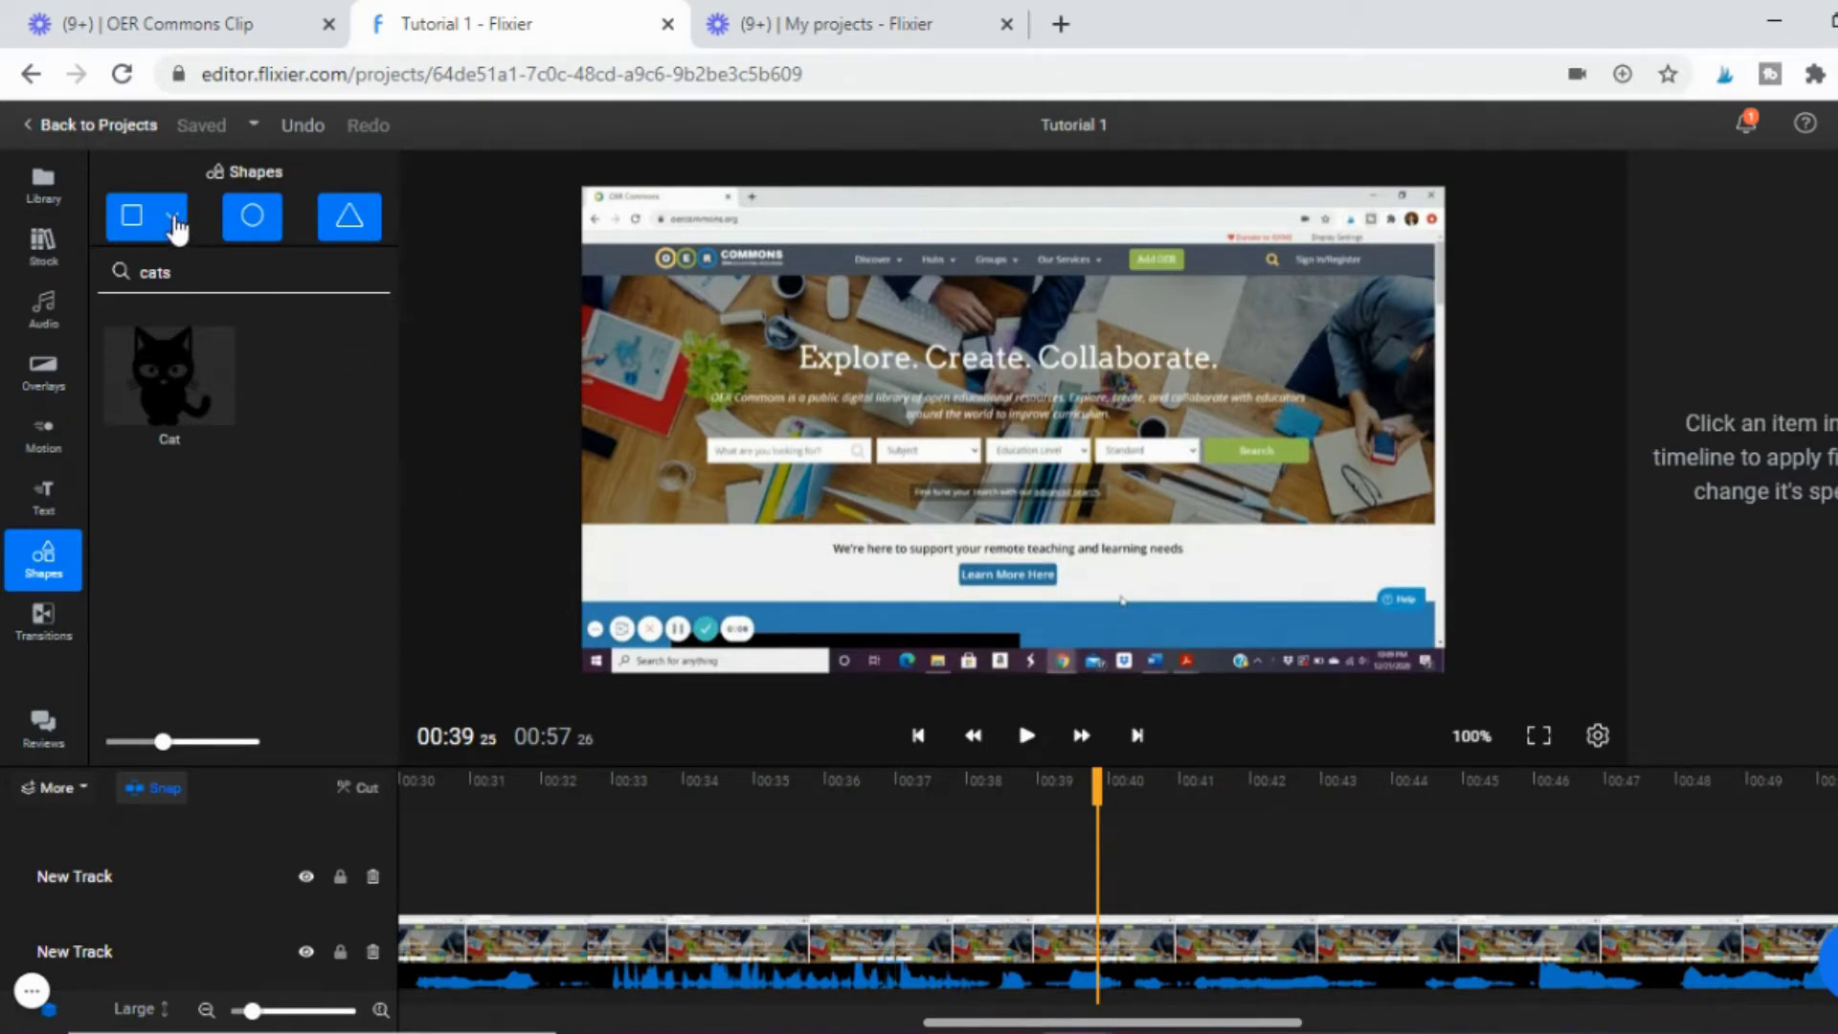
pyautogui.click(139, 218)
pyautogui.moveTo(1010, 444); pyautogui.dragTo(843, 378)
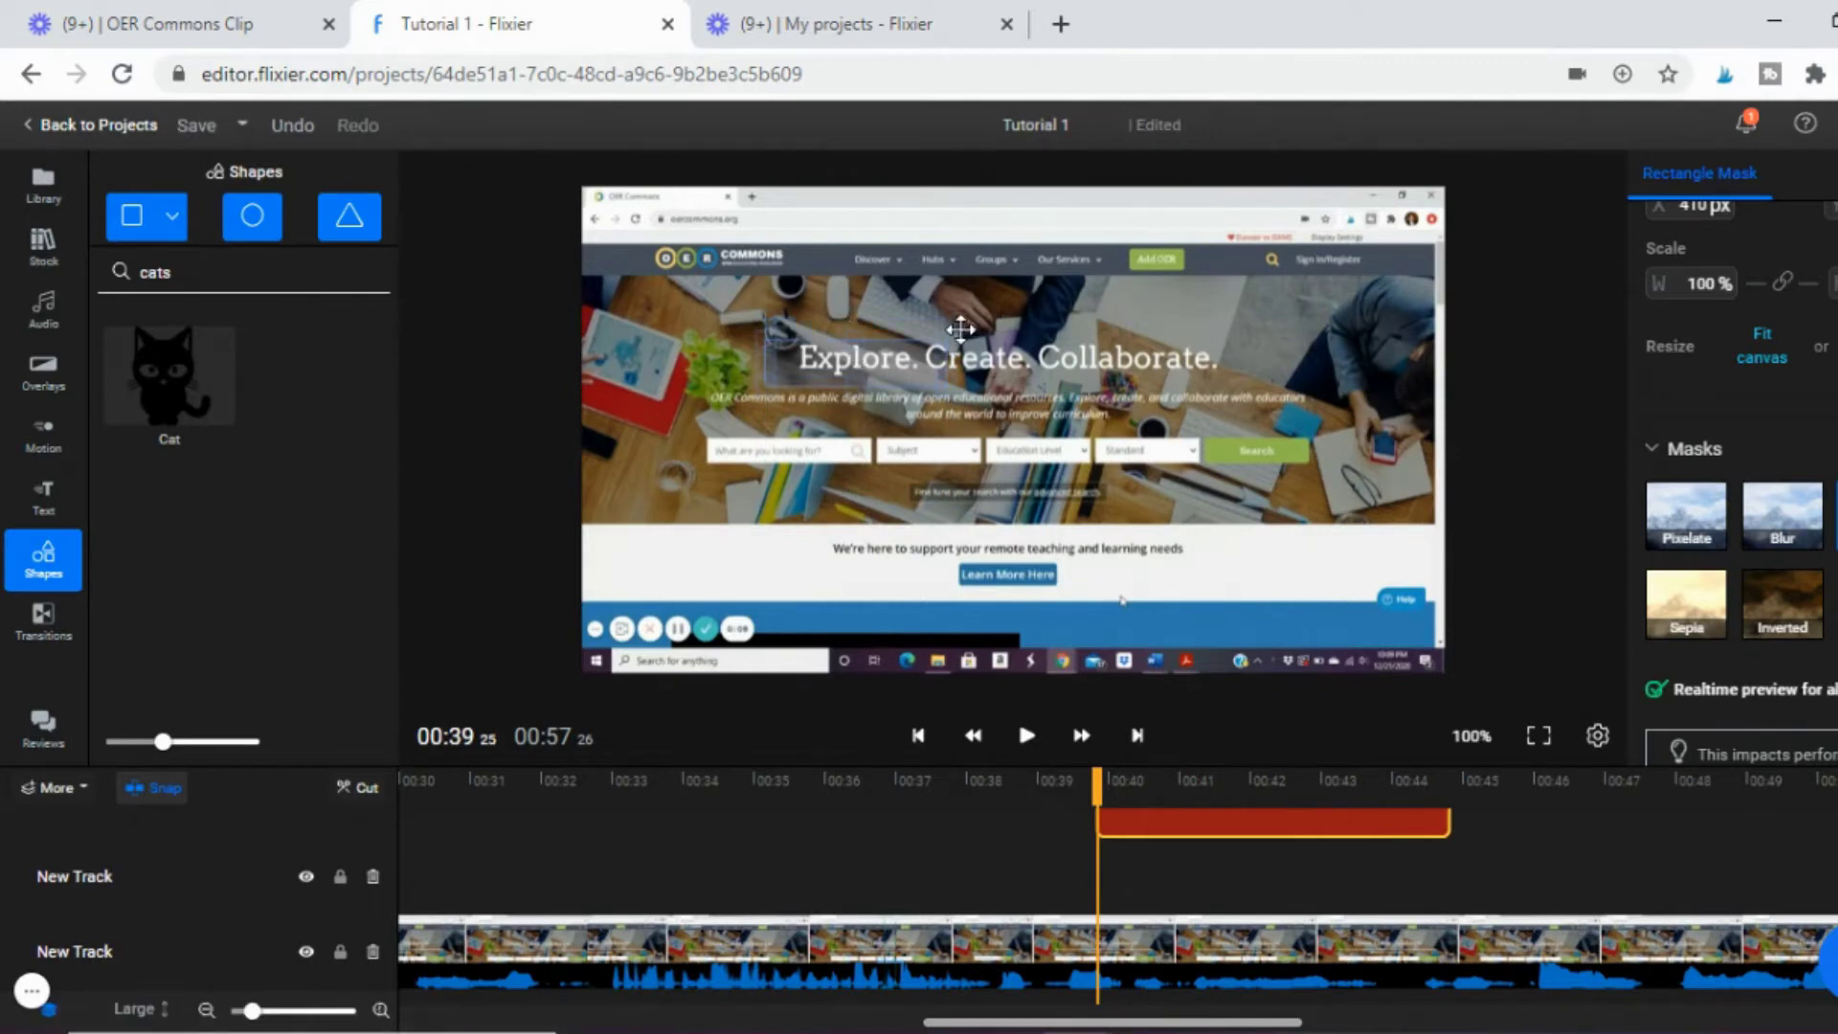
pyautogui.moveTo(939, 337); pyautogui.dragTo(944, 333)
pyautogui.click(292, 124)
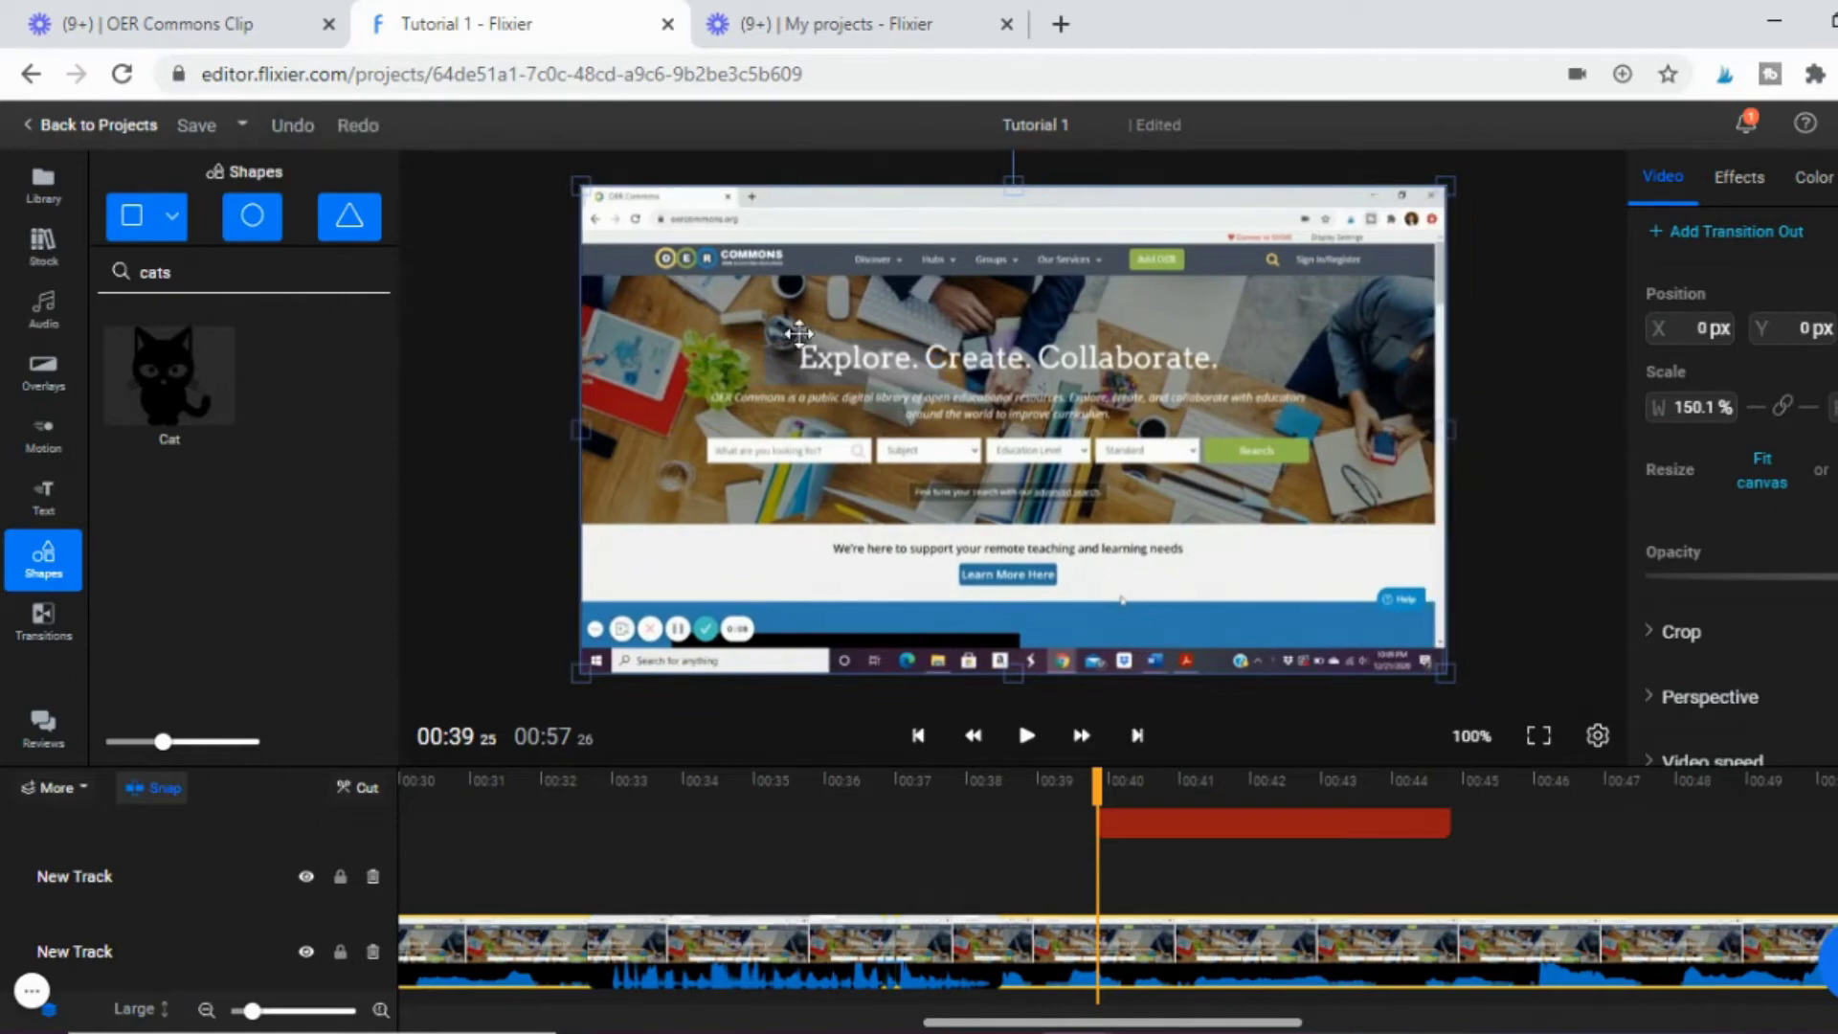
pyautogui.click(836, 358)
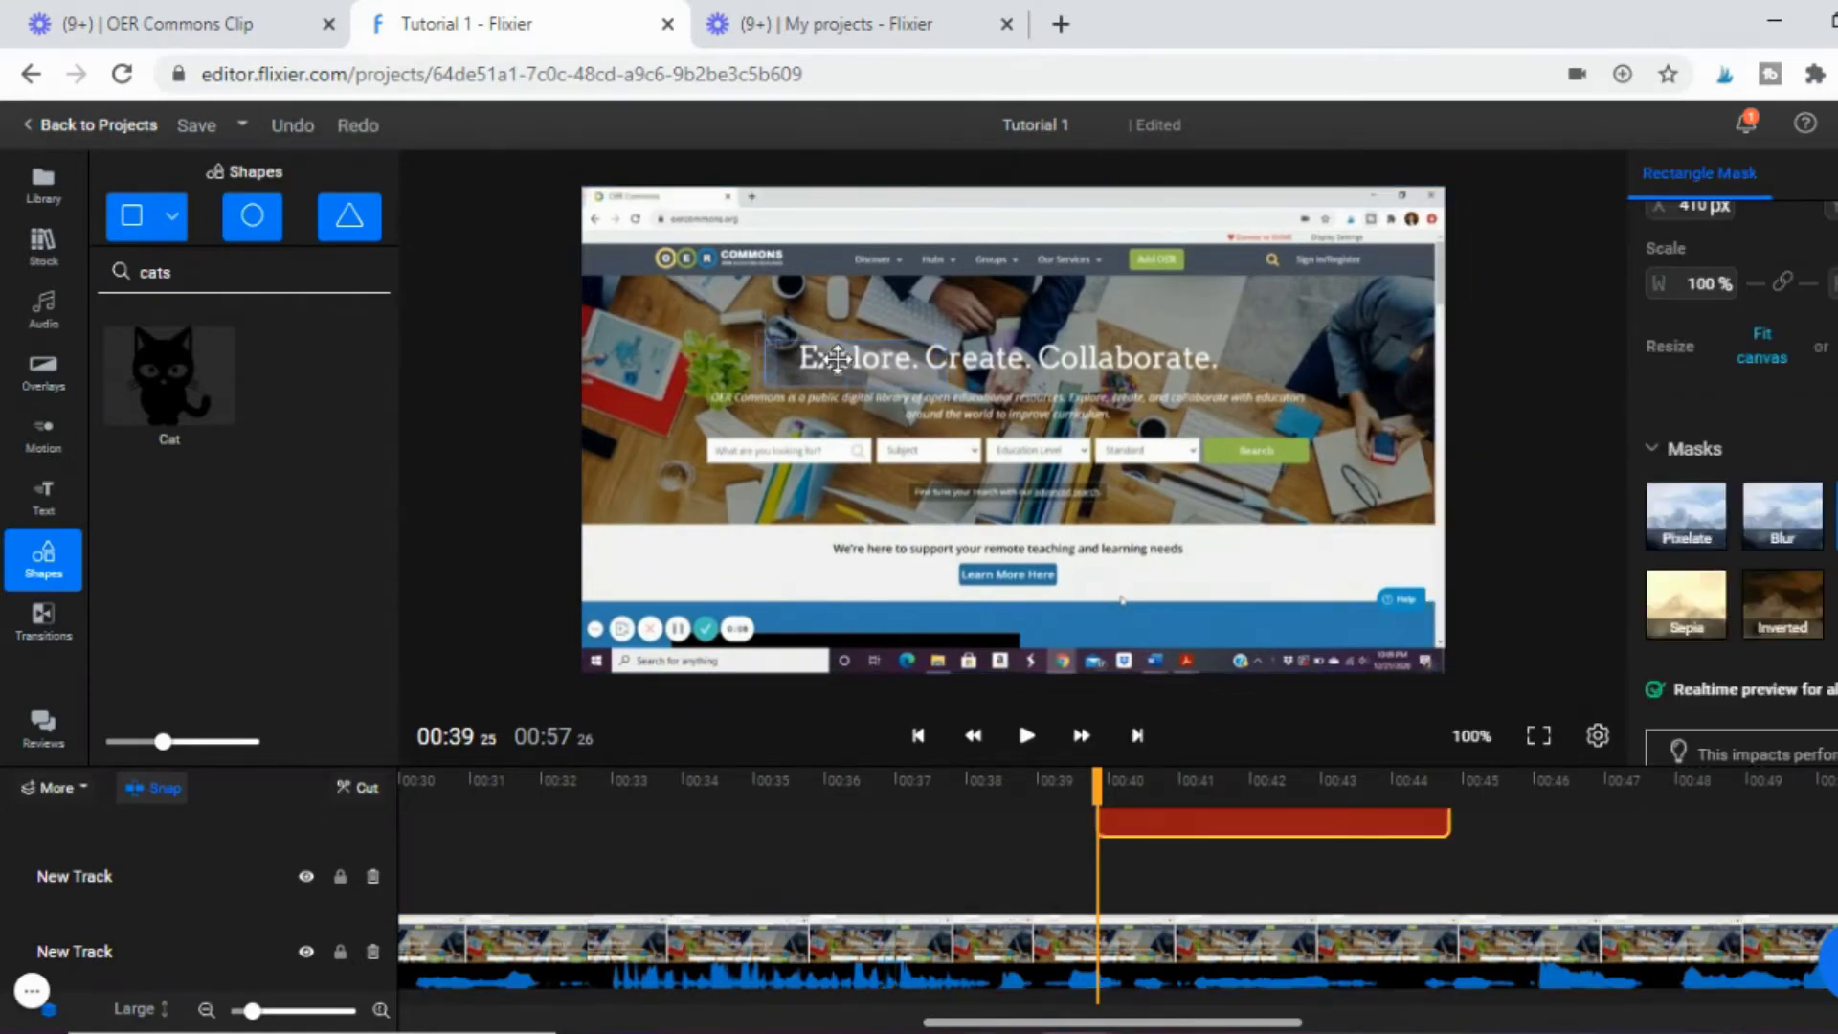
# Try Blur on the heading mask, shift it to about X 363 px to cover "Explore." and switch the effect to Pixelate.
pyautogui.click(1782, 517)
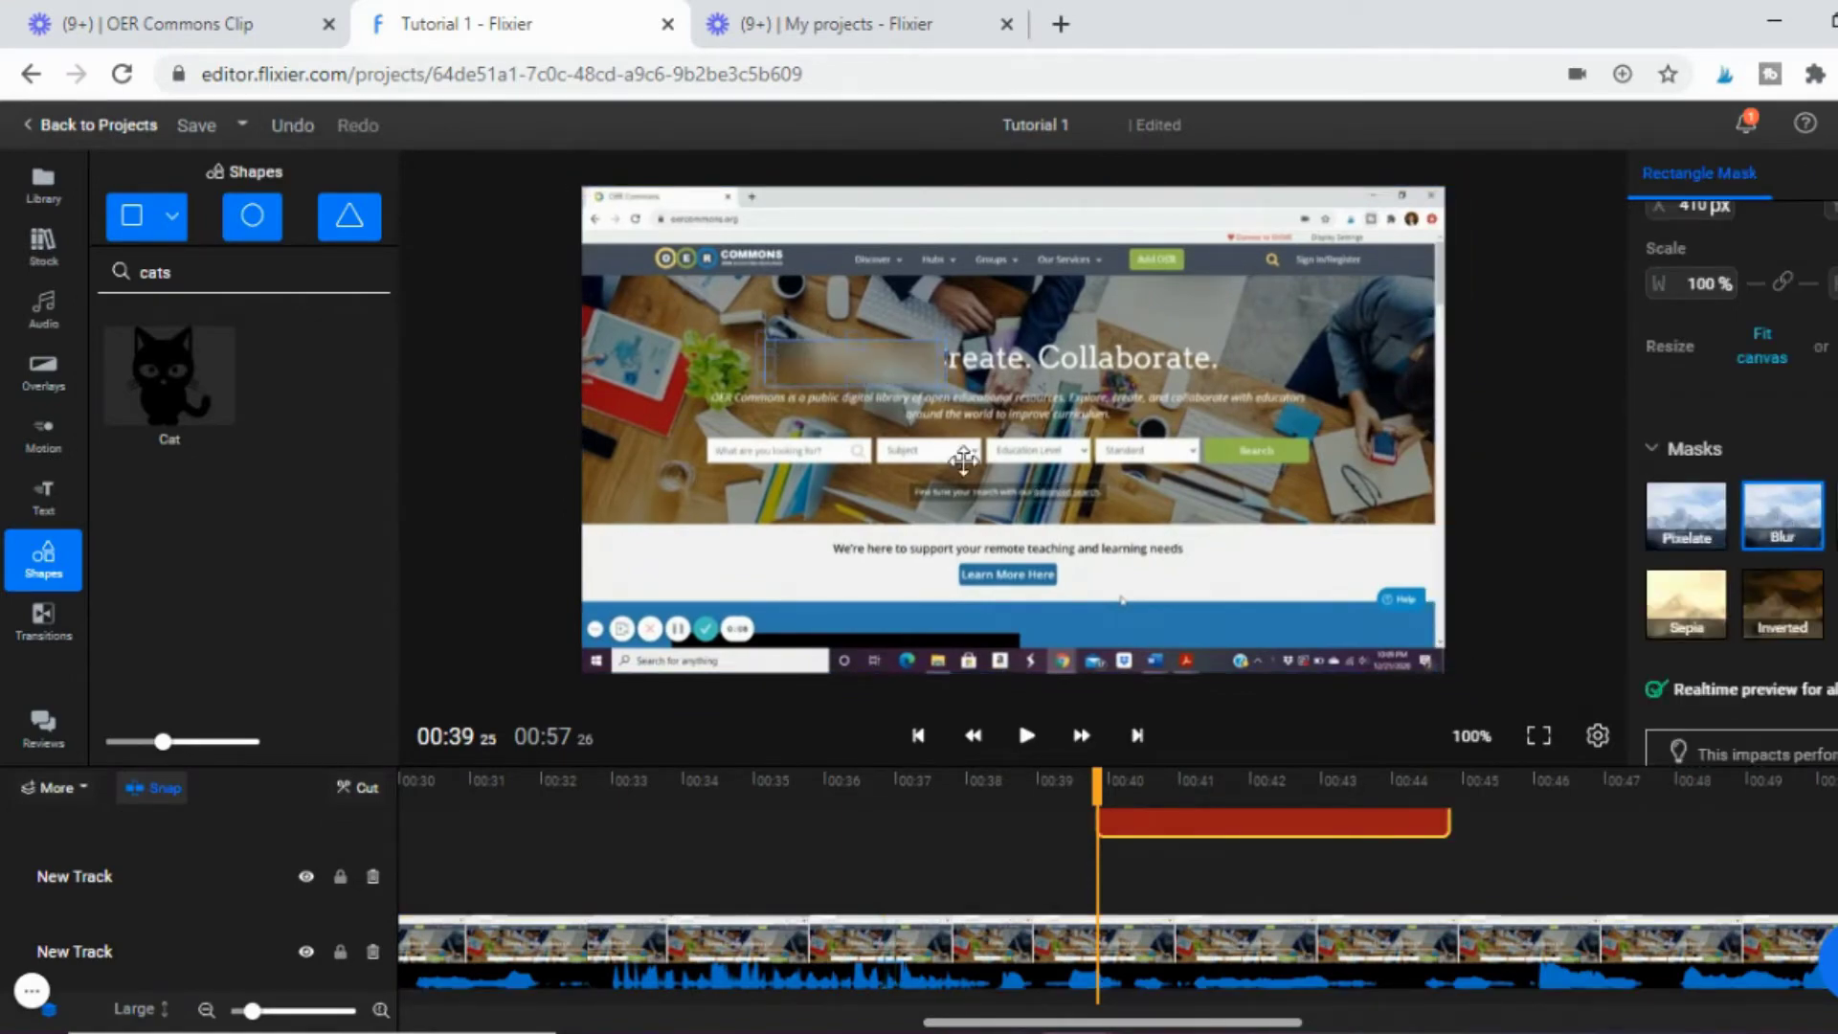
pyautogui.moveTo(818, 360); pyautogui.dragTo(798, 361)
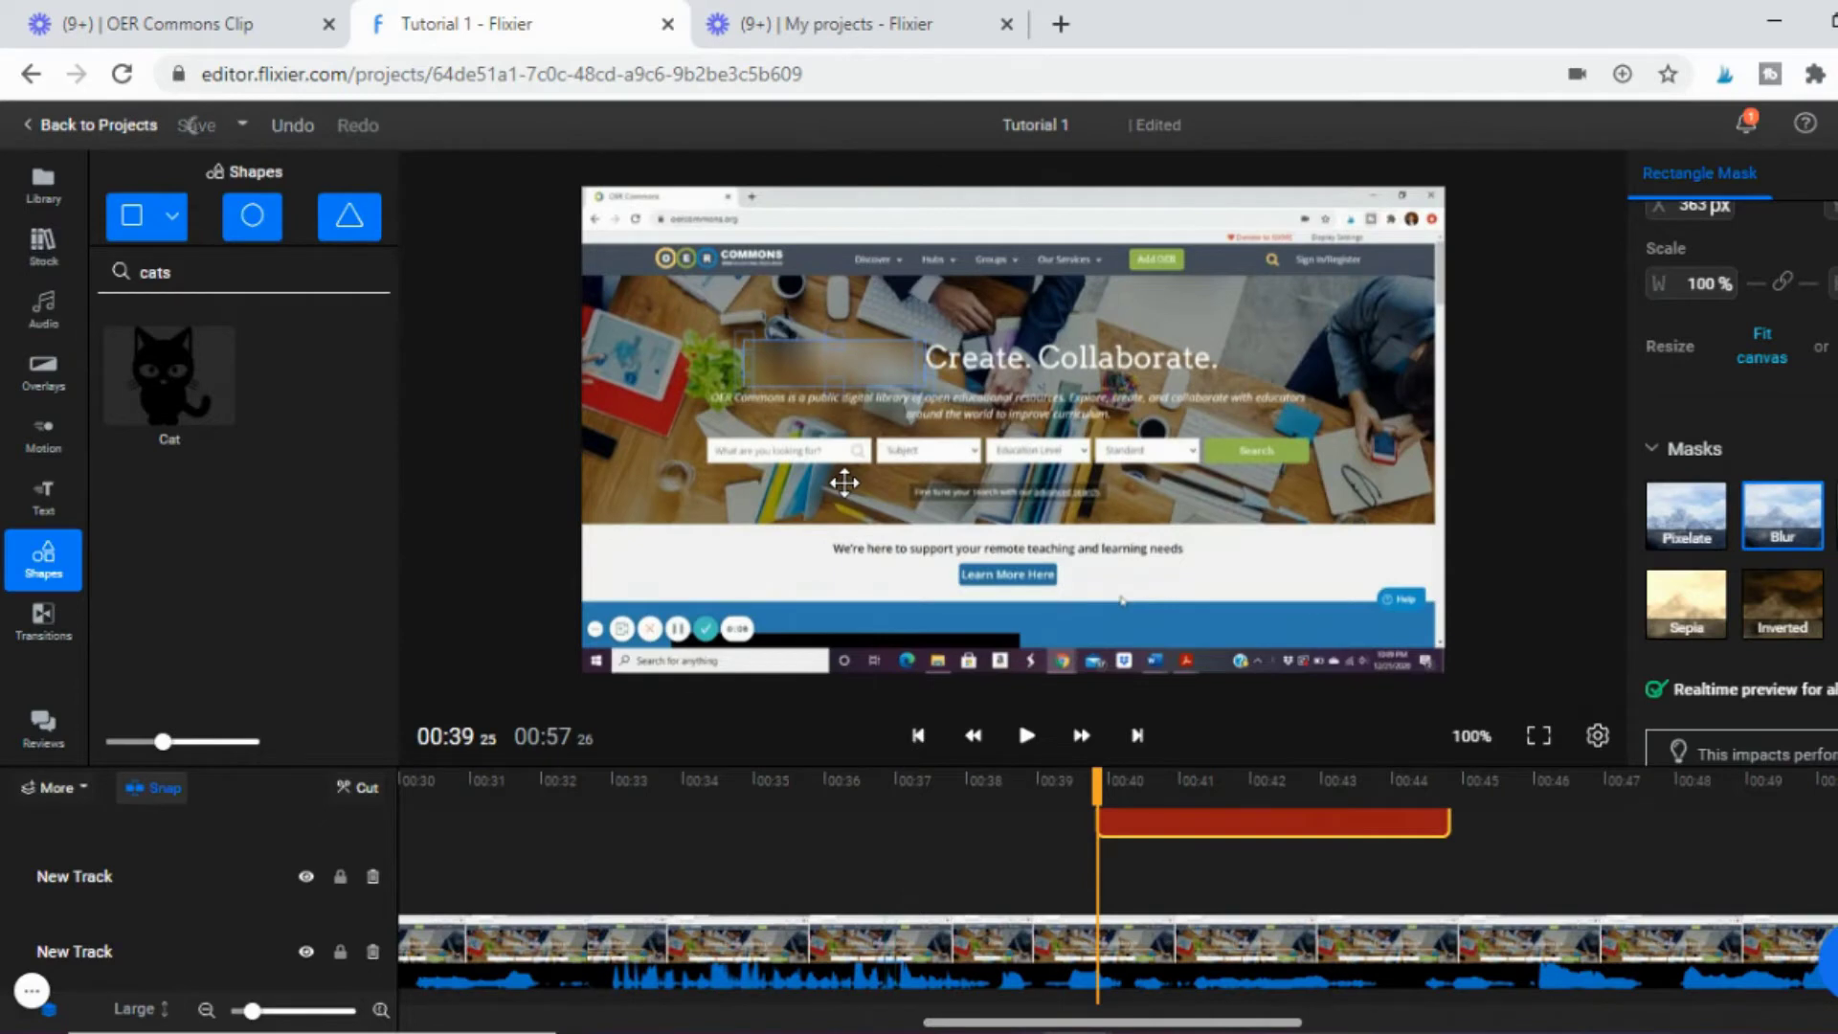
pyautogui.click(1667, 513)
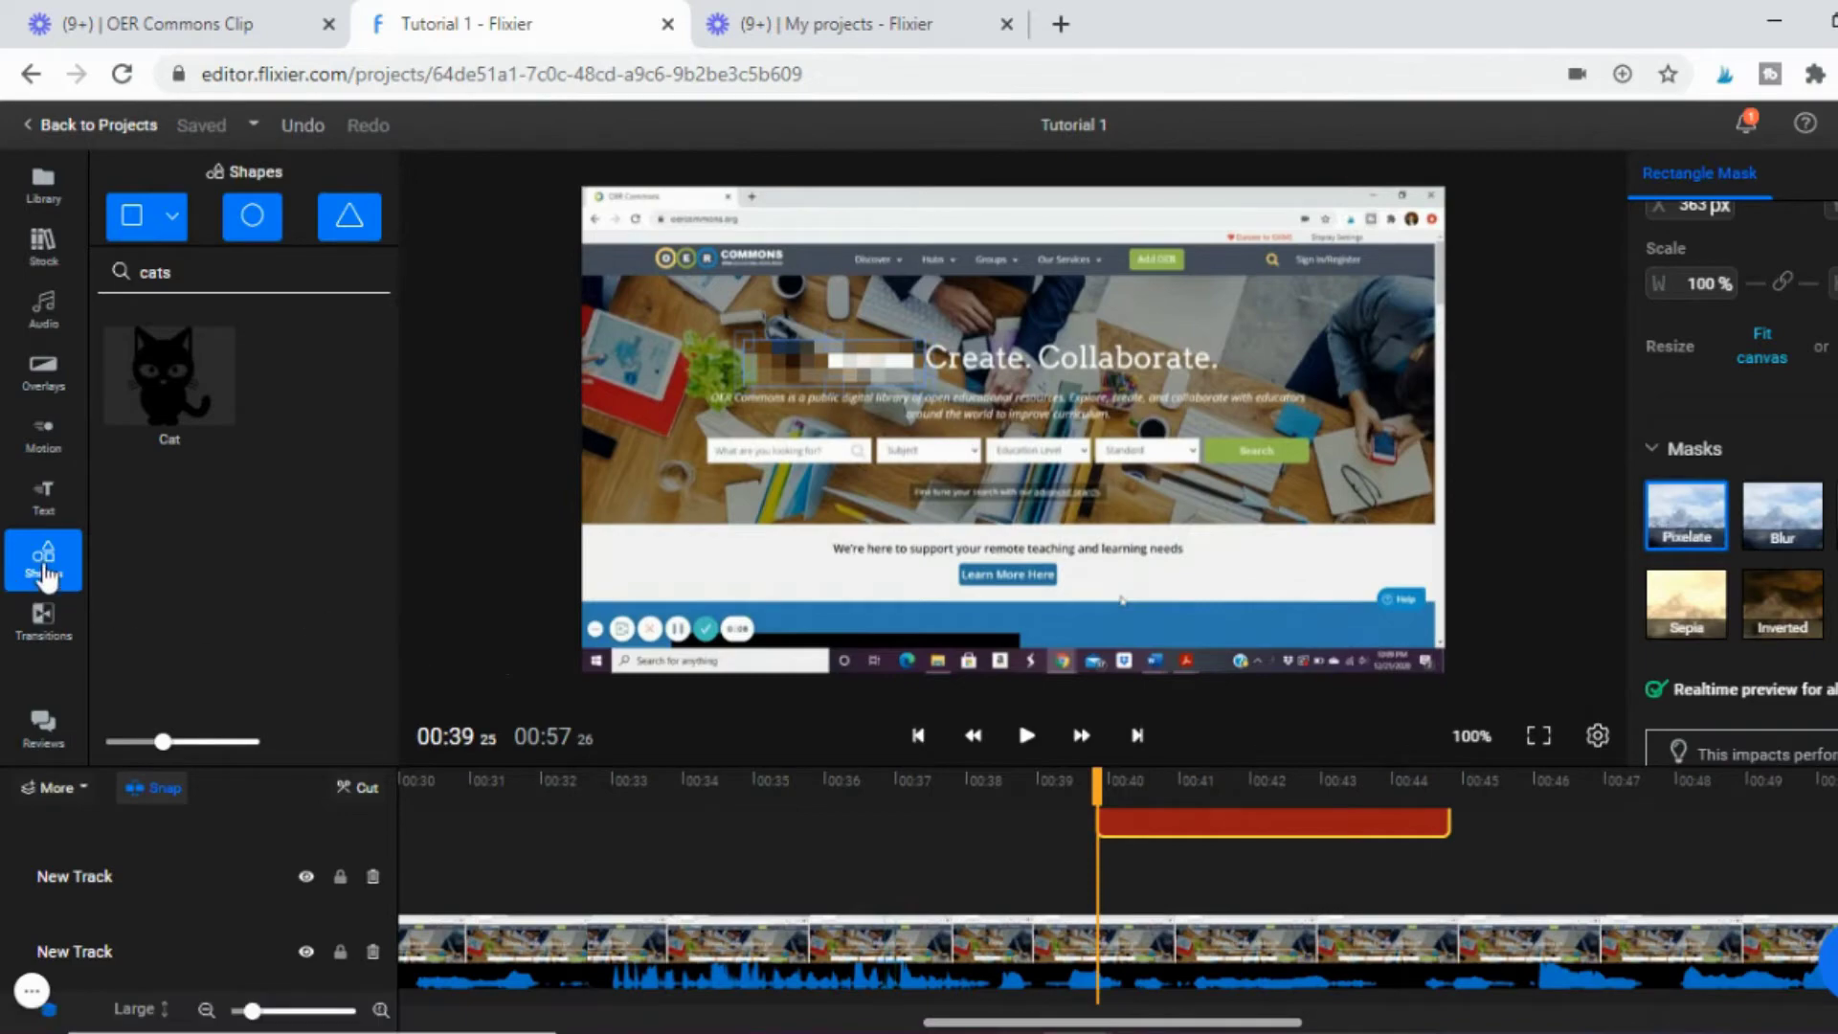
pyautogui.click(172, 218)
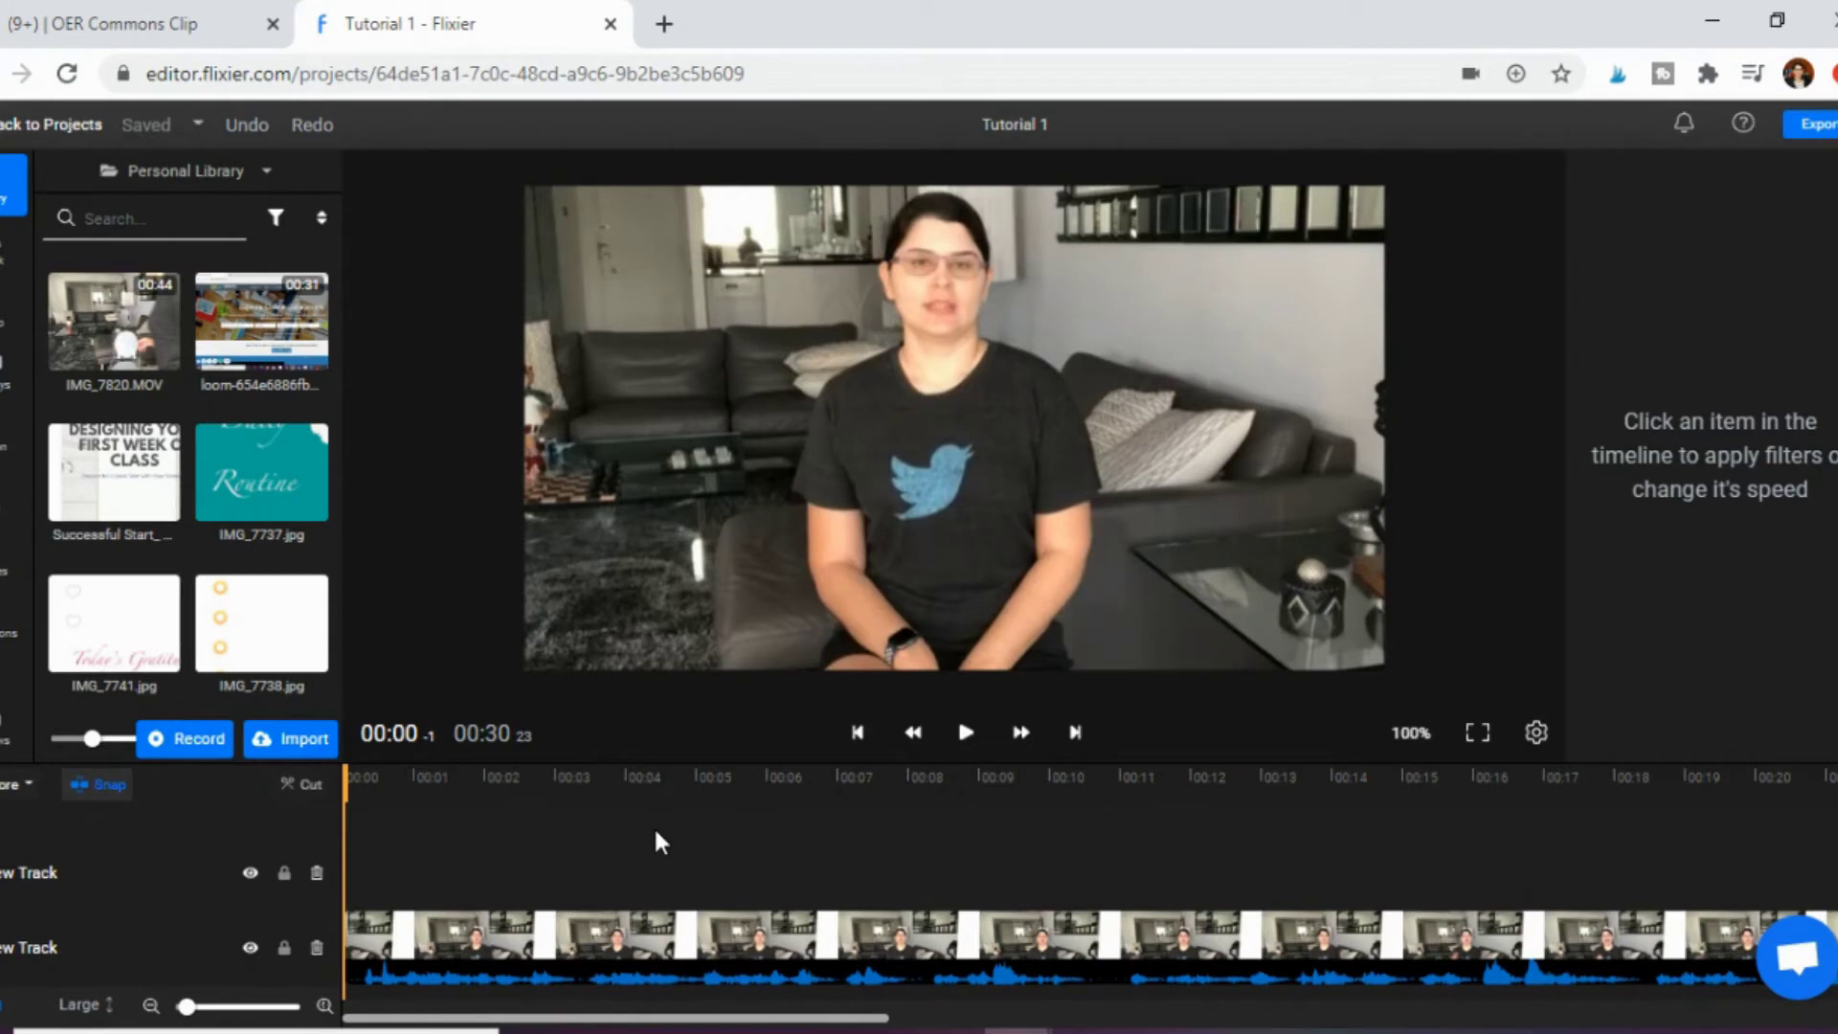
# Split the presenter footage at 00:10 21 and select the segment after the cut.
pyautogui.click(1098, 847)
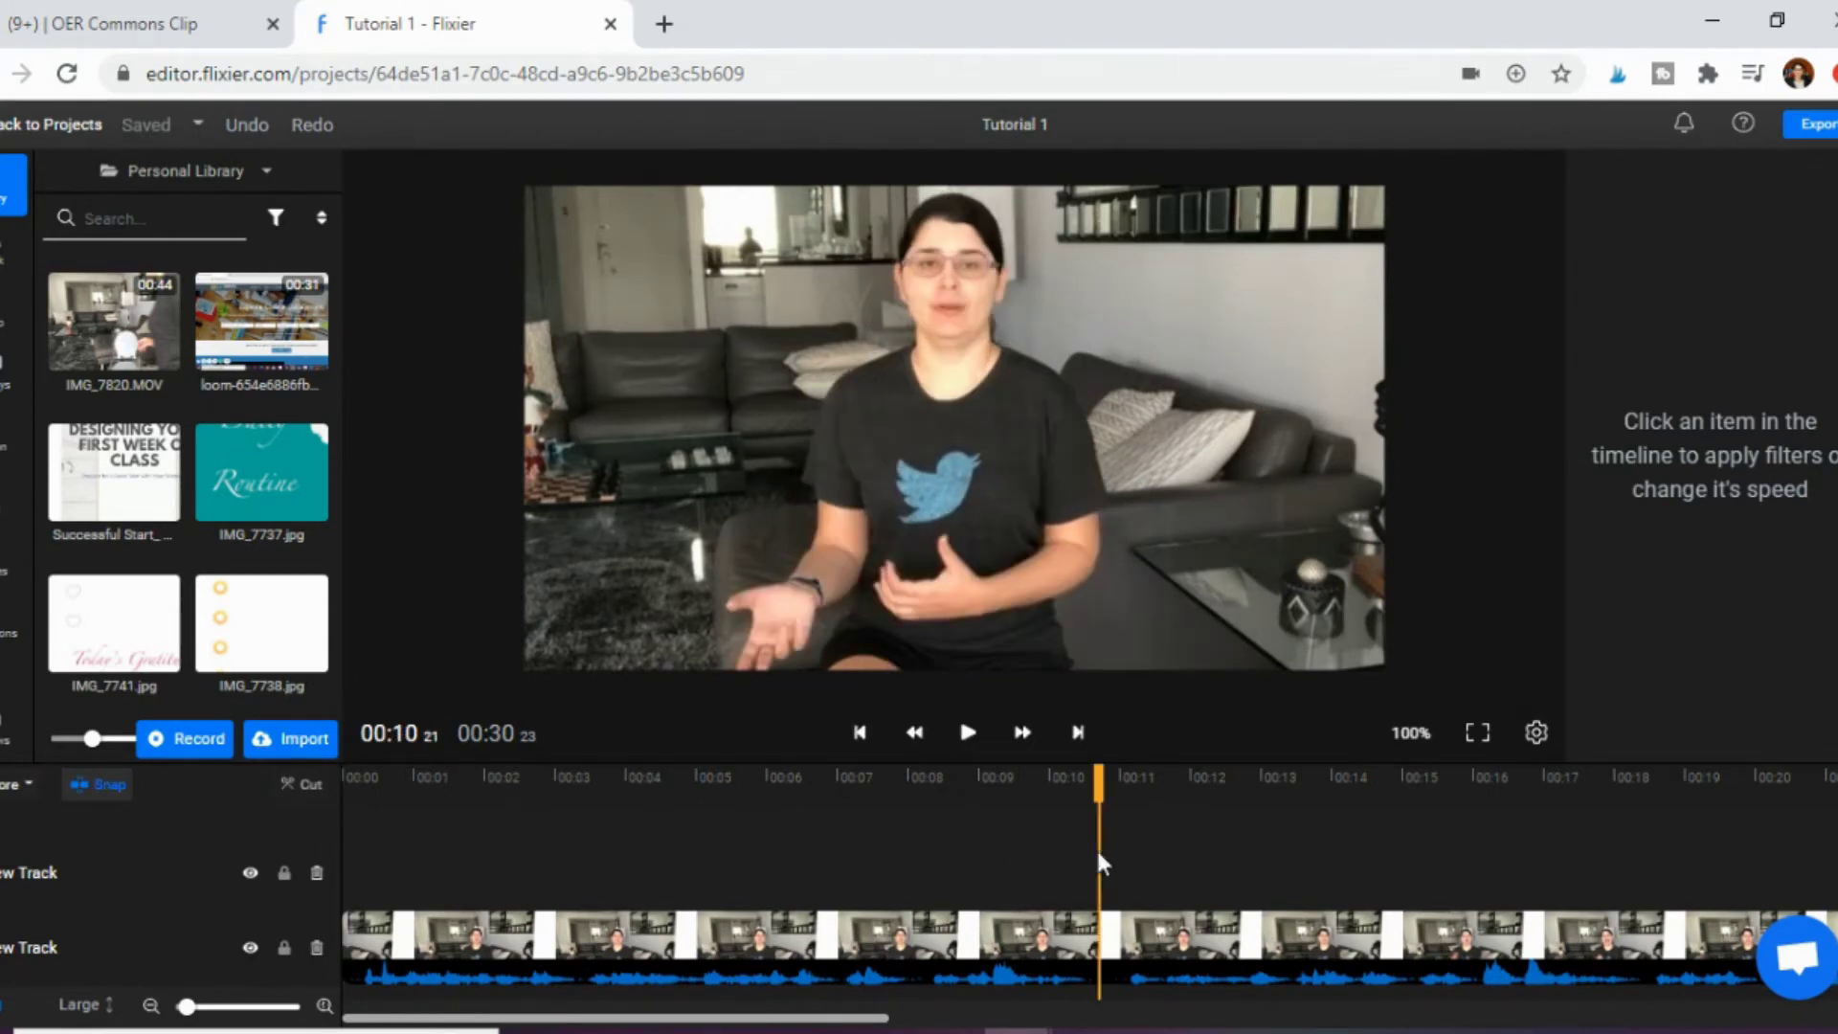
pyautogui.click(1055, 946)
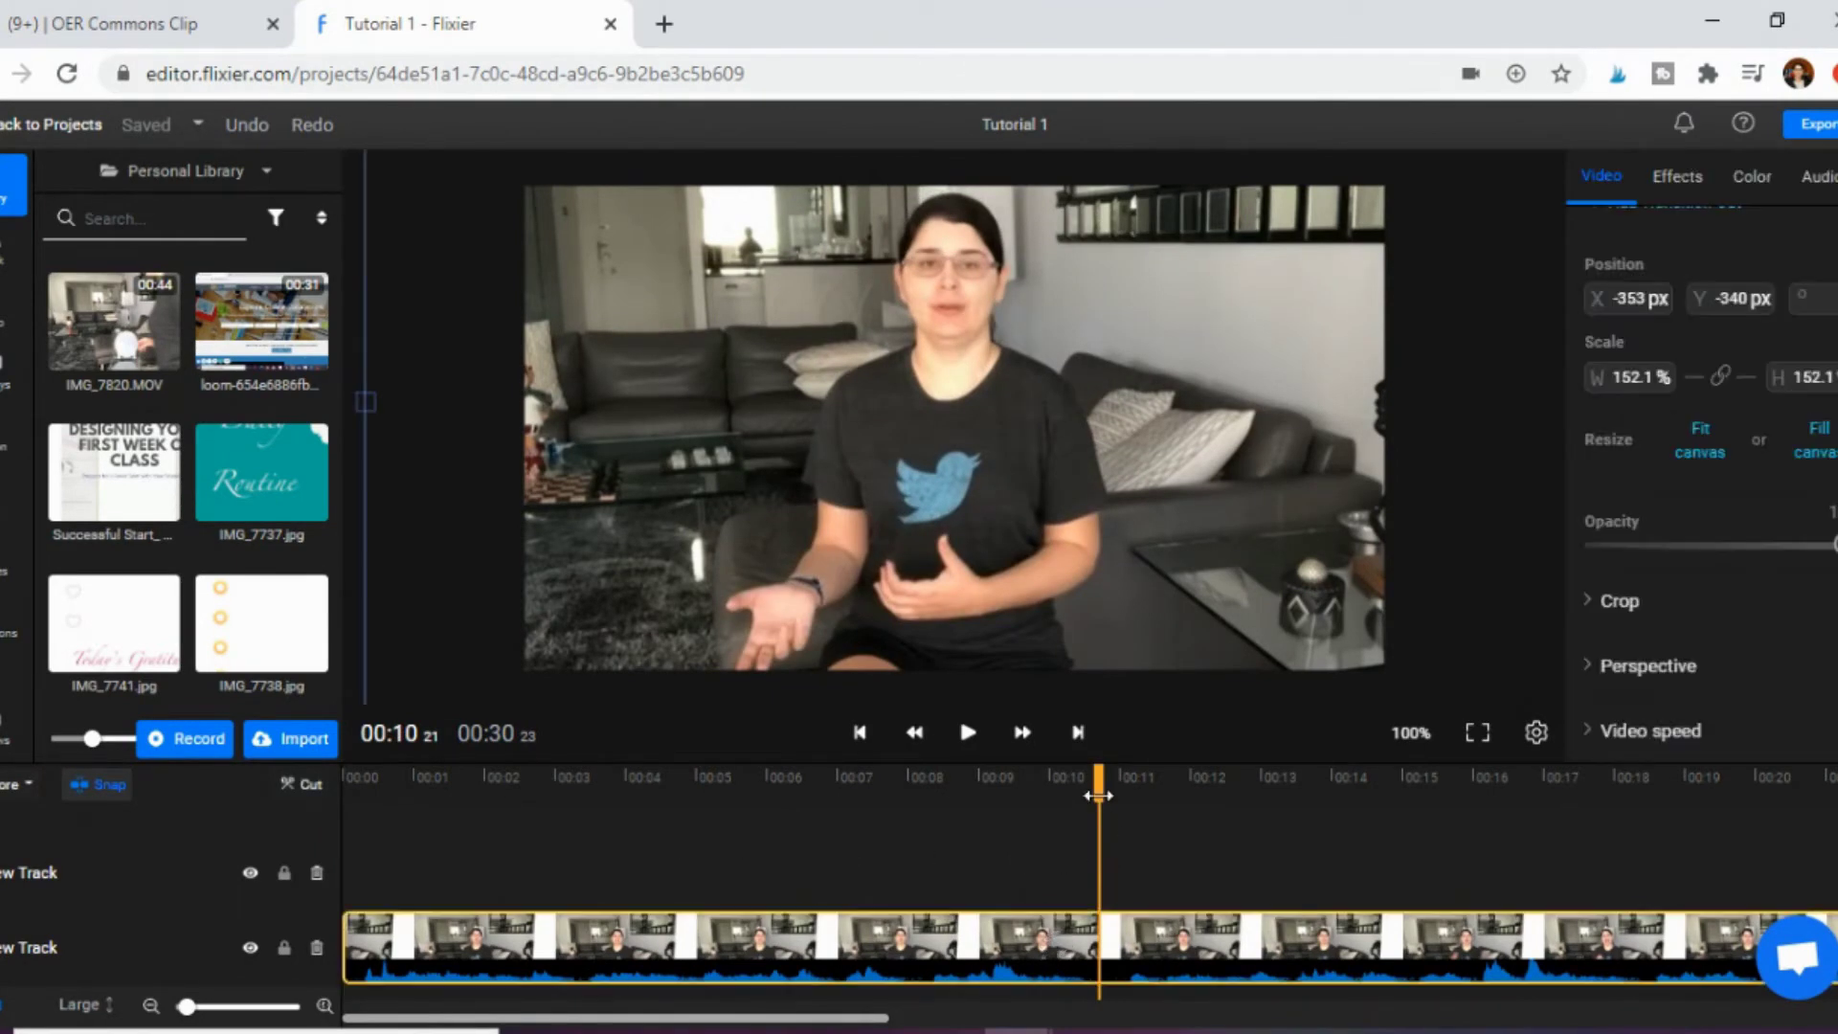
pyautogui.press('s')
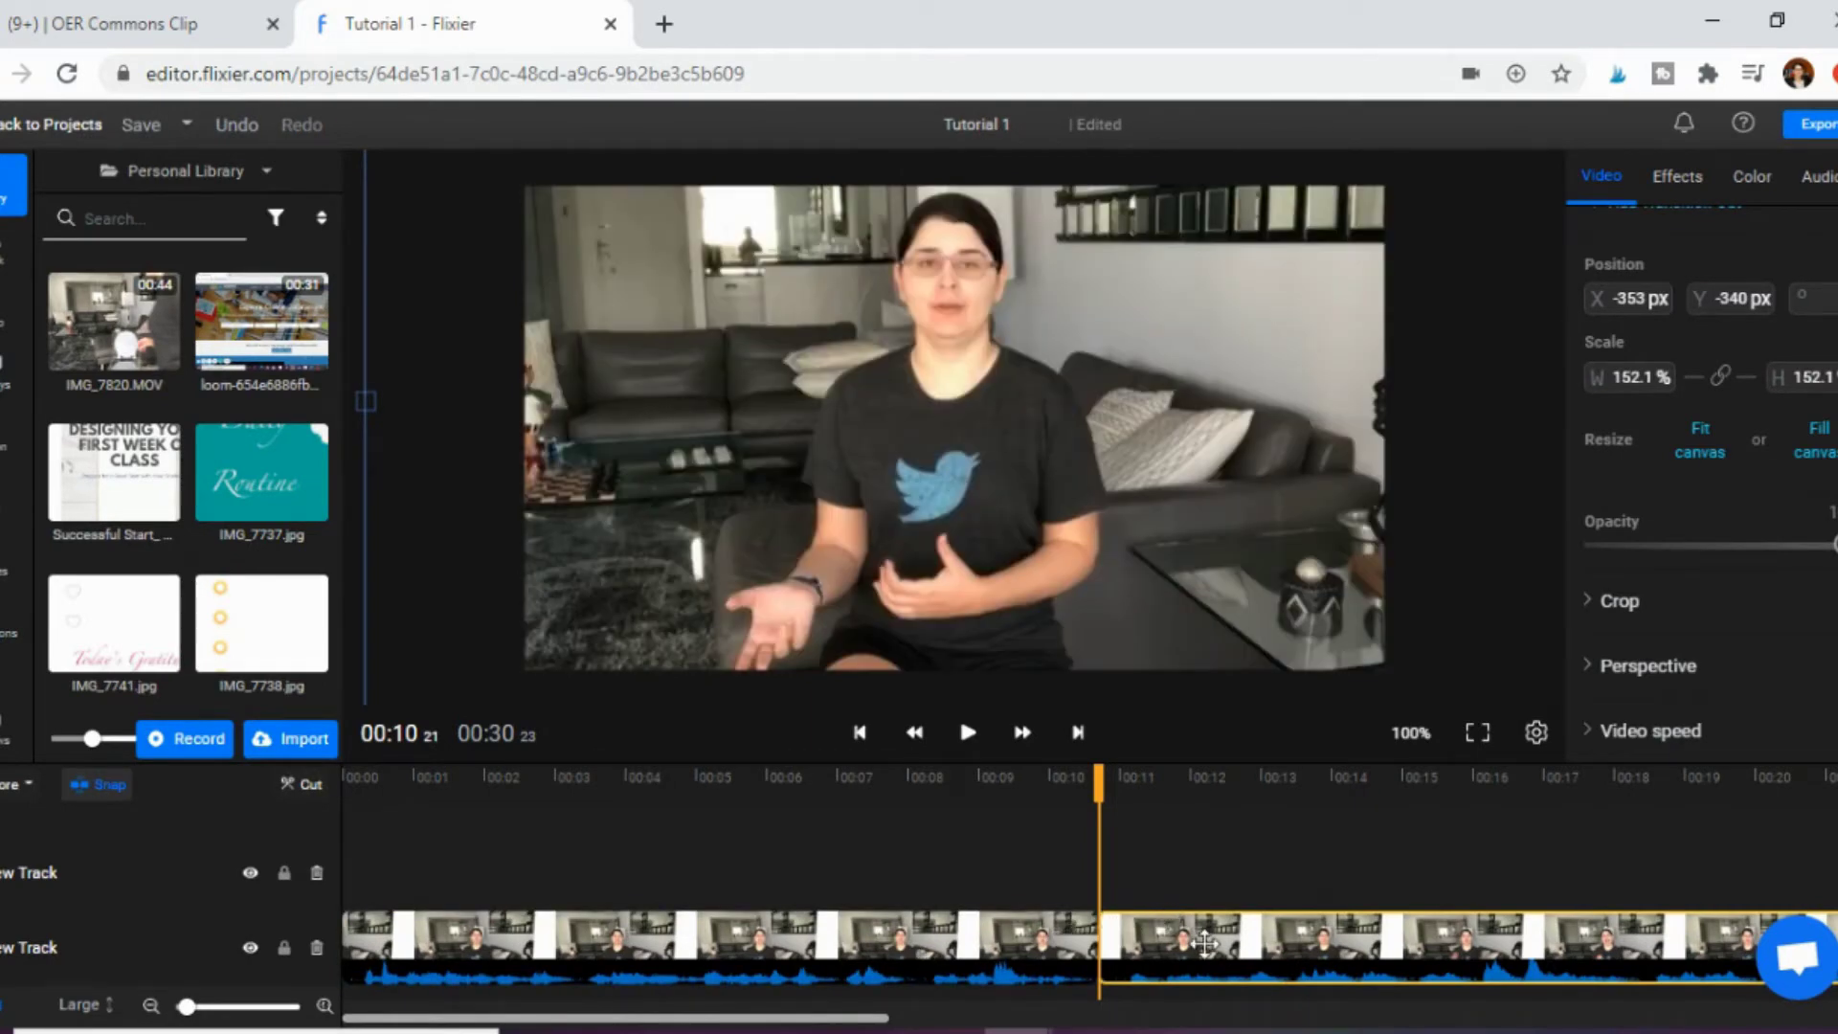
pyautogui.click(978, 940)
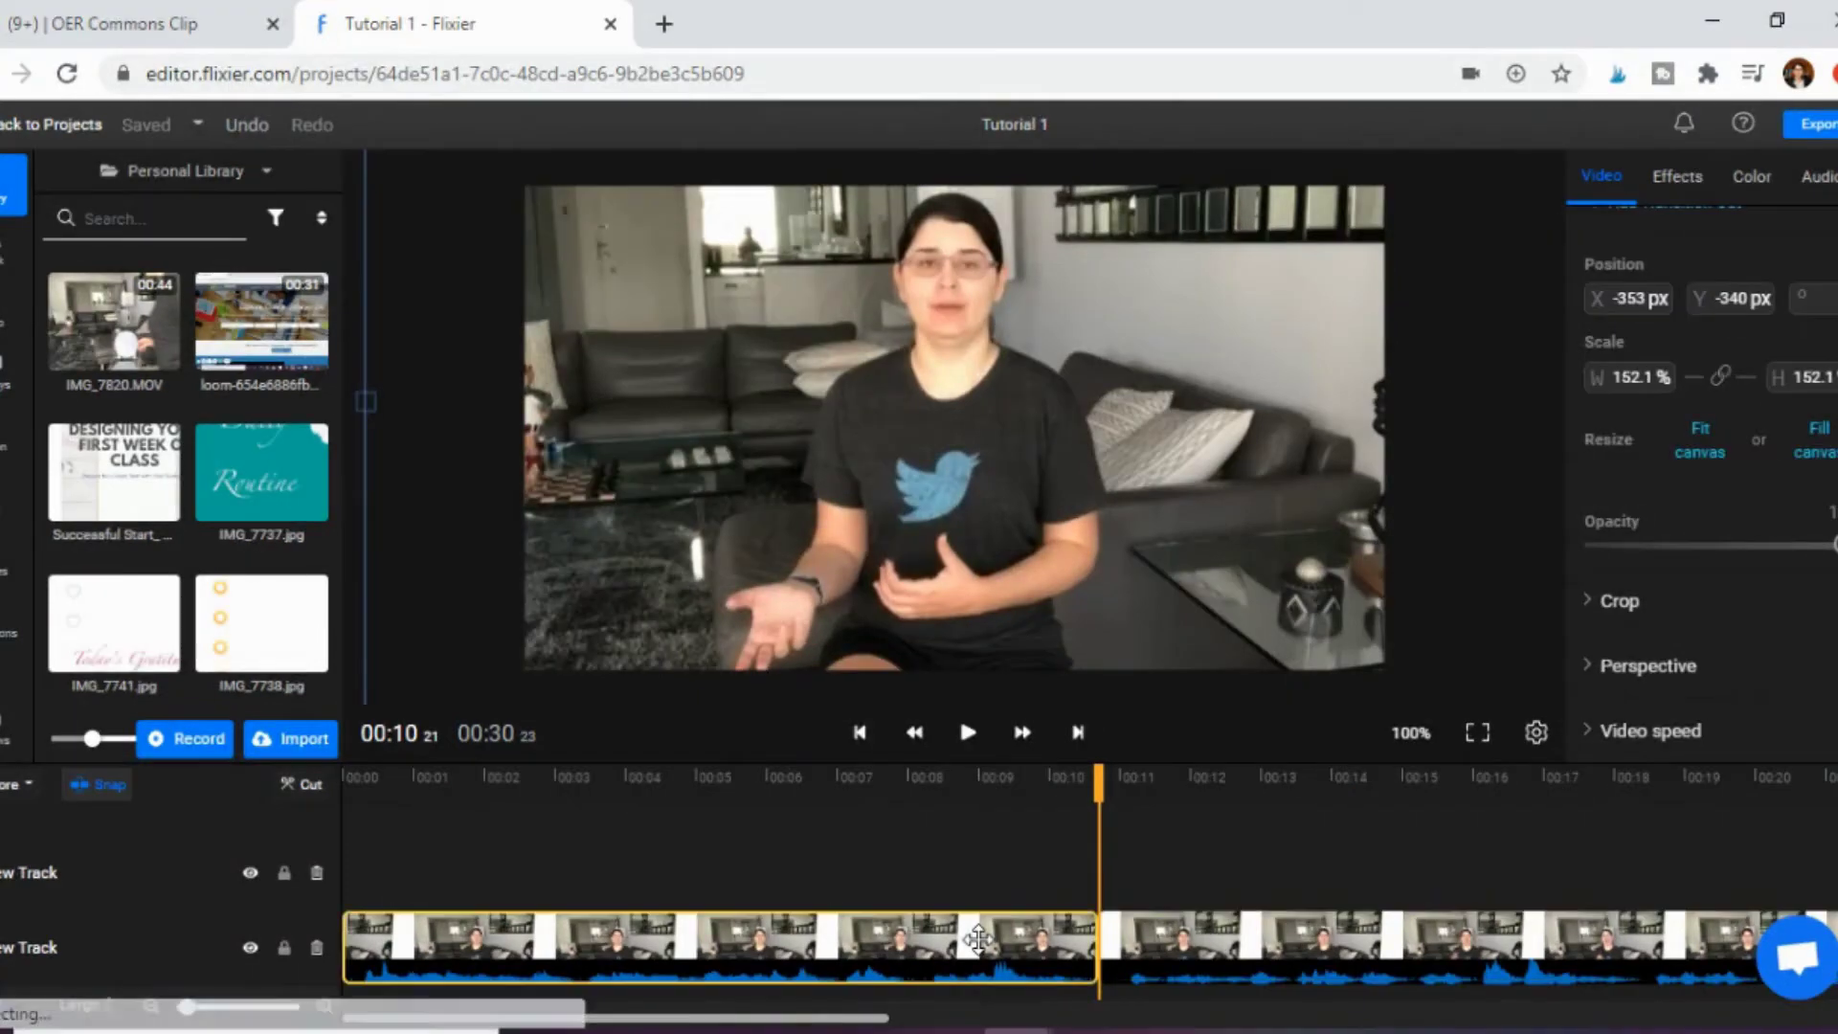
pyautogui.click(1249, 944)
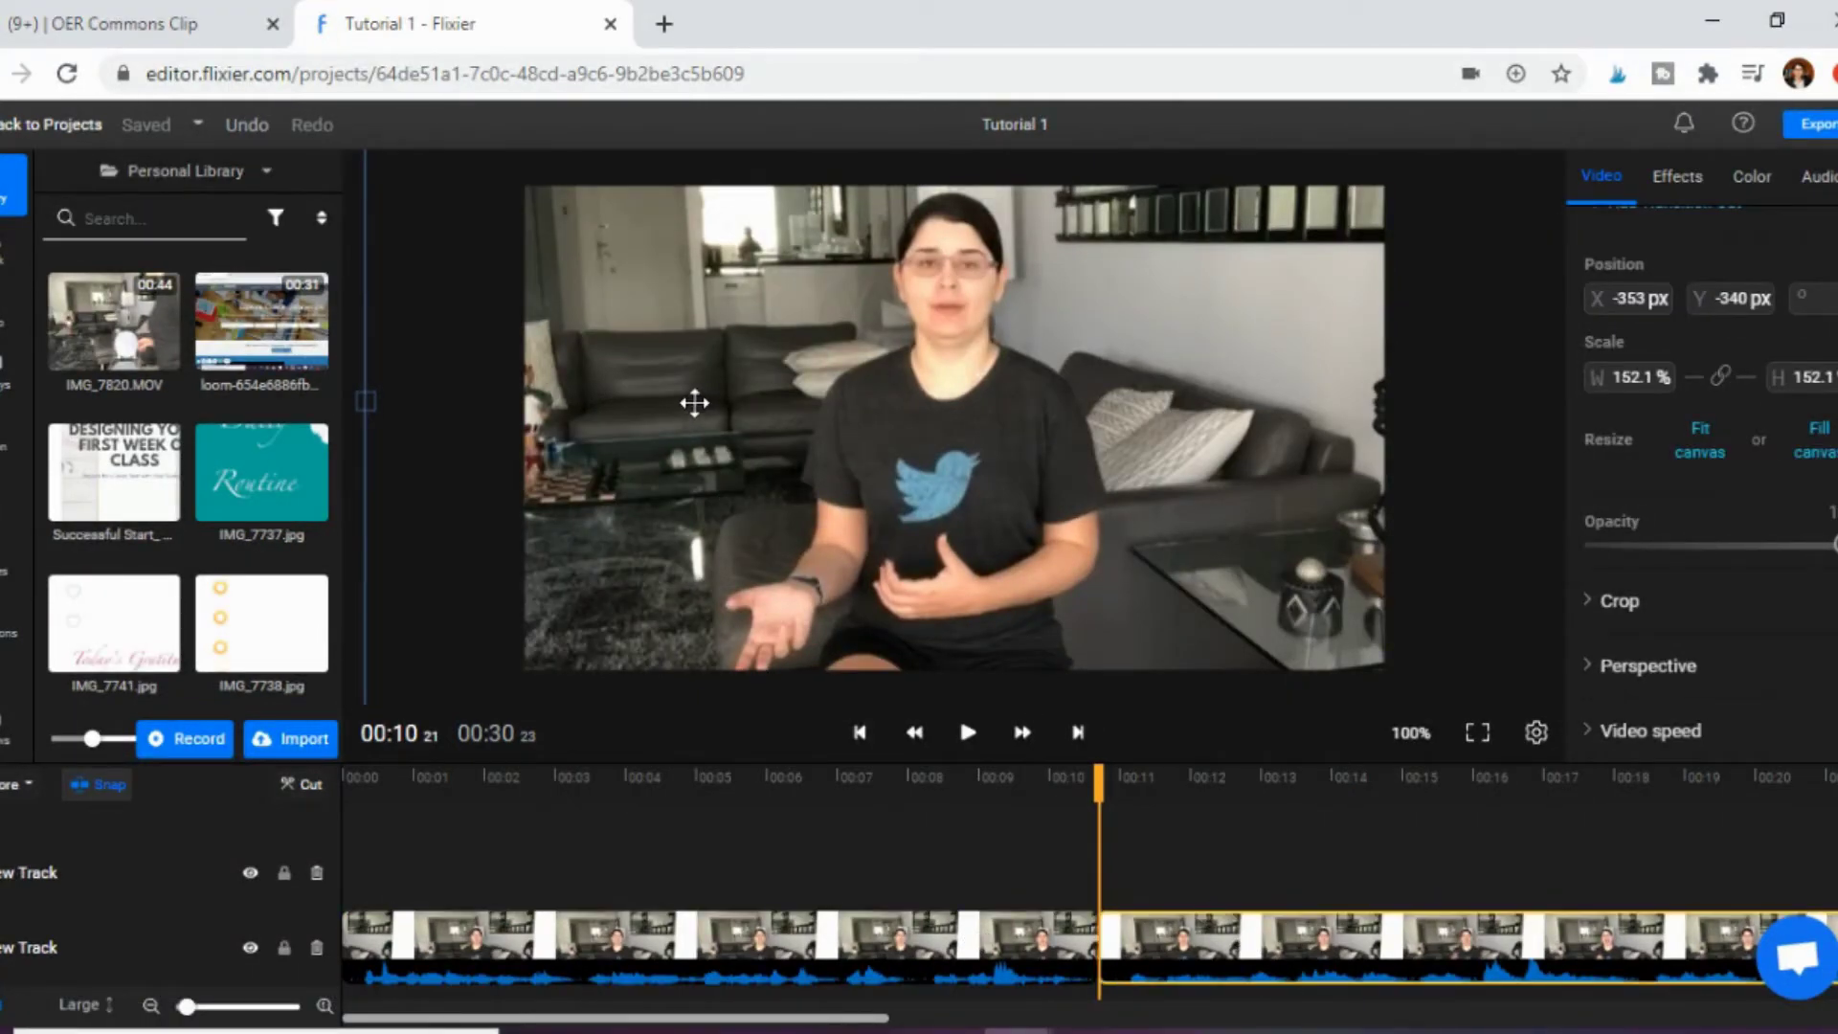
# Try shifting the second segment's picture to X 0 px, move it back to X -353 px, Y -339 px, and deselect it.
pyautogui.moveTo(697, 402); pyautogui.dragTo(745, 459)
pyautogui.moveTo(581, 282); pyautogui.dragTo(698, 205)
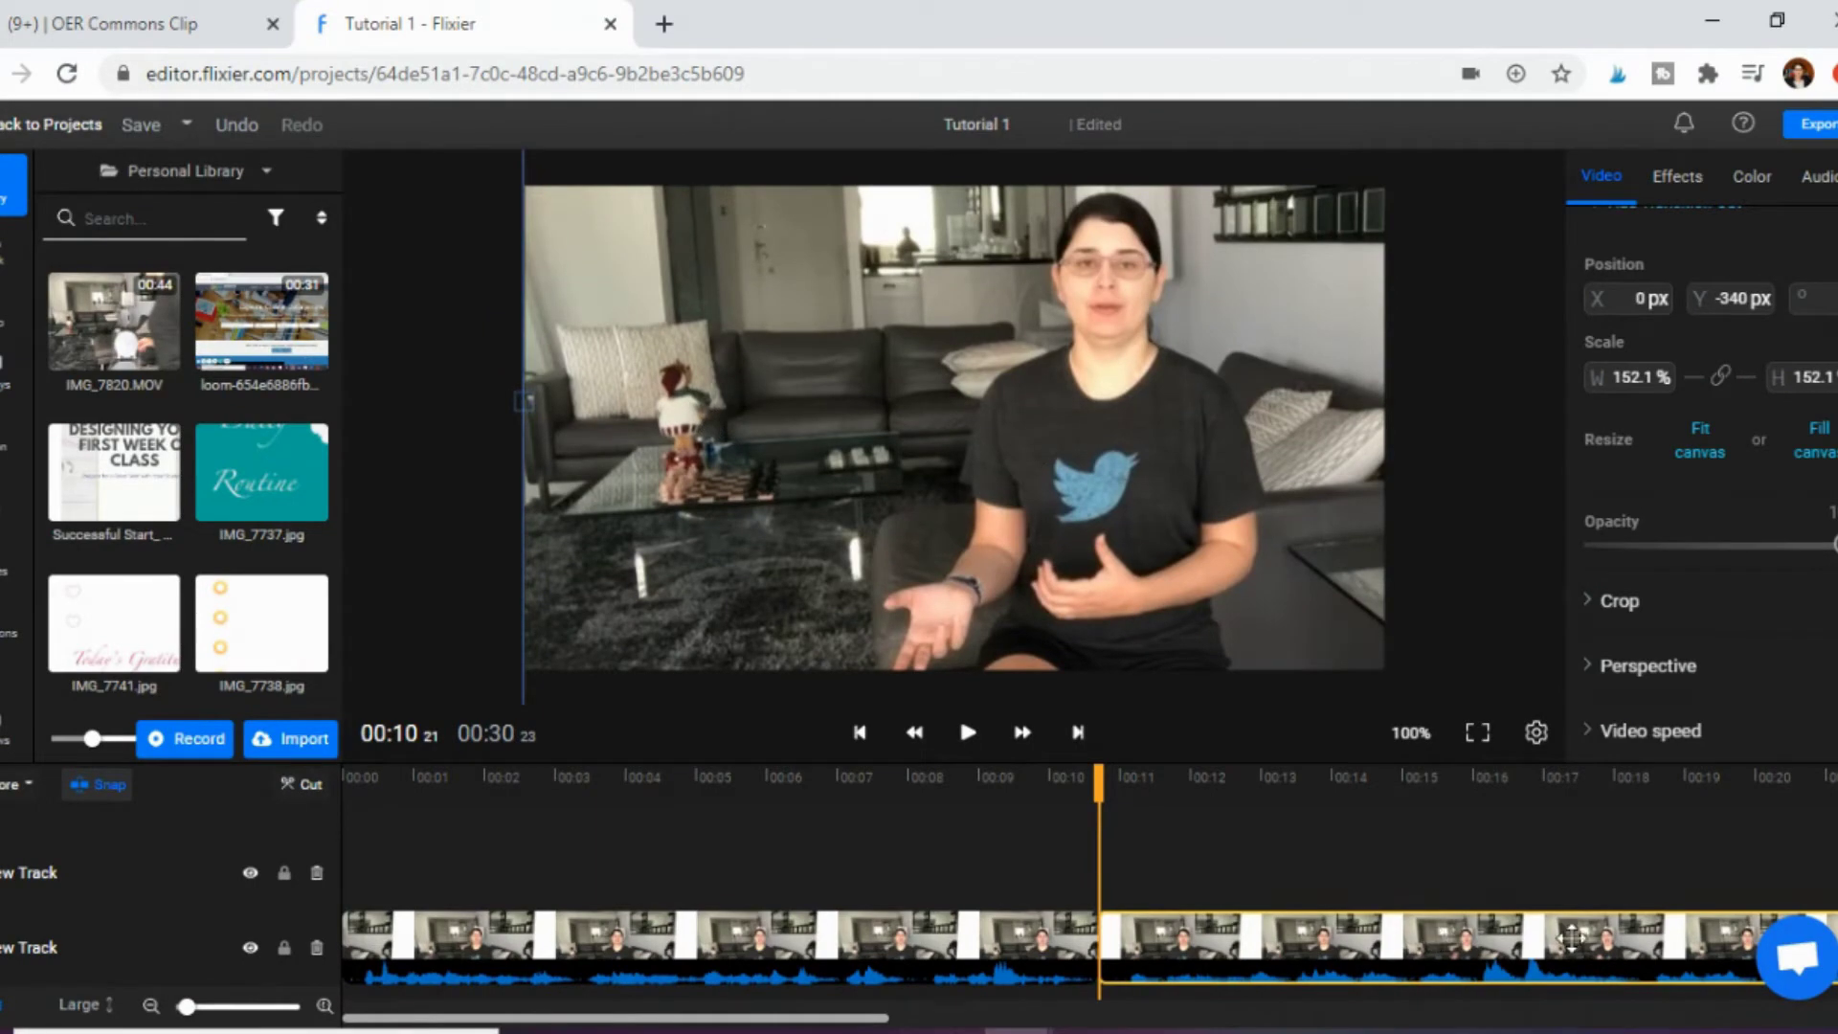
pyautogui.moveTo(1149, 415); pyautogui.dragTo(989, 476)
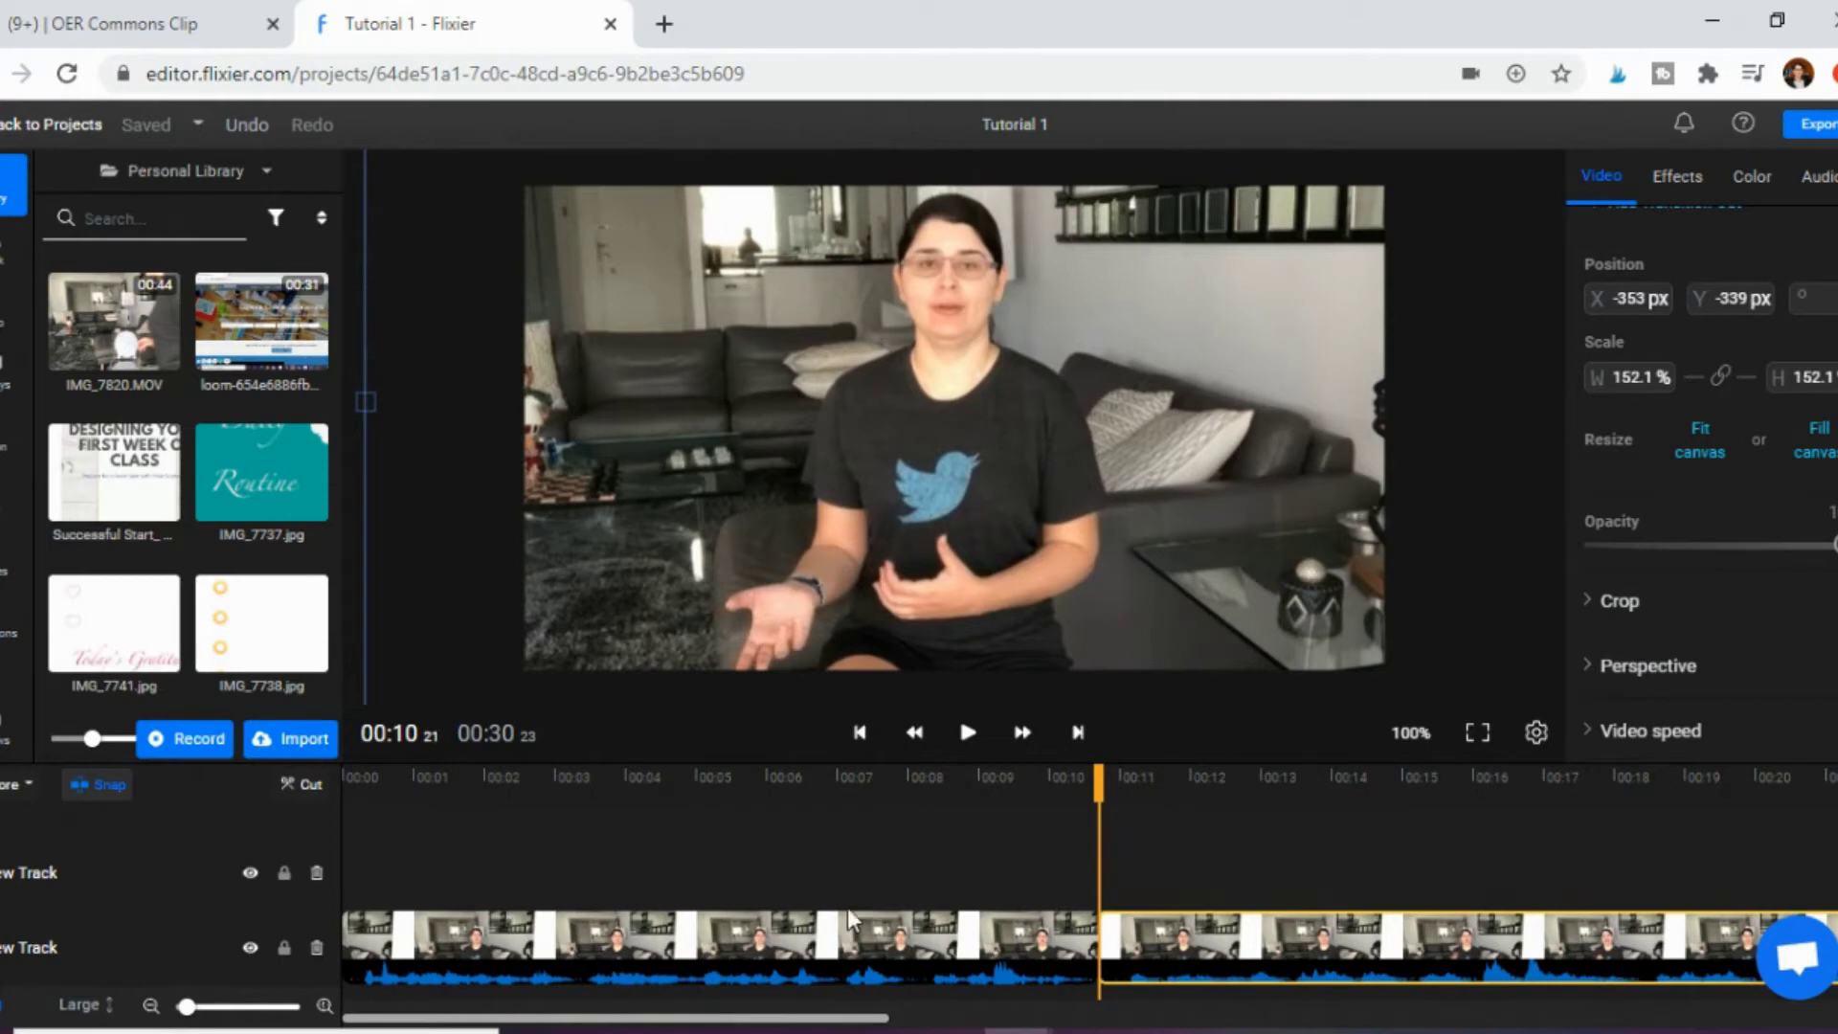
pyautogui.click(352, 842)
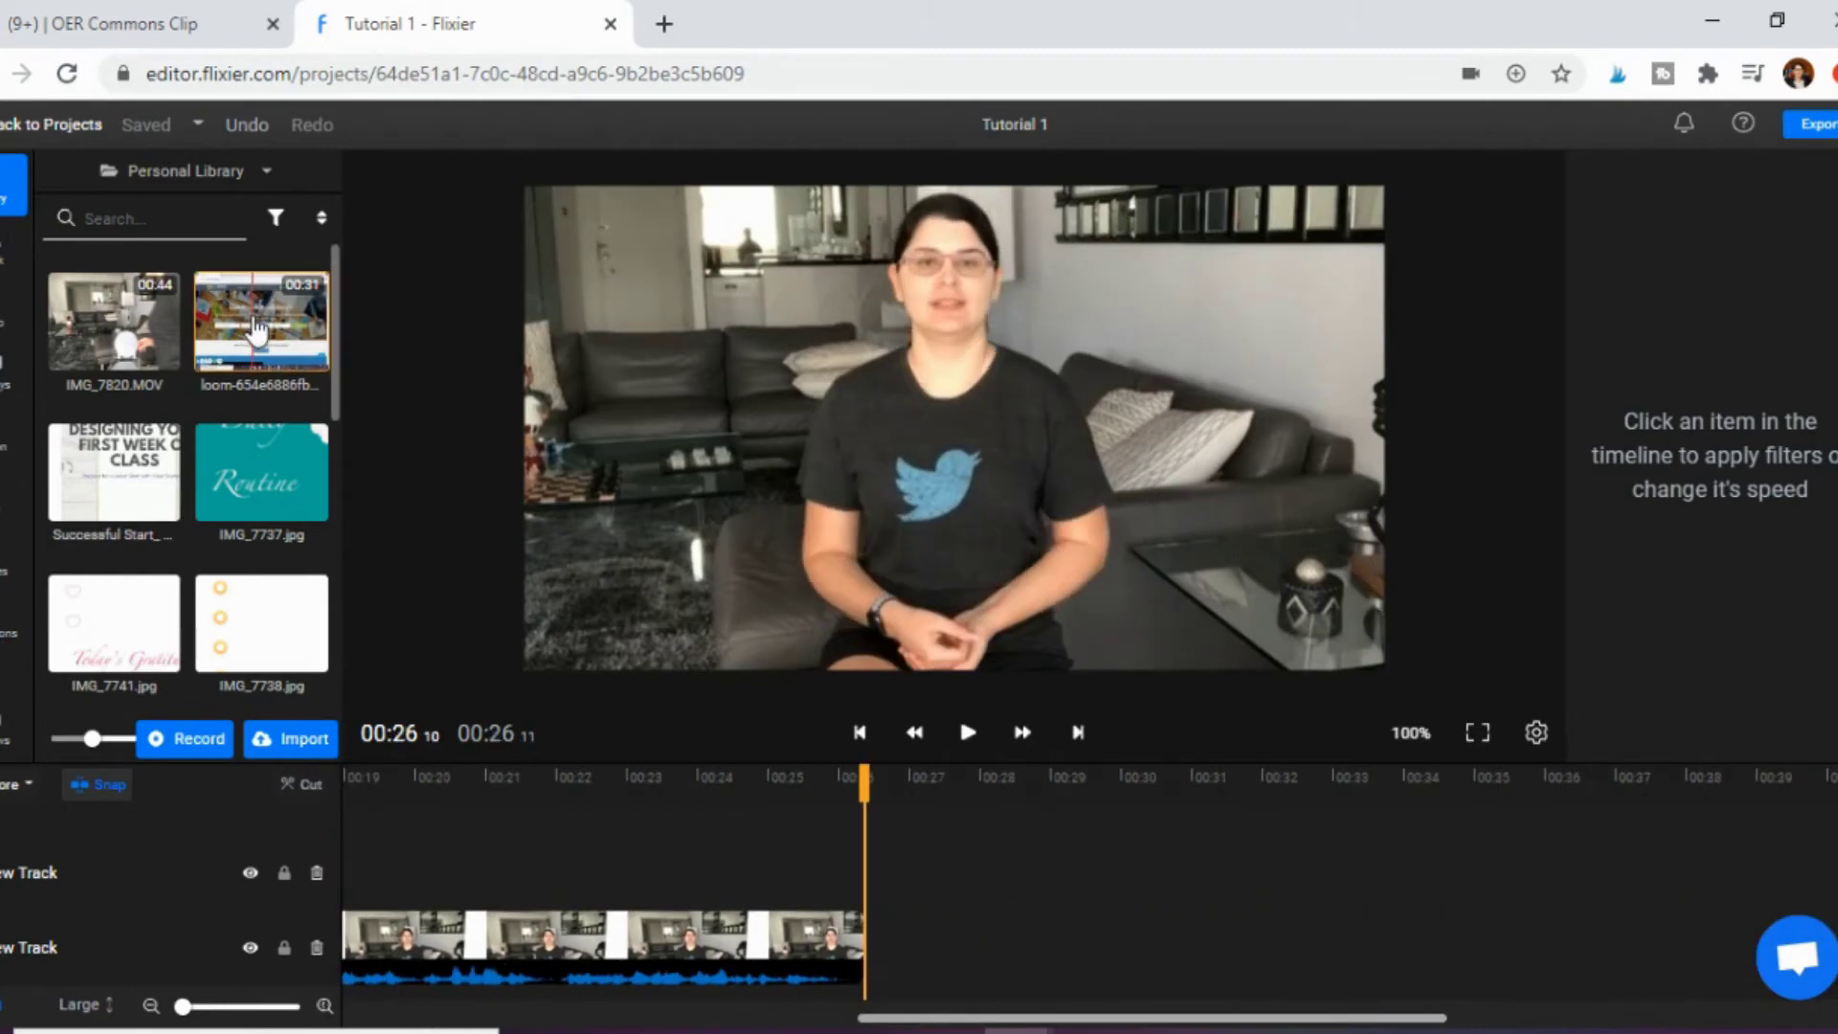
# Add the 00:31 Loom recording directly after the presenter footage at 00:26 10 and play across the join.
pyautogui.moveTo(274, 350); pyautogui.dragTo(865, 935)
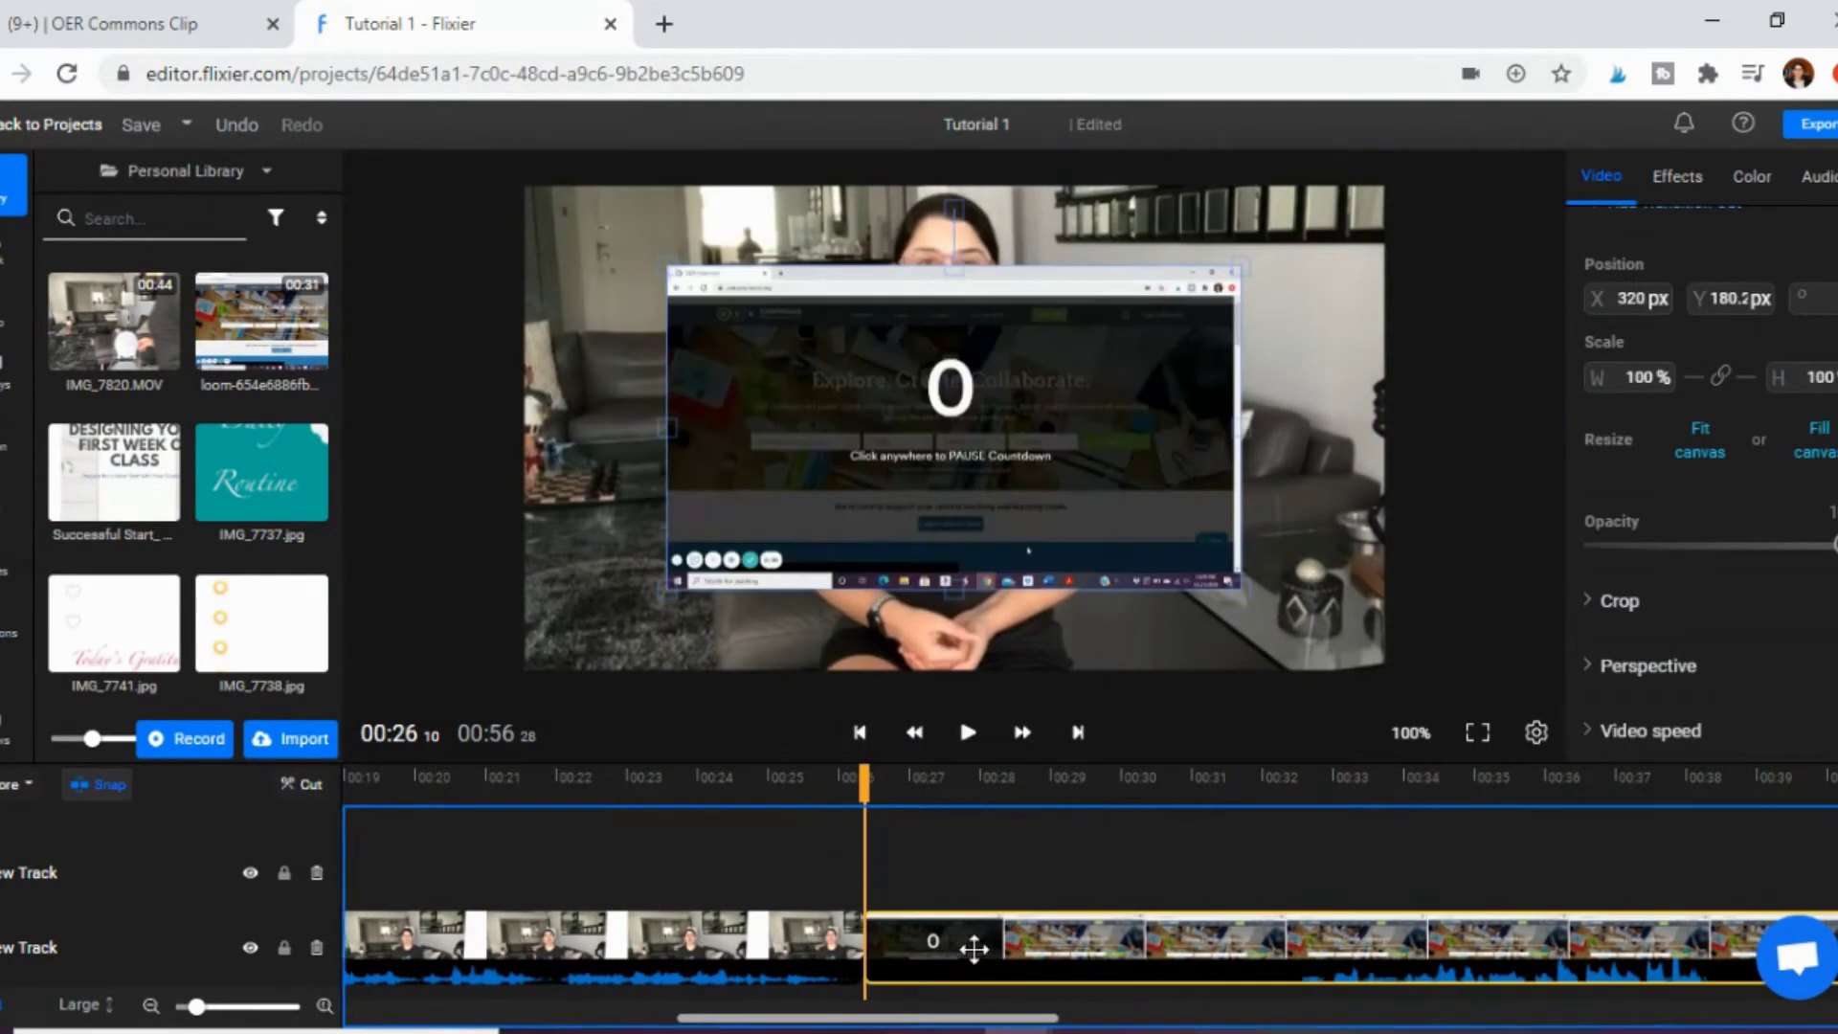
pyautogui.click(804, 866)
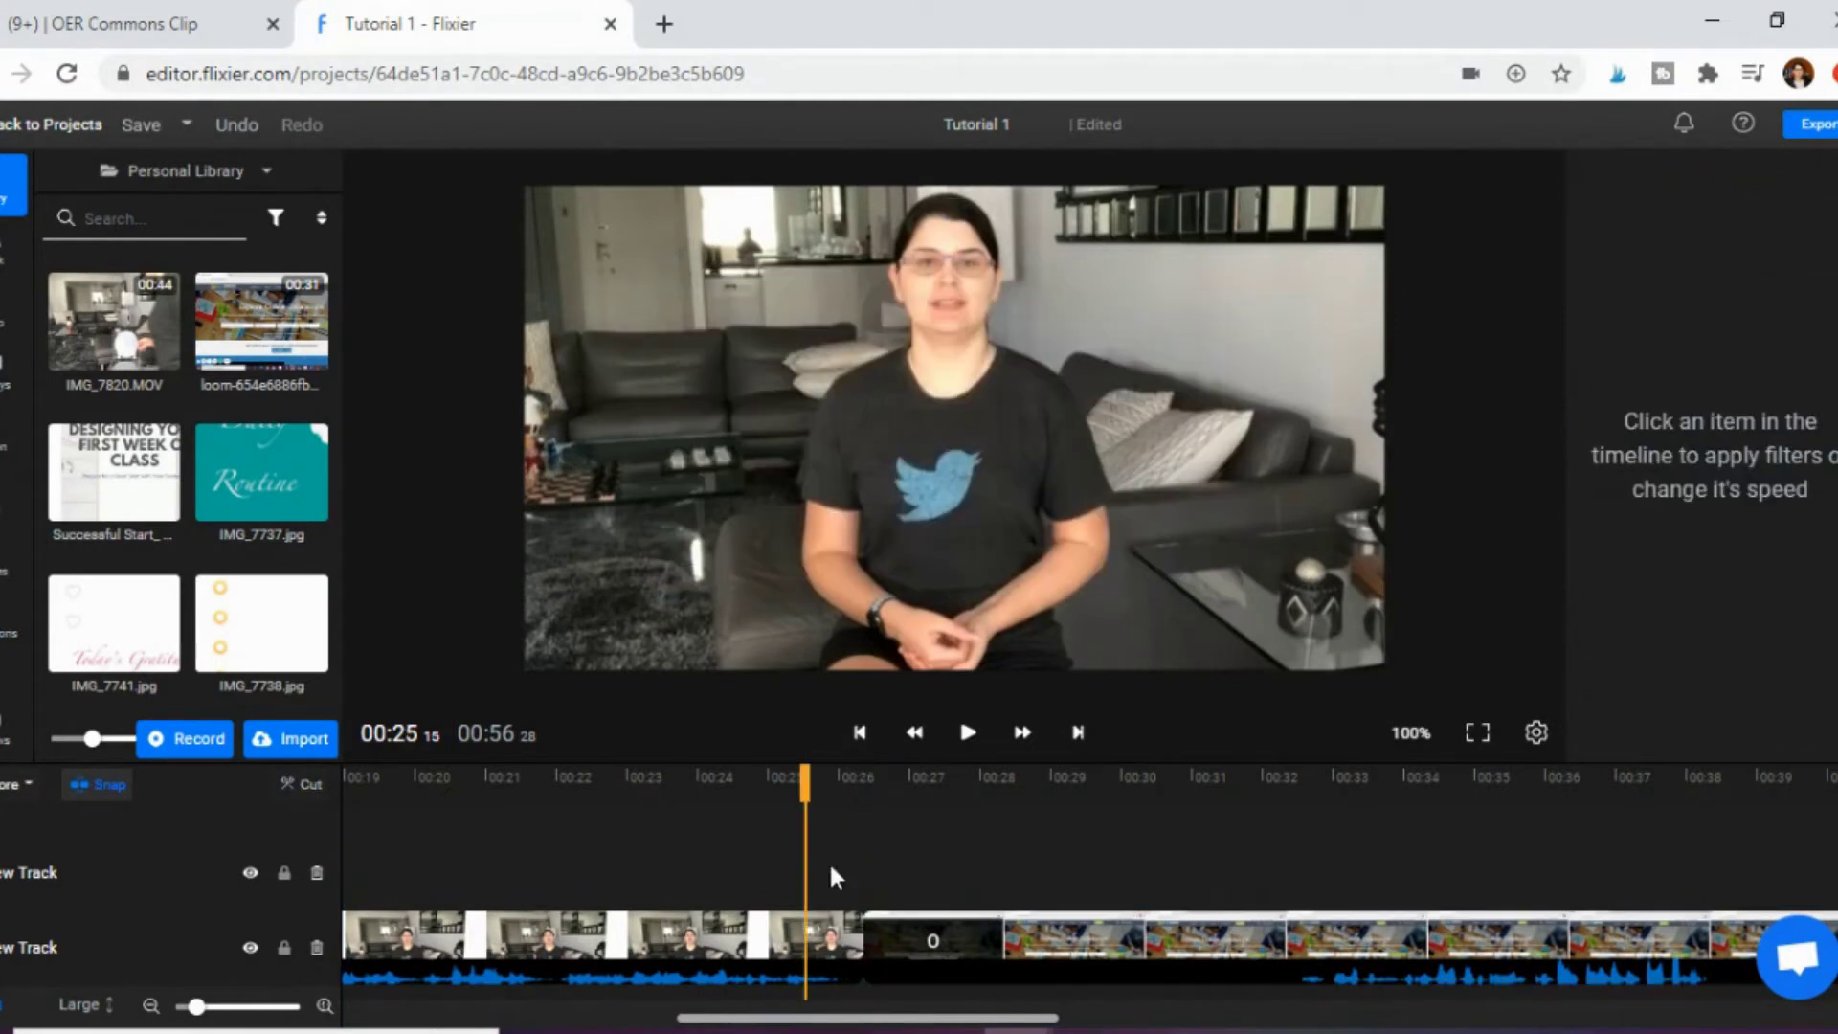
pyautogui.click(990, 940)
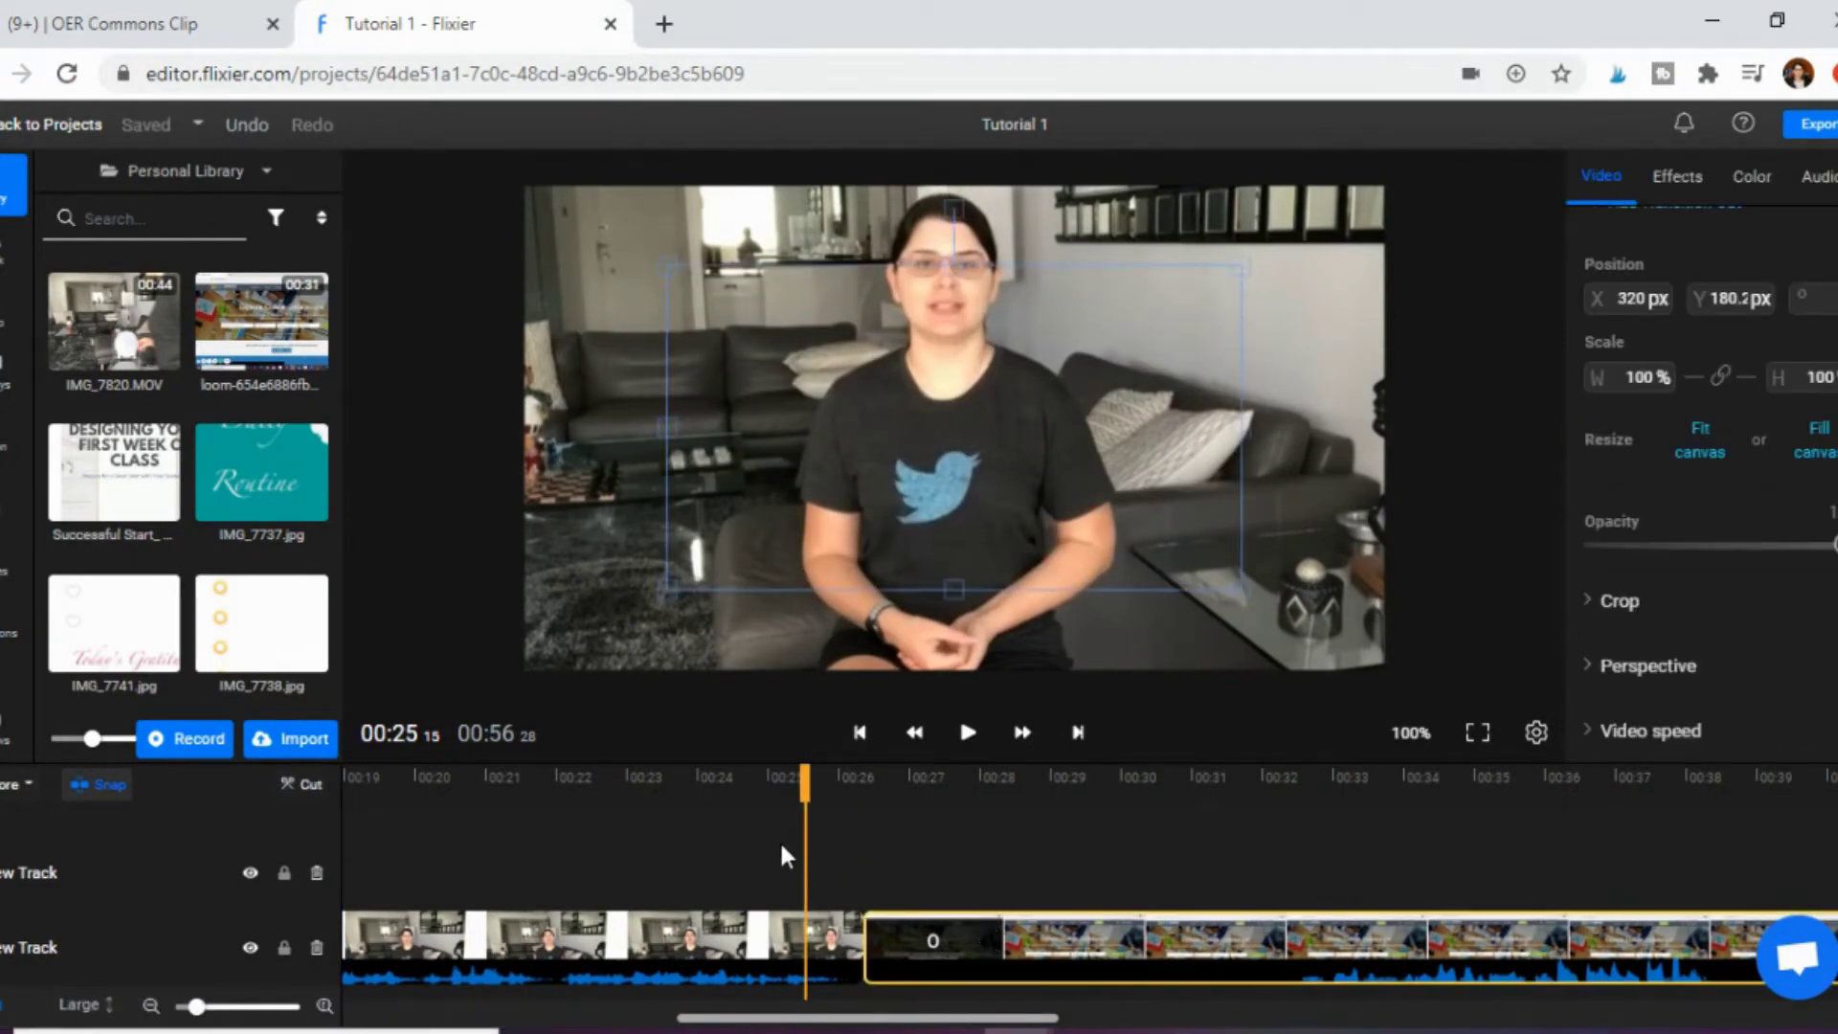
pyautogui.click(829, 869)
pyautogui.click(967, 732)
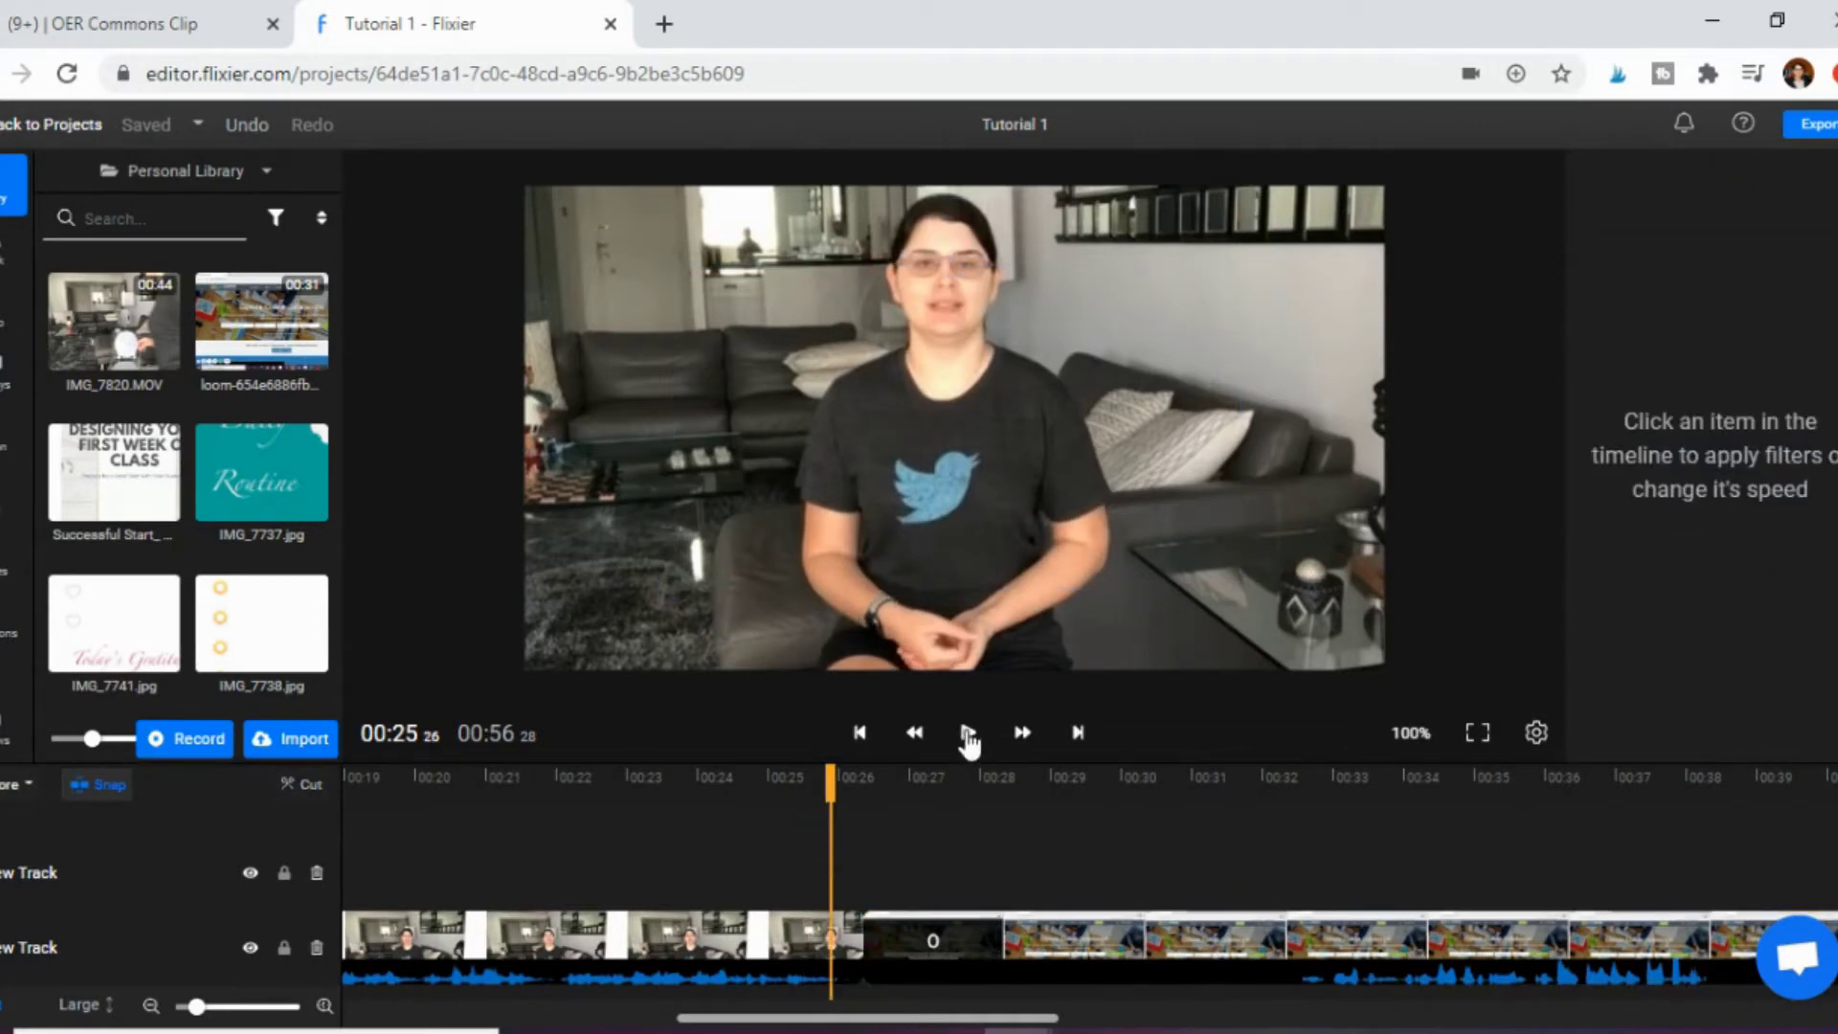
pyautogui.click(967, 732)
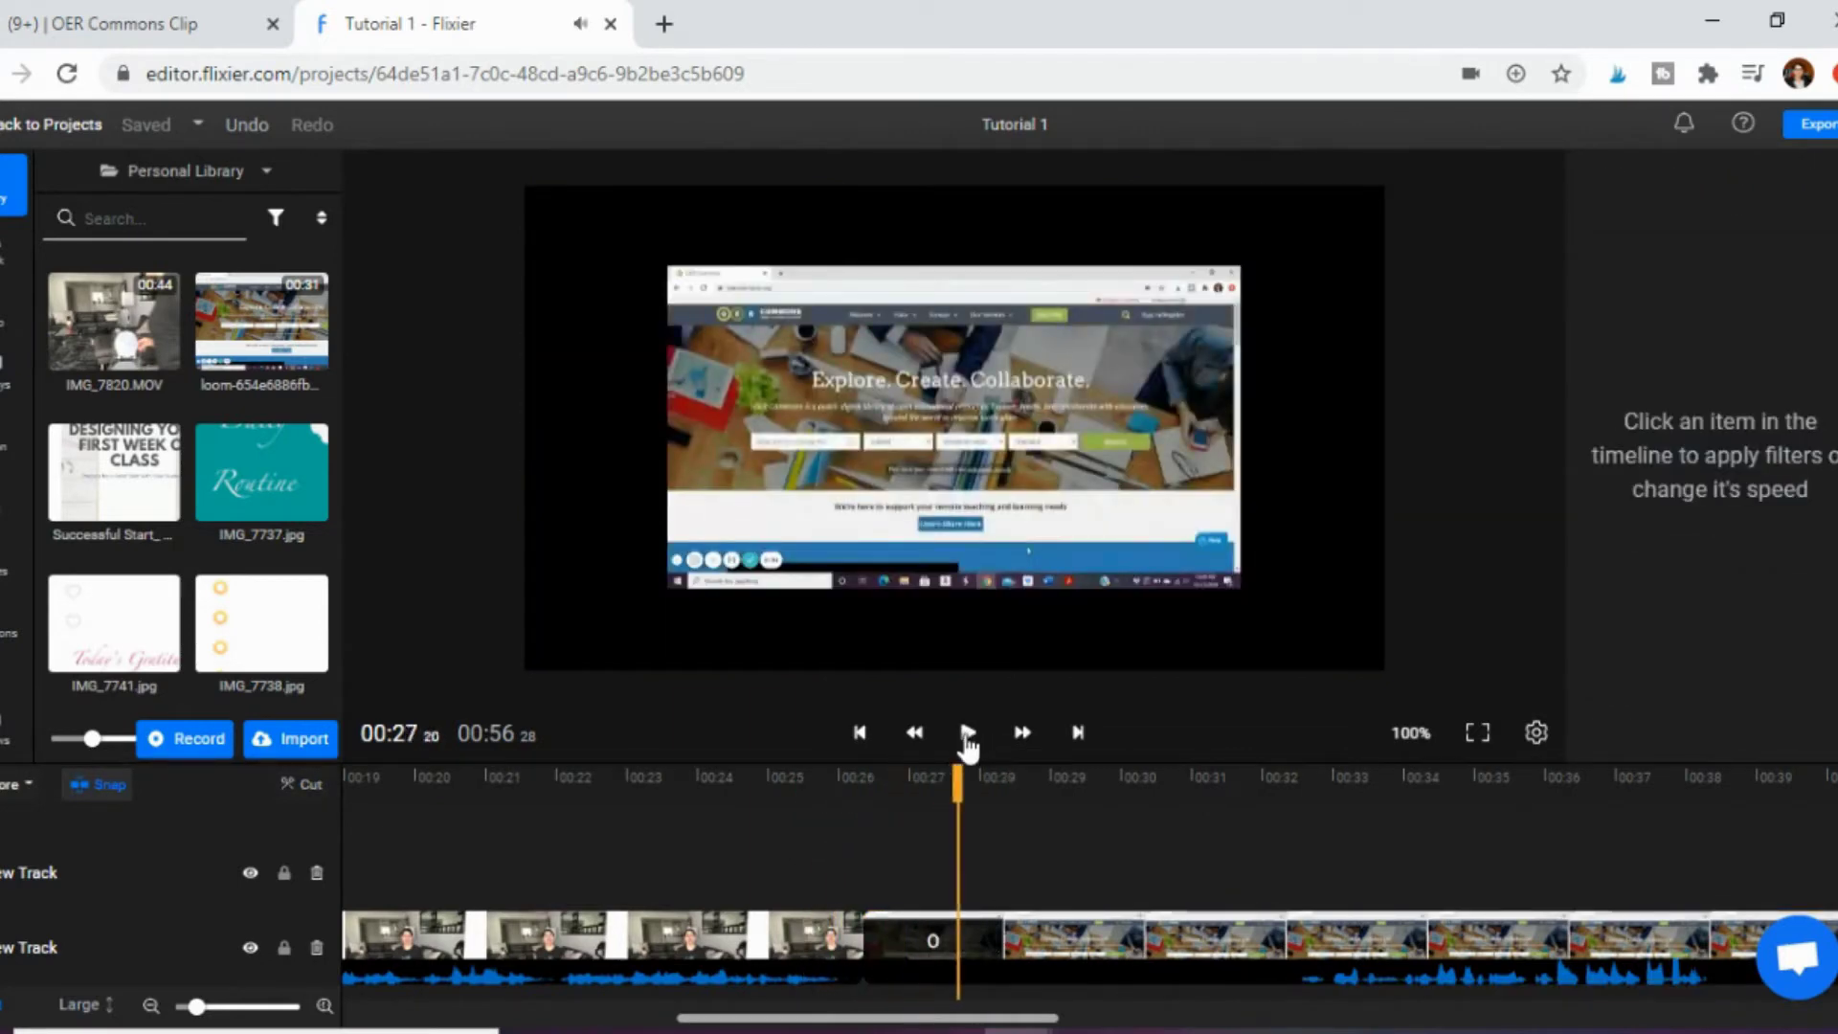
# Enlarge the Loom recording to about 150.1 % at X 0 px, Y 0 px so it fills the canvas, and preview it.
pyautogui.click(1053, 943)
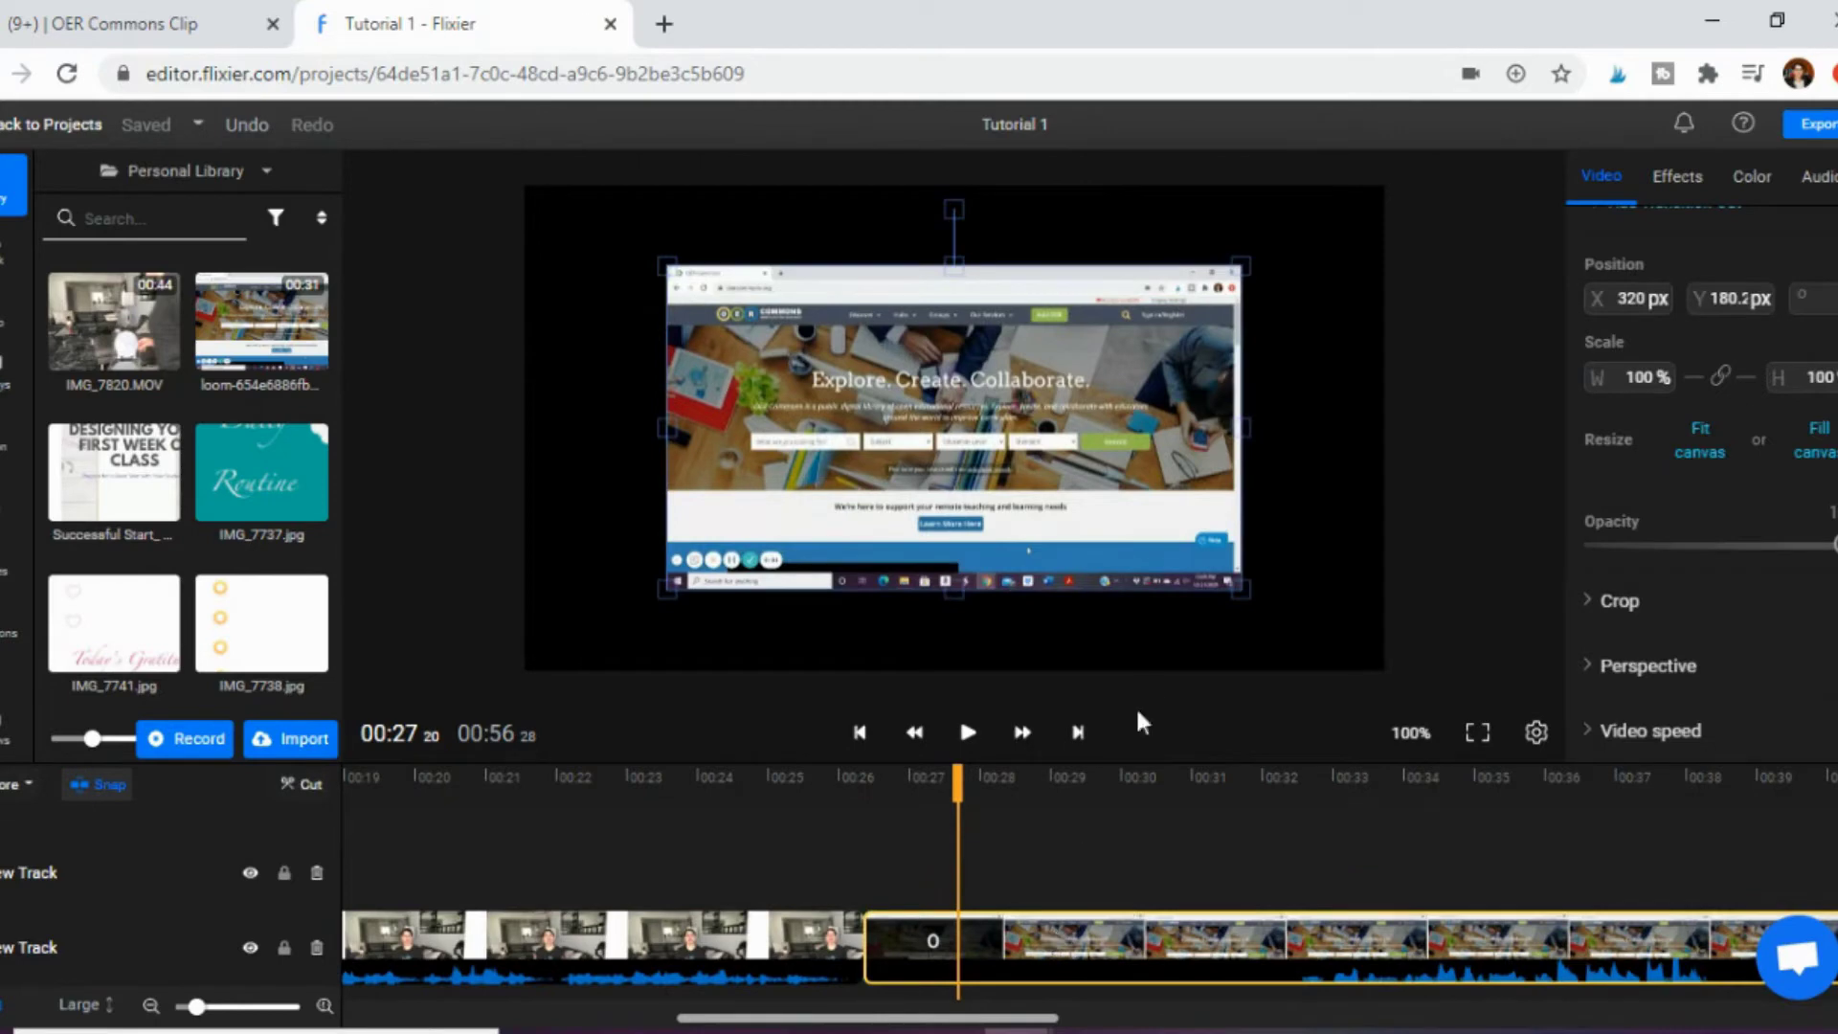
pyautogui.moveTo(1235, 594); pyautogui.dragTo(1384, 670)
pyautogui.moveTo(657, 260); pyautogui.dragTo(523, 183)
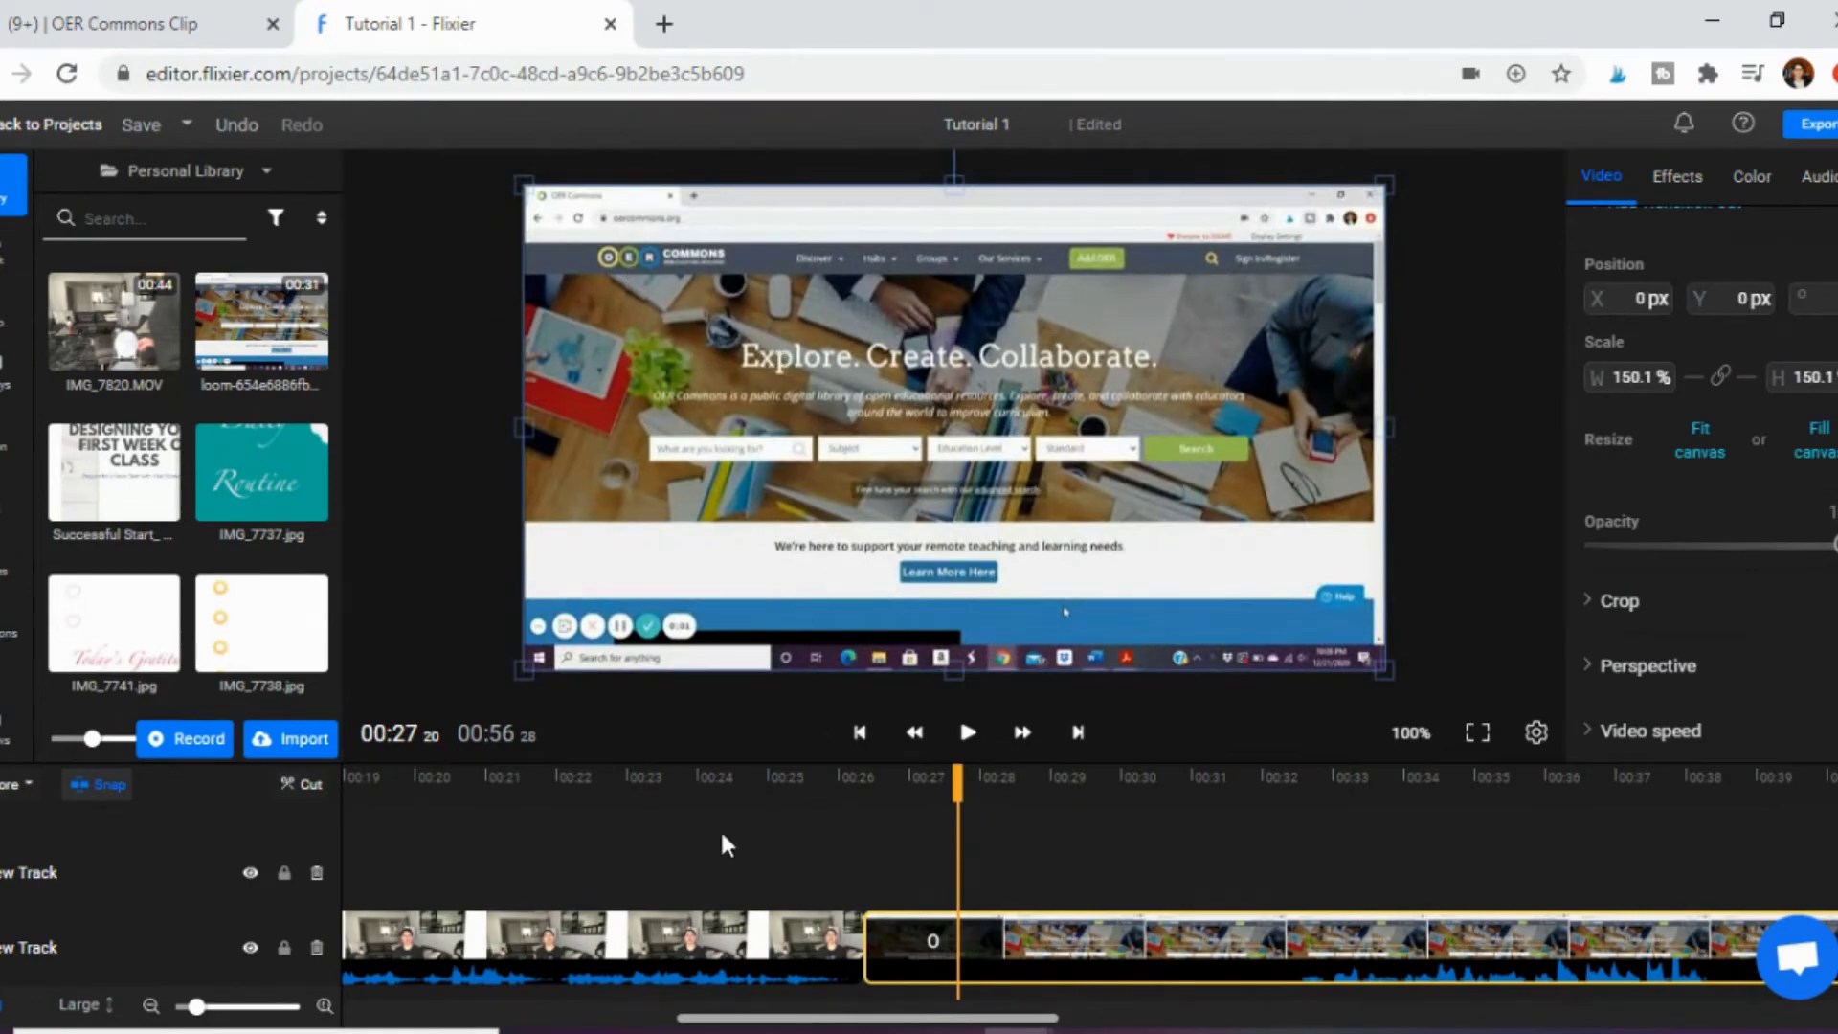
pyautogui.click(767, 829)
pyautogui.click(968, 732)
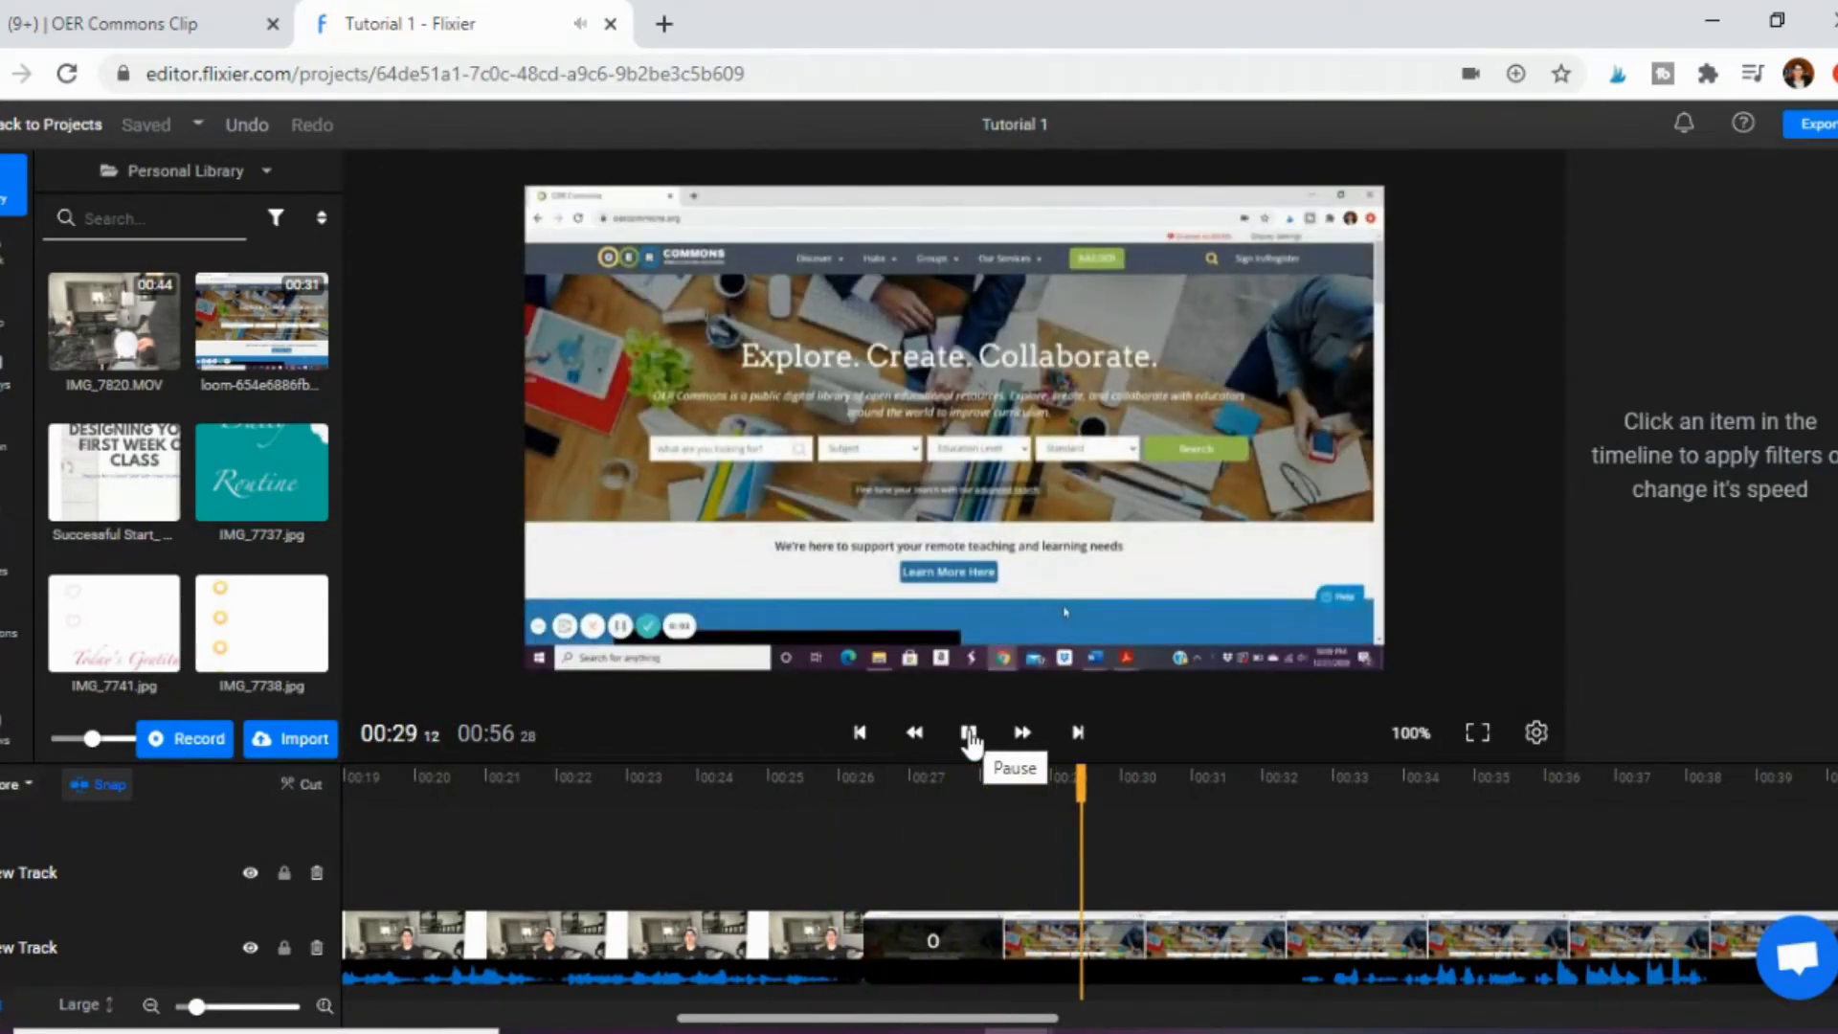
pyautogui.click(969, 734)
# Cut away the start of the Loom recording before 00:32 07 and move the remainder against the presenter footage.
pyautogui.moveTo(972, 1015); pyautogui.dragTo(1070, 1017)
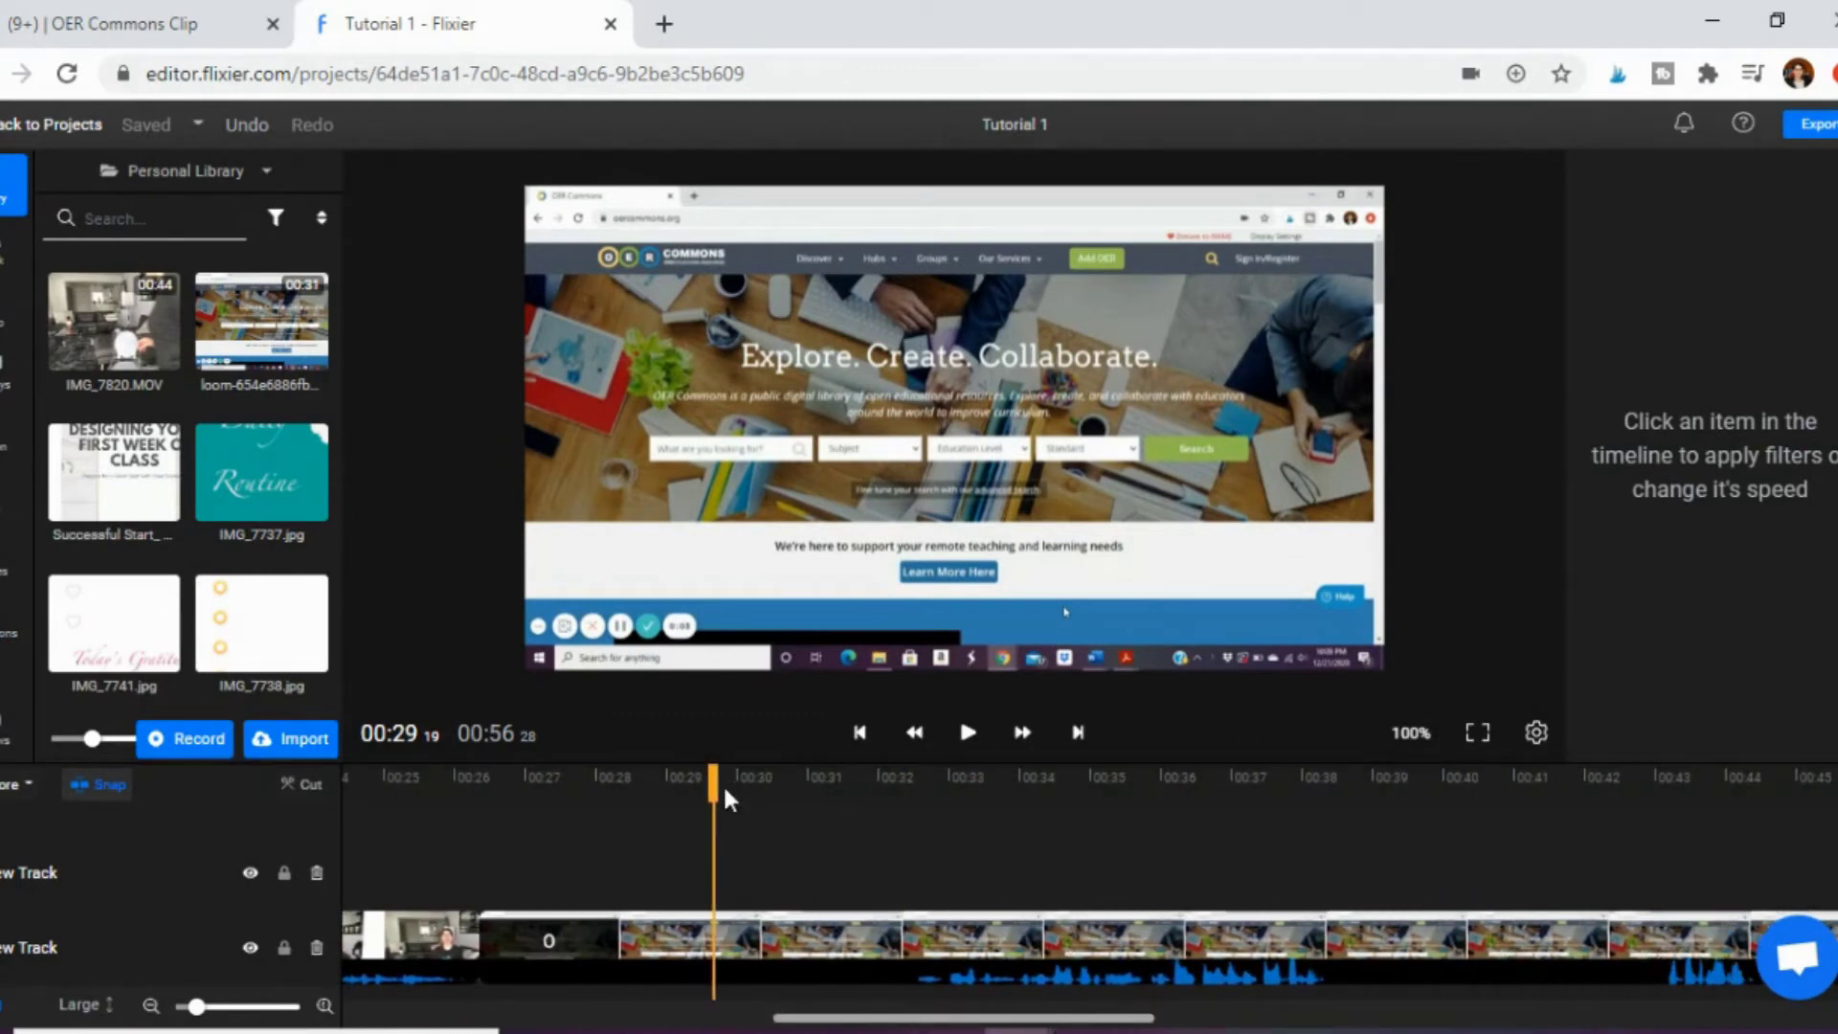
pyautogui.click(860, 942)
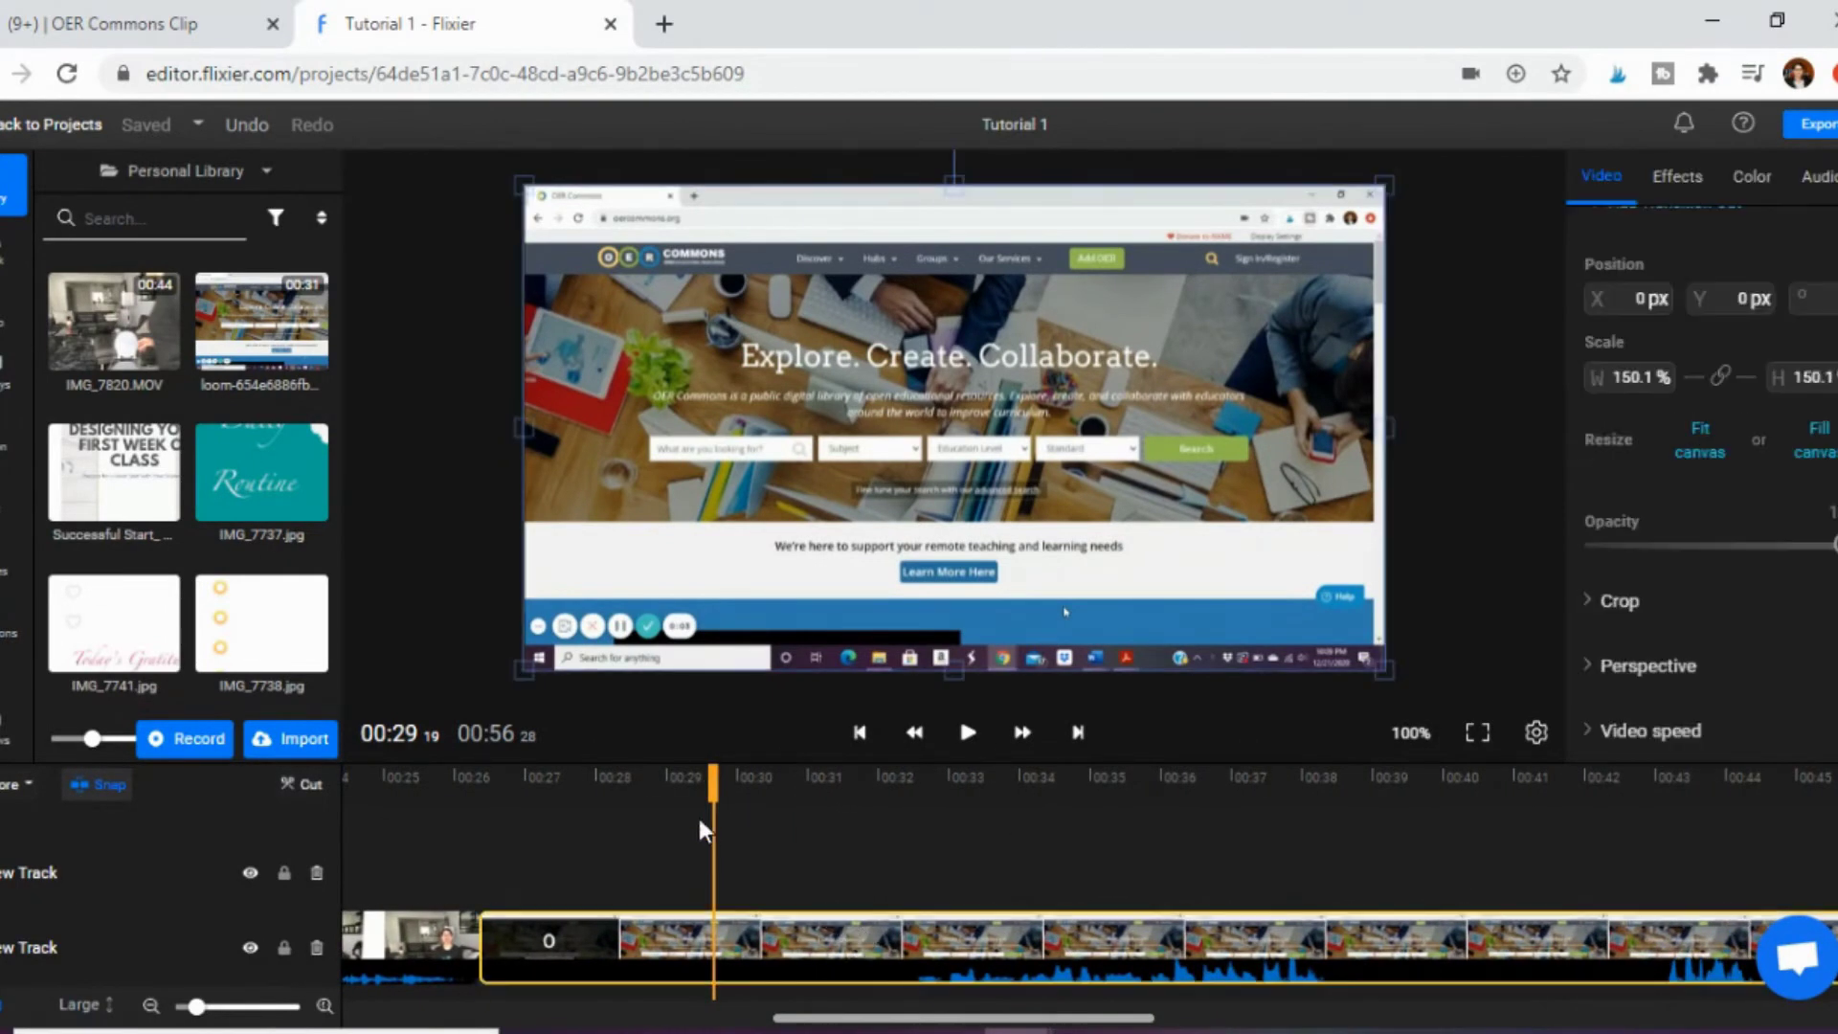
pyautogui.moveTo(709, 781); pyautogui.dragTo(894, 795)
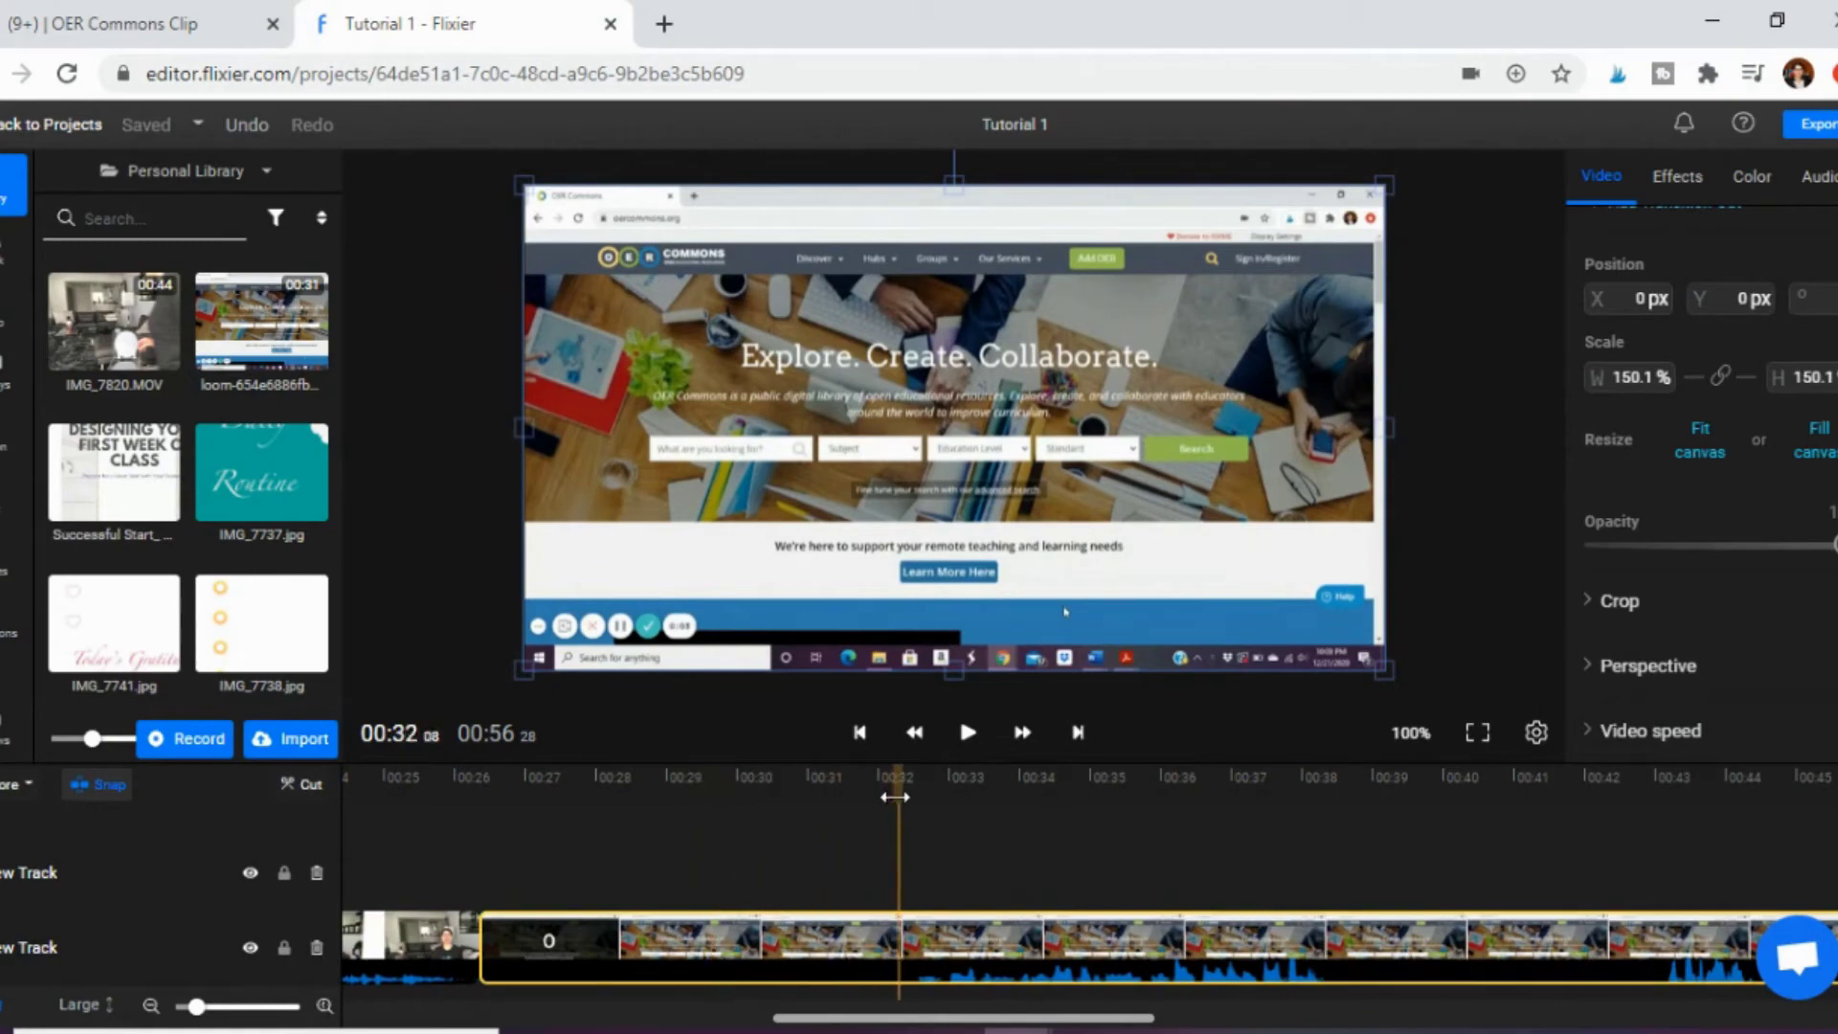
pyautogui.press('s')
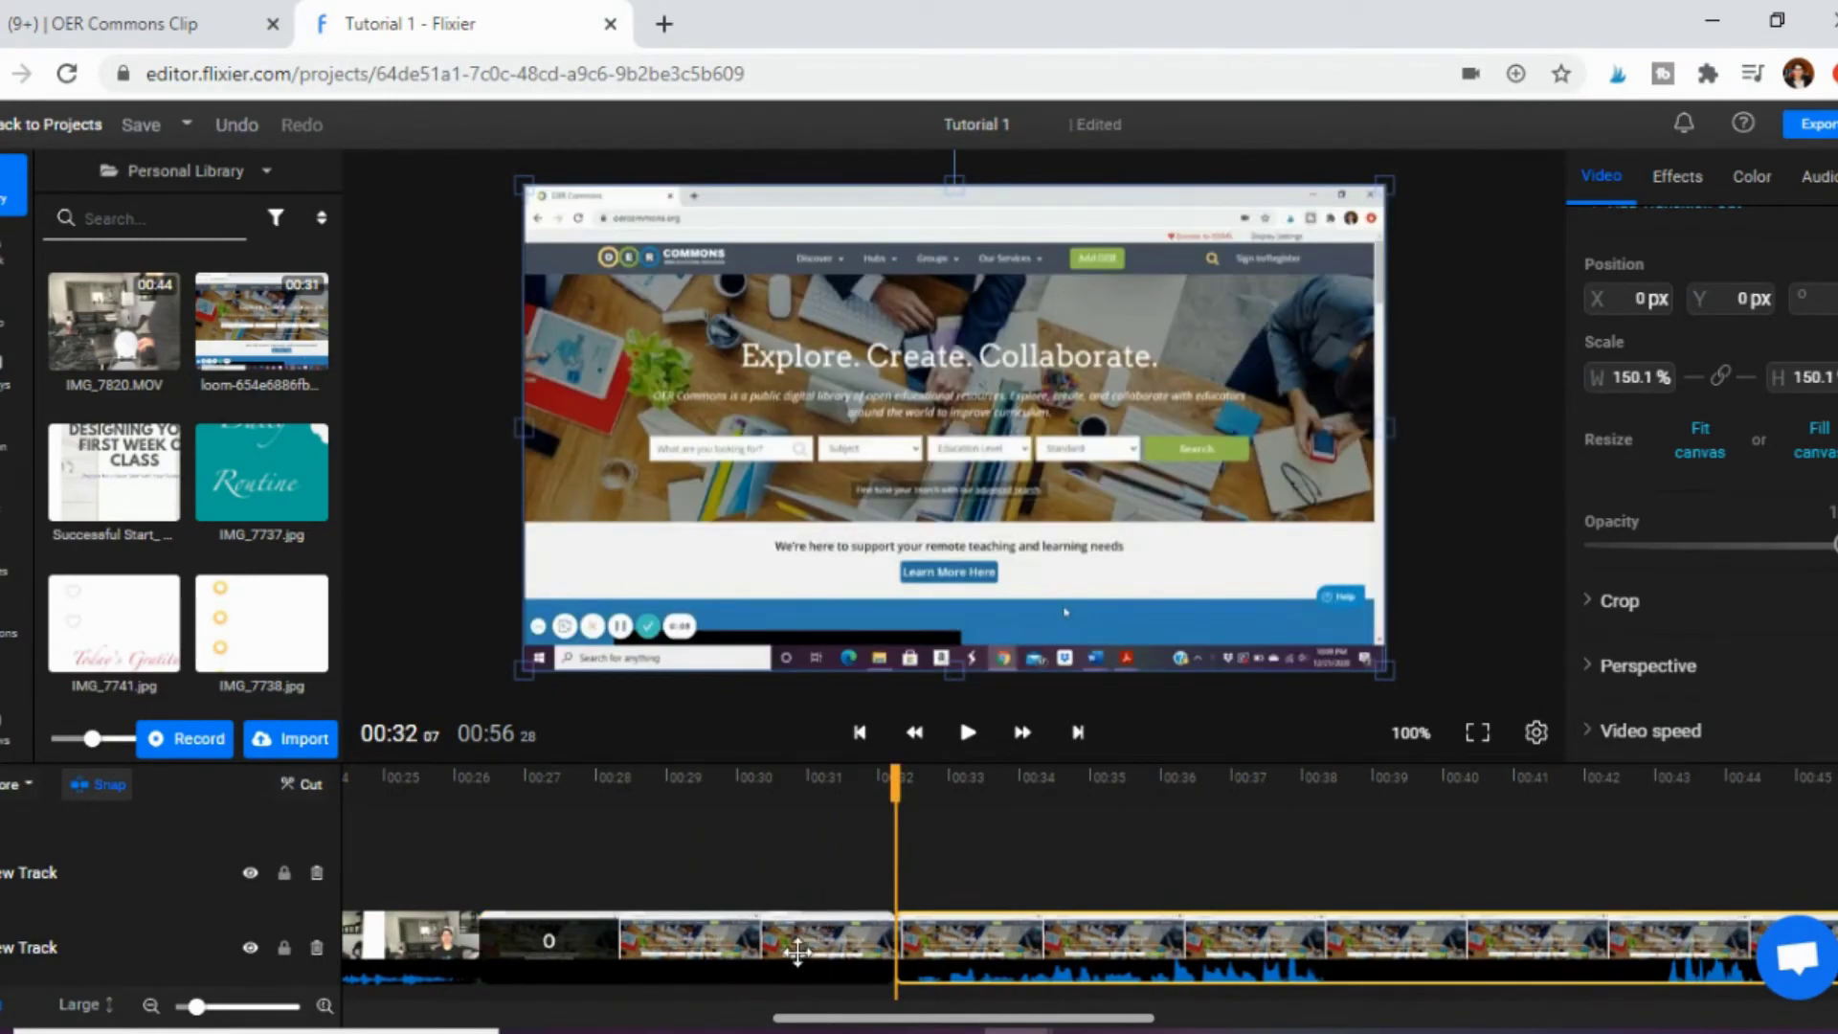
pyautogui.press('Delete')
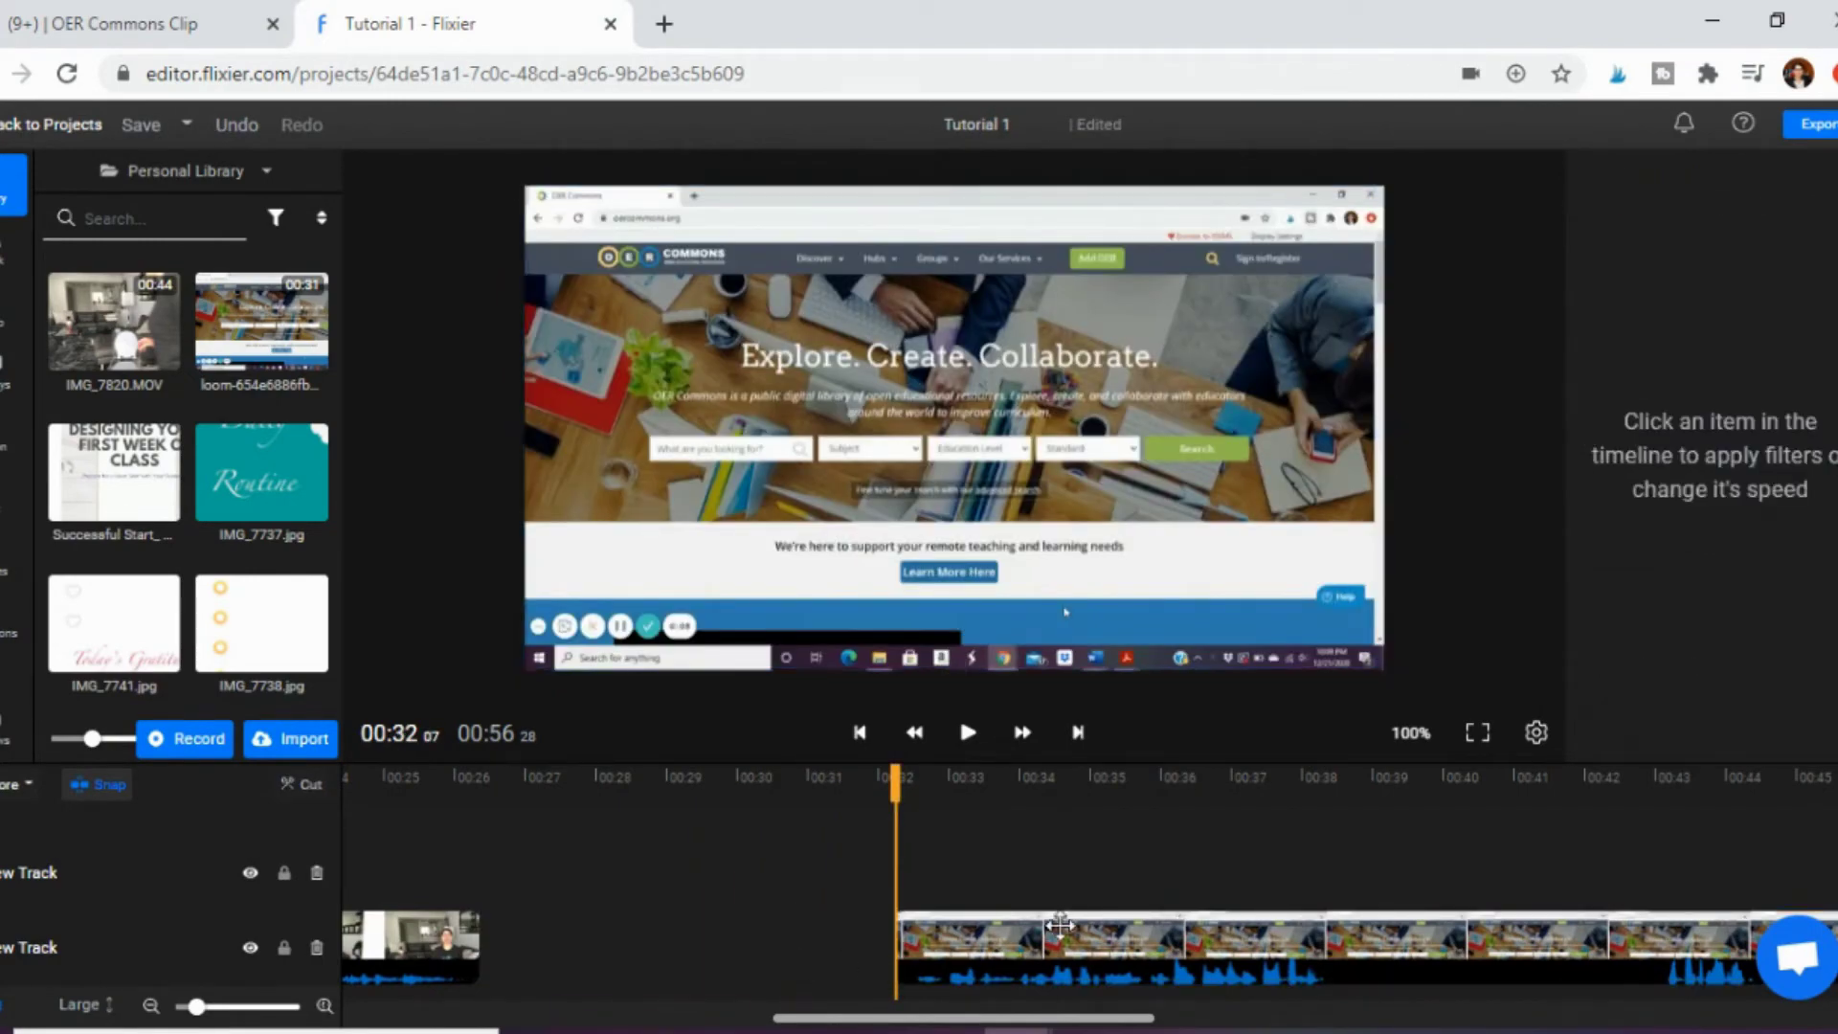
pyautogui.moveTo(789, 933); pyautogui.dragTo(656, 919)
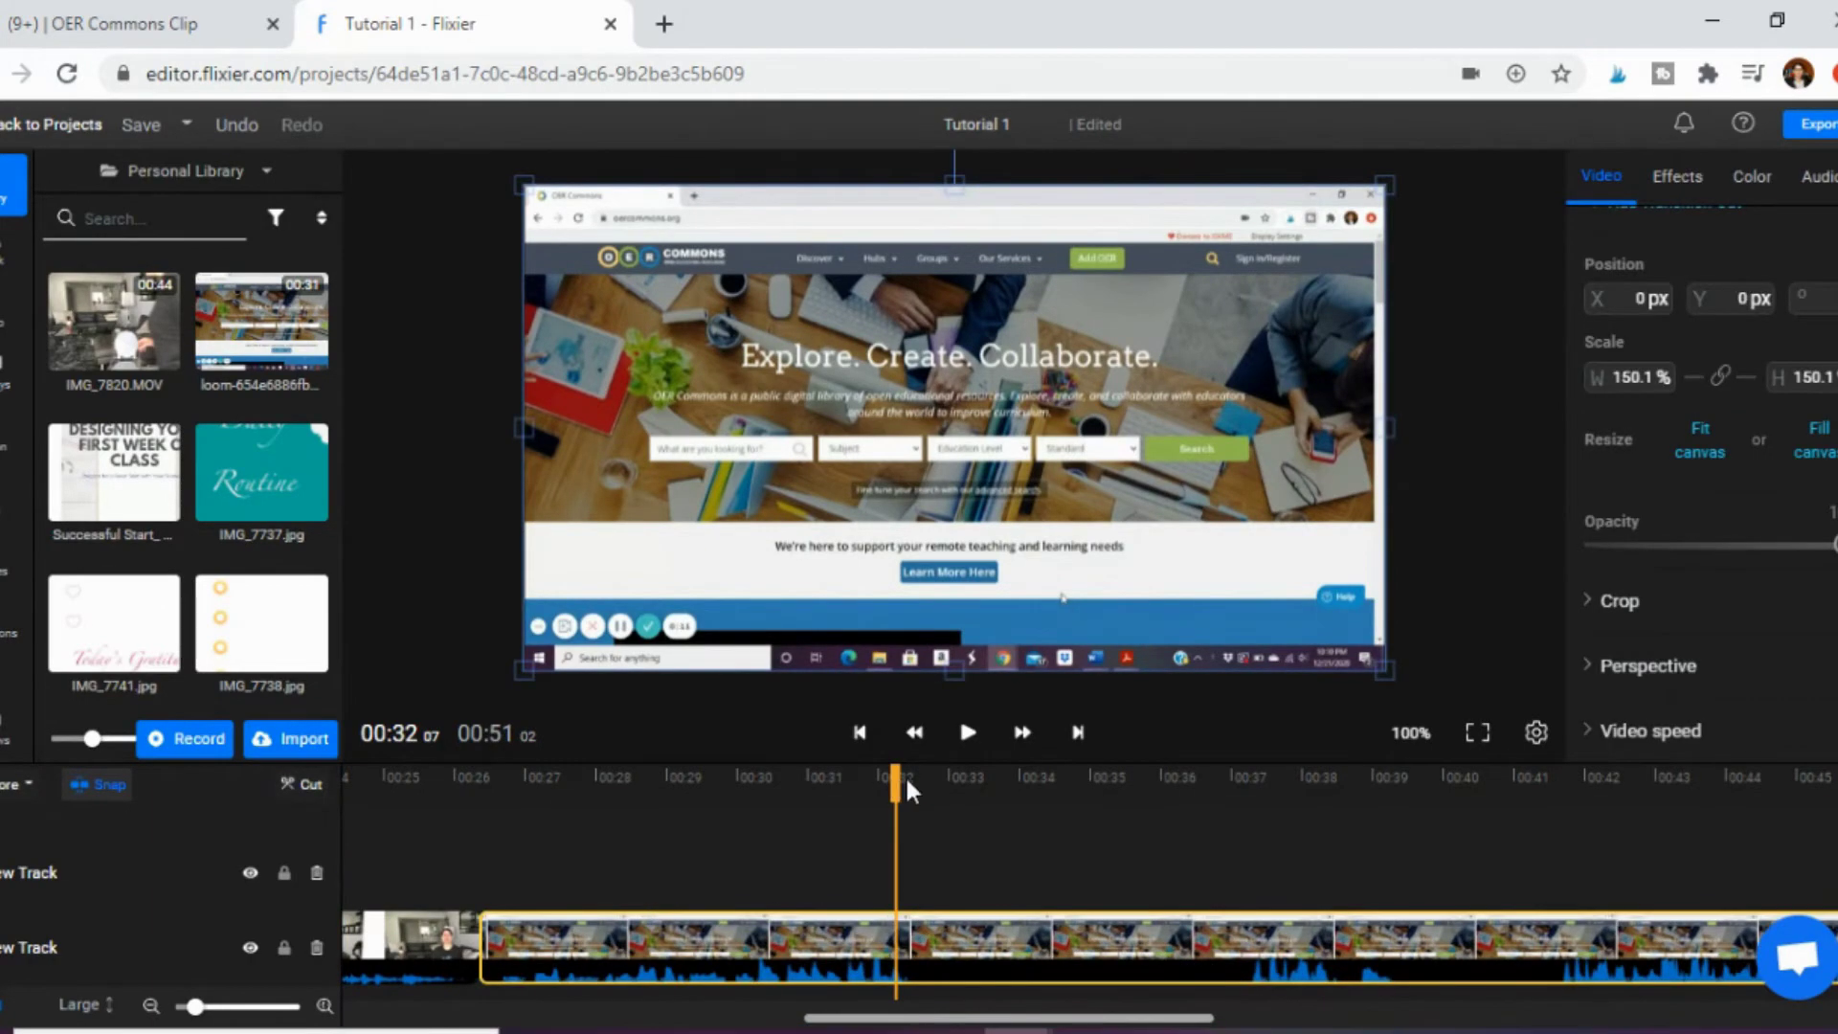
# Split the Loom recording at the end of its first spoken passage, at 00:37 00 and at 00:41 10.
pyautogui.moveTo(900, 785); pyautogui.dragTo(1230, 809)
pyautogui.press('s')
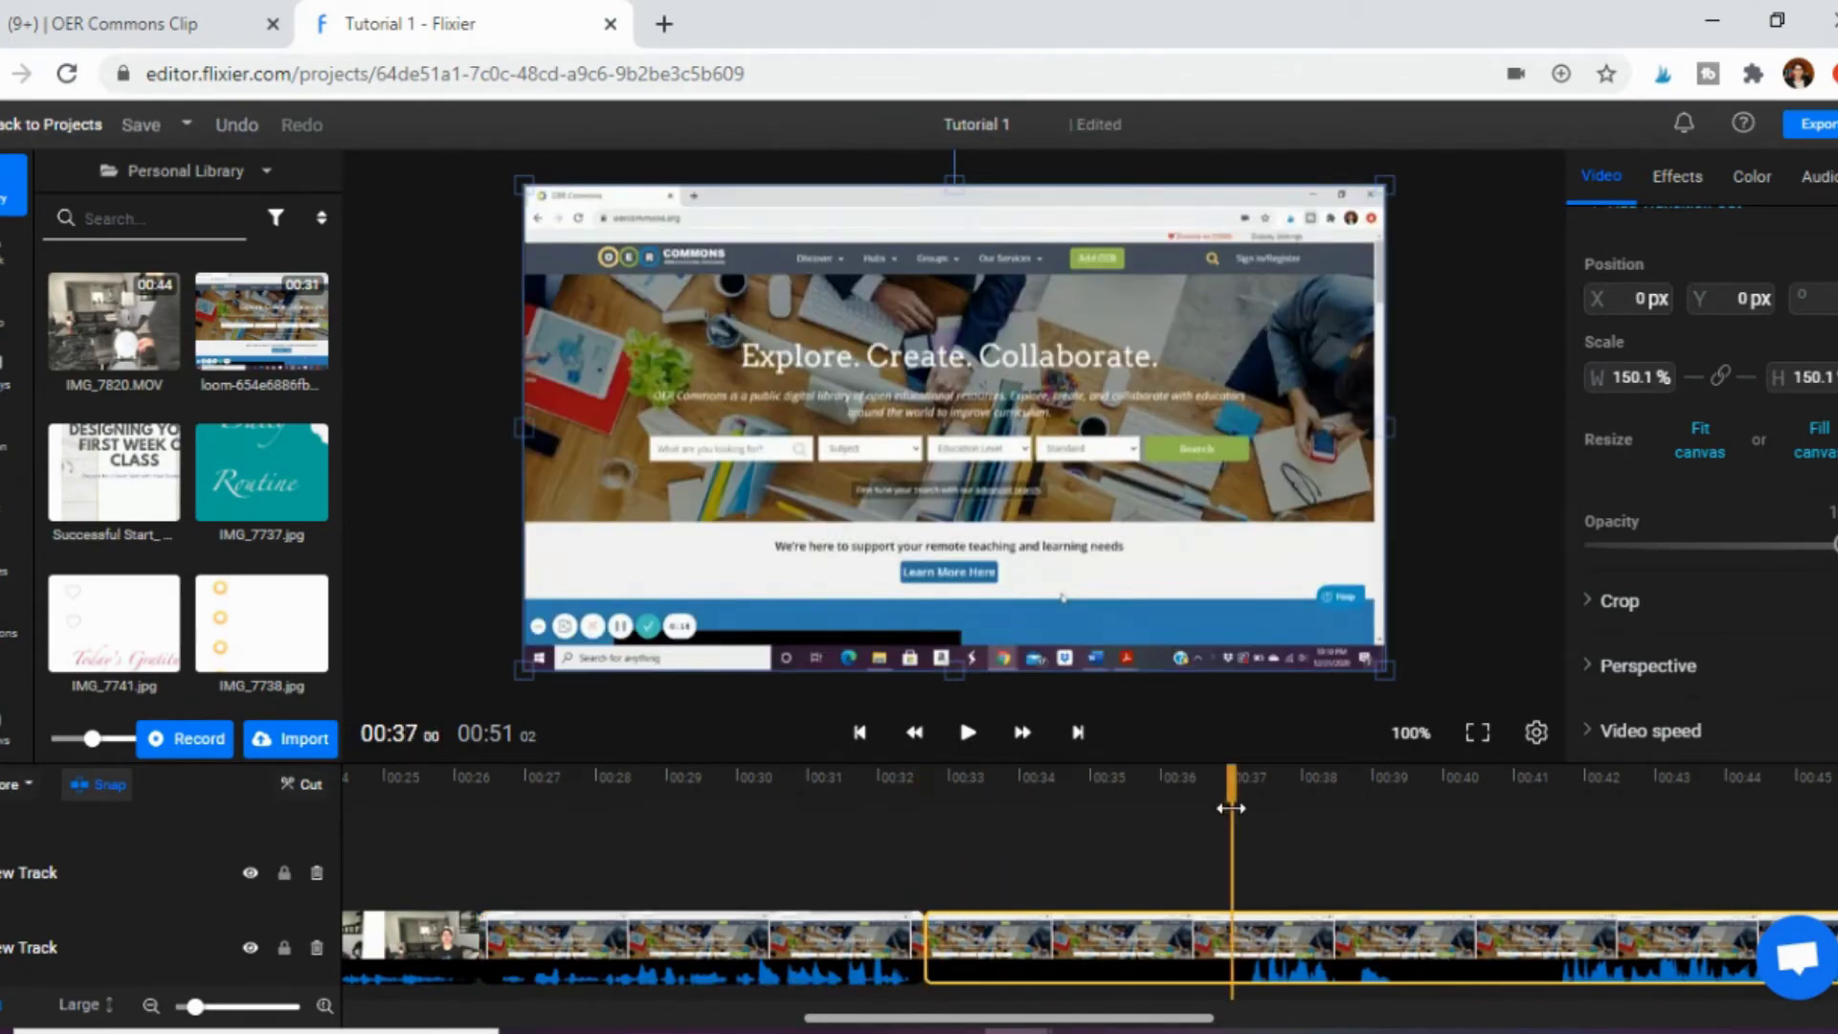
pyautogui.press('s')
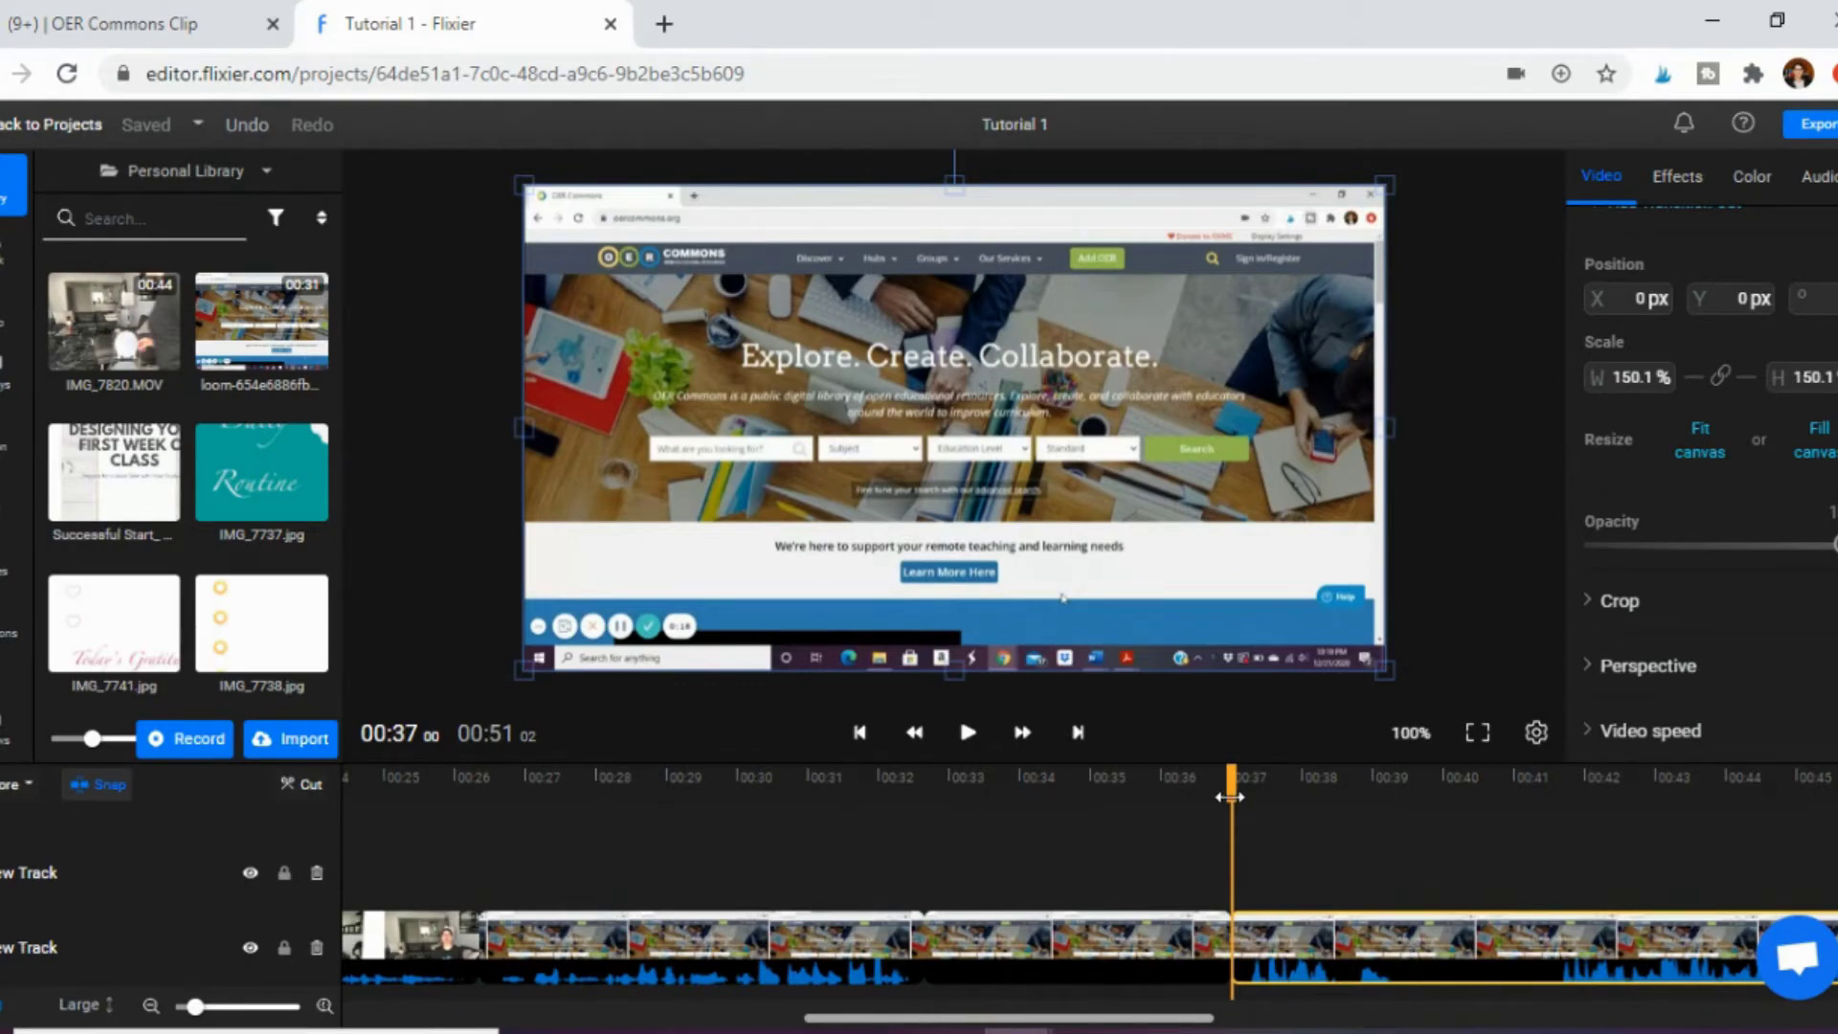
pyautogui.moveTo(1229, 790); pyautogui.dragTo(1538, 822)
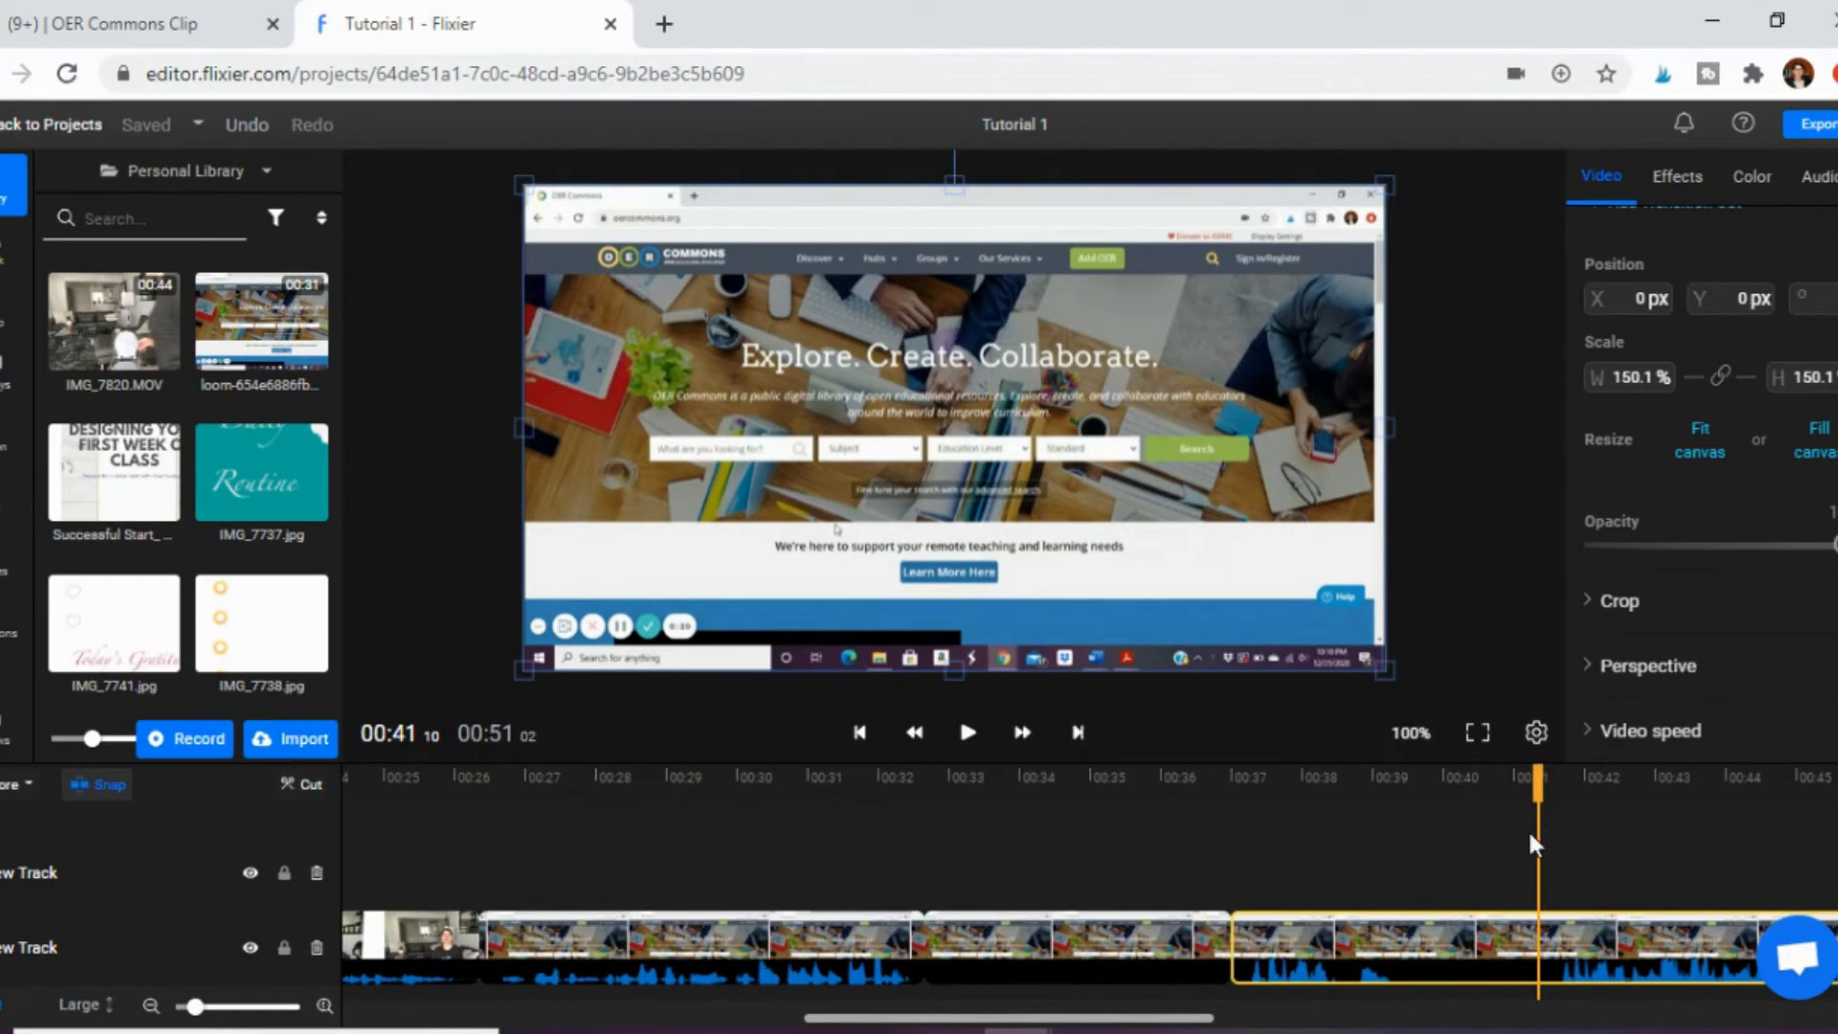
pyautogui.press('c')
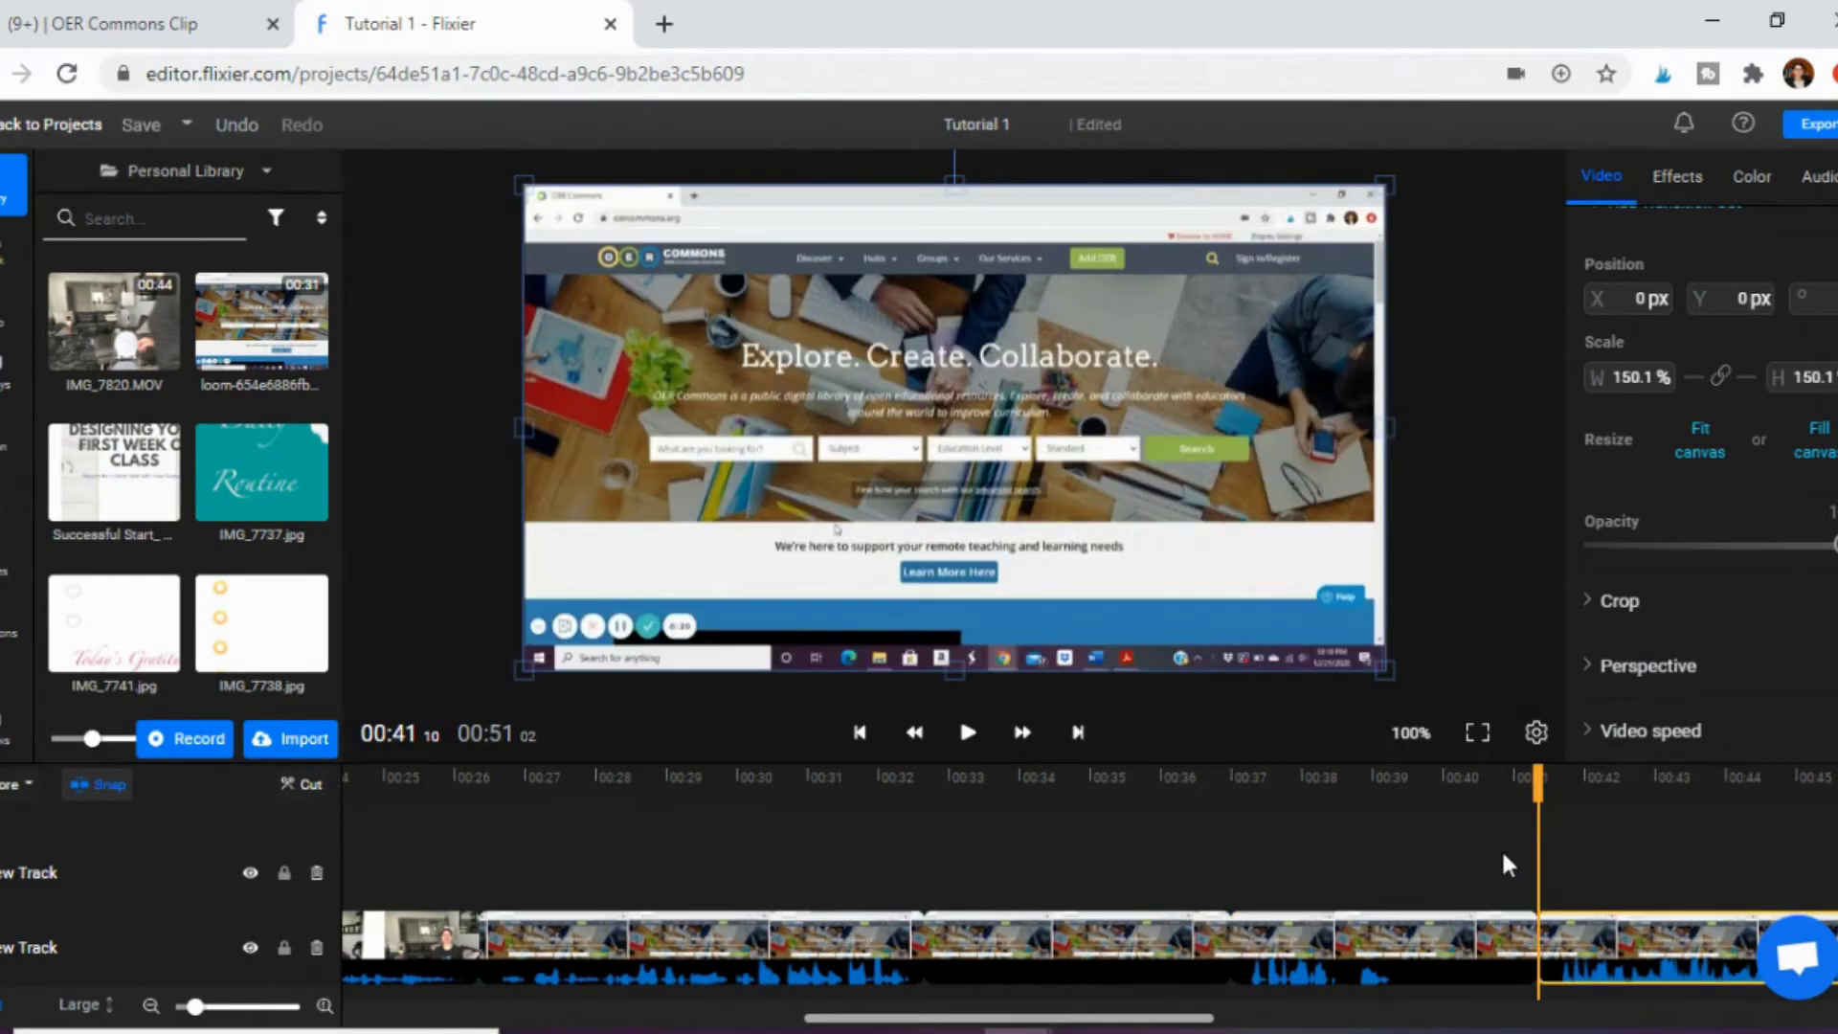
# Delete the two middle Loom segments up to 00:41 10 and move the last segment against the first one.
pyautogui.click(1121, 931)
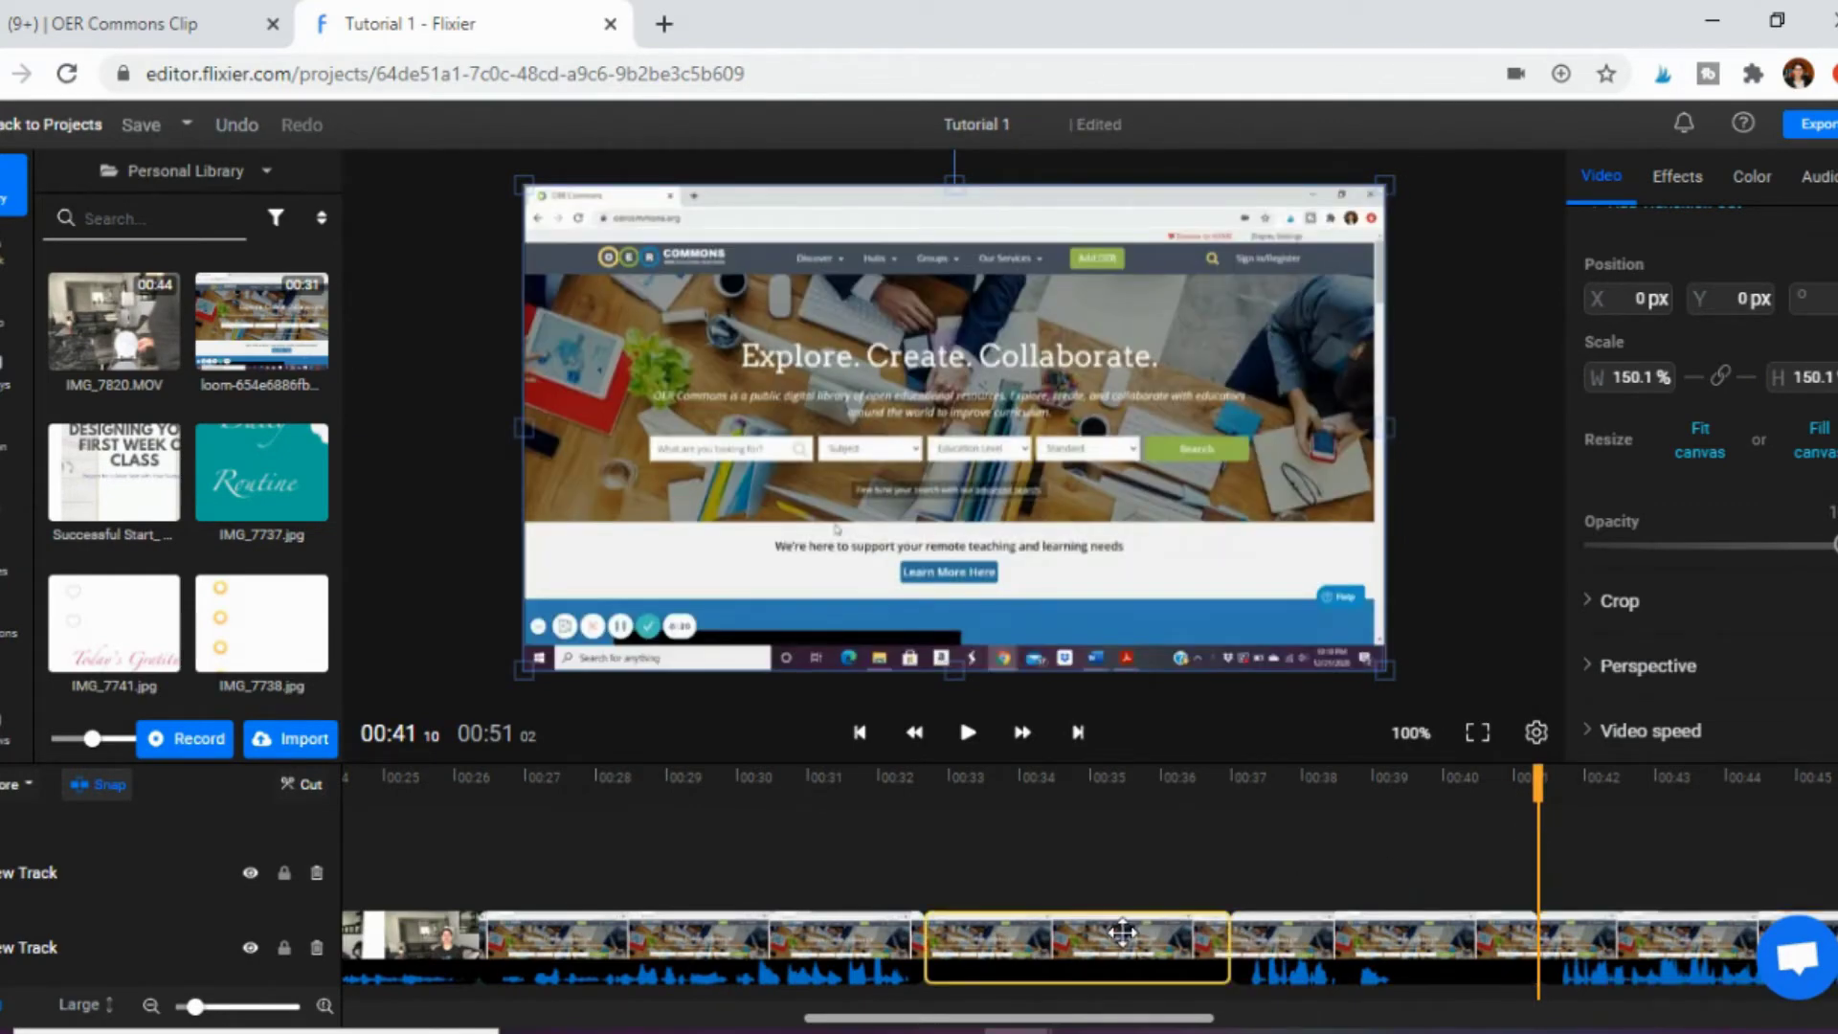
pyautogui.press('Delete')
pyautogui.click(1322, 950)
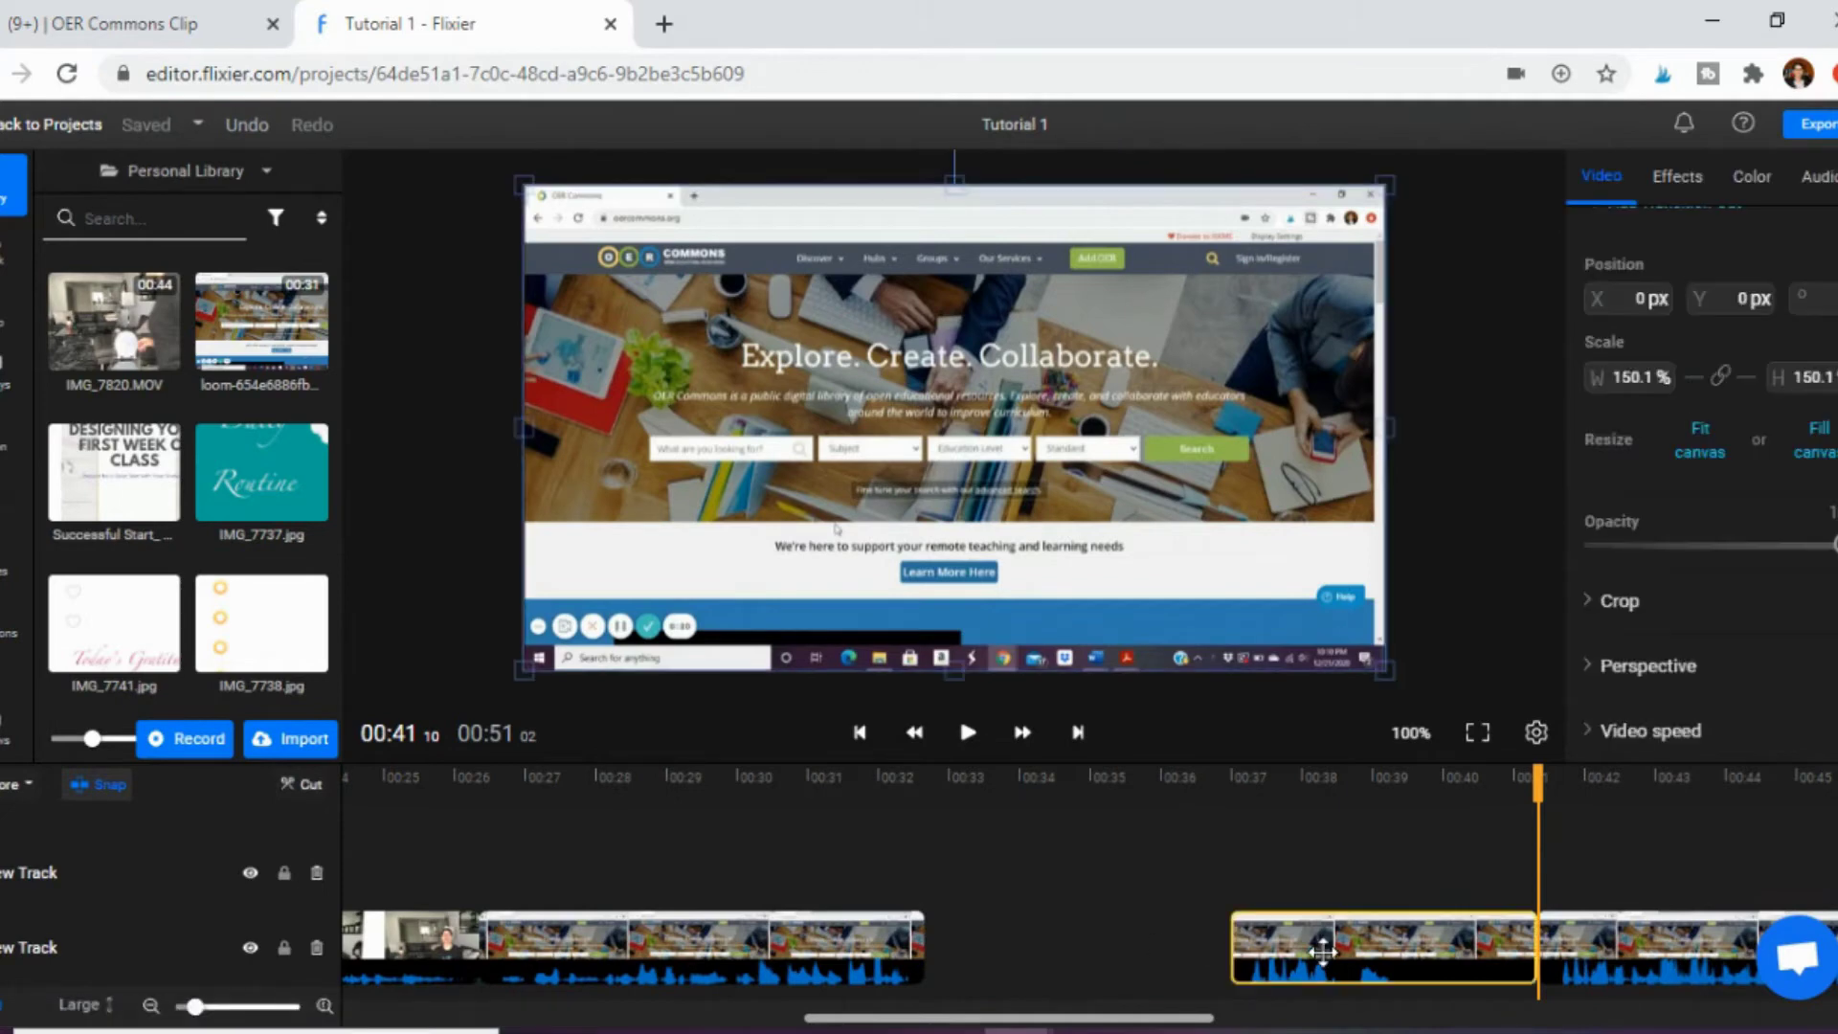
pyautogui.press('Delete')
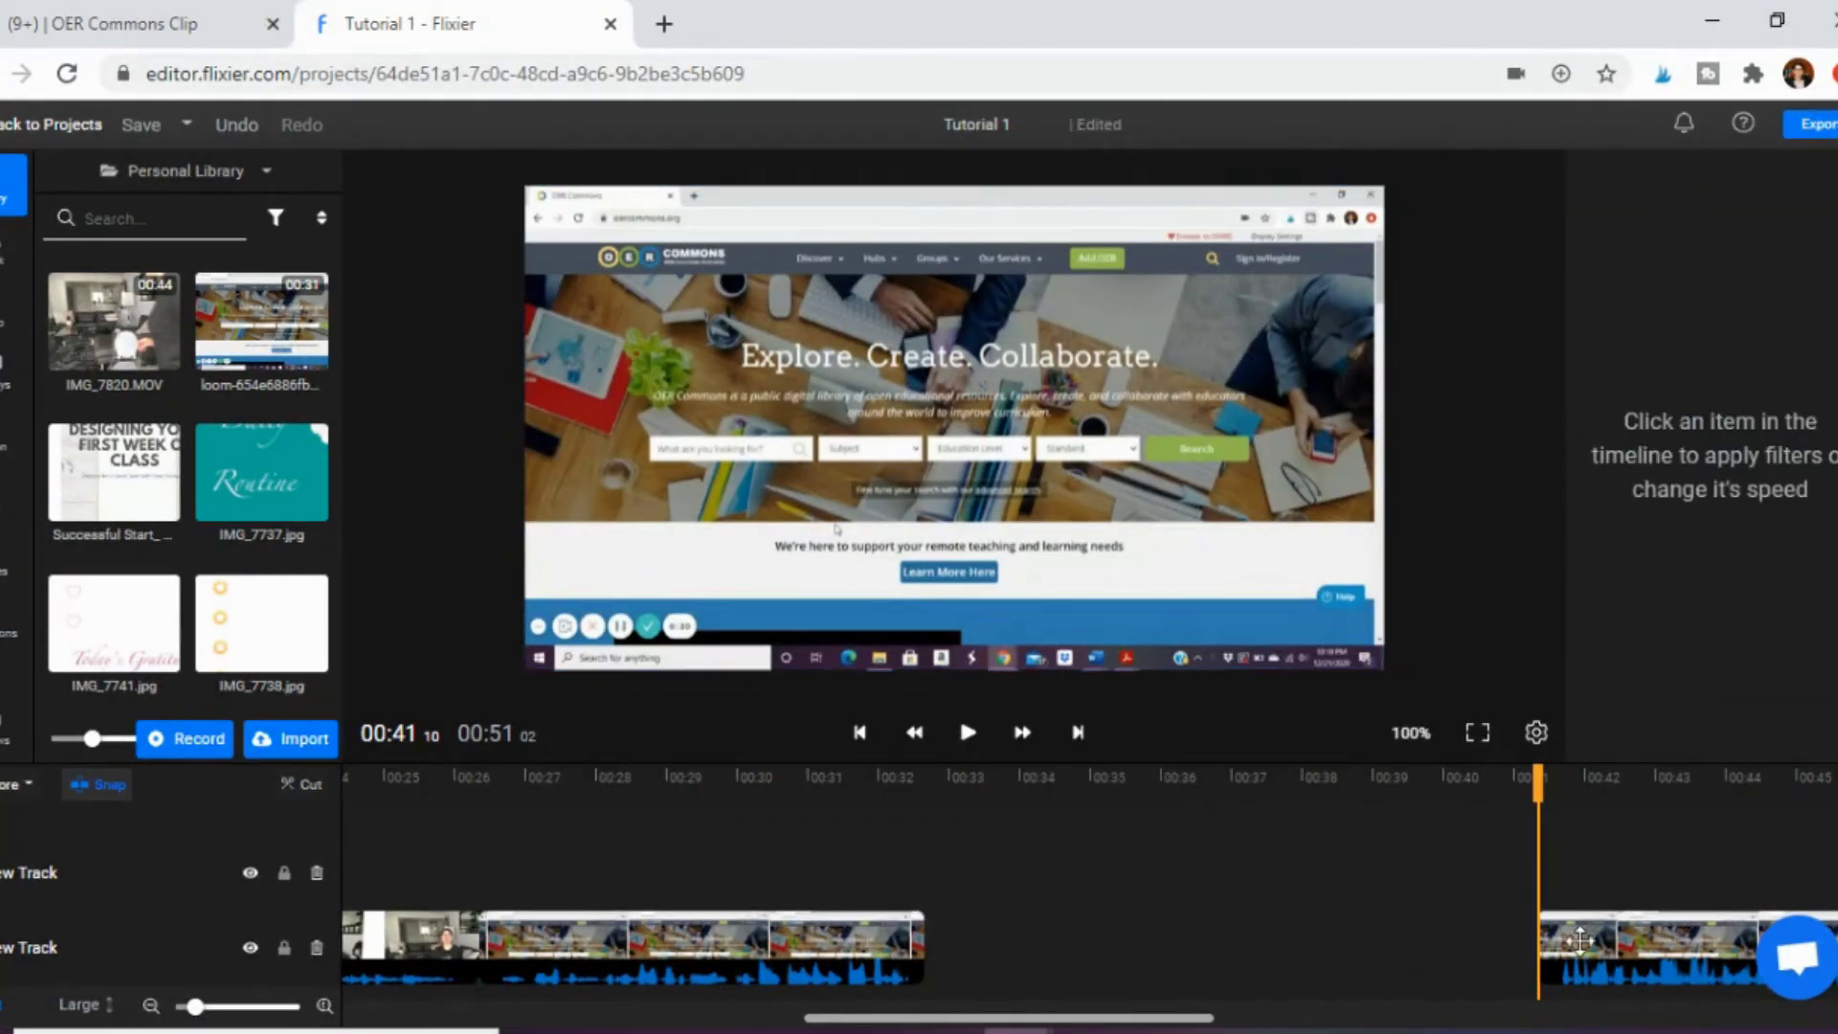
pyautogui.moveTo(1251, 931); pyautogui.dragTo(980, 950)
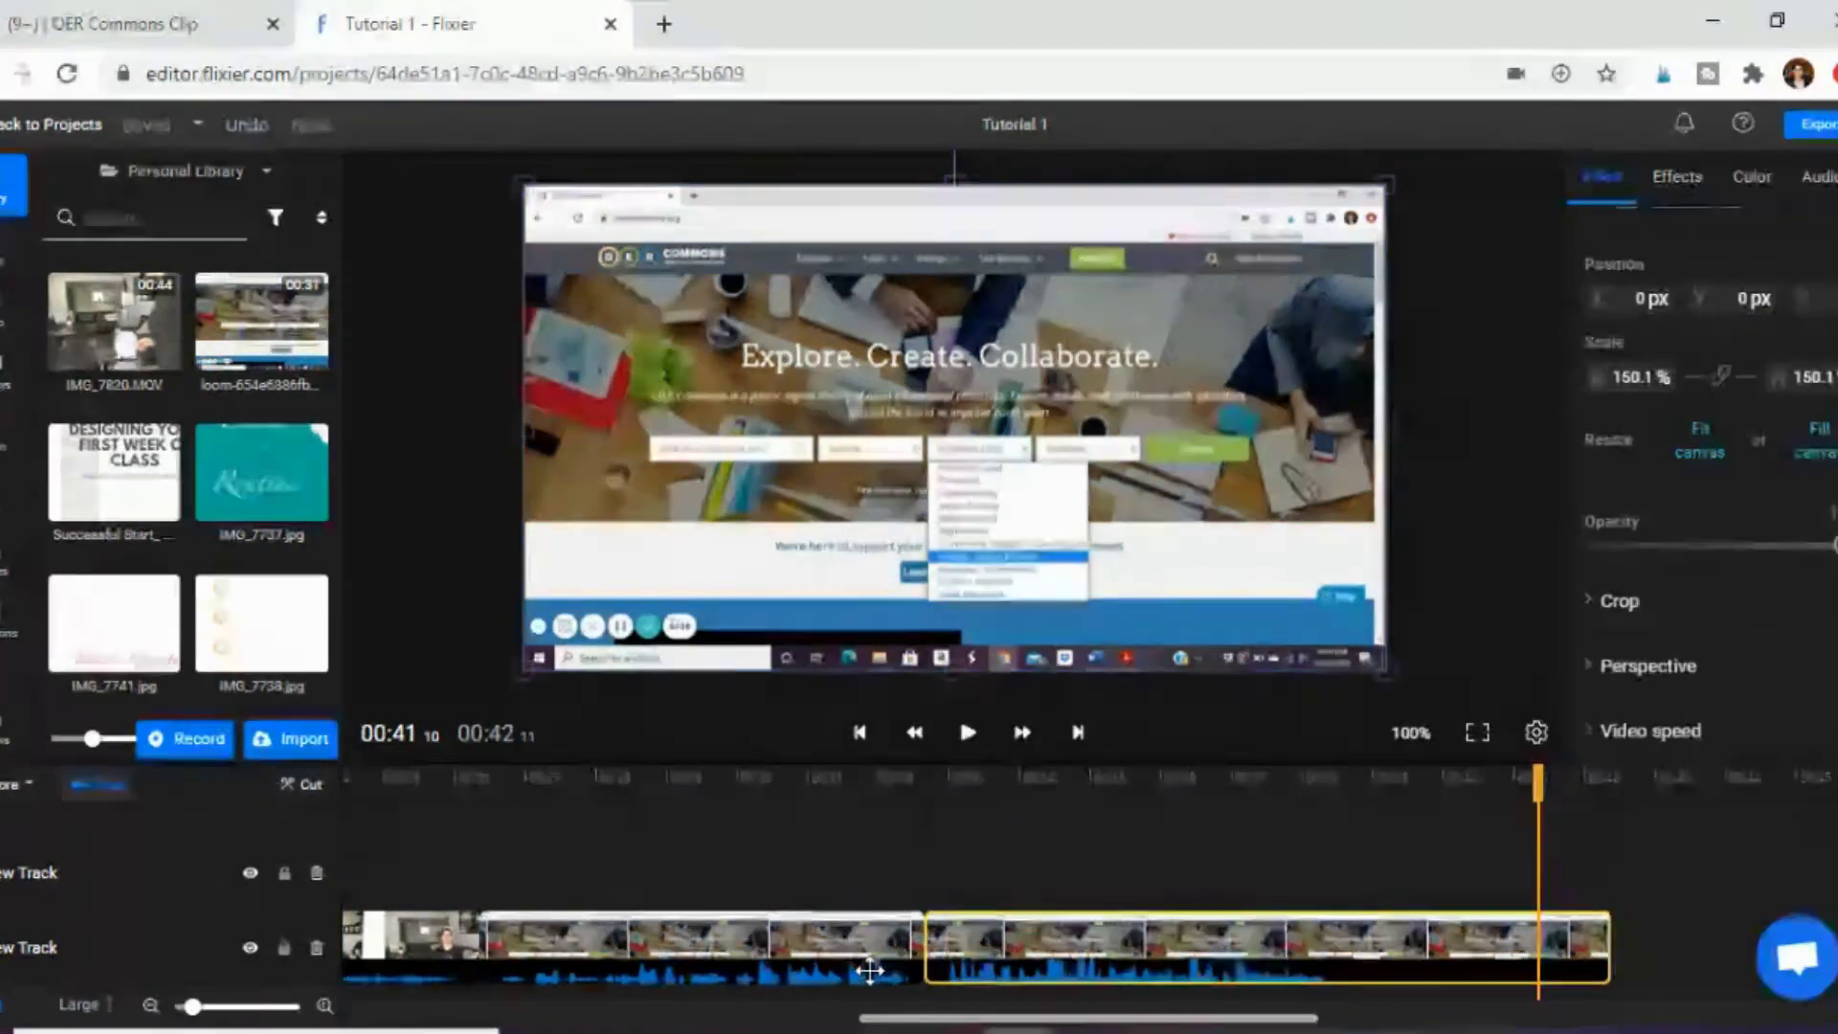
# Split the last Loom segment at 00:38 15 and delete everything after the cut.
pyautogui.moveTo(1538, 778); pyautogui.dragTo(1337, 829)
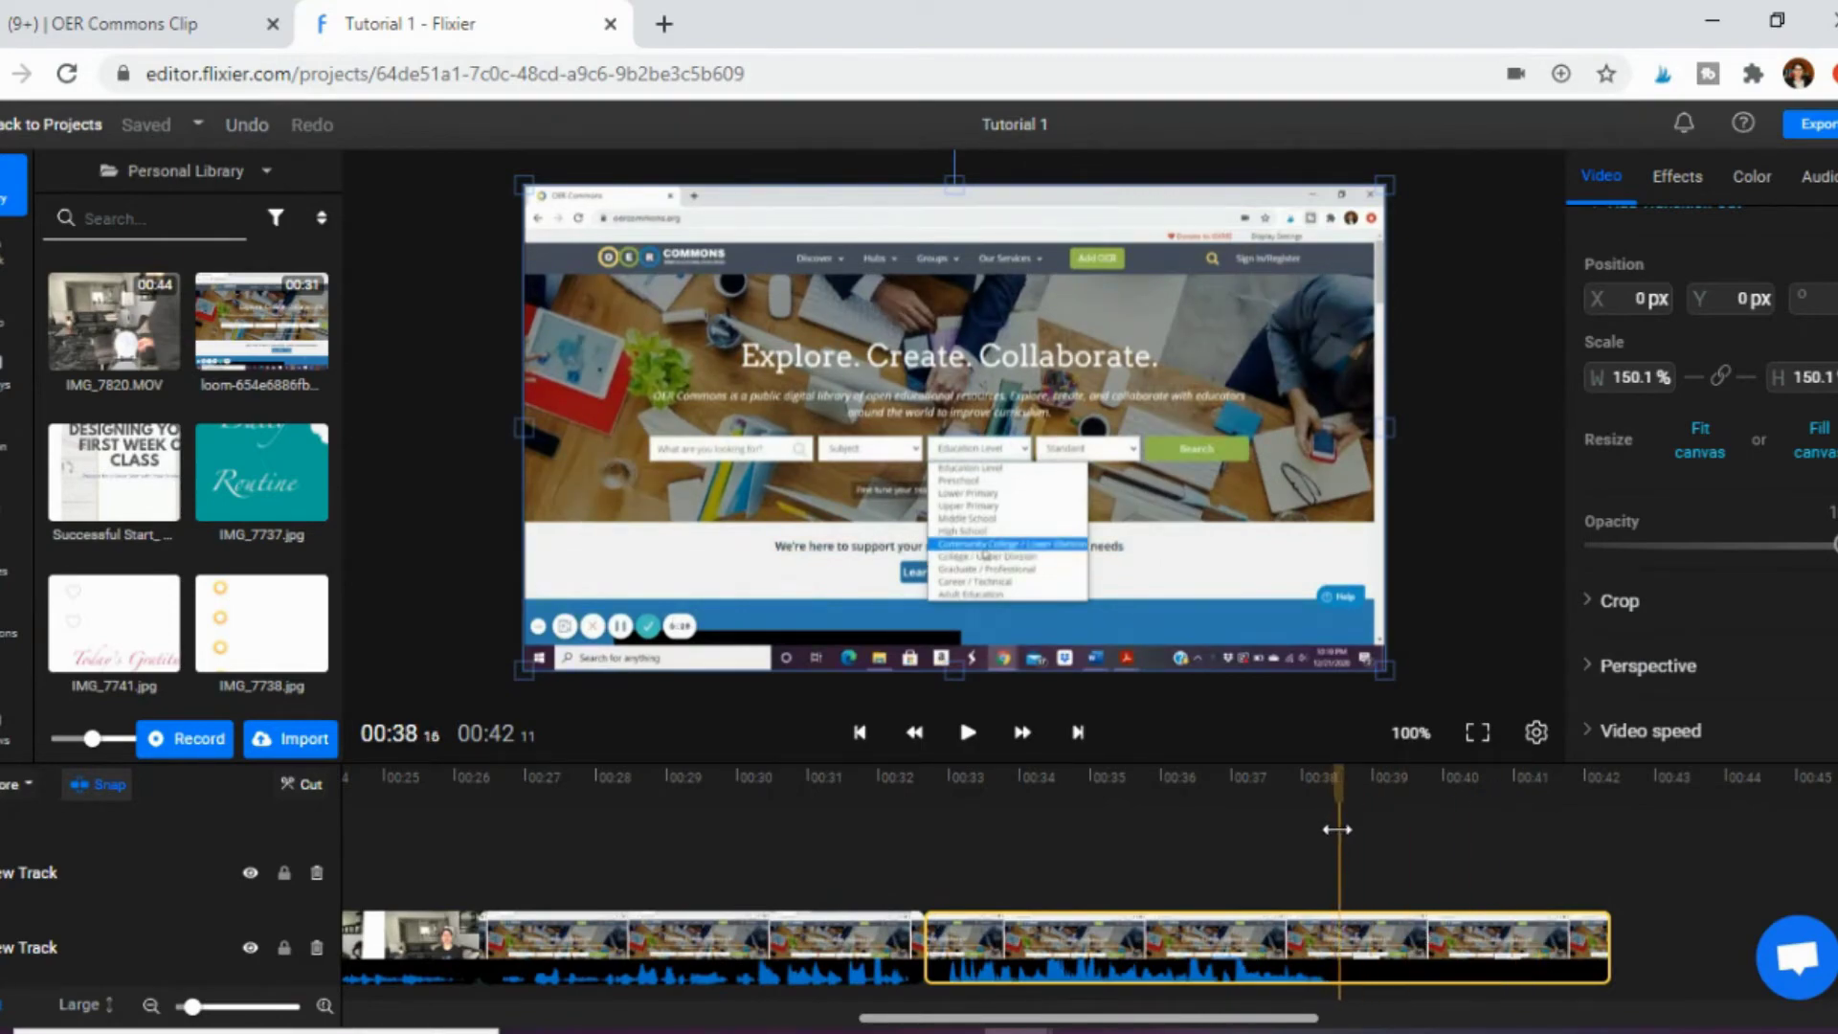
pyautogui.press('c')
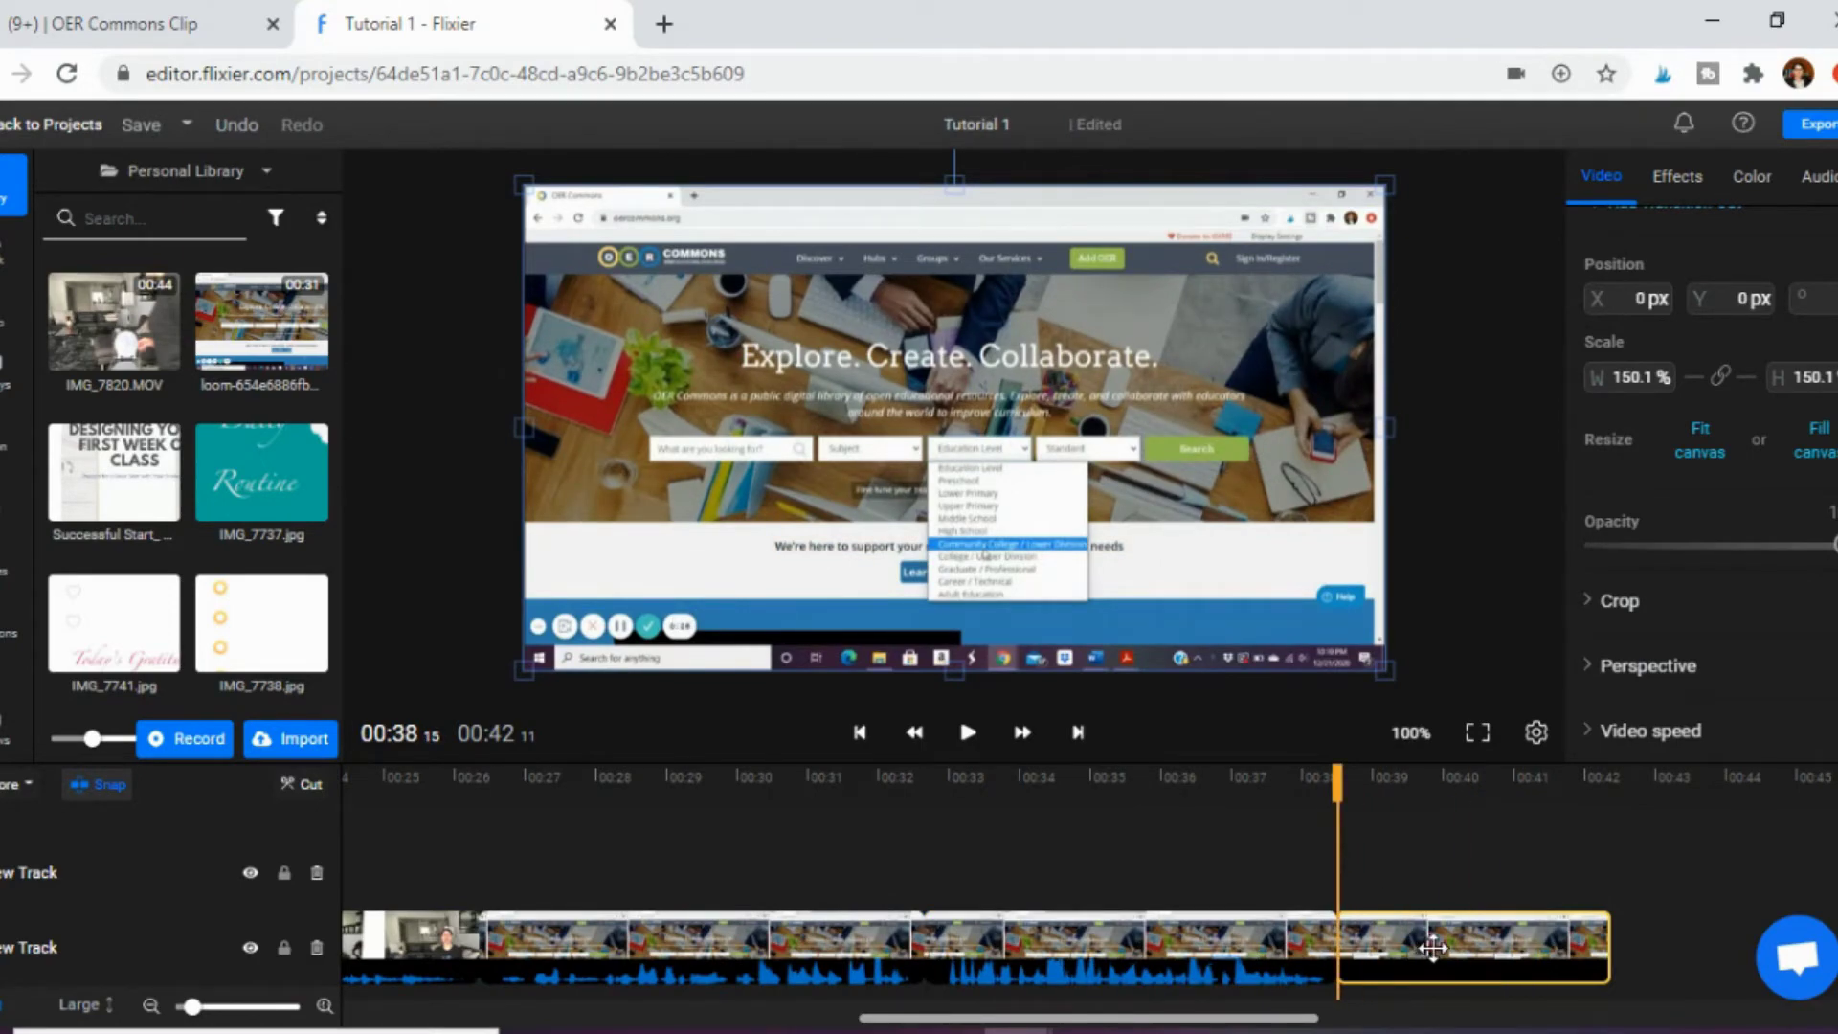
pyautogui.press('Delete')
# Play the timeline from 00:32 14 to check the join between the two Loom segments.
pyautogui.moveTo(1147, 1015); pyautogui.dragTo(1110, 1020)
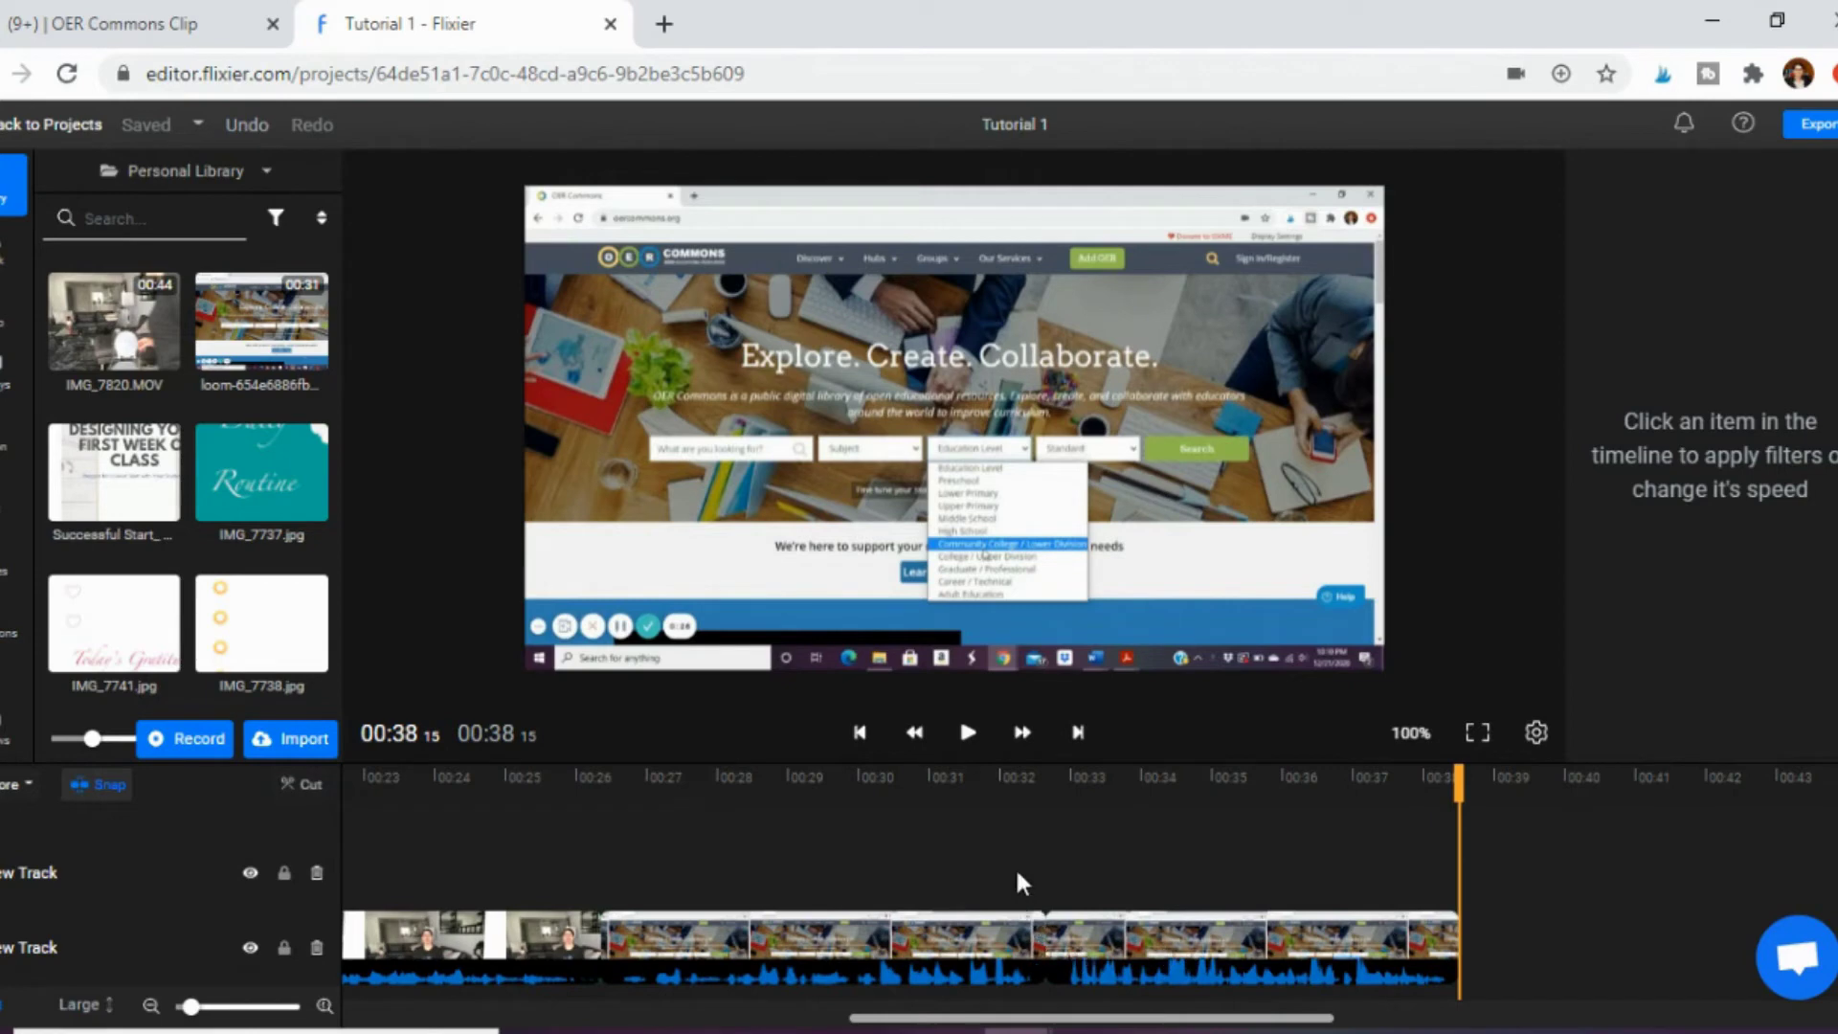
pyautogui.click(1051, 866)
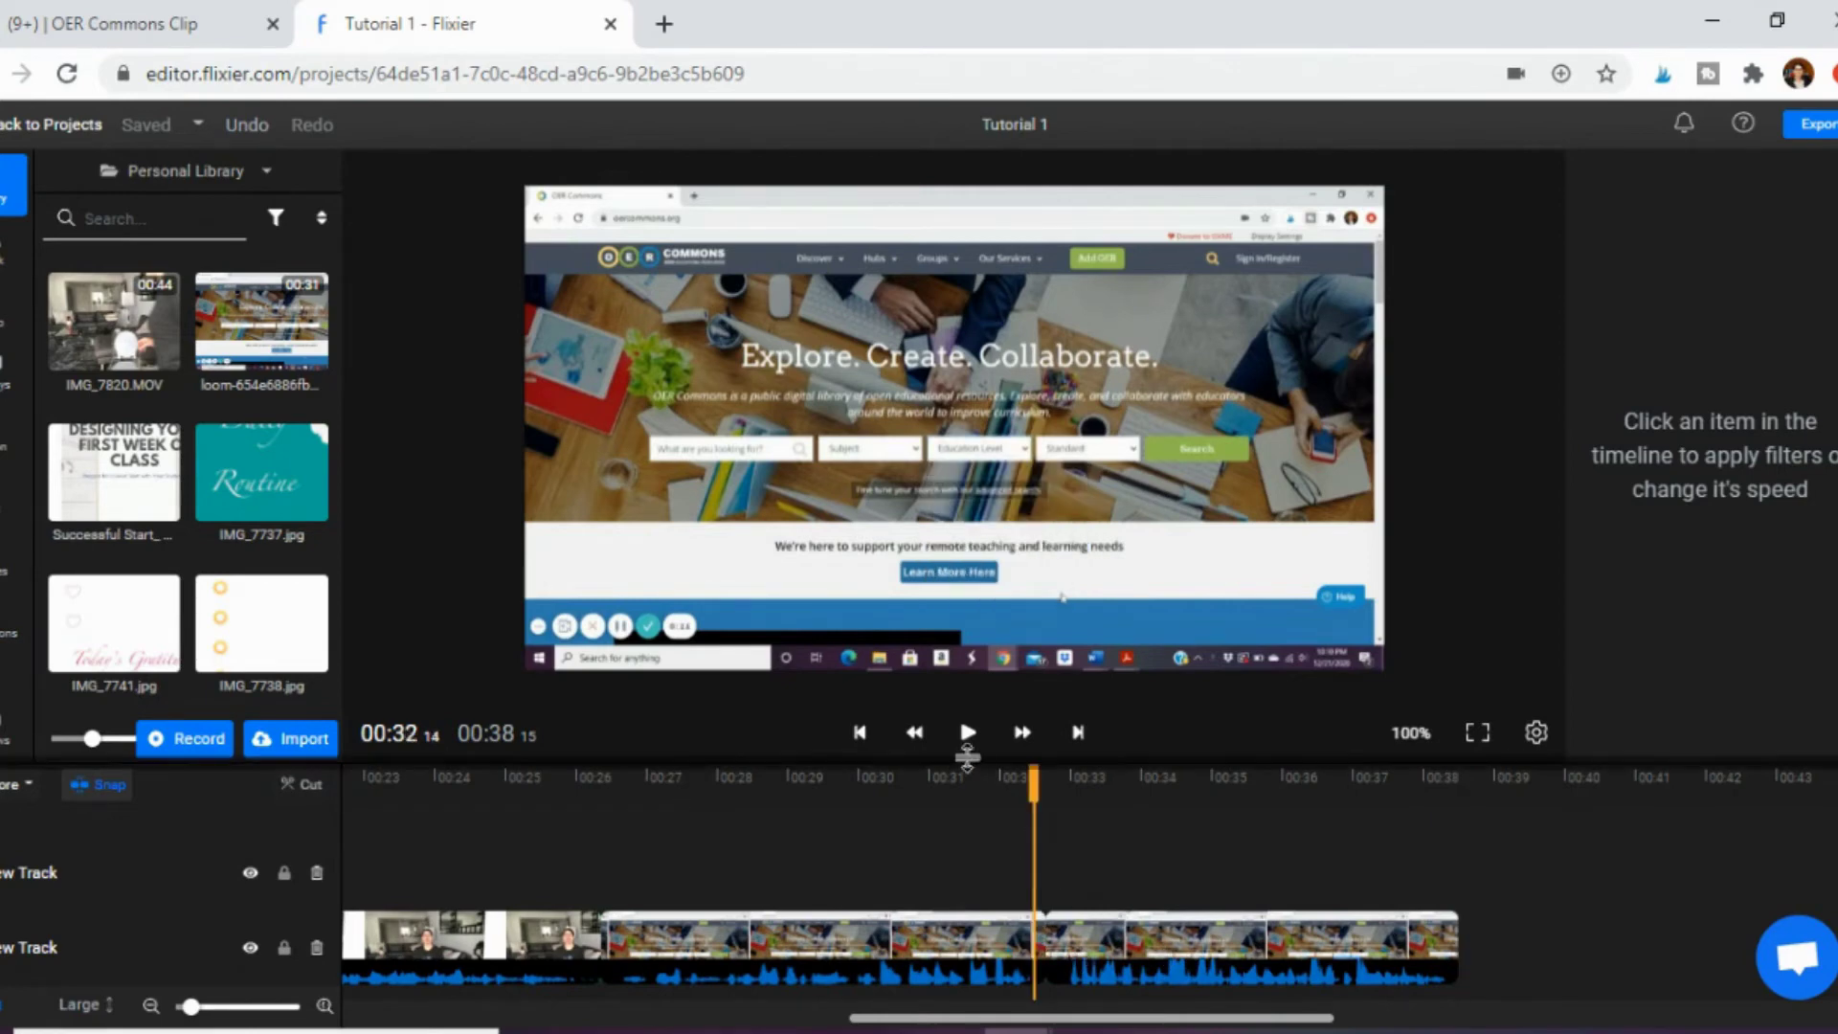
pyautogui.click(967, 732)
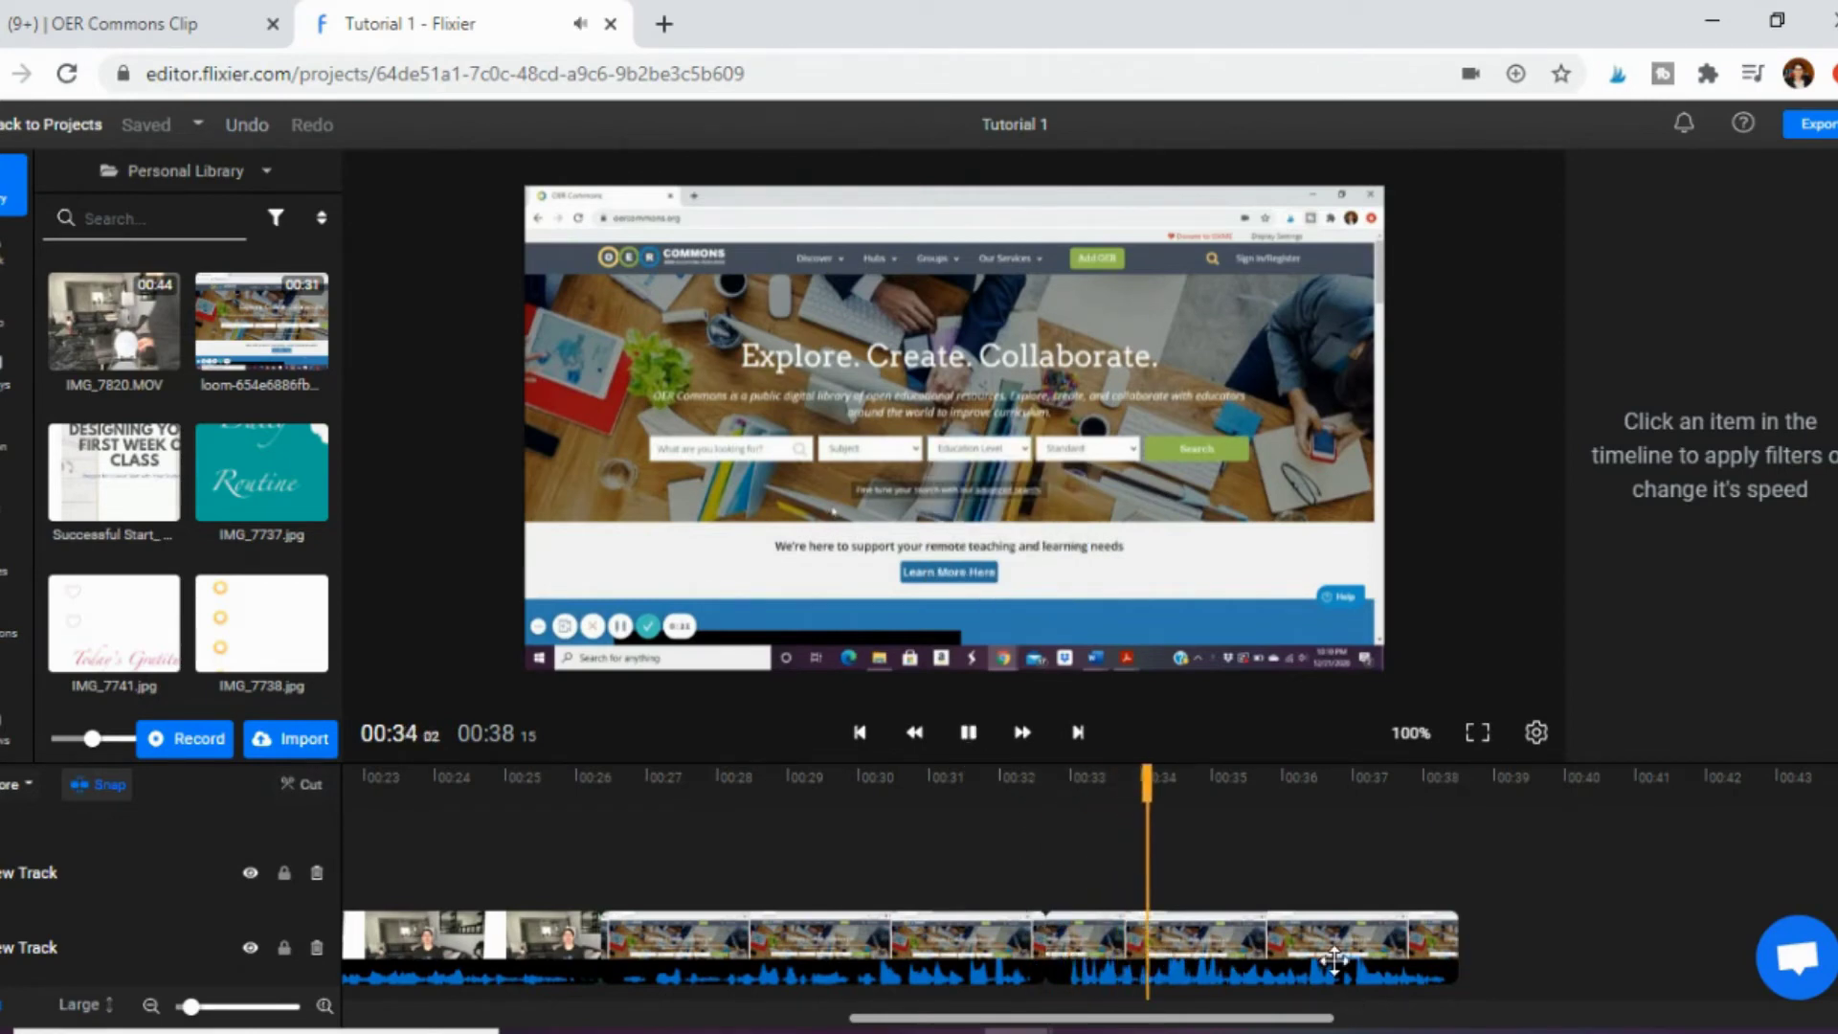
pyautogui.click(967, 733)
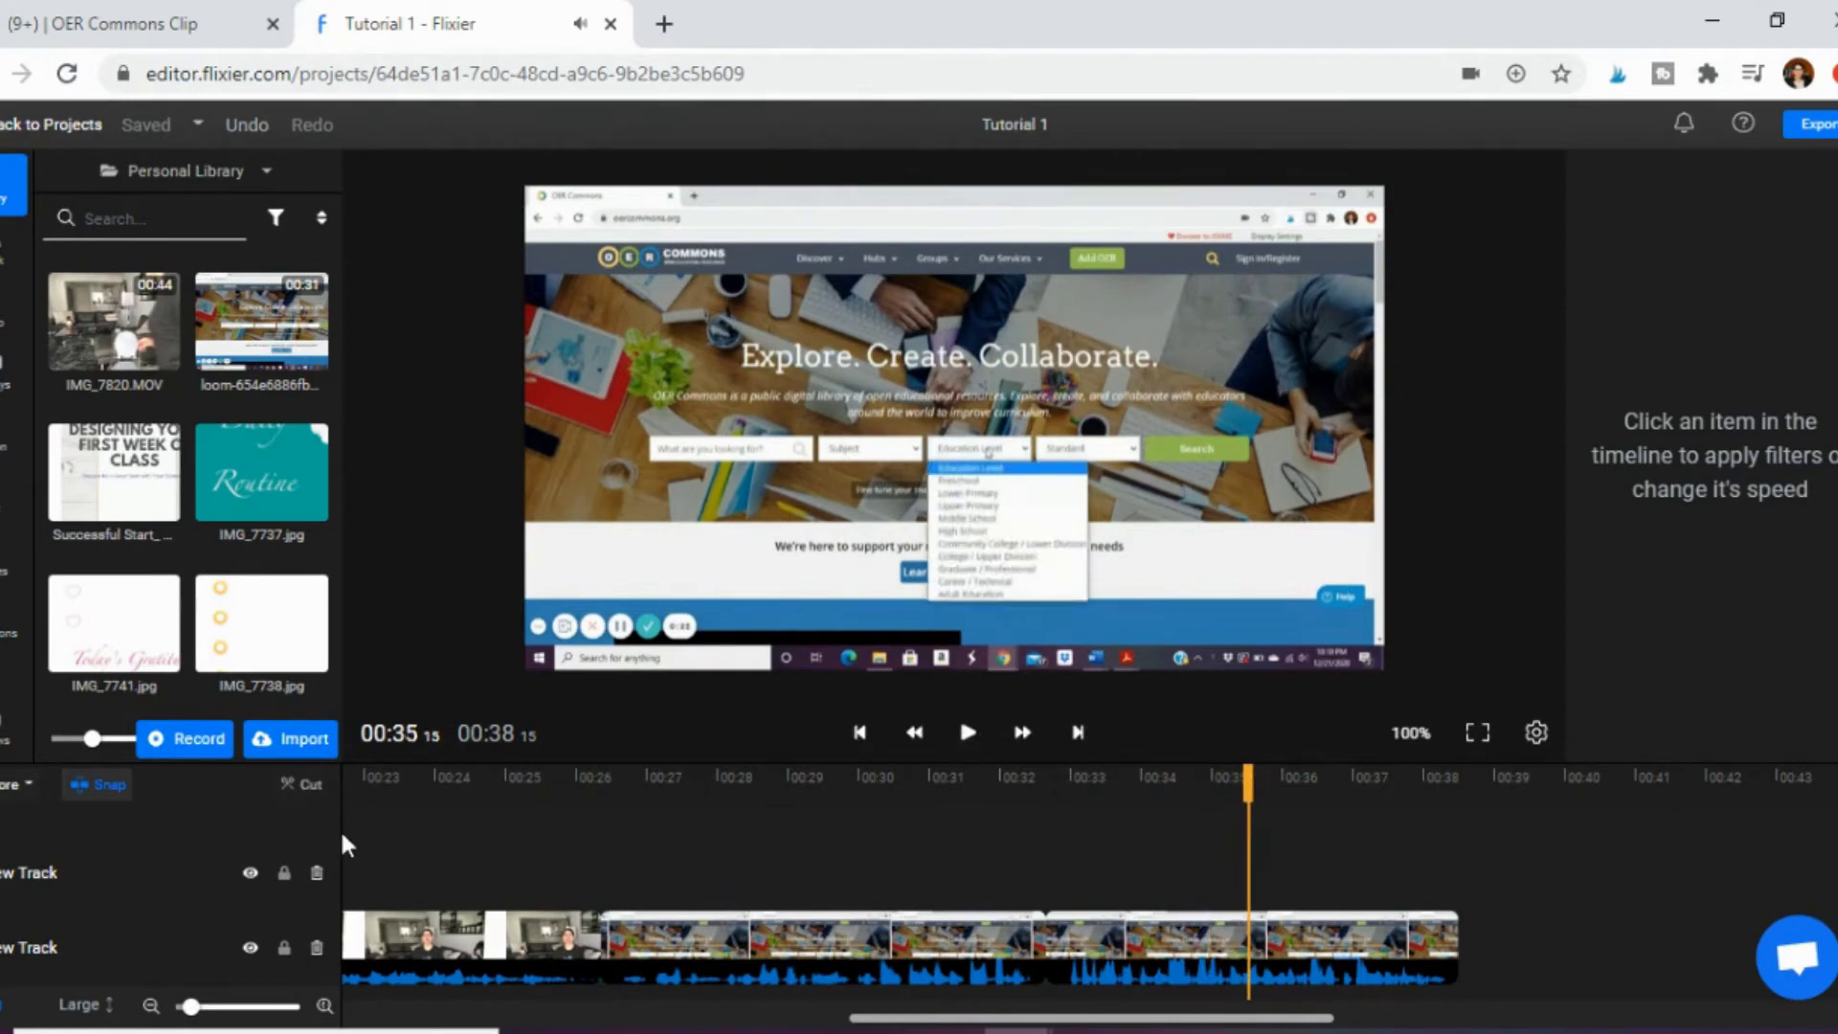
# Split the last Loom segment at the short pause in its audio, at 00:36 25 and 00:37 00.
pyautogui.moveTo(191, 1007); pyautogui.dragTo(314, 1018)
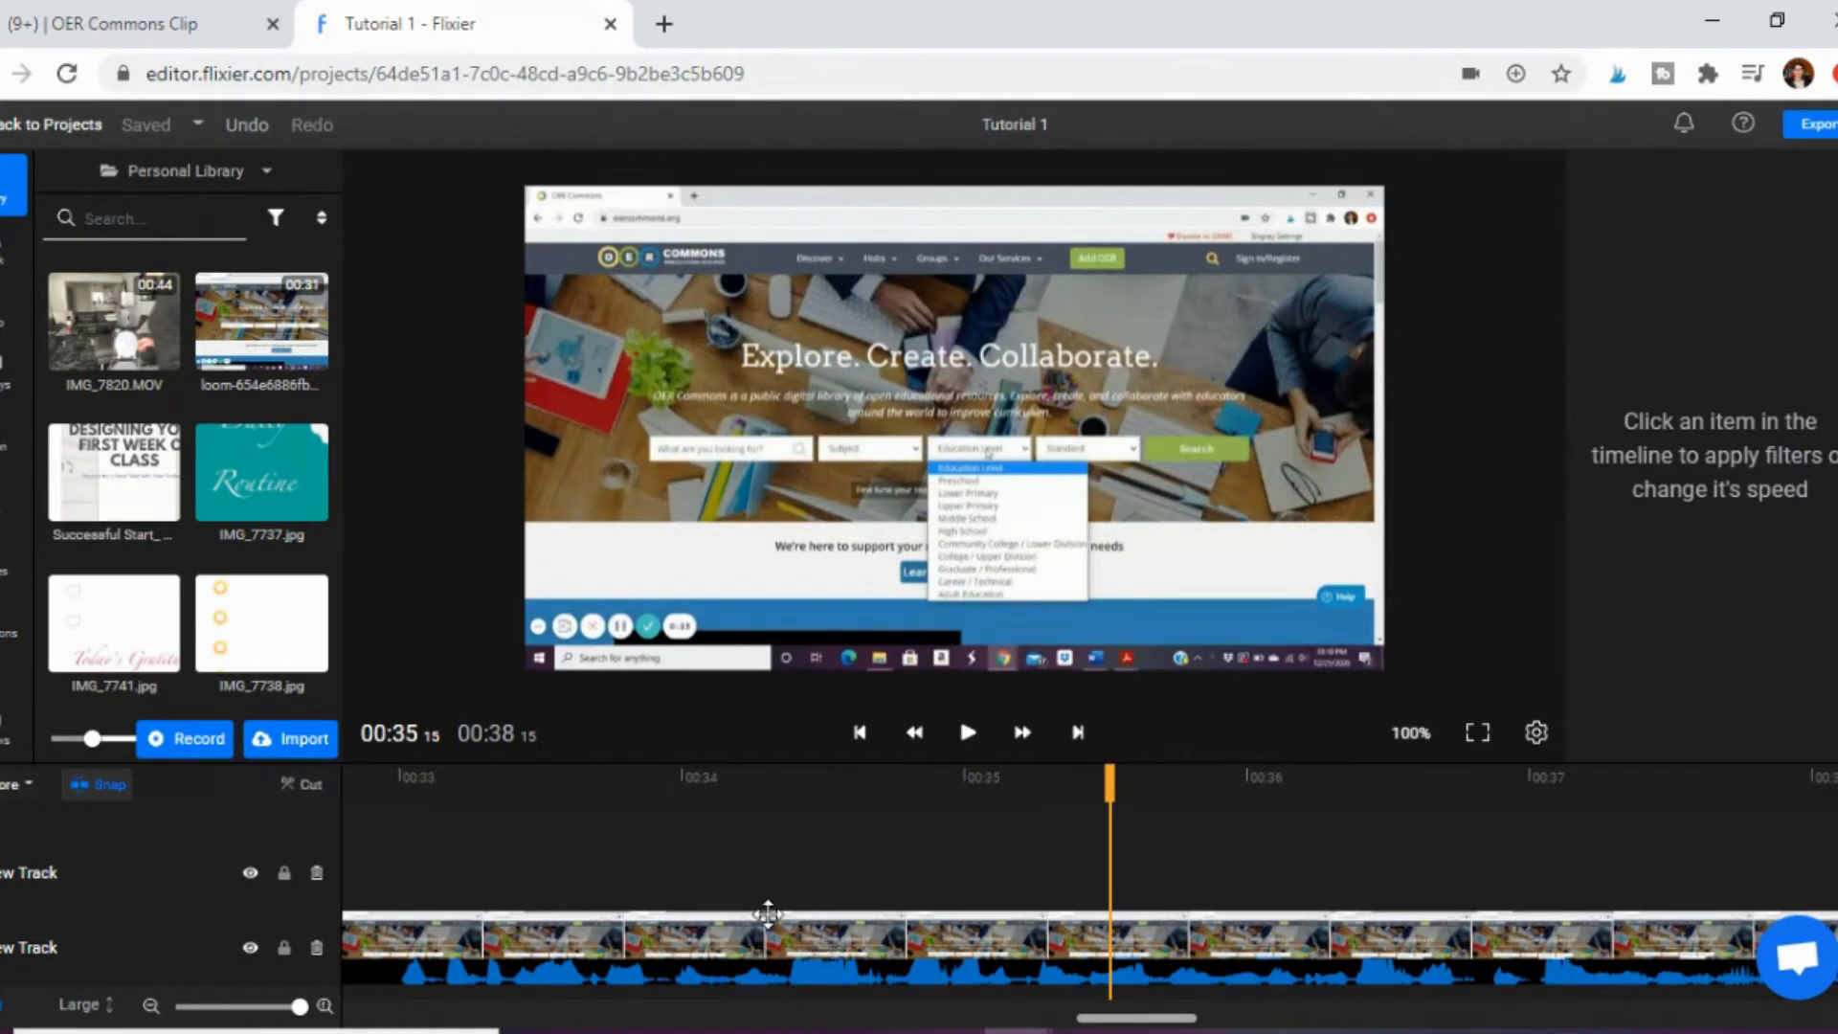
pyautogui.moveTo(1110, 786); pyautogui.dragTo(1484, 873)
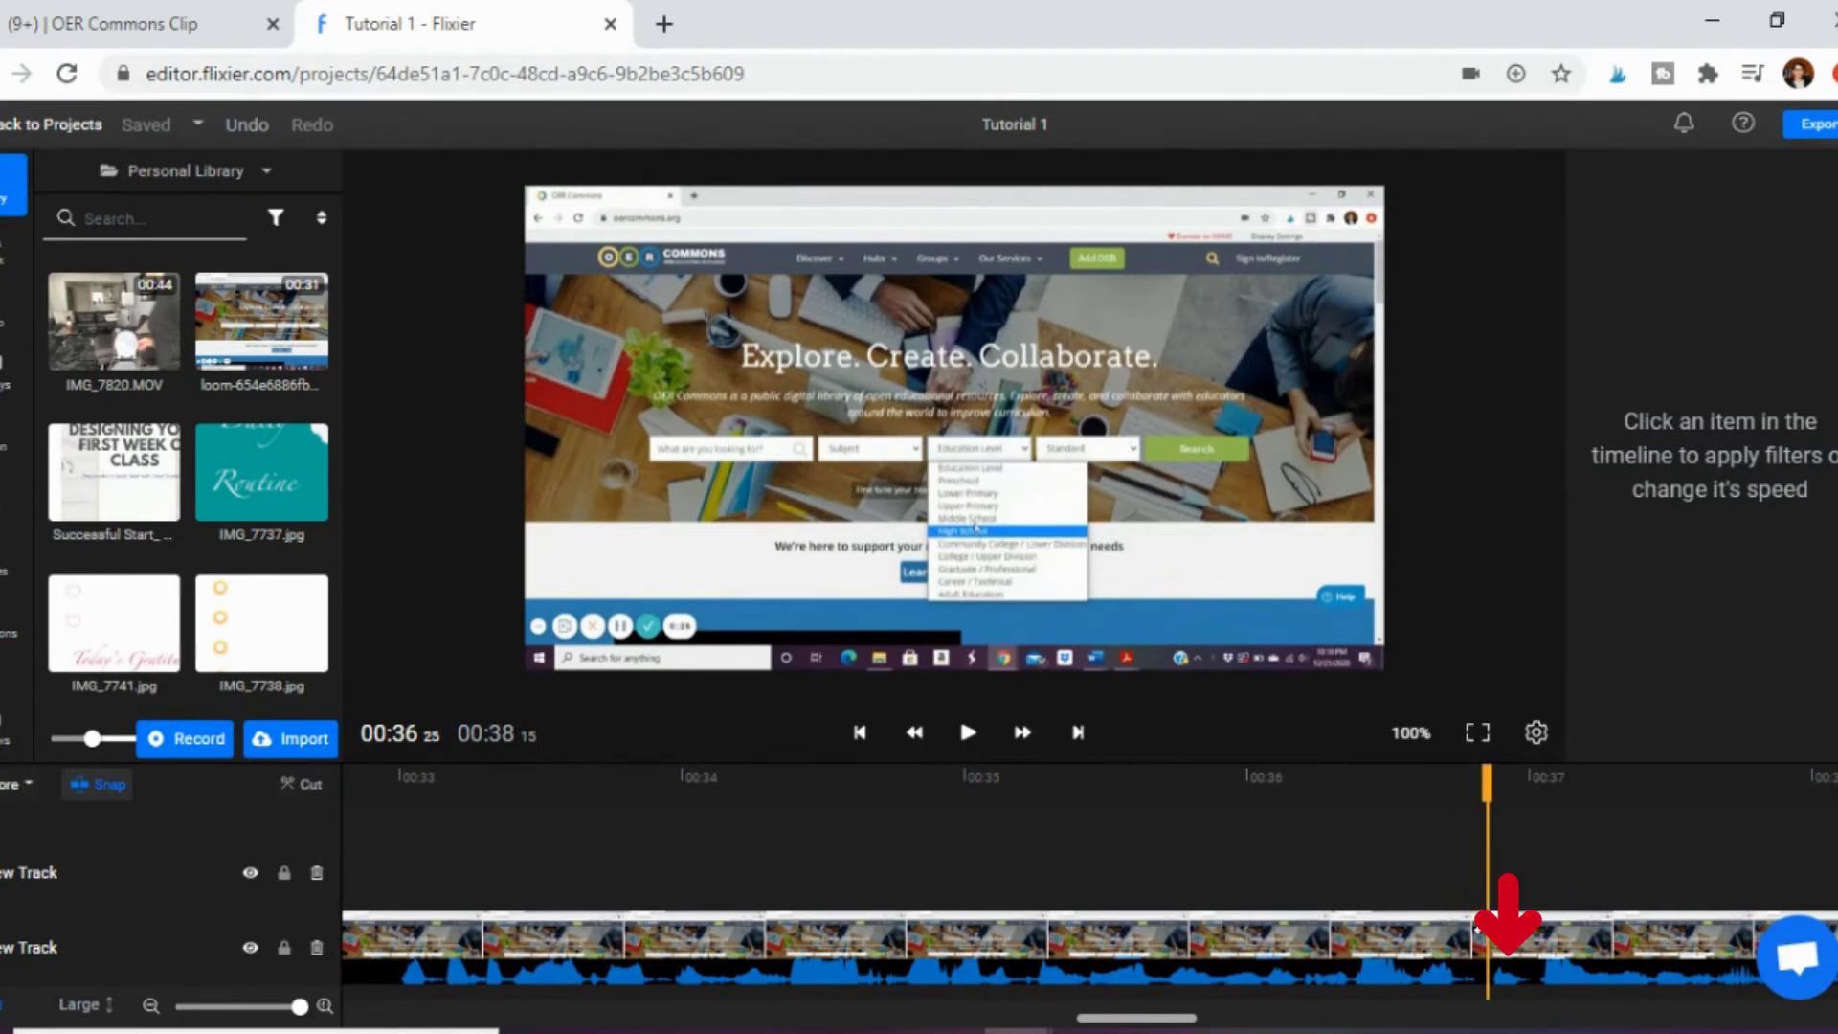
pyautogui.click(1435, 948)
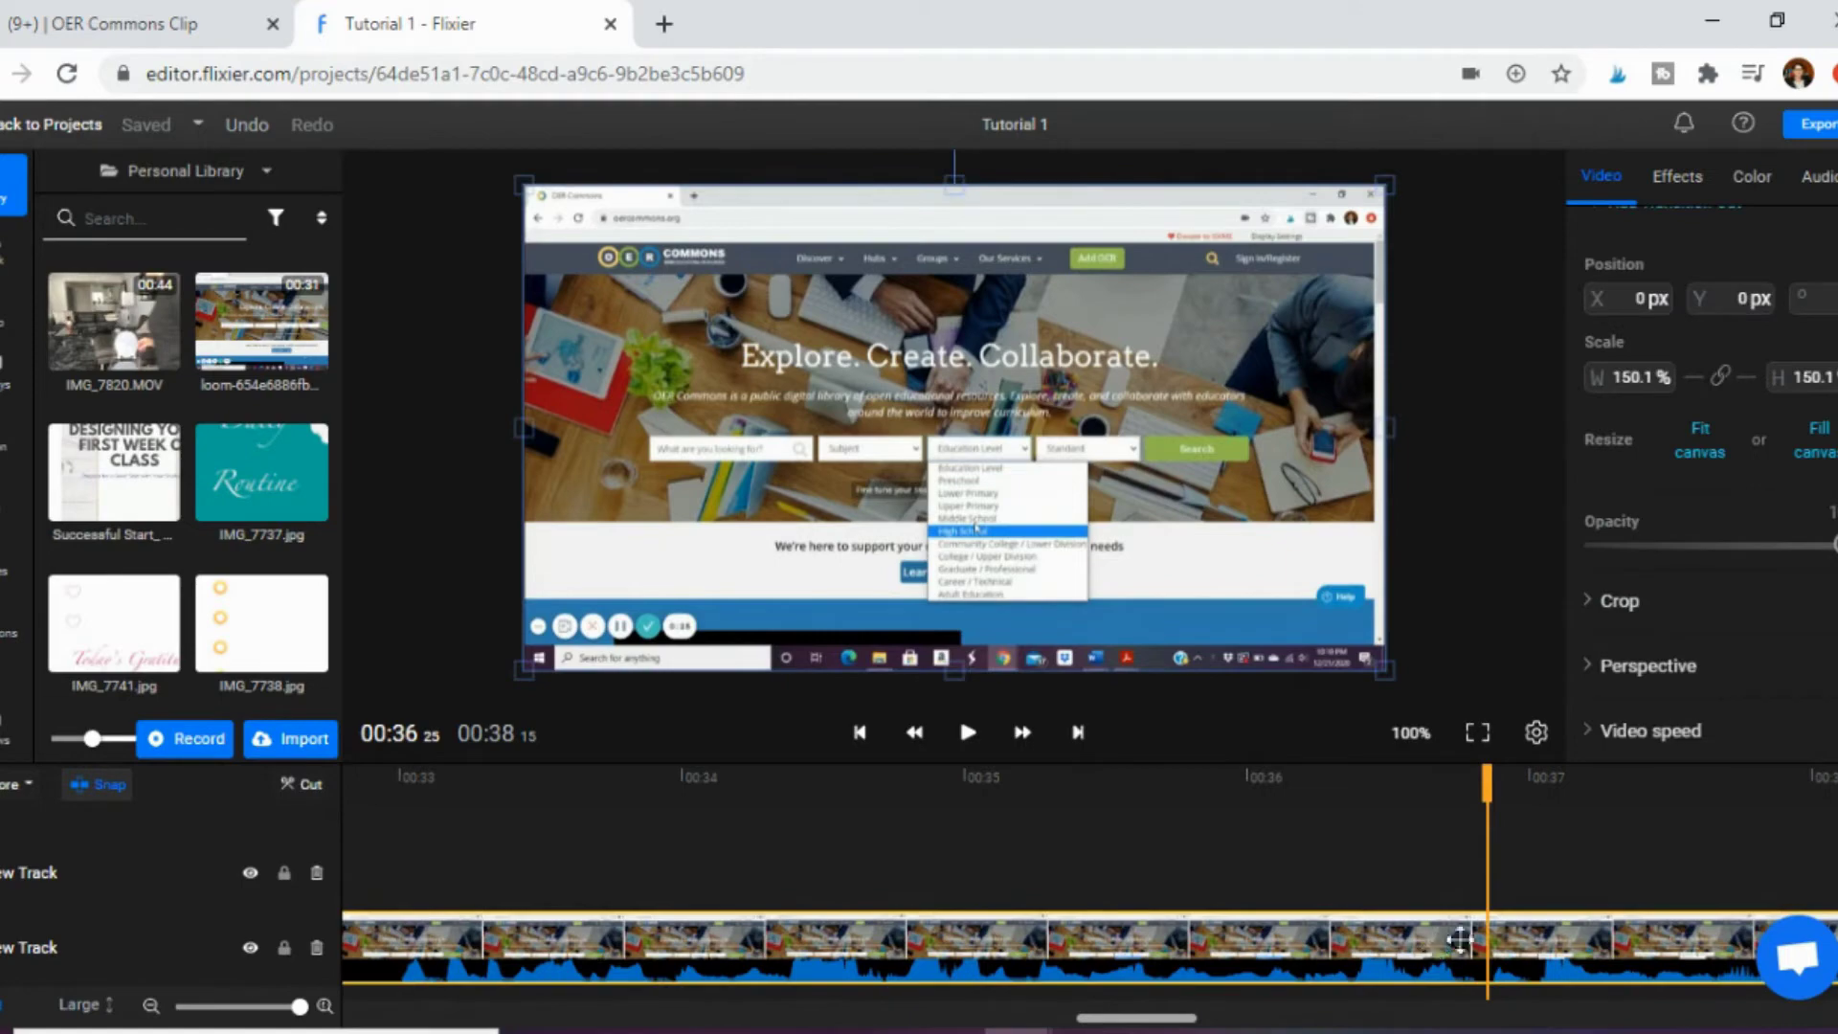
pyautogui.press('s')
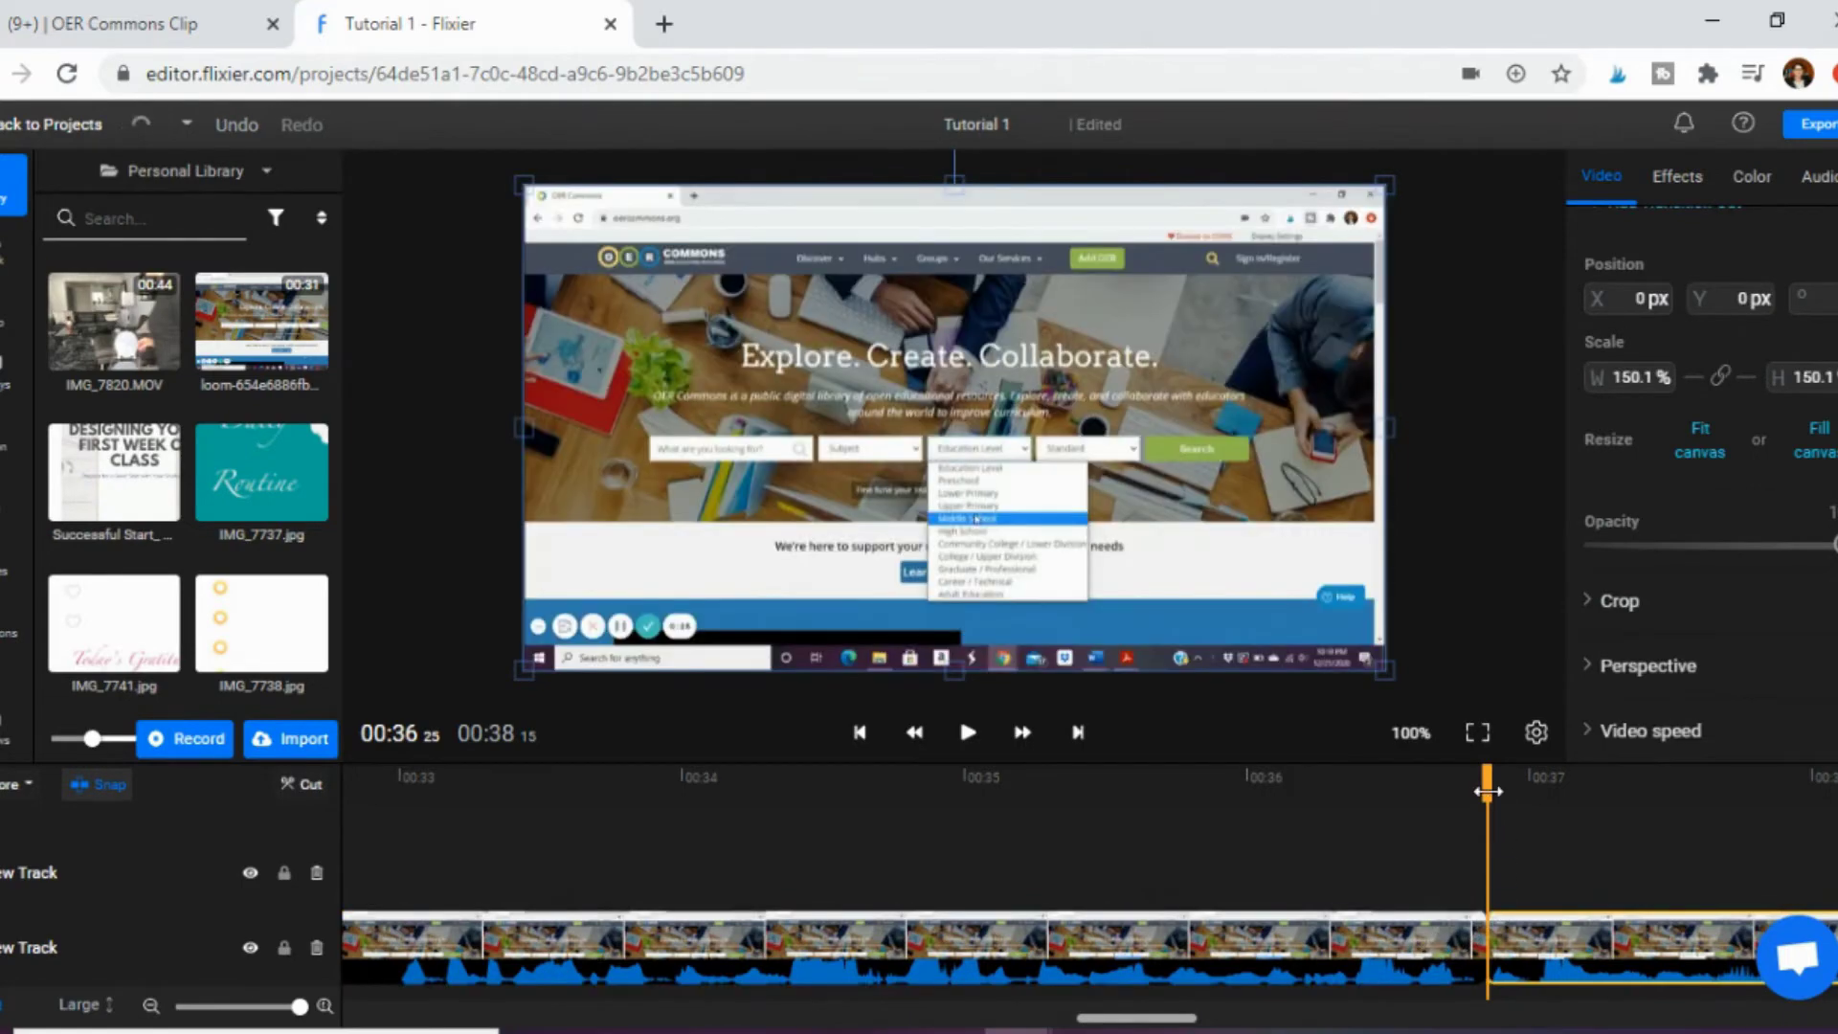
pyautogui.moveTo(1489, 800); pyautogui.dragTo(1532, 802)
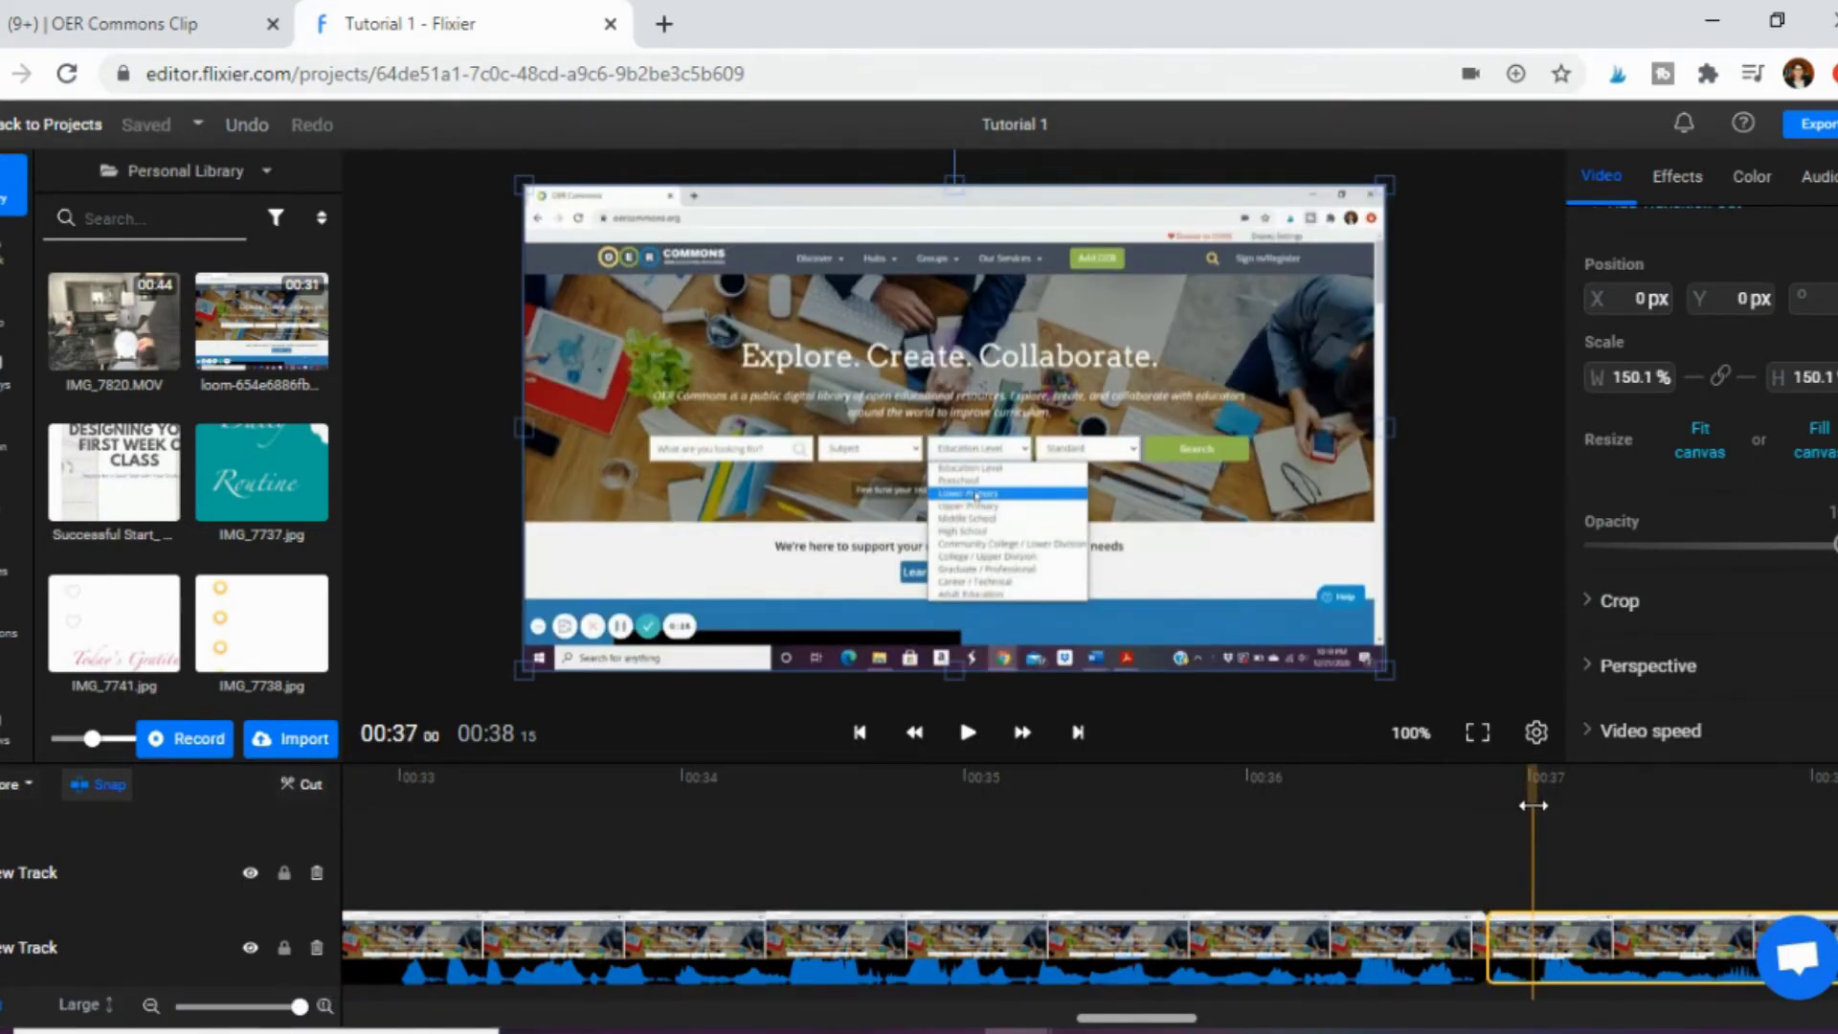
pyautogui.press('s')
# Delete the short piece between the two cuts and move the following segment back to close the gap.
pyautogui.click(1512, 945)
pyautogui.press('Delete')
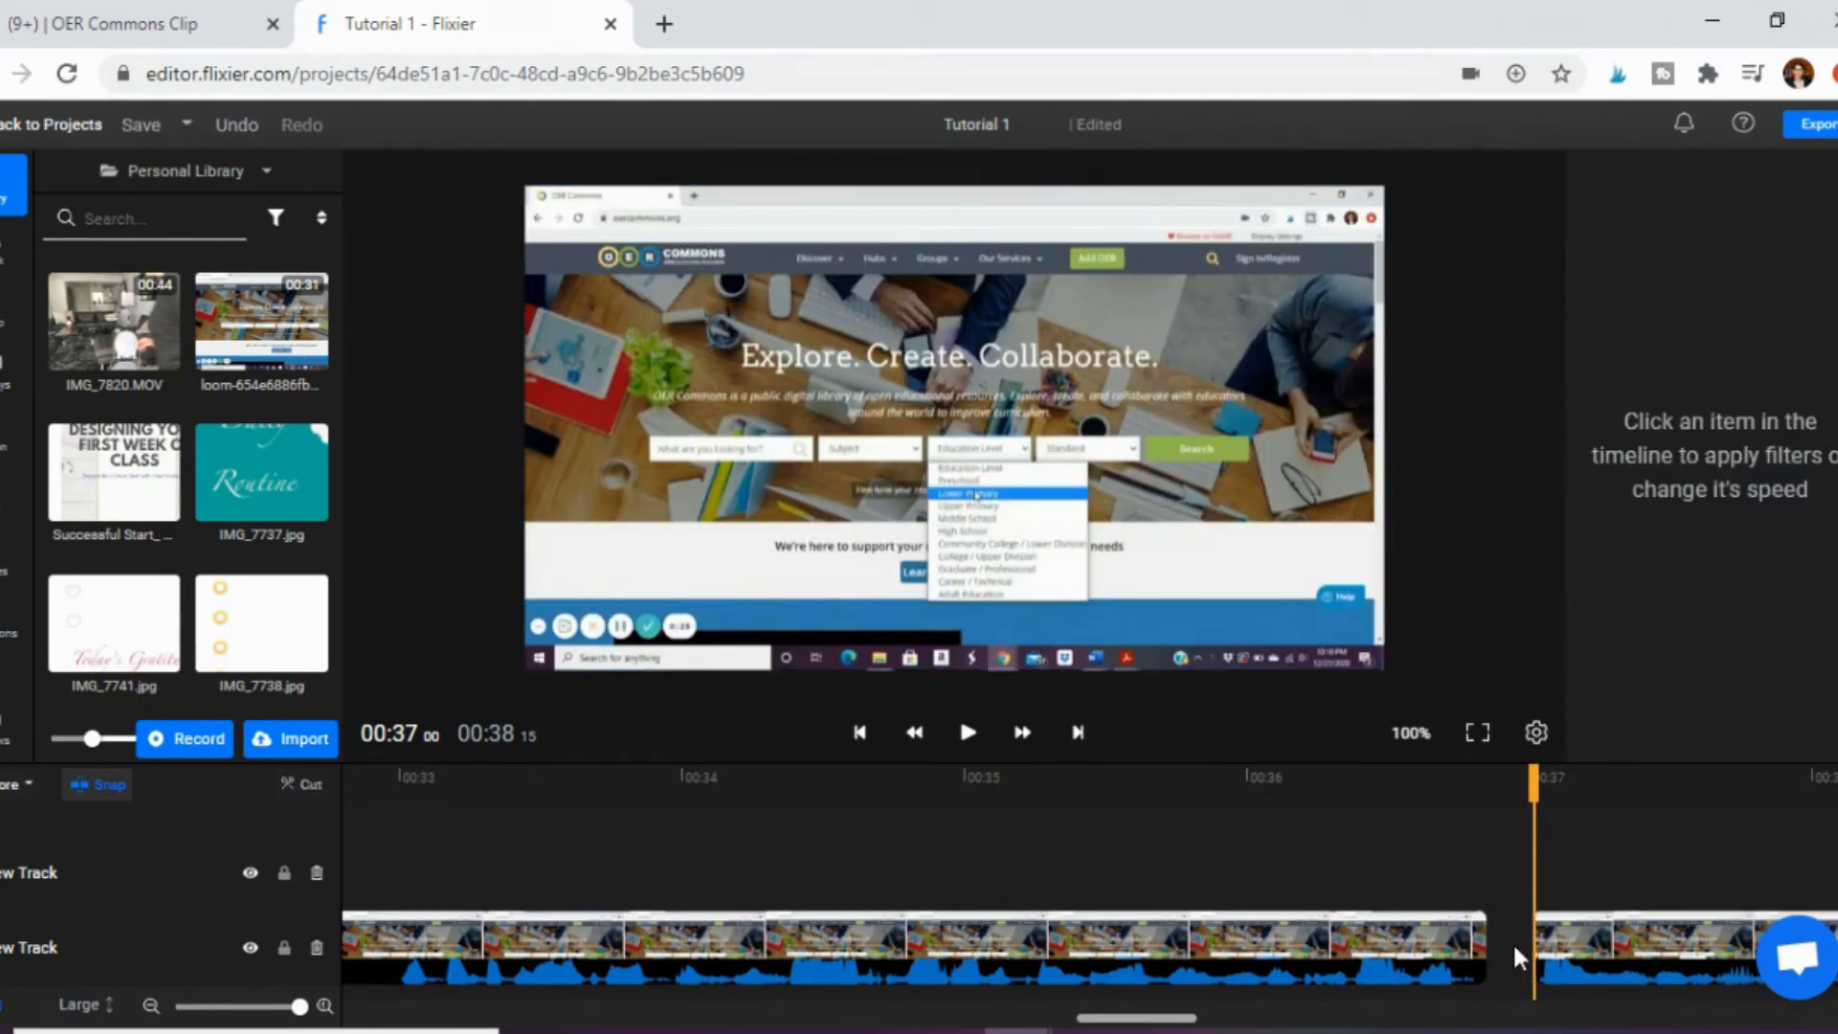
pyautogui.click(1546, 947)
pyautogui.moveTo(1546, 947); pyautogui.dragTo(1536, 947)
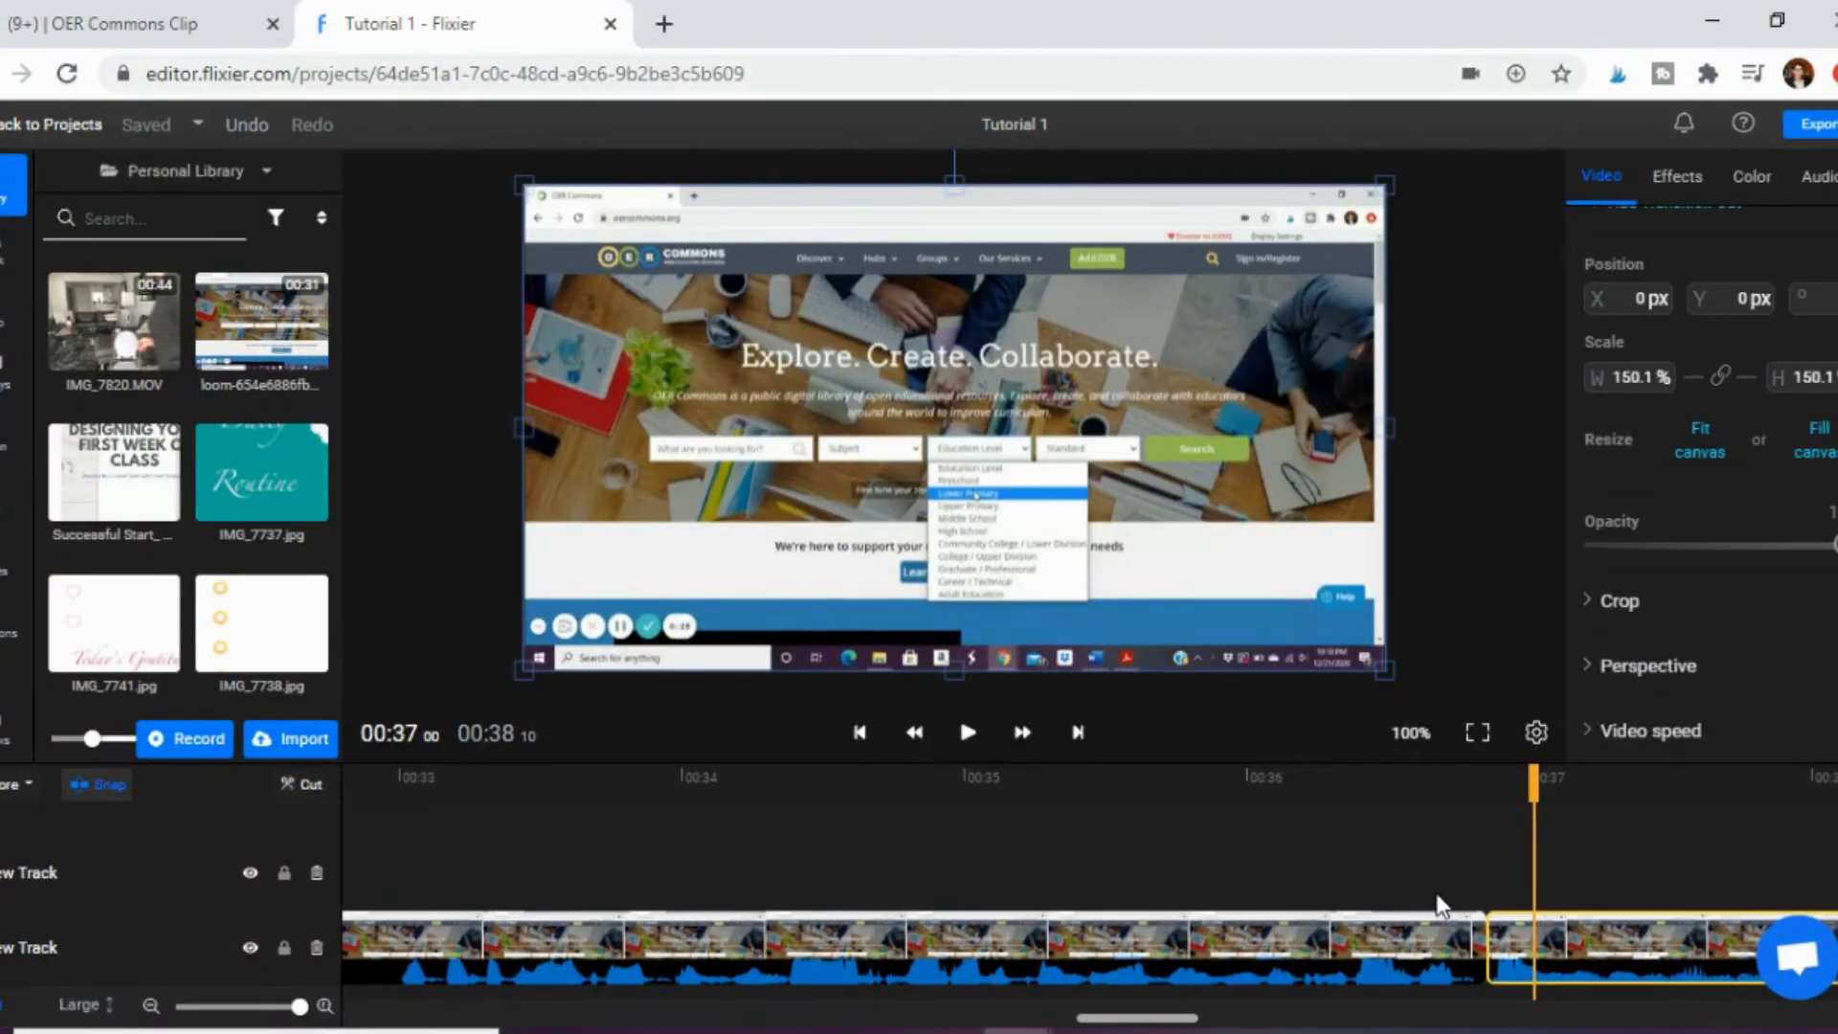
# Undo the gap closing and the deletion of the short piece between 00:36 25 and 00:37 00.
pyautogui.click(249, 140)
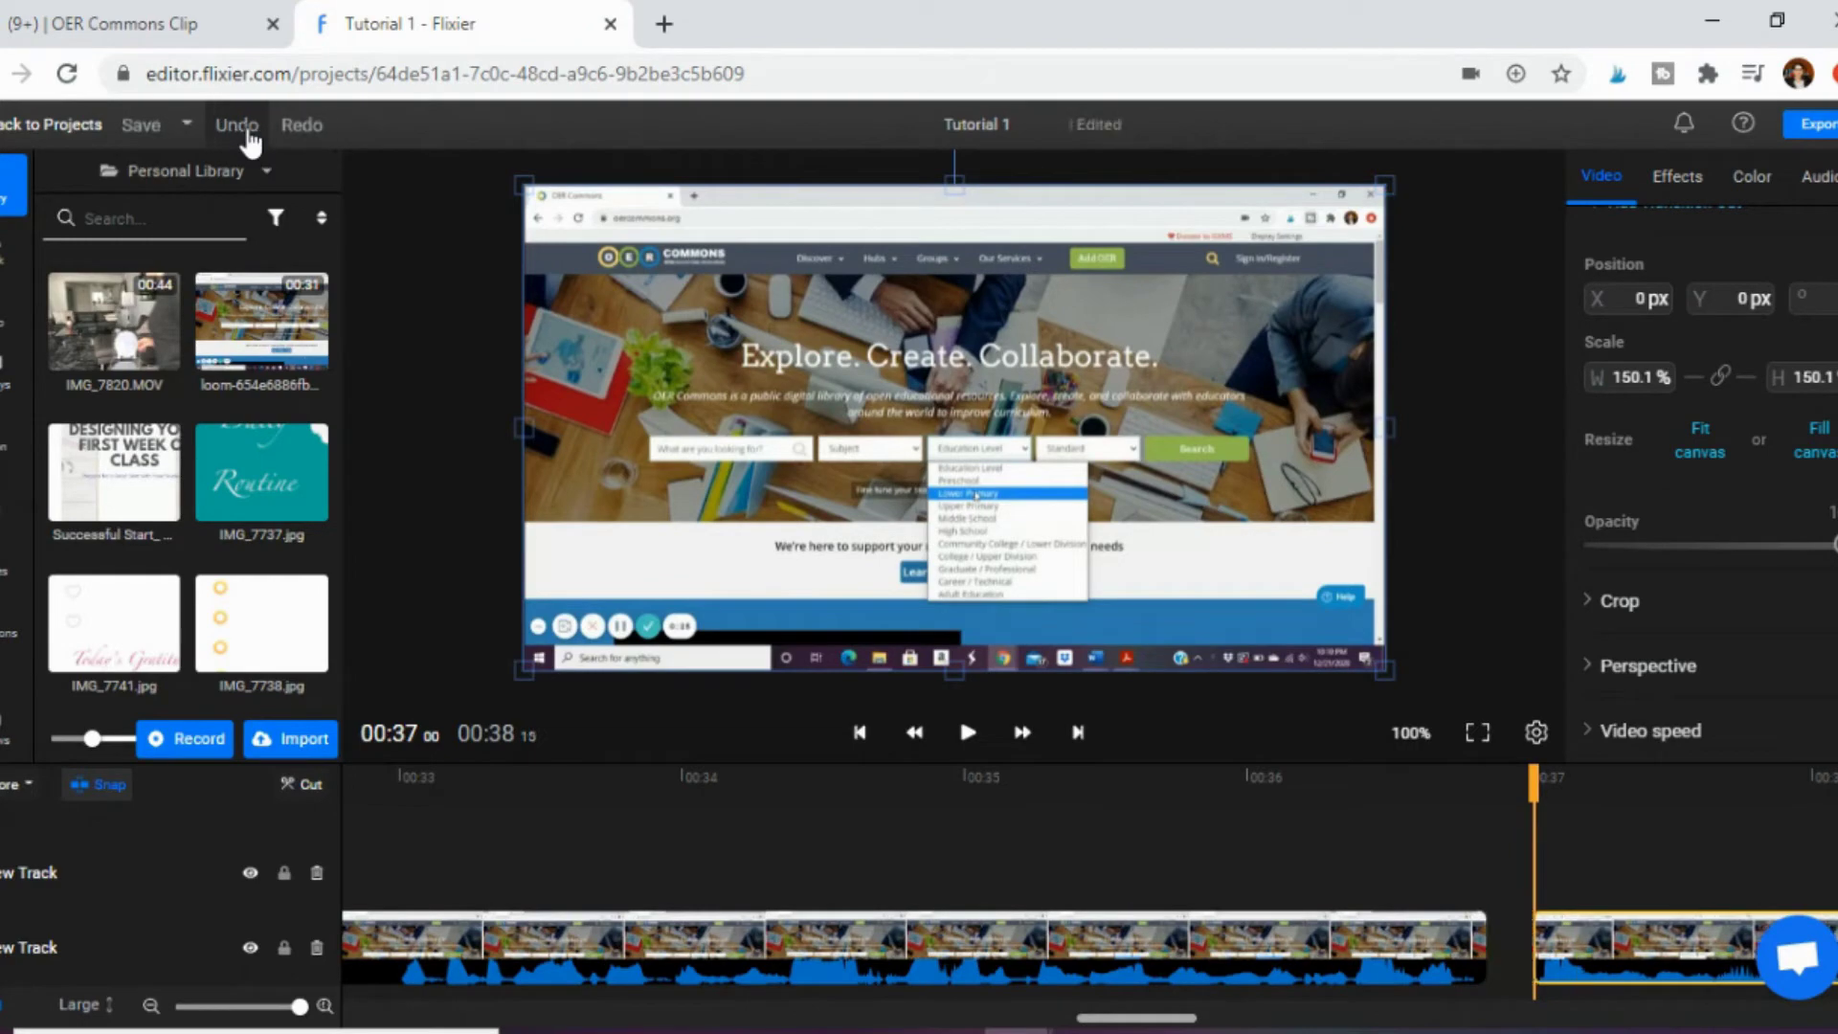
pyautogui.click(249, 140)
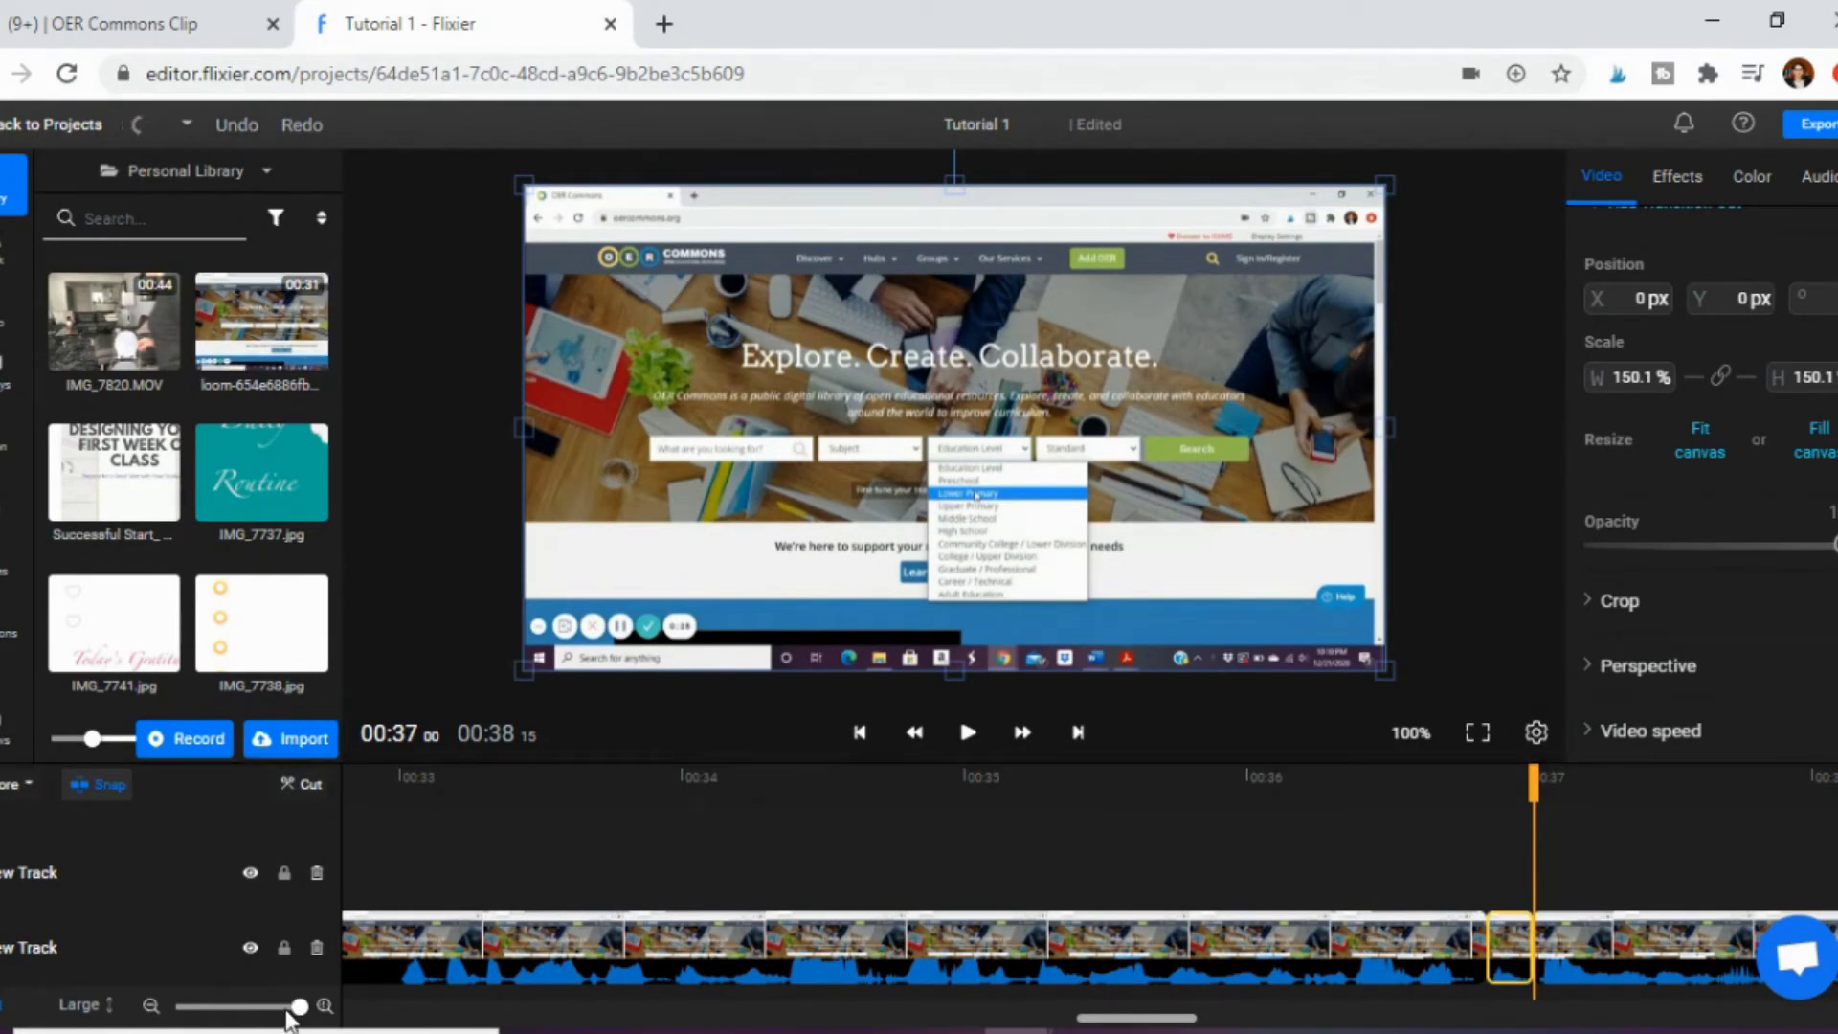
# Zoom out the timeline and move the playhead back near the start, to 00:00 07.
pyautogui.moveTo(299, 1006); pyautogui.dragTo(225, 1016)
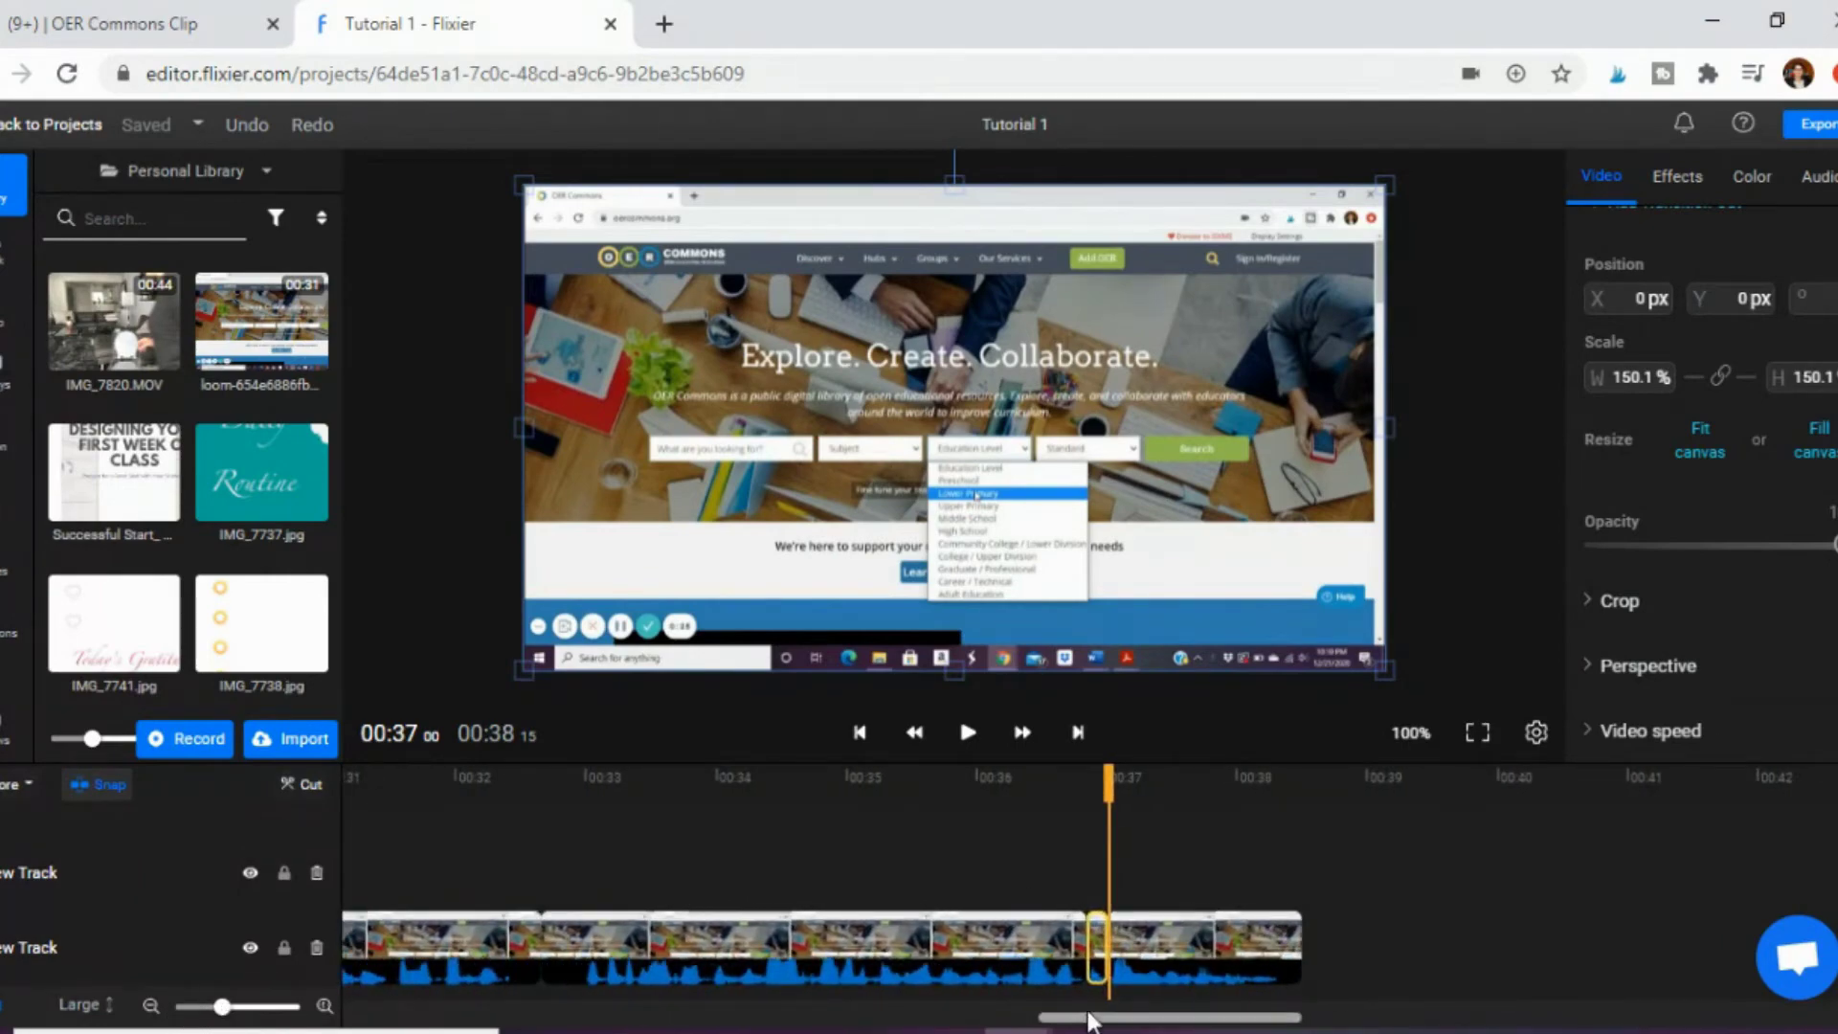
pyautogui.moveTo(1099, 1019); pyautogui.dragTo(391, 1026)
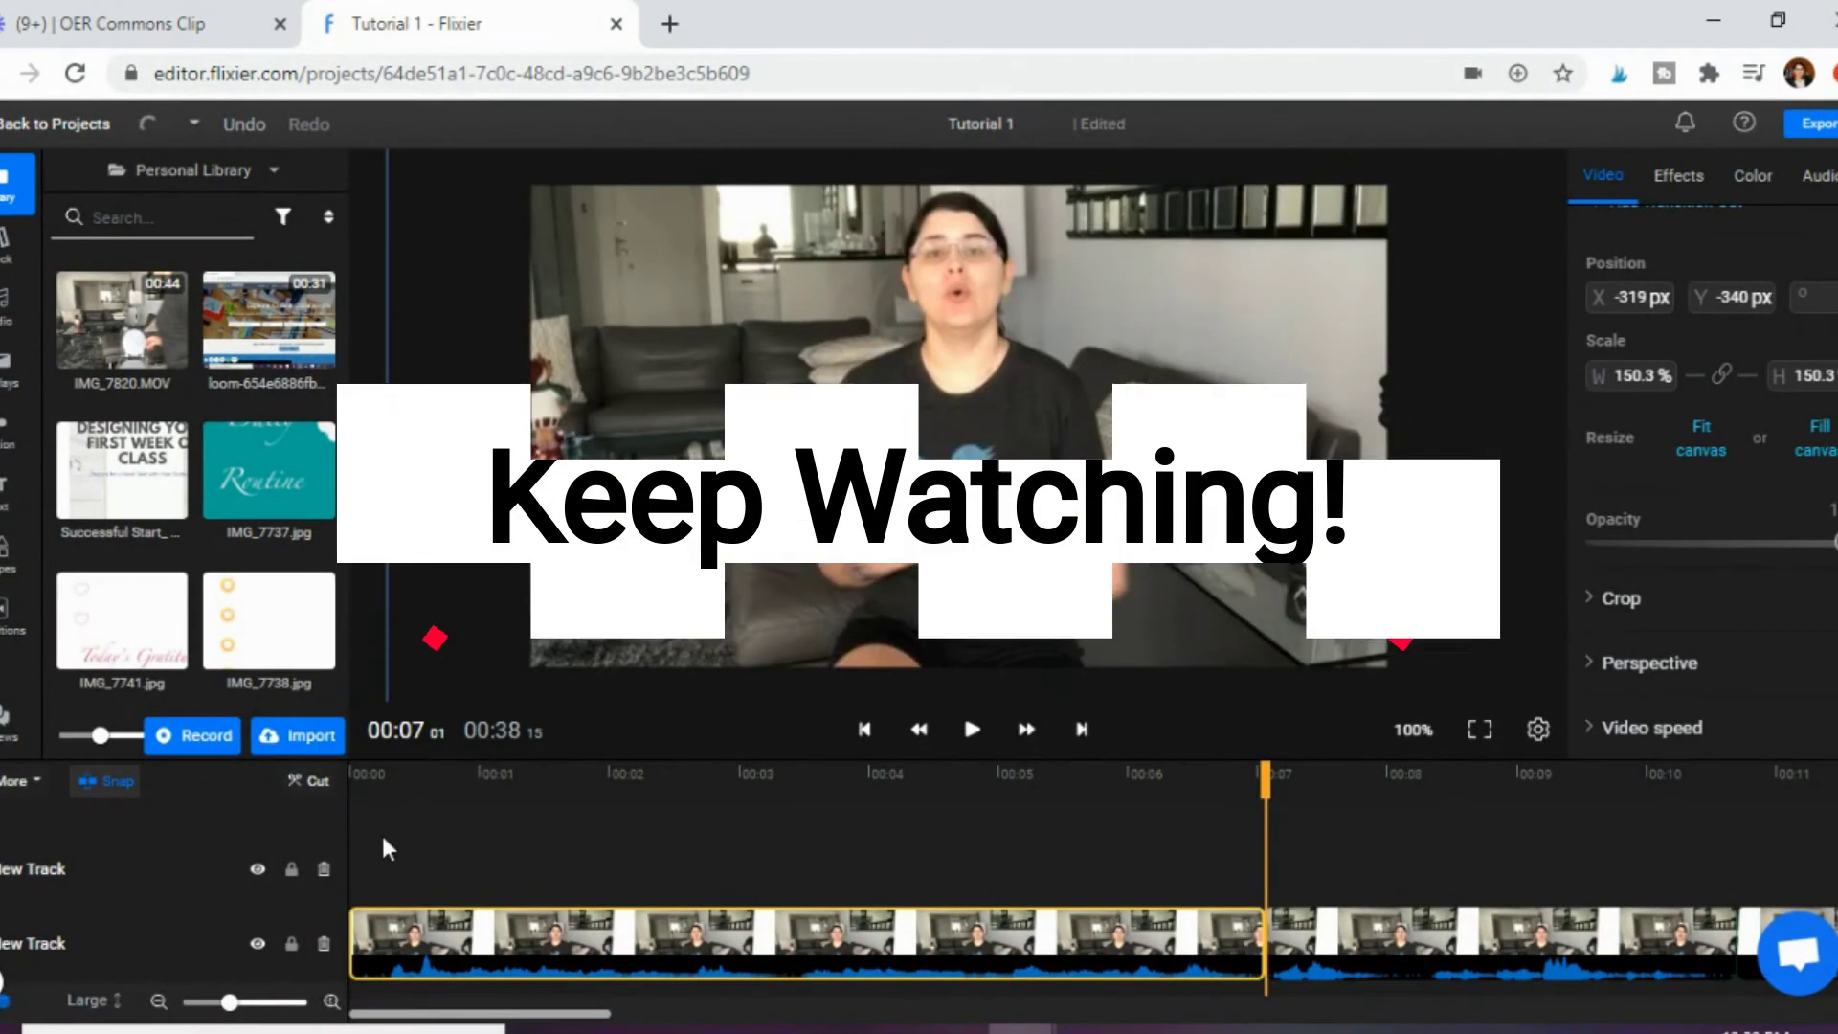
pyautogui.click(375, 839)
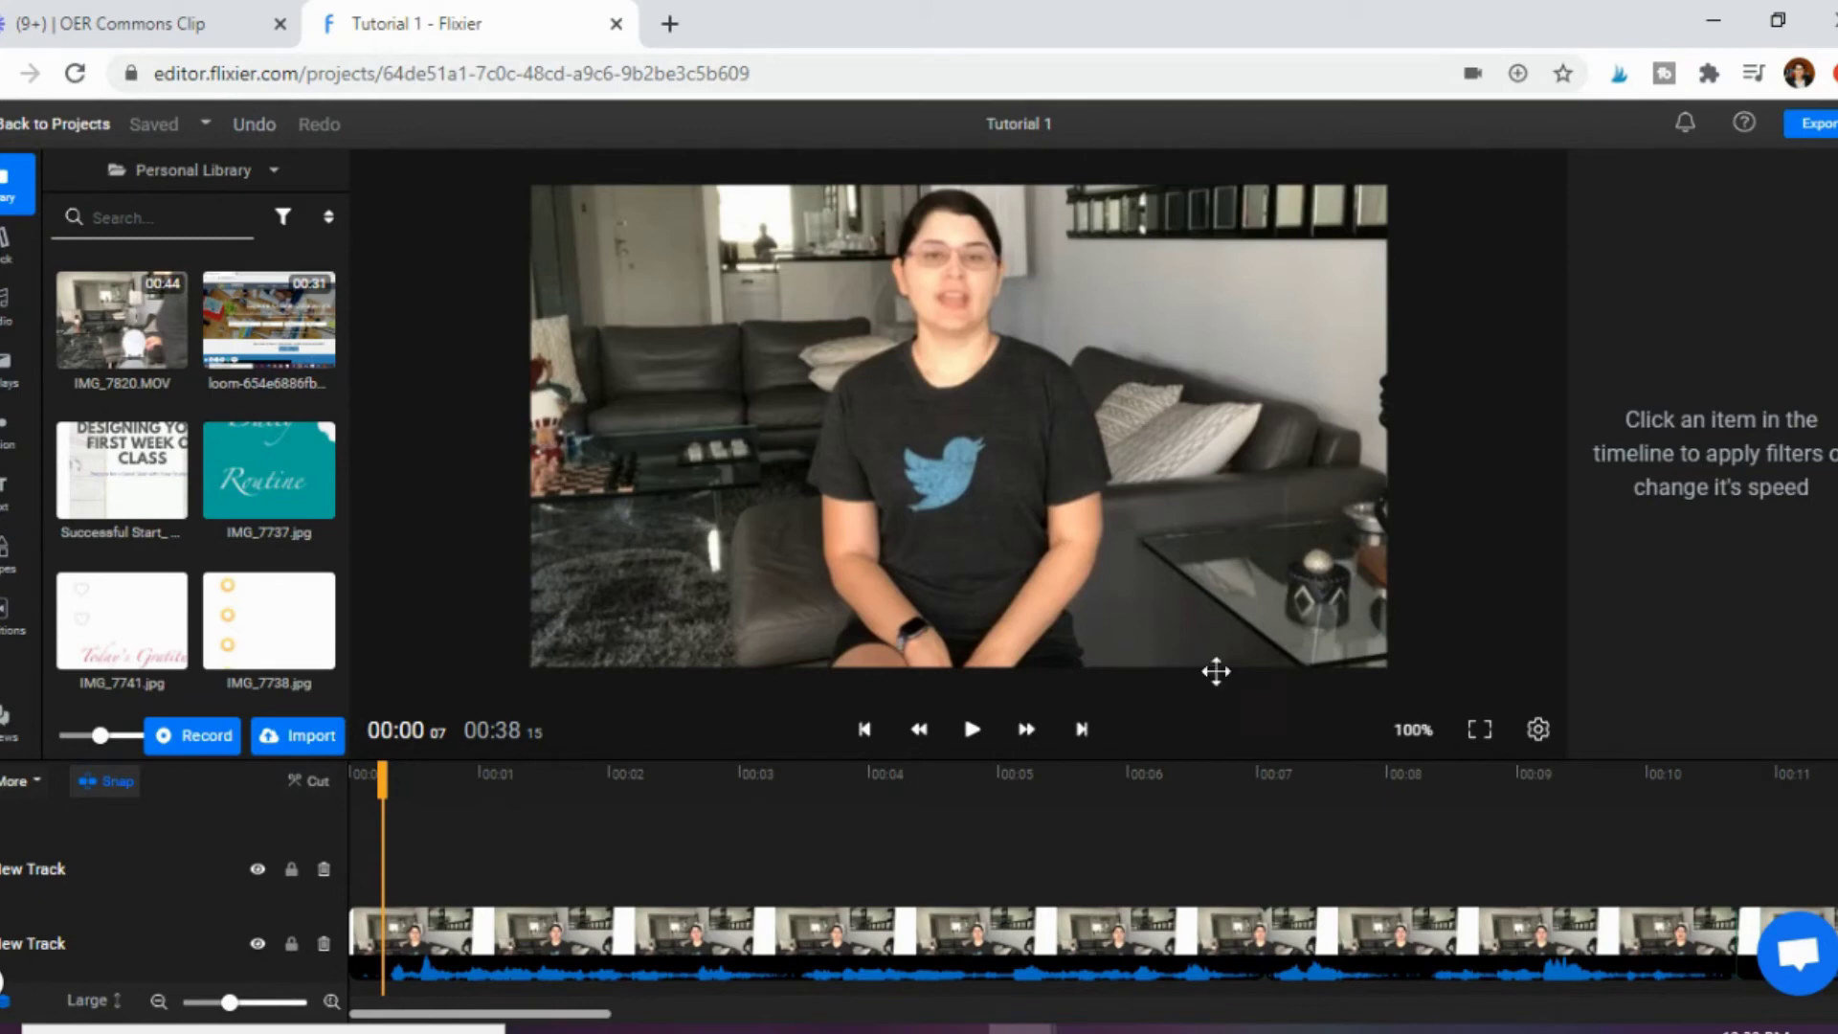
# Check the YouTube publishing option and export the Tutorial 1 project as Video + Audio.
pyautogui.click(1814, 126)
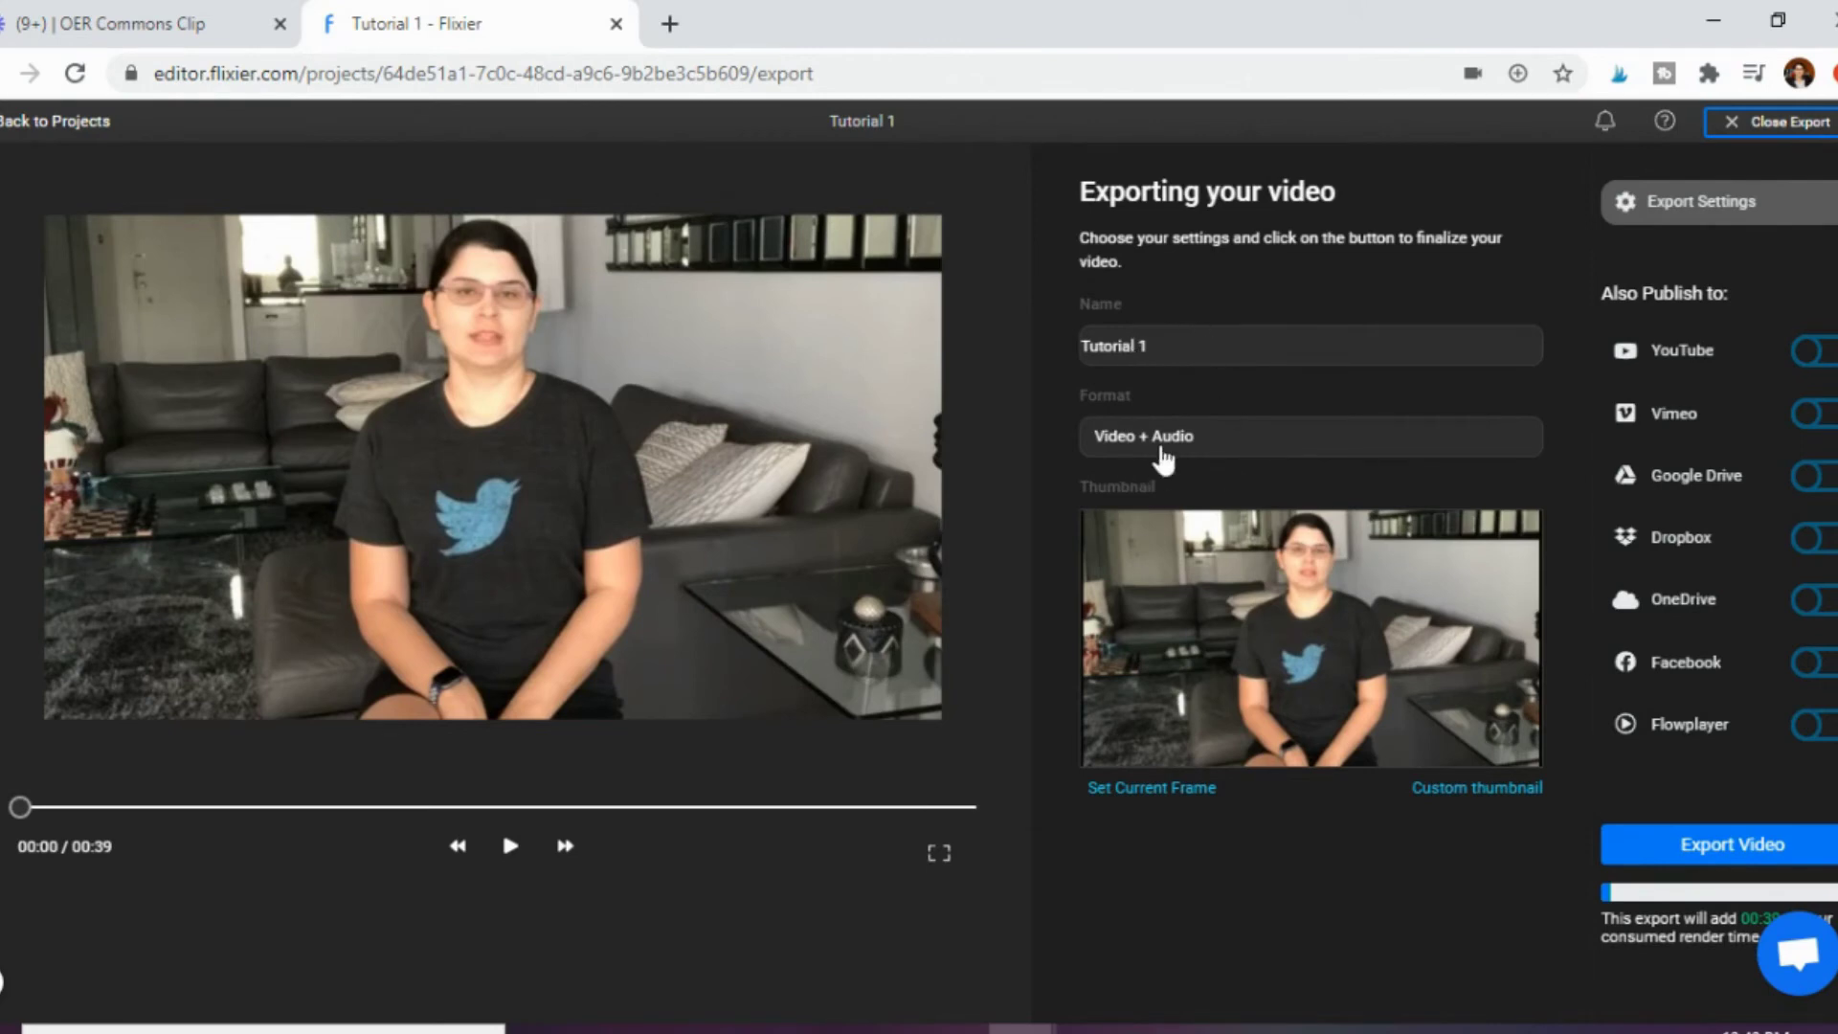
pyautogui.moveTo(1240, 617)
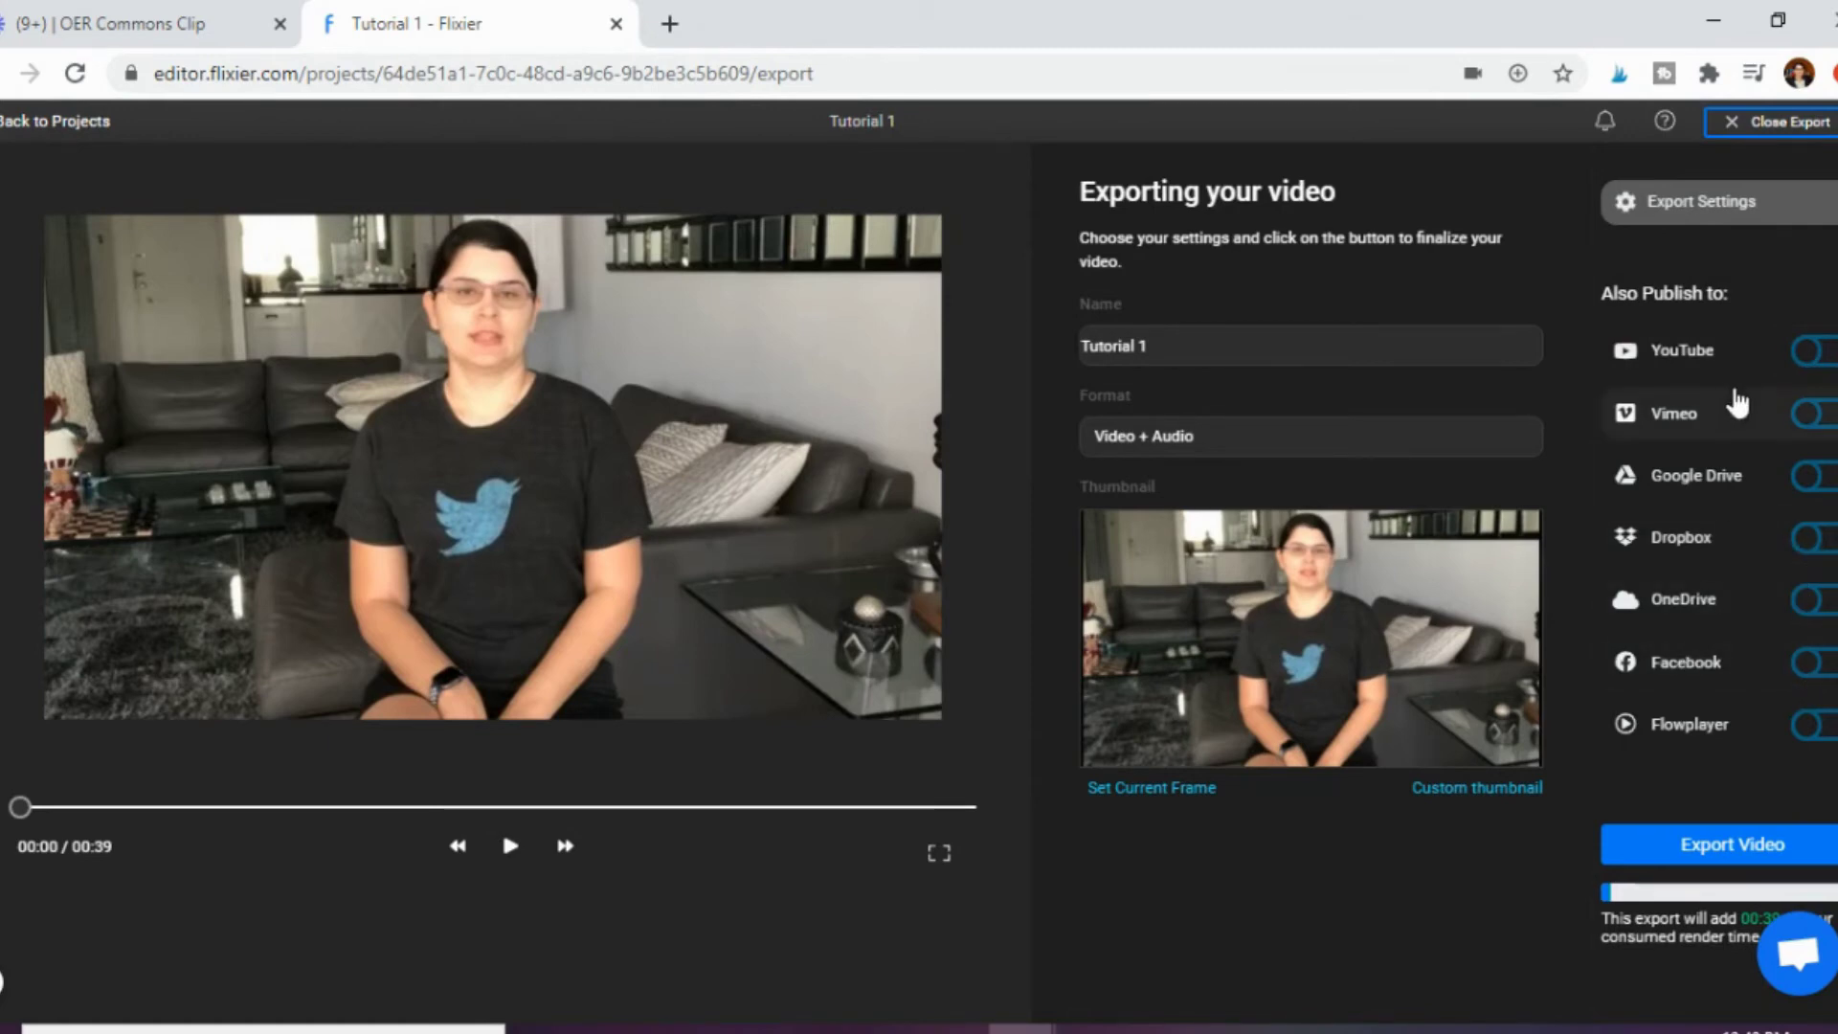
pyautogui.click(1810, 364)
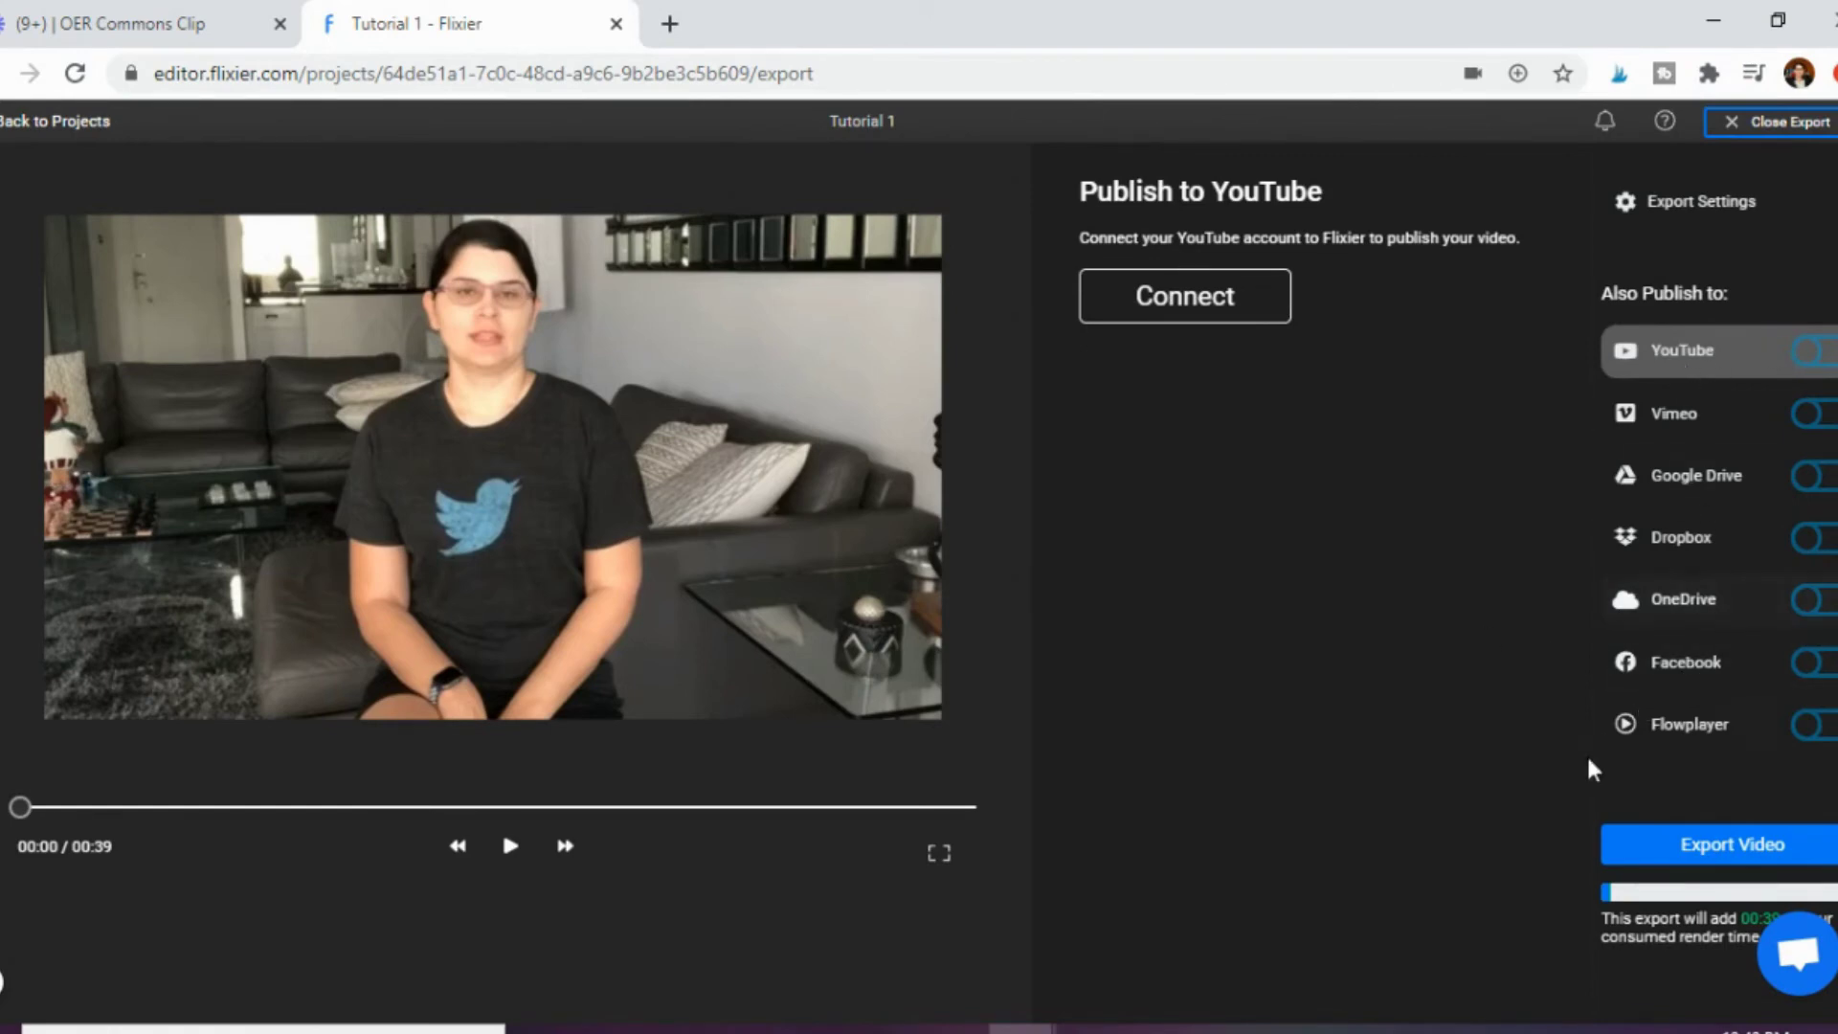
pyautogui.click(1703, 848)
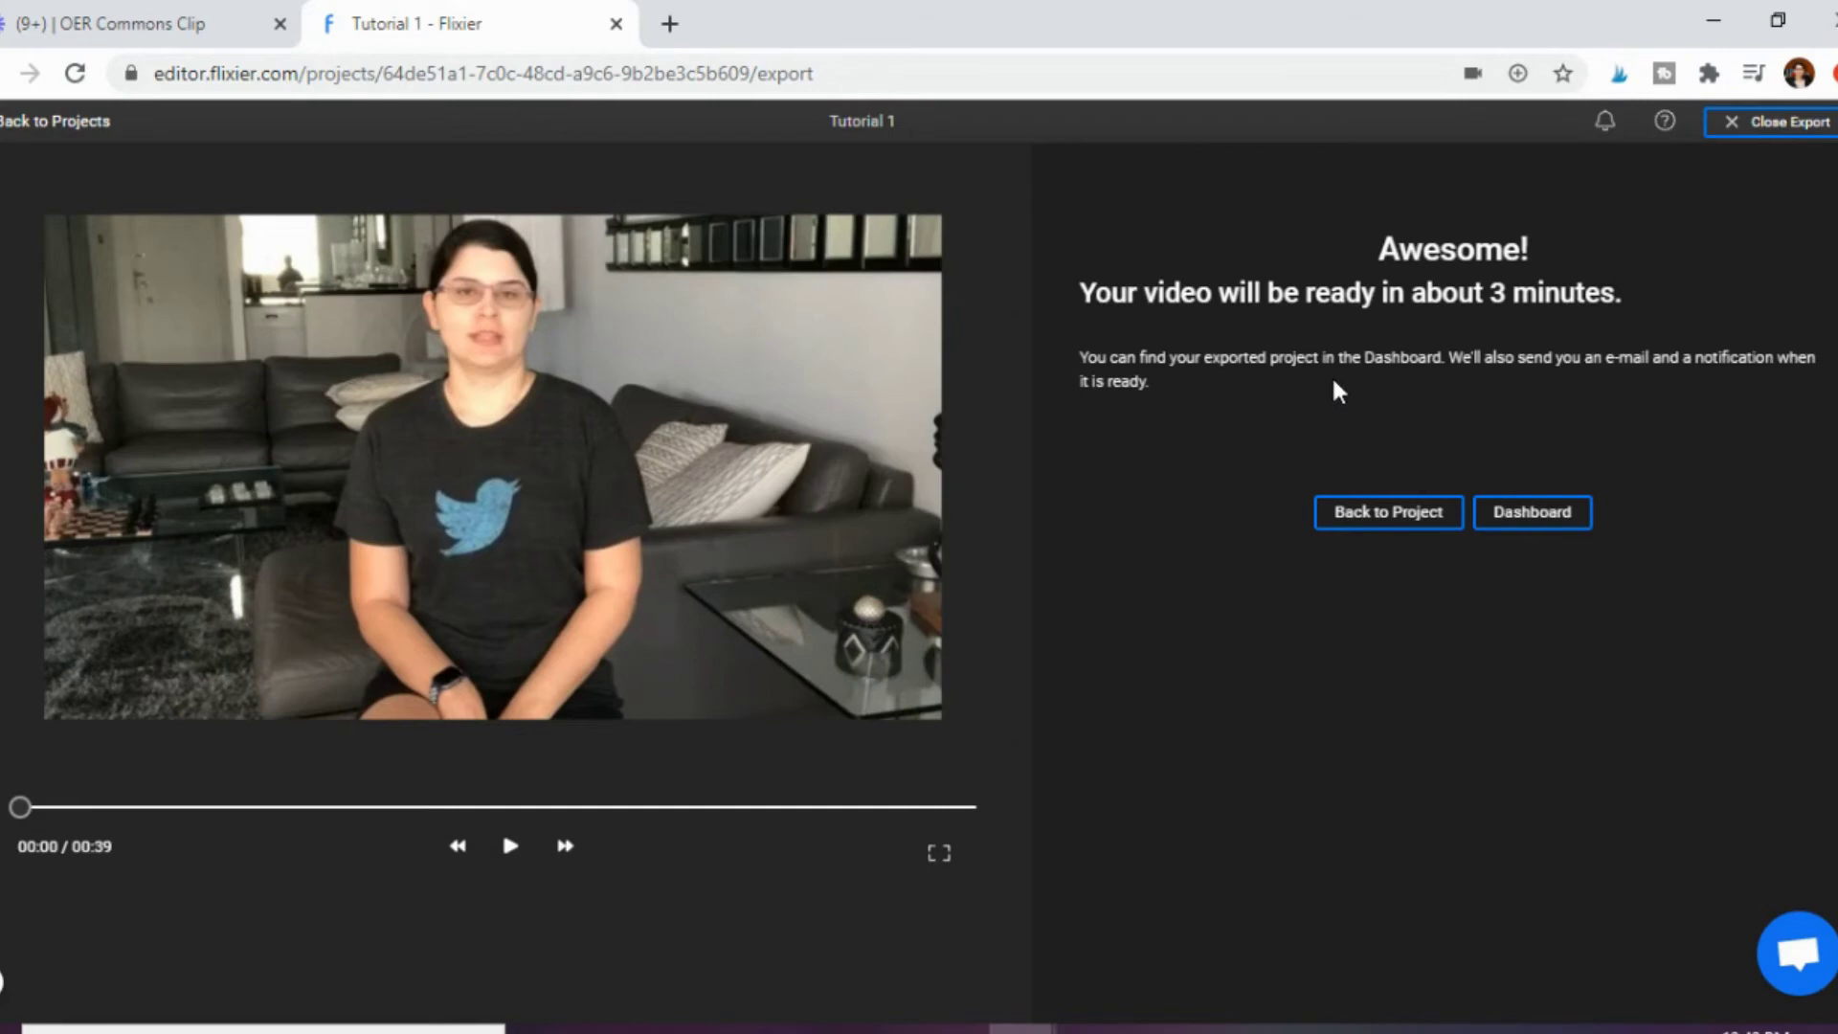
# Go to the dashboard's exports and look at the options available for the Tutorial 1 export.
pyautogui.click(1539, 513)
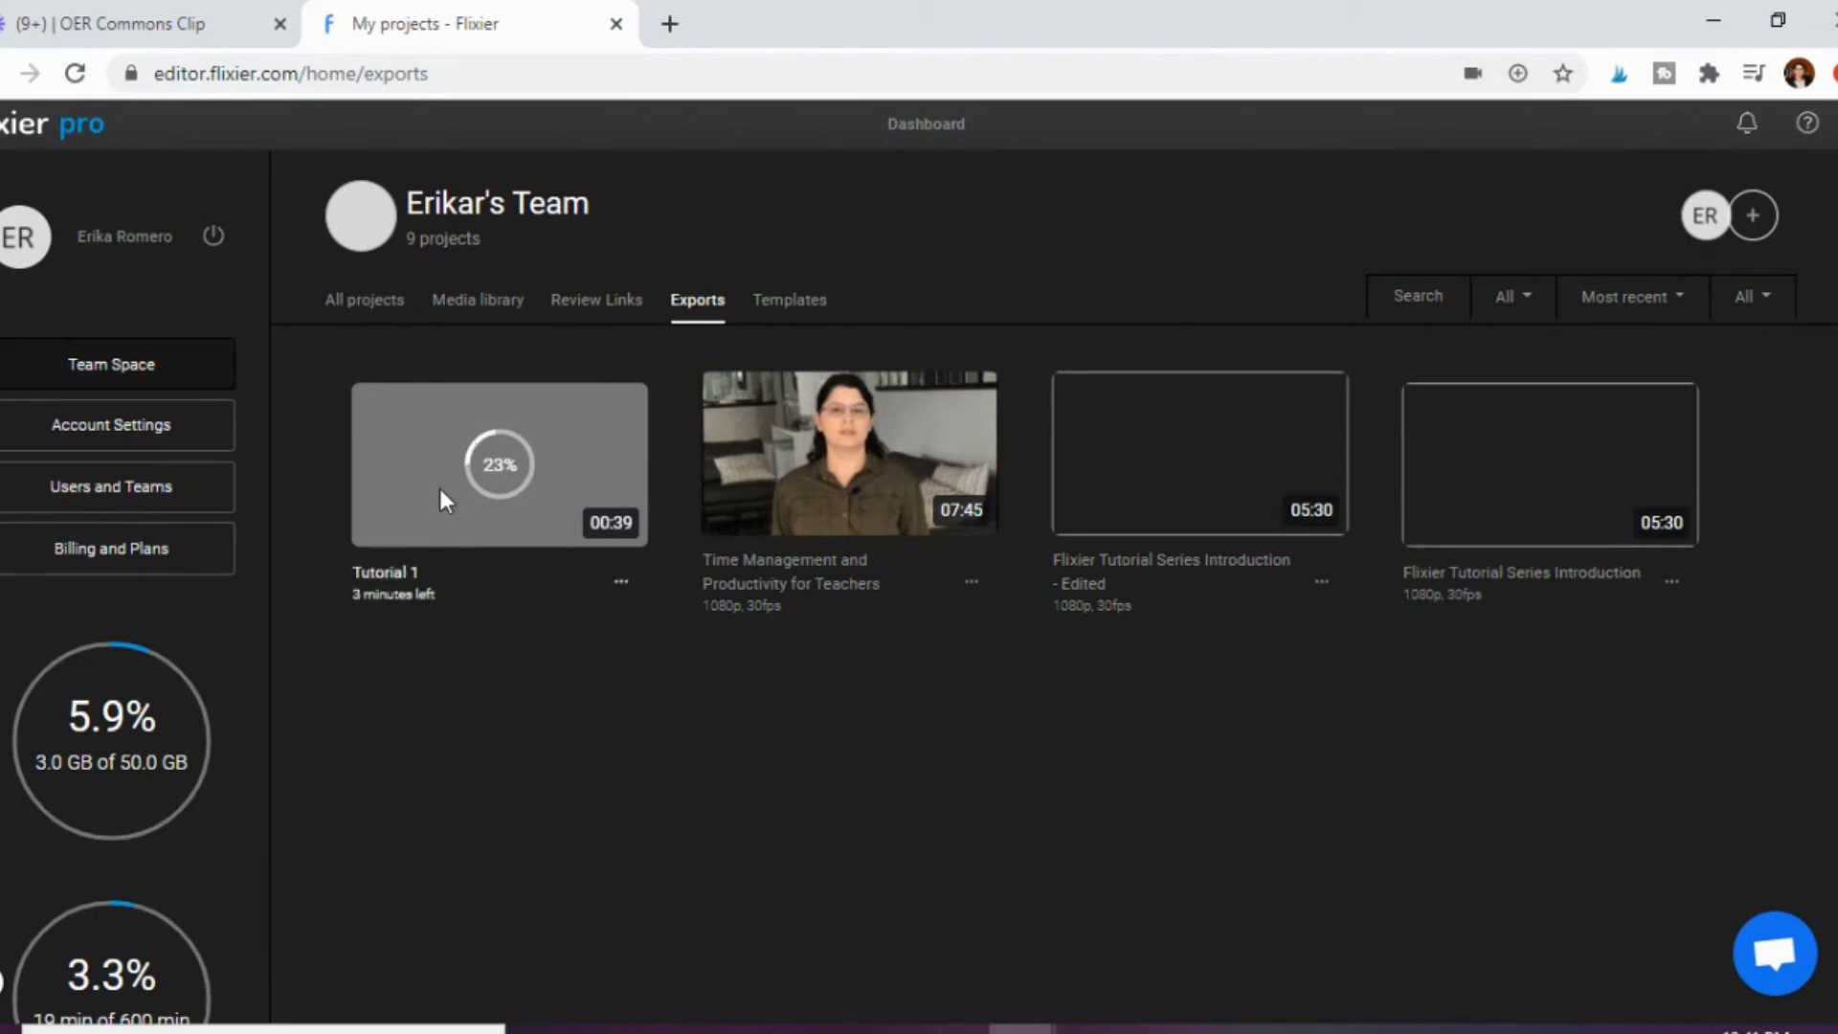
pyautogui.click(620, 584)
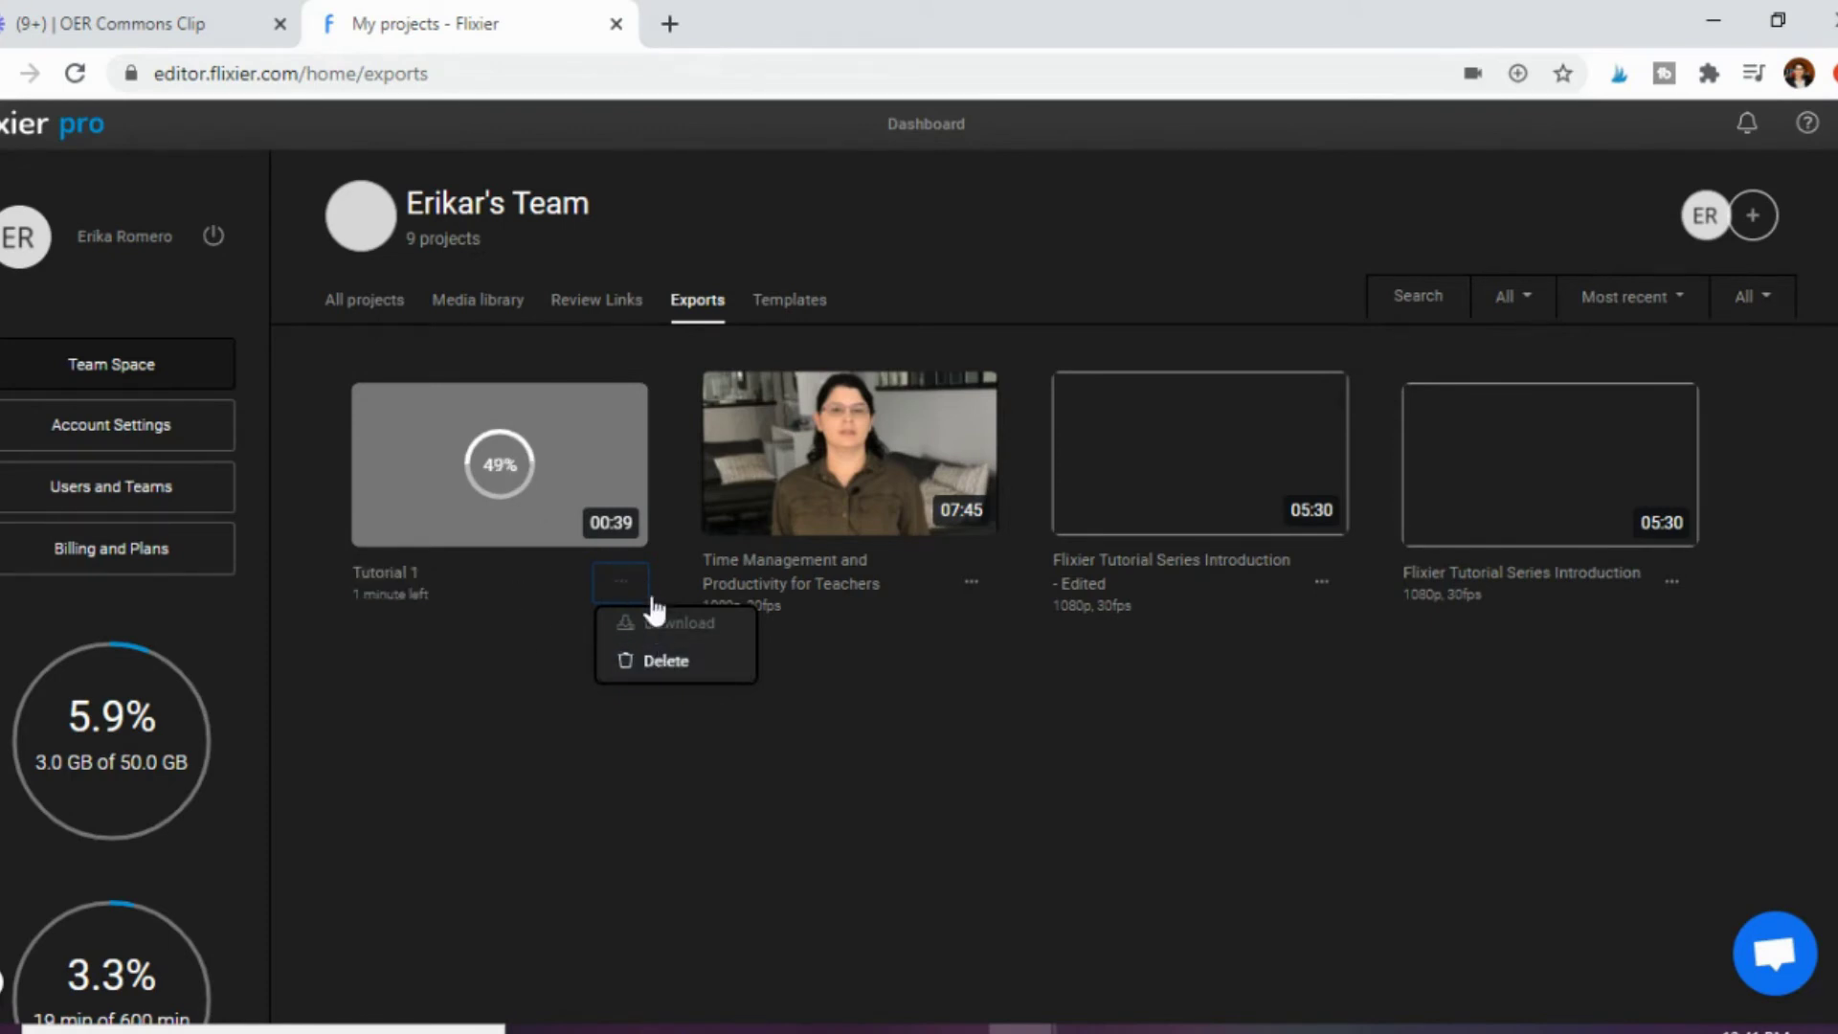
pyautogui.click(542, 773)
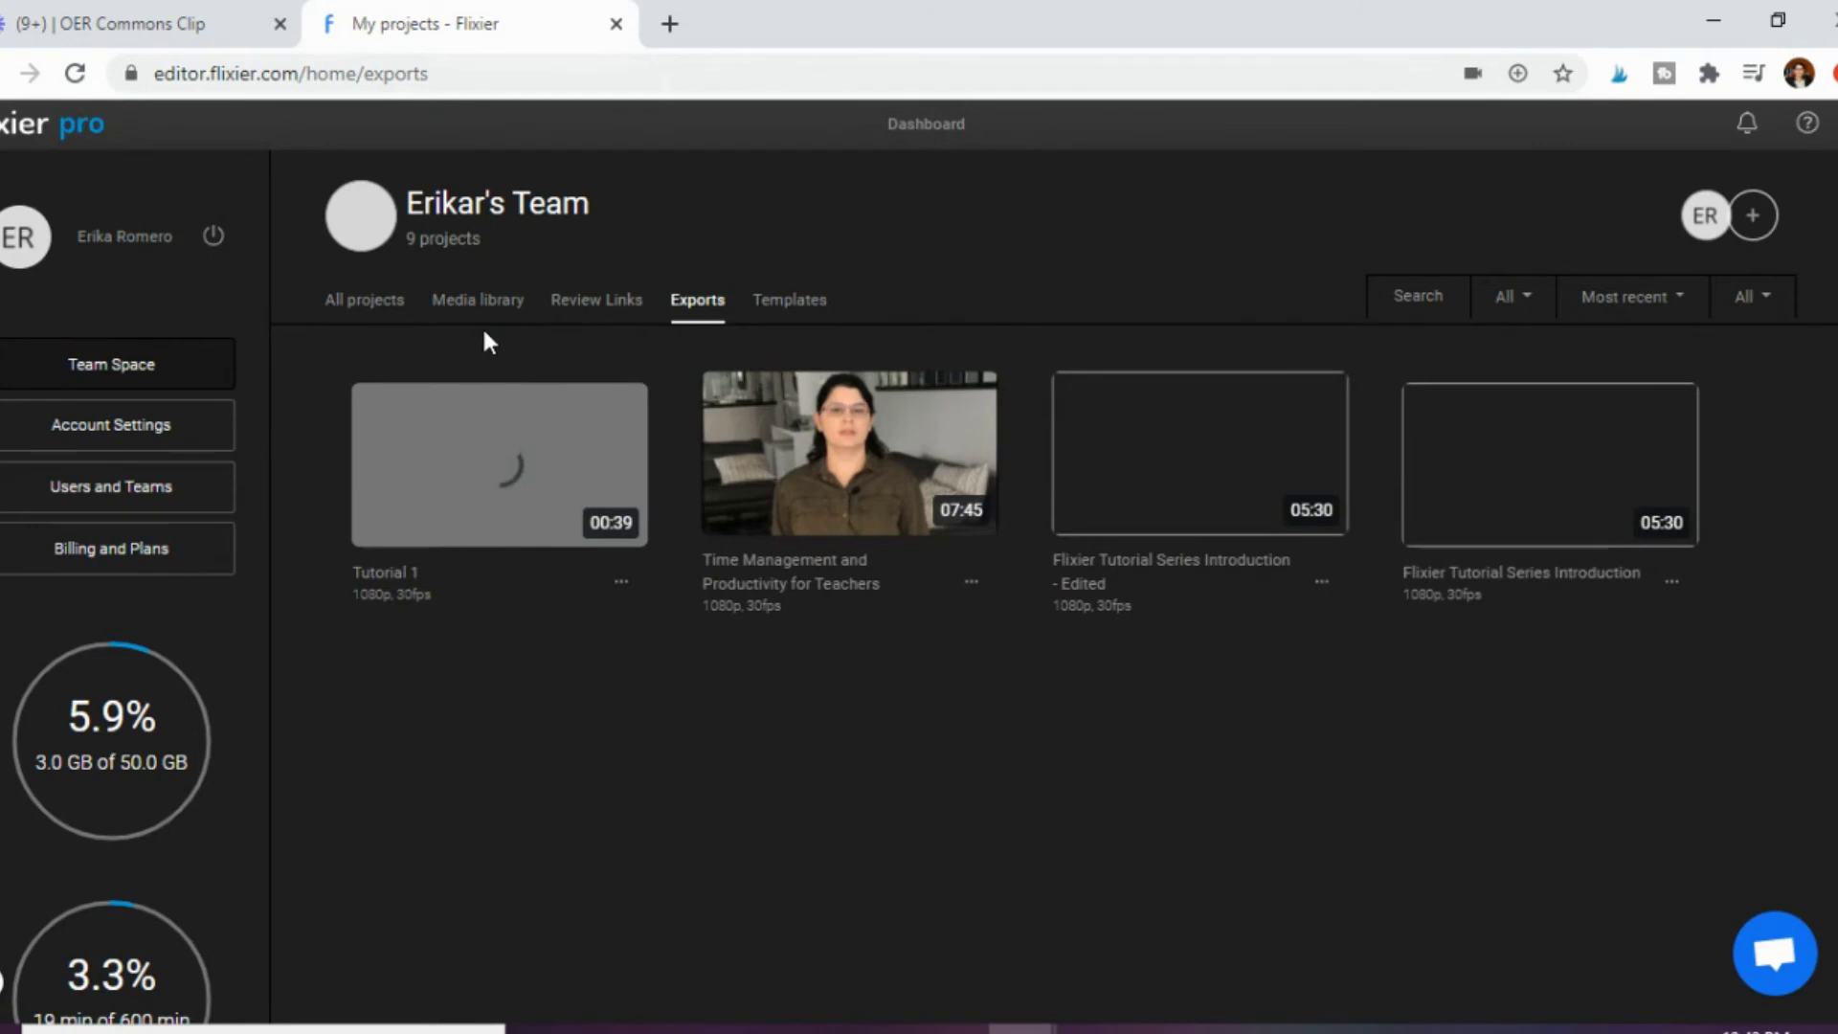
# Look through the dashboard's media library, review links and templates, and reopen the Tutorial 1 project.
pyautogui.click(471, 302)
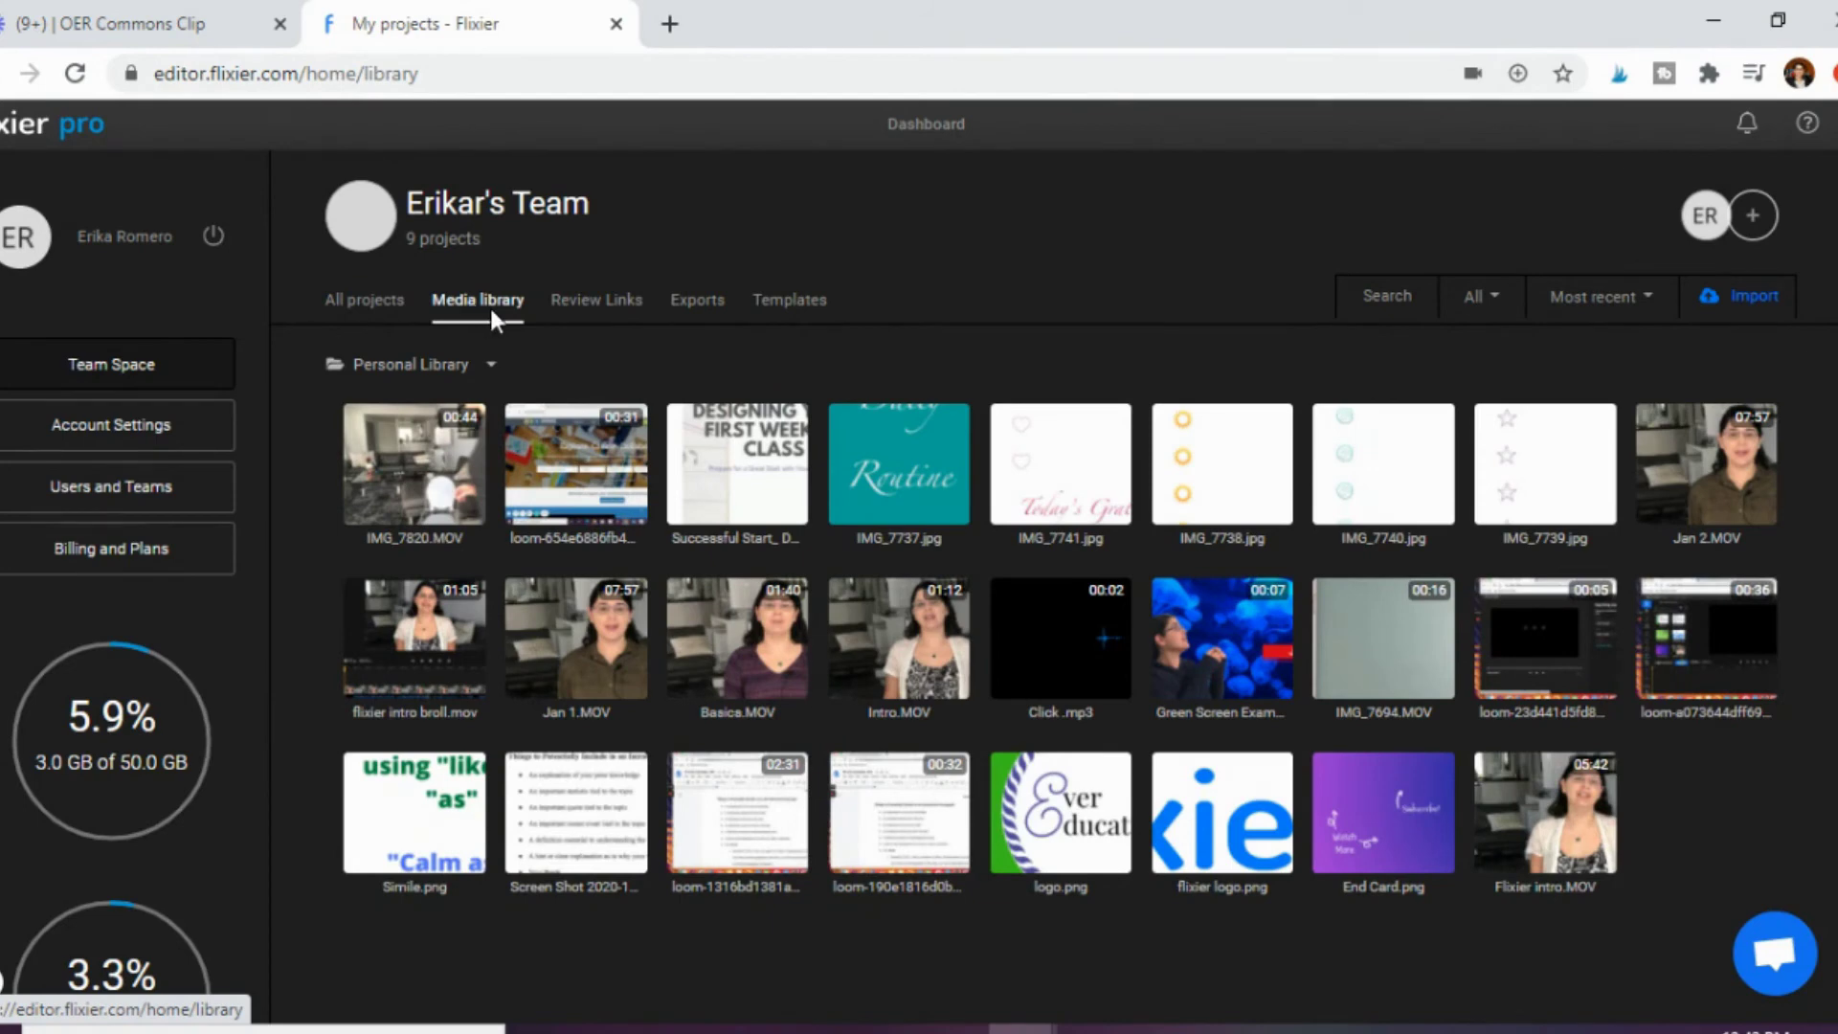
pyautogui.click(587, 312)
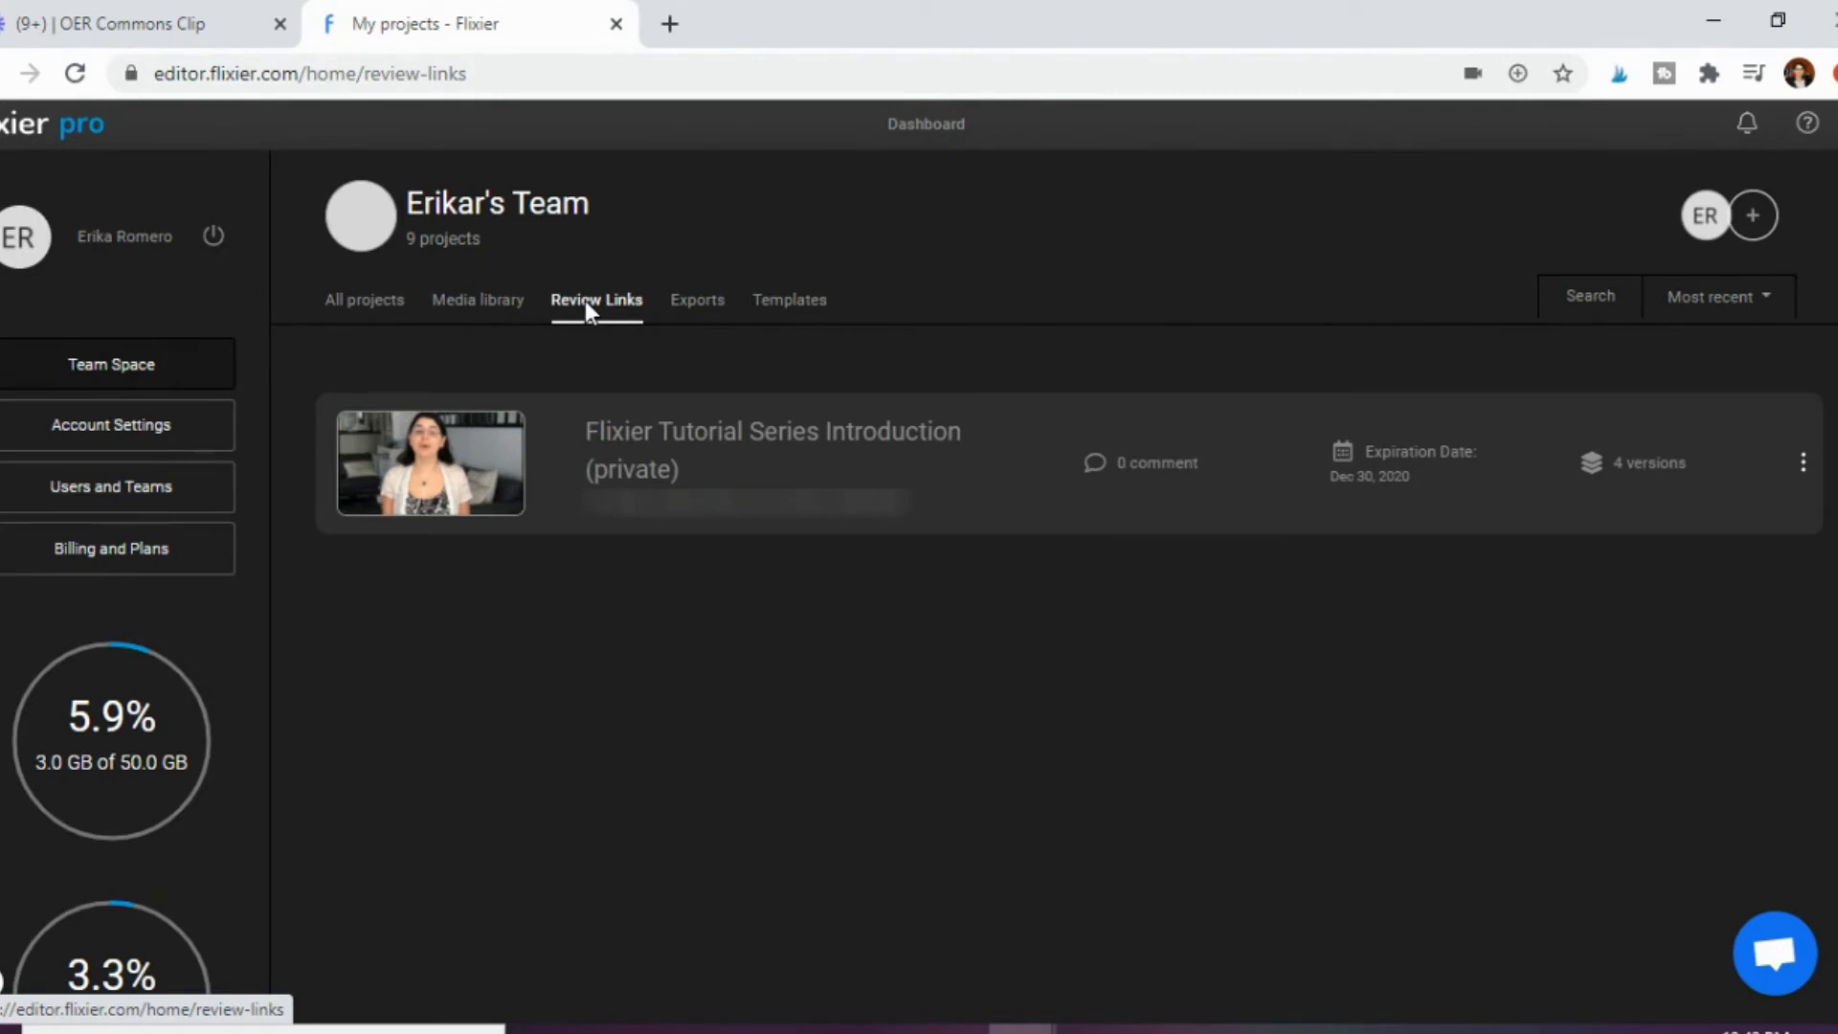
pyautogui.click(787, 308)
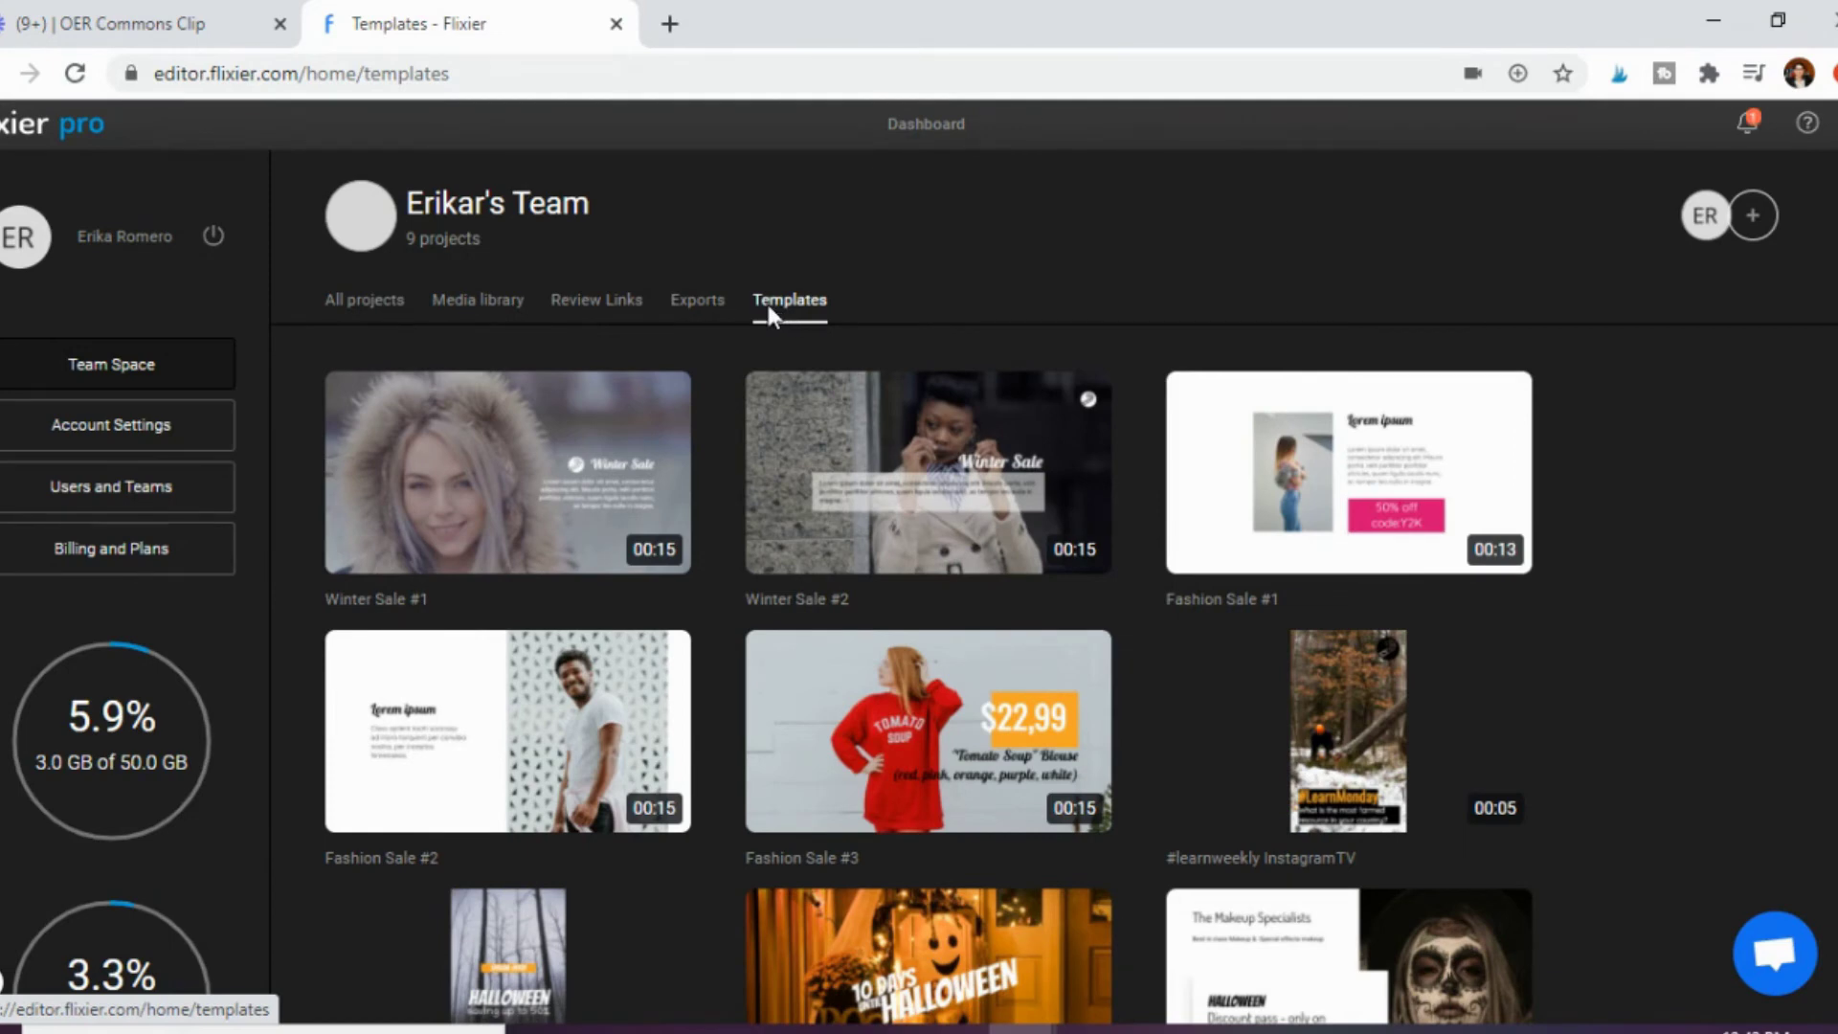
pyautogui.click(358, 303)
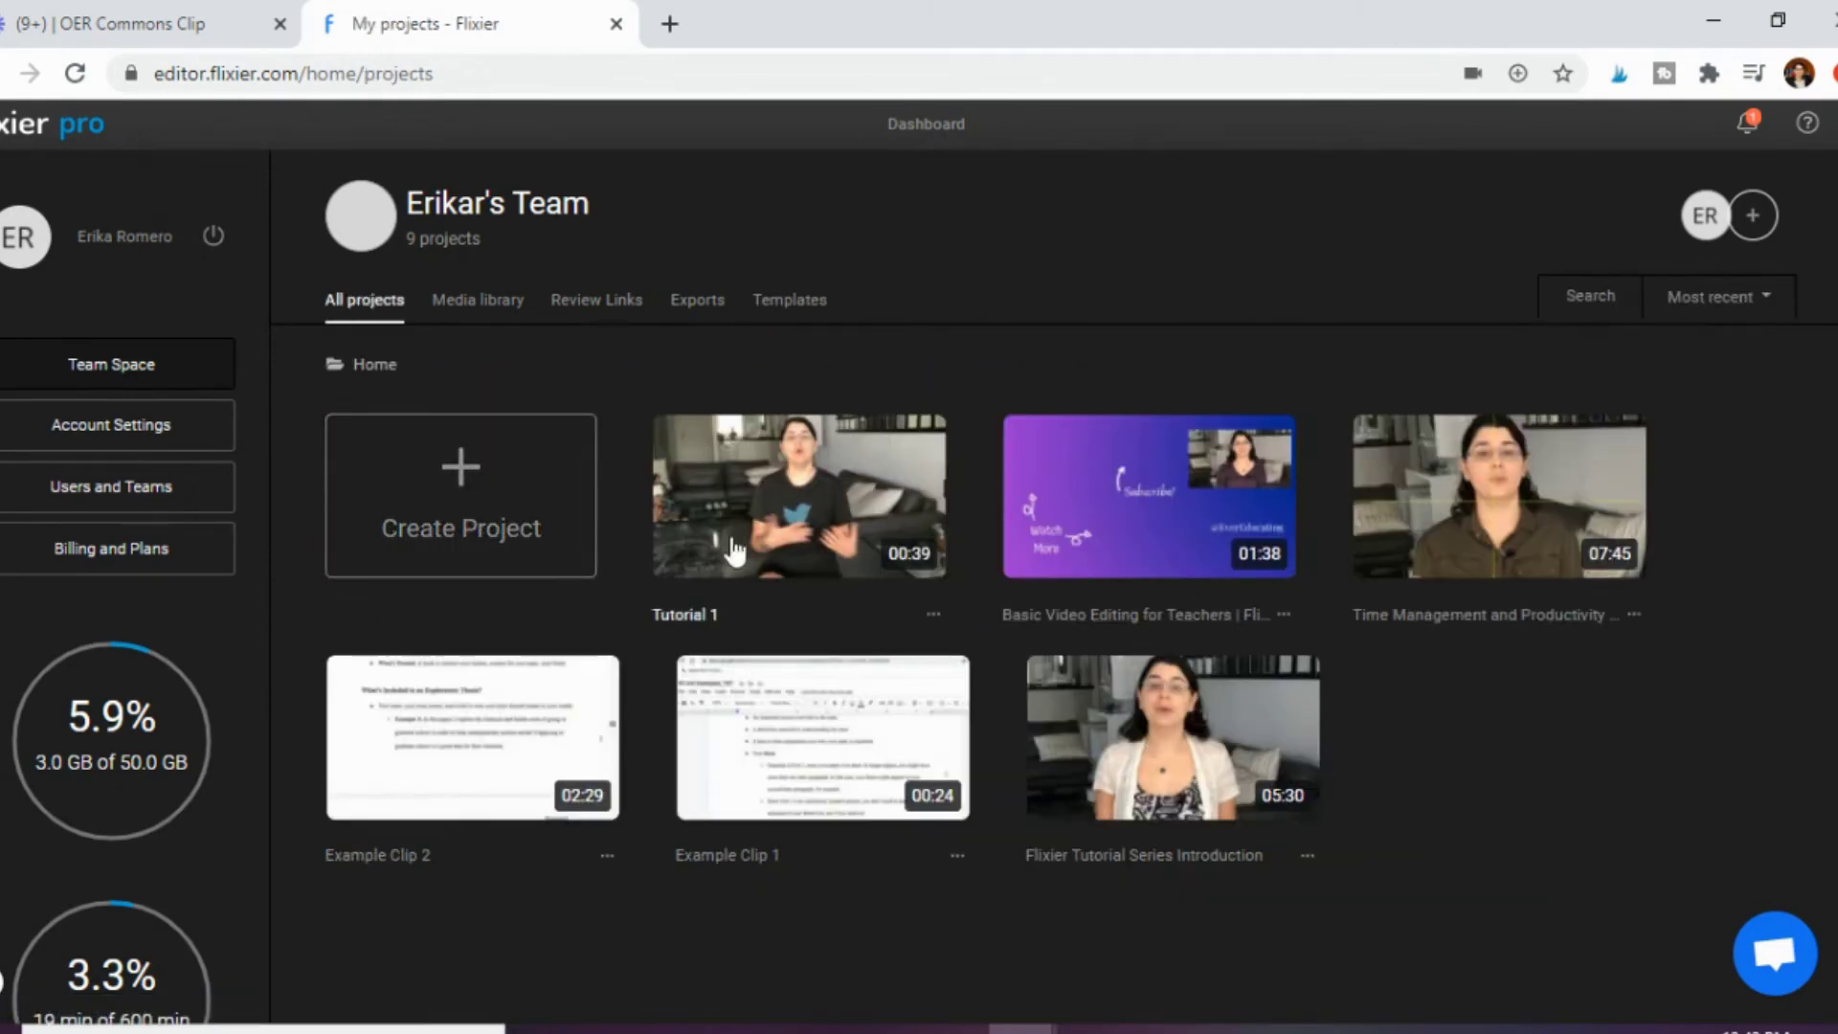
pyautogui.click(785, 517)
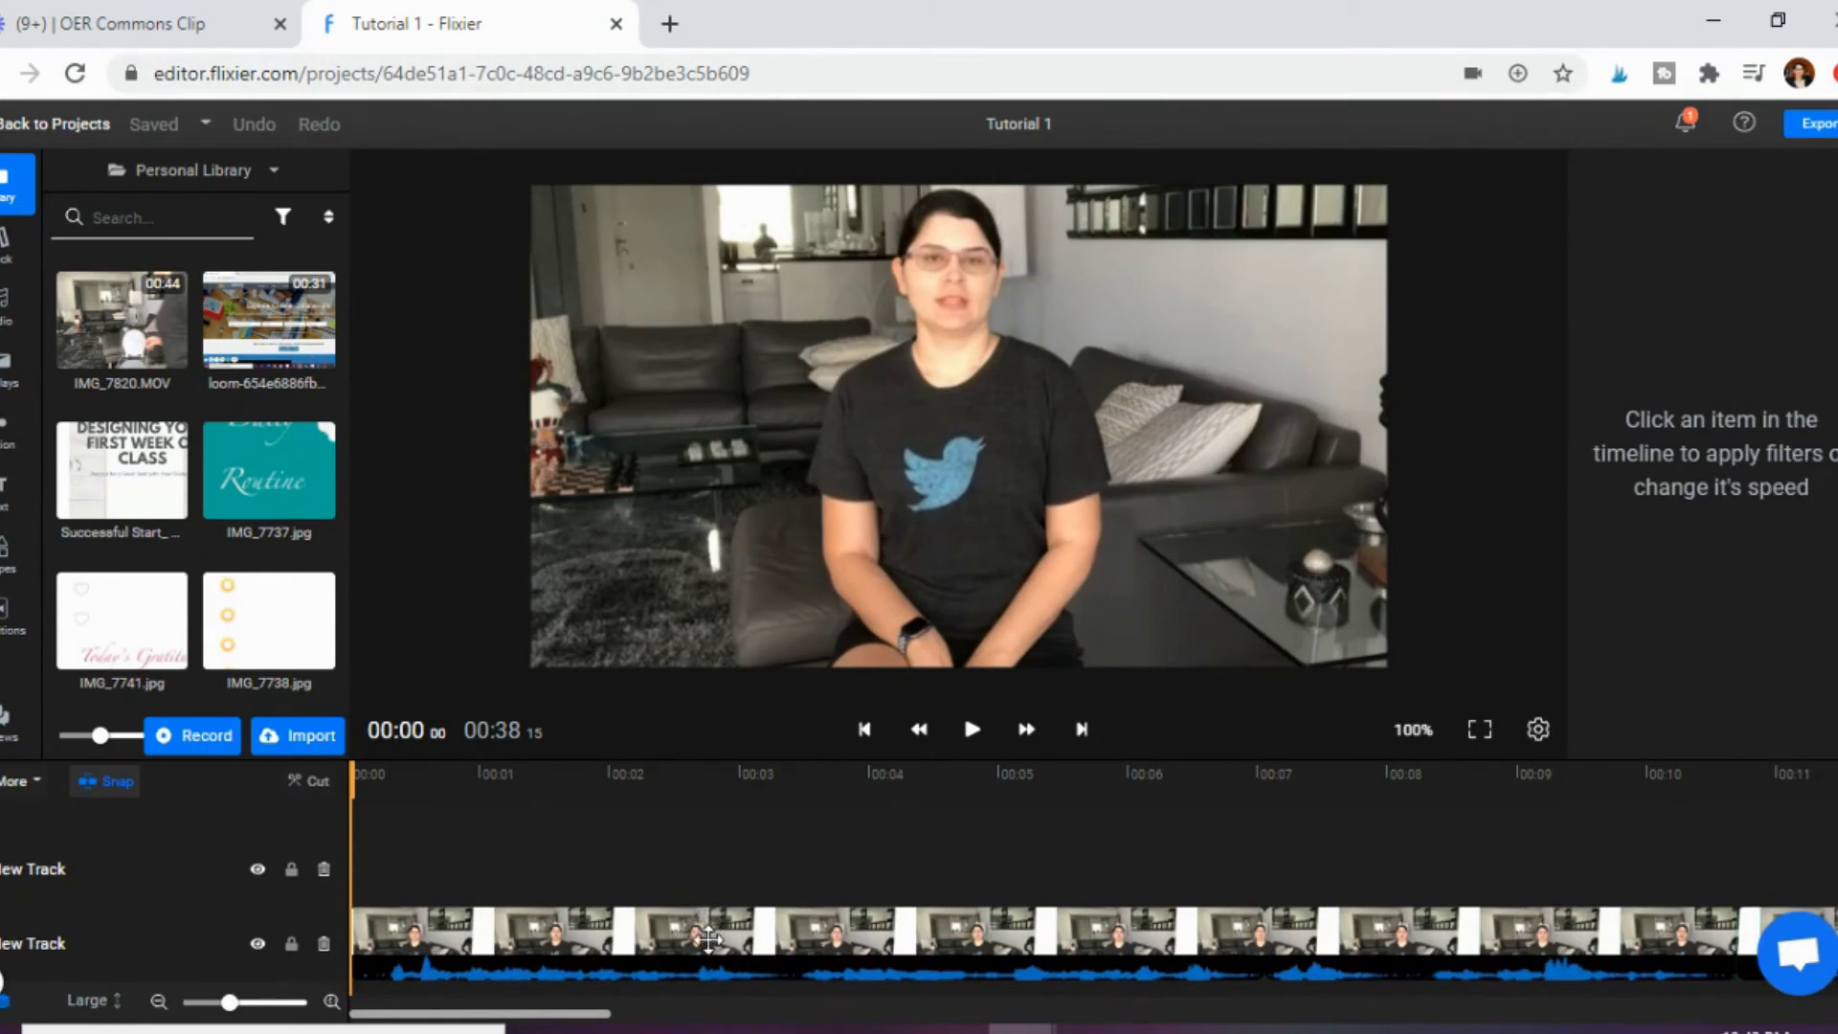
# Detach the audio from the first IMG_7820.MOV clip and delete the detached audio.
pyautogui.click(703, 939)
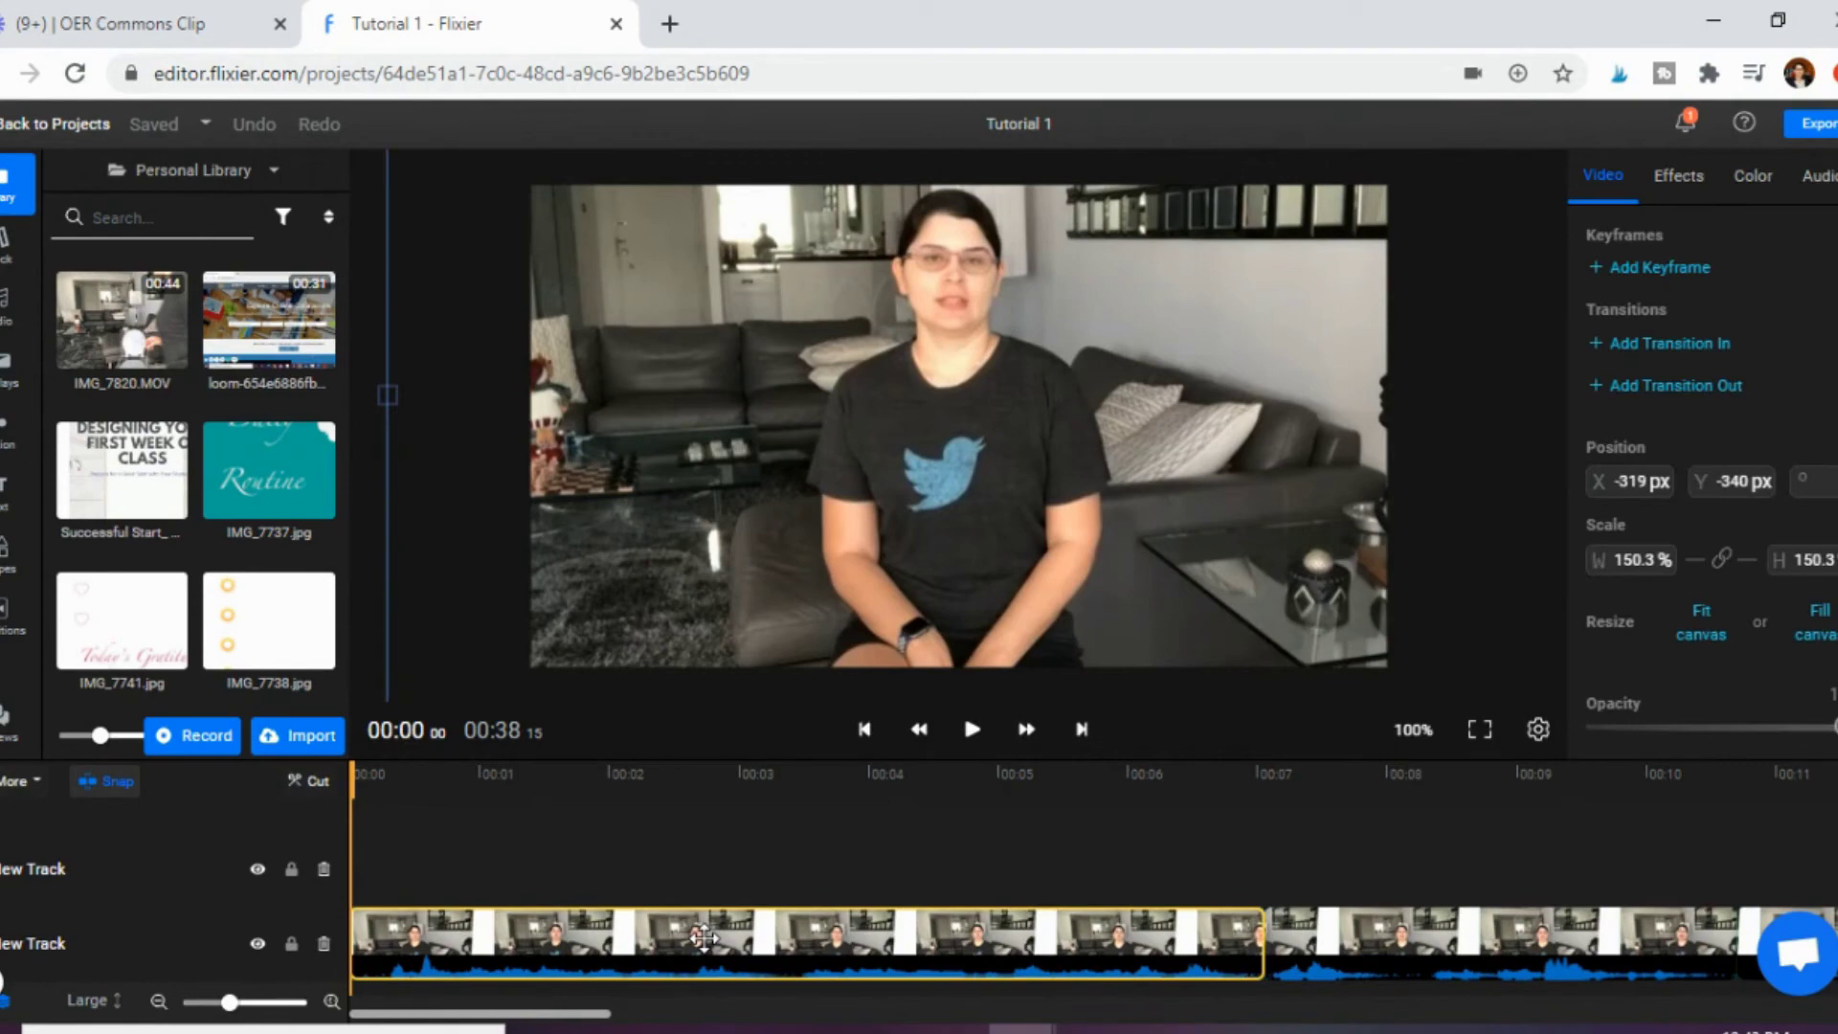
pyautogui.rightClick(703, 936)
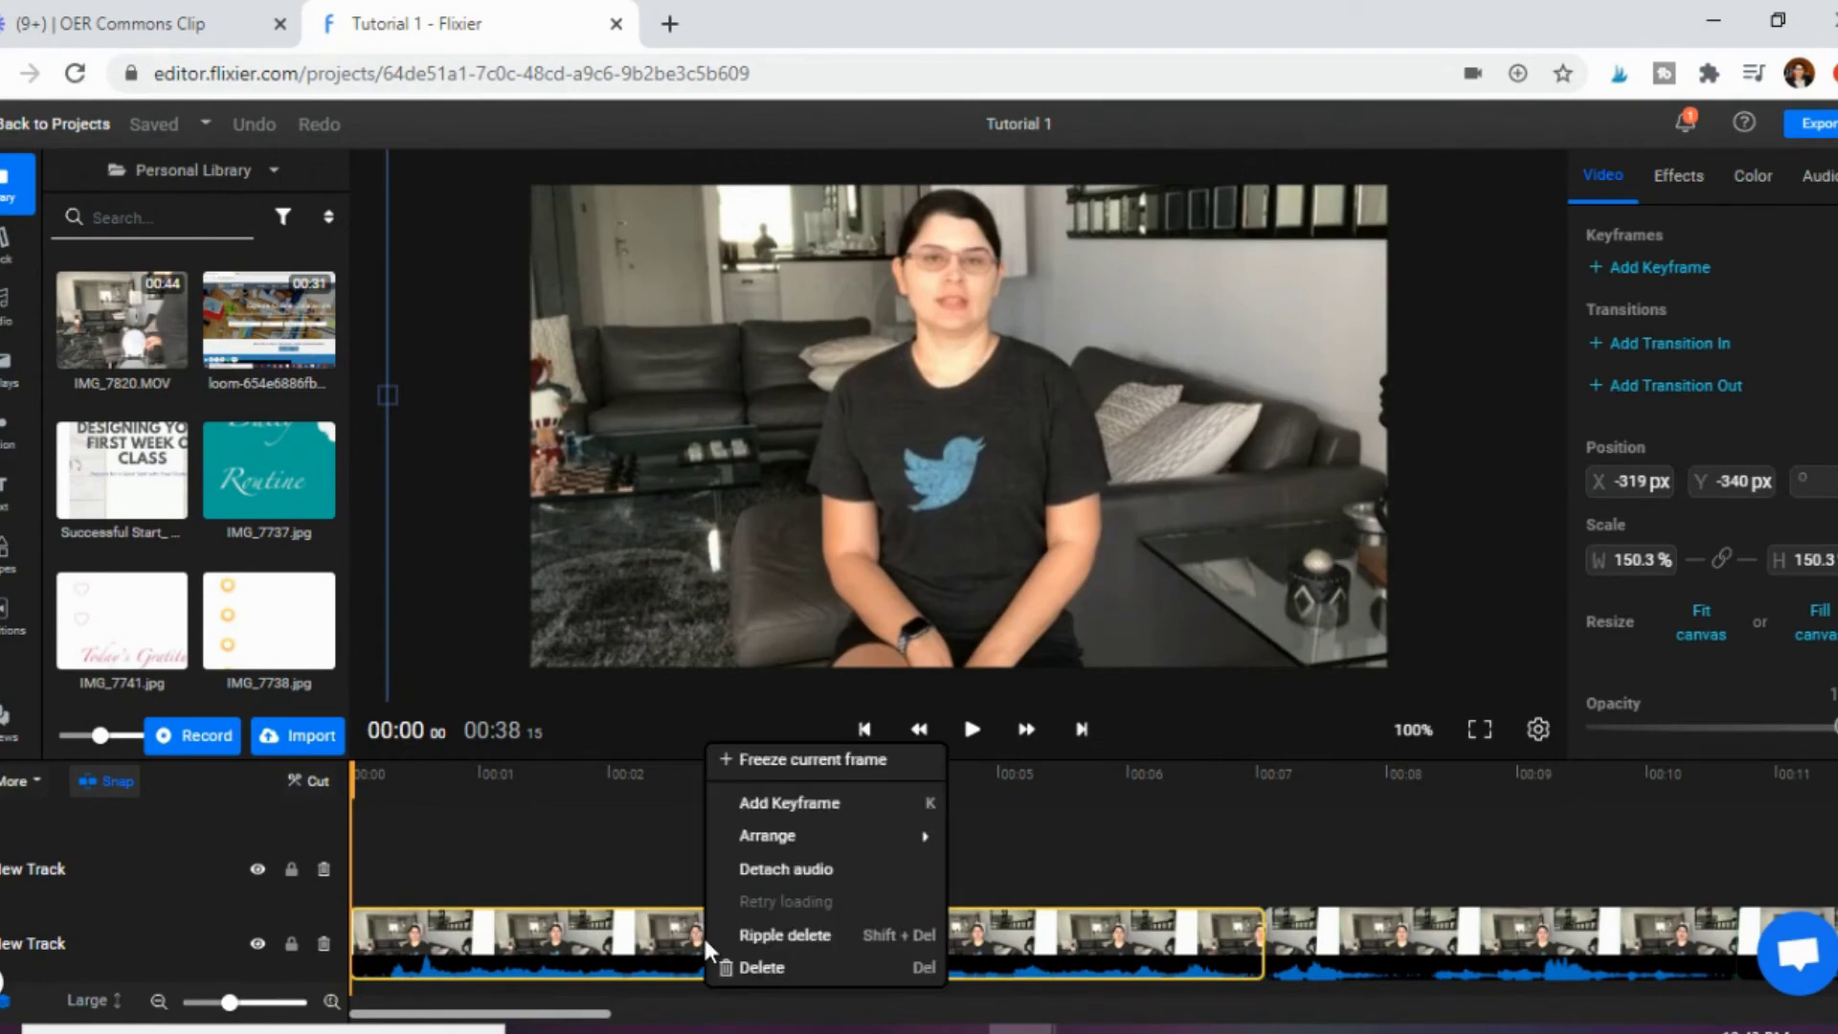
pyautogui.click(810, 873)
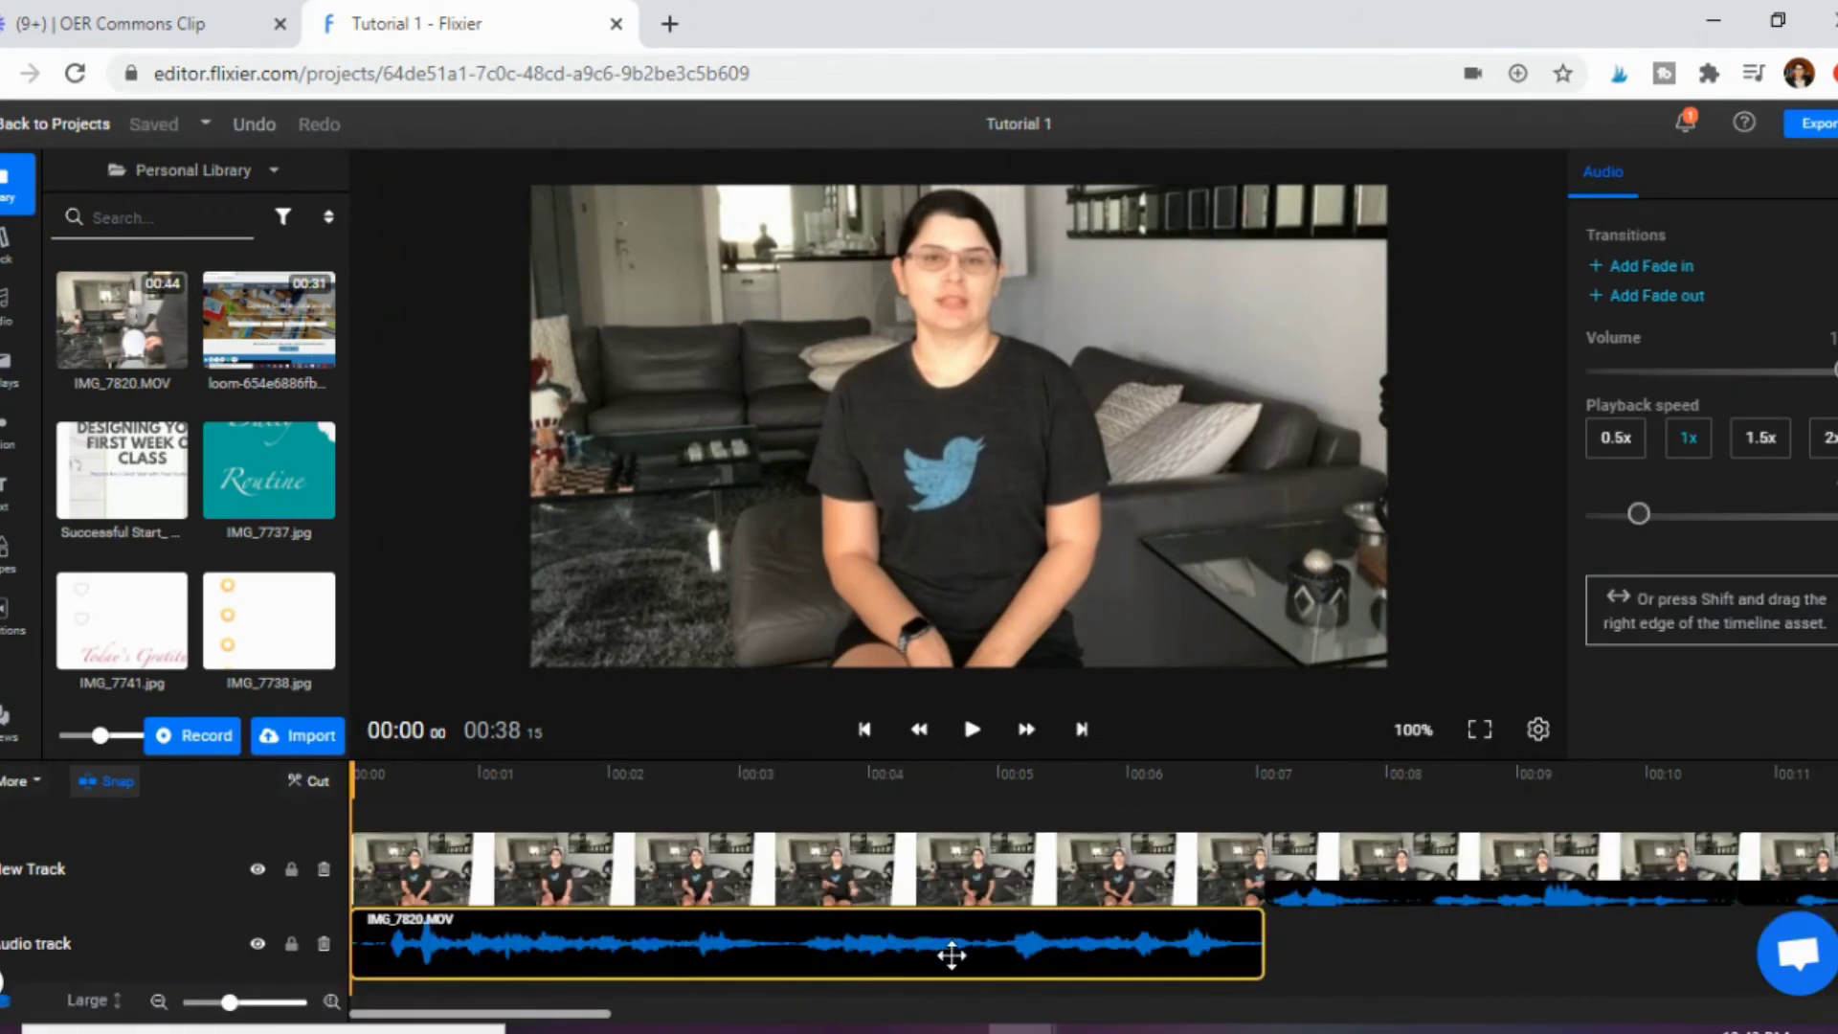
pyautogui.press('Delete')
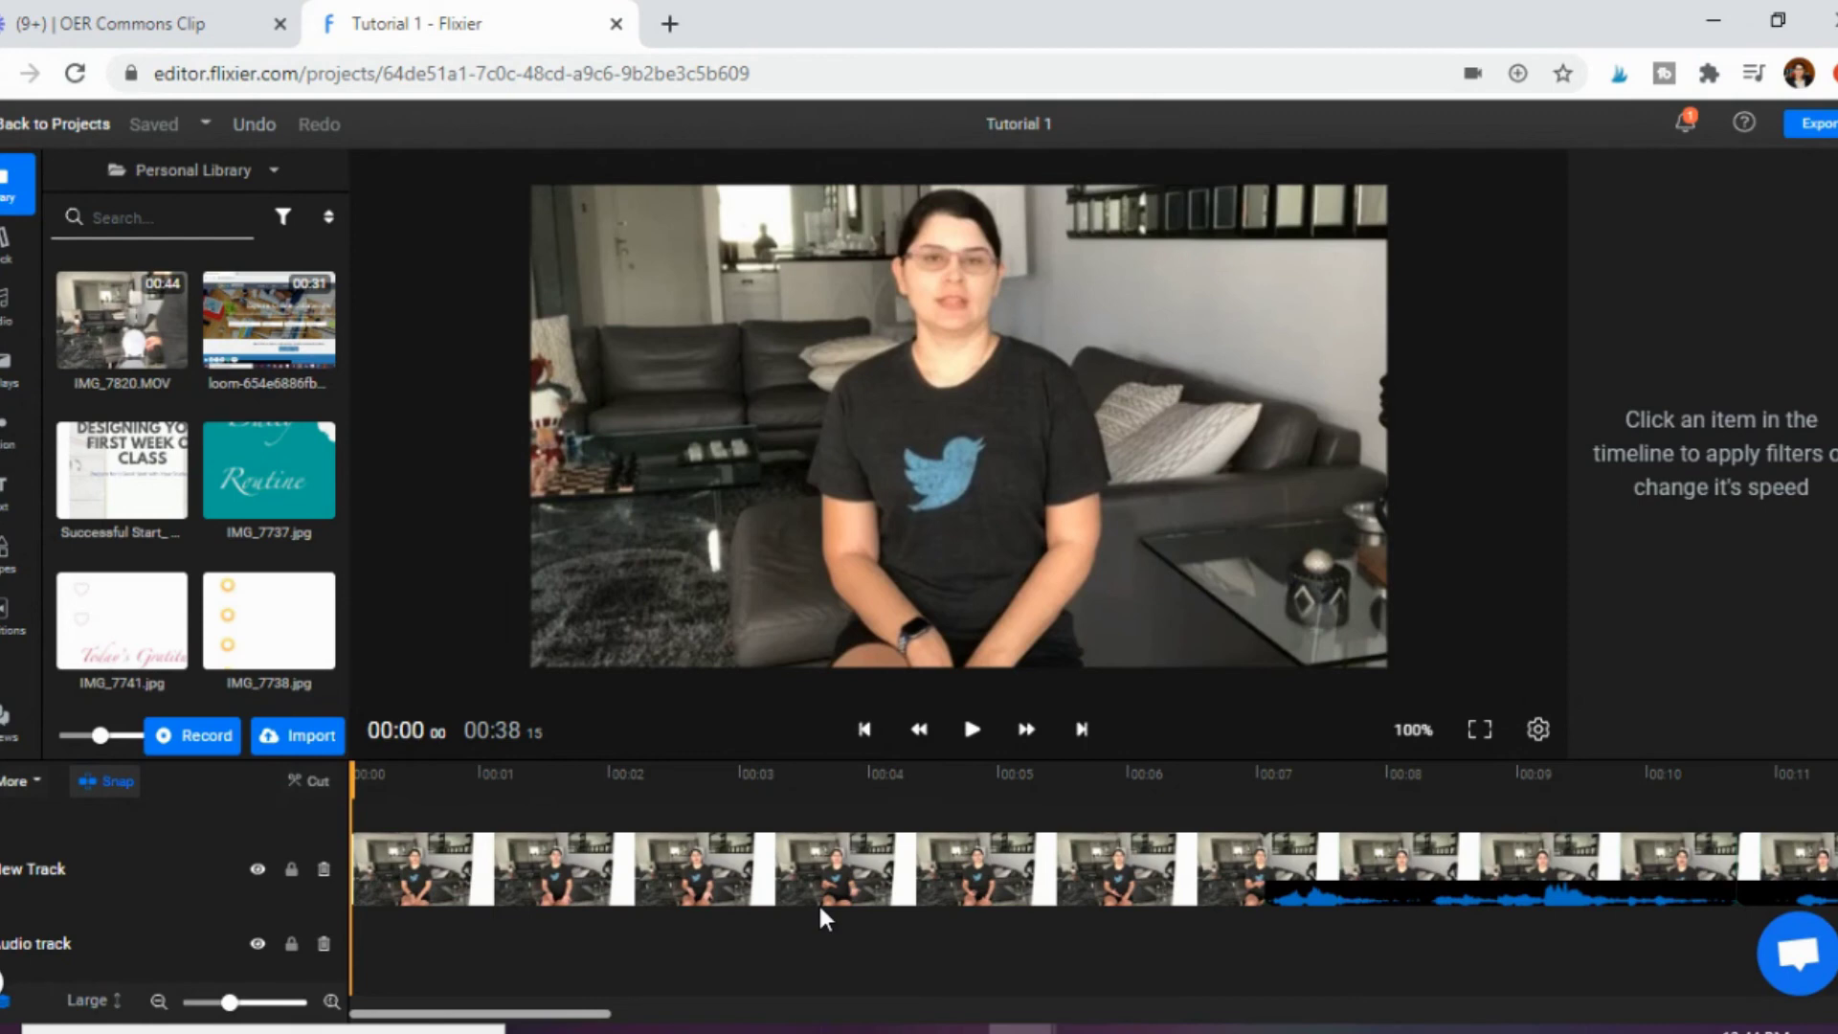
# Undo the audio deletion and shift the detached audio along its track to start at 00:03.
pyautogui.click(894, 884)
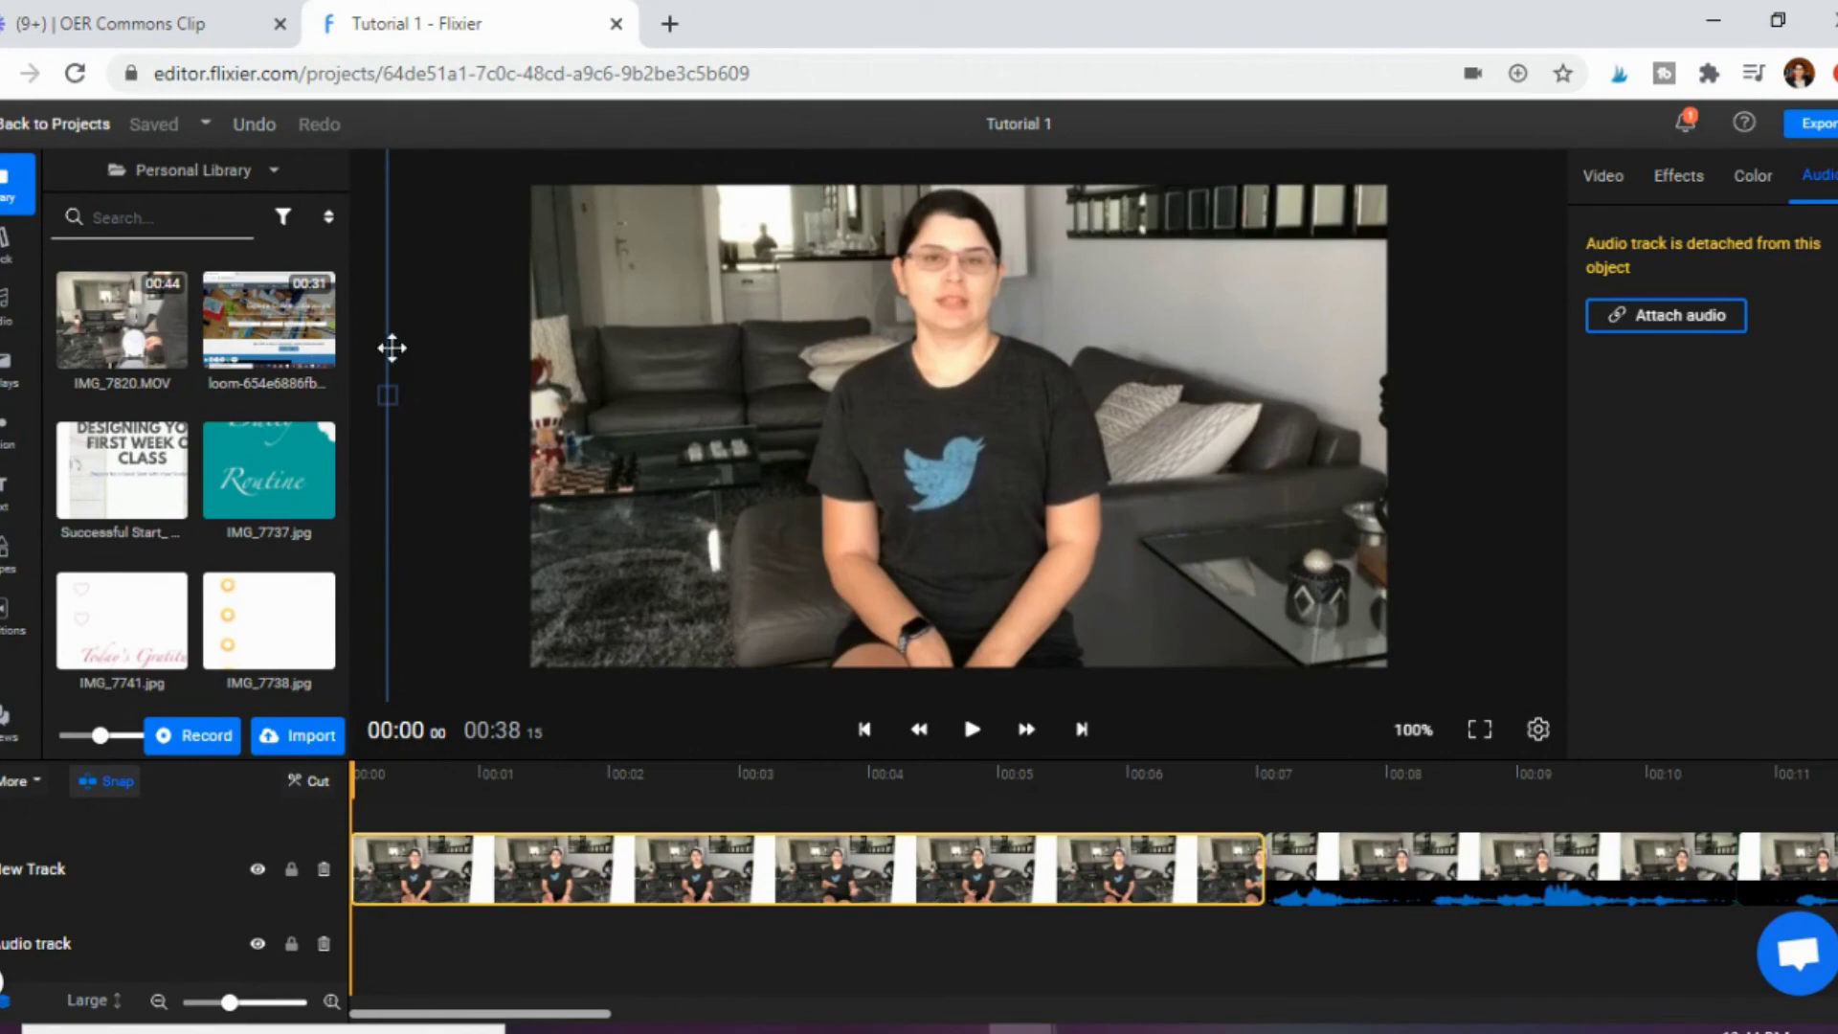
pyautogui.click(262, 132)
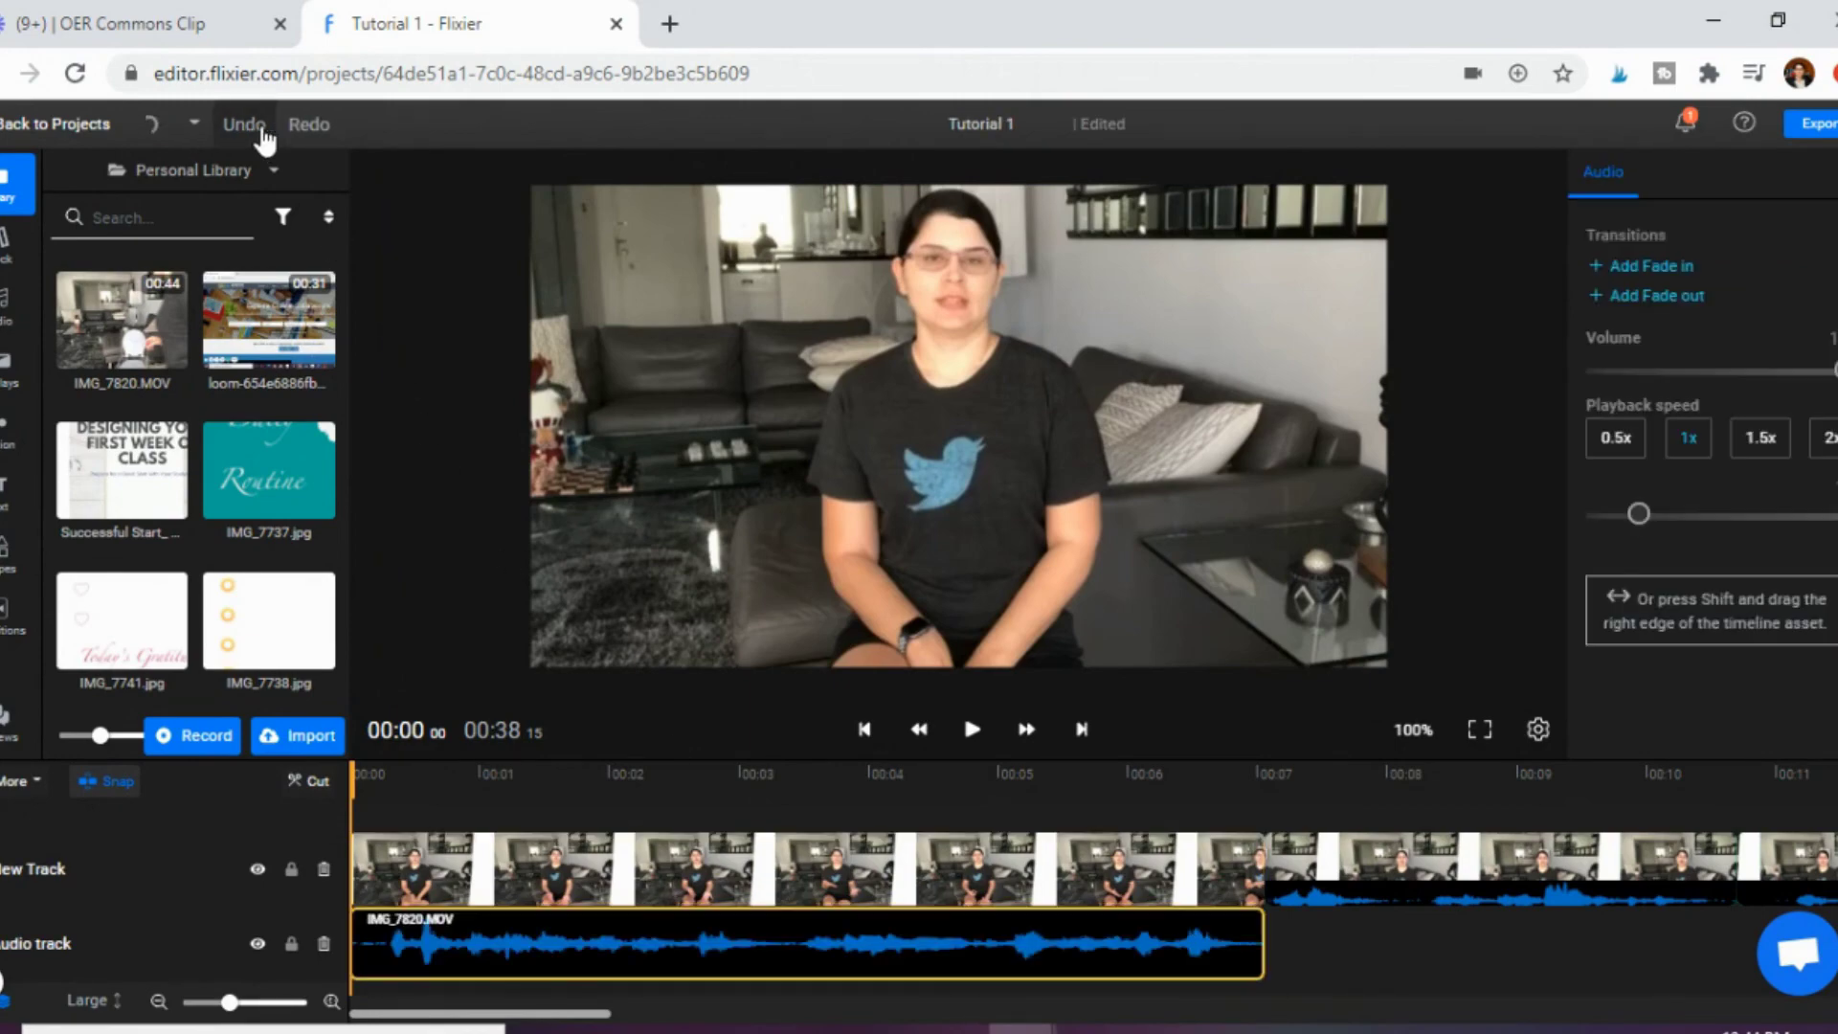
pyautogui.moveTo(730, 943); pyautogui.dragTo(579, 953)
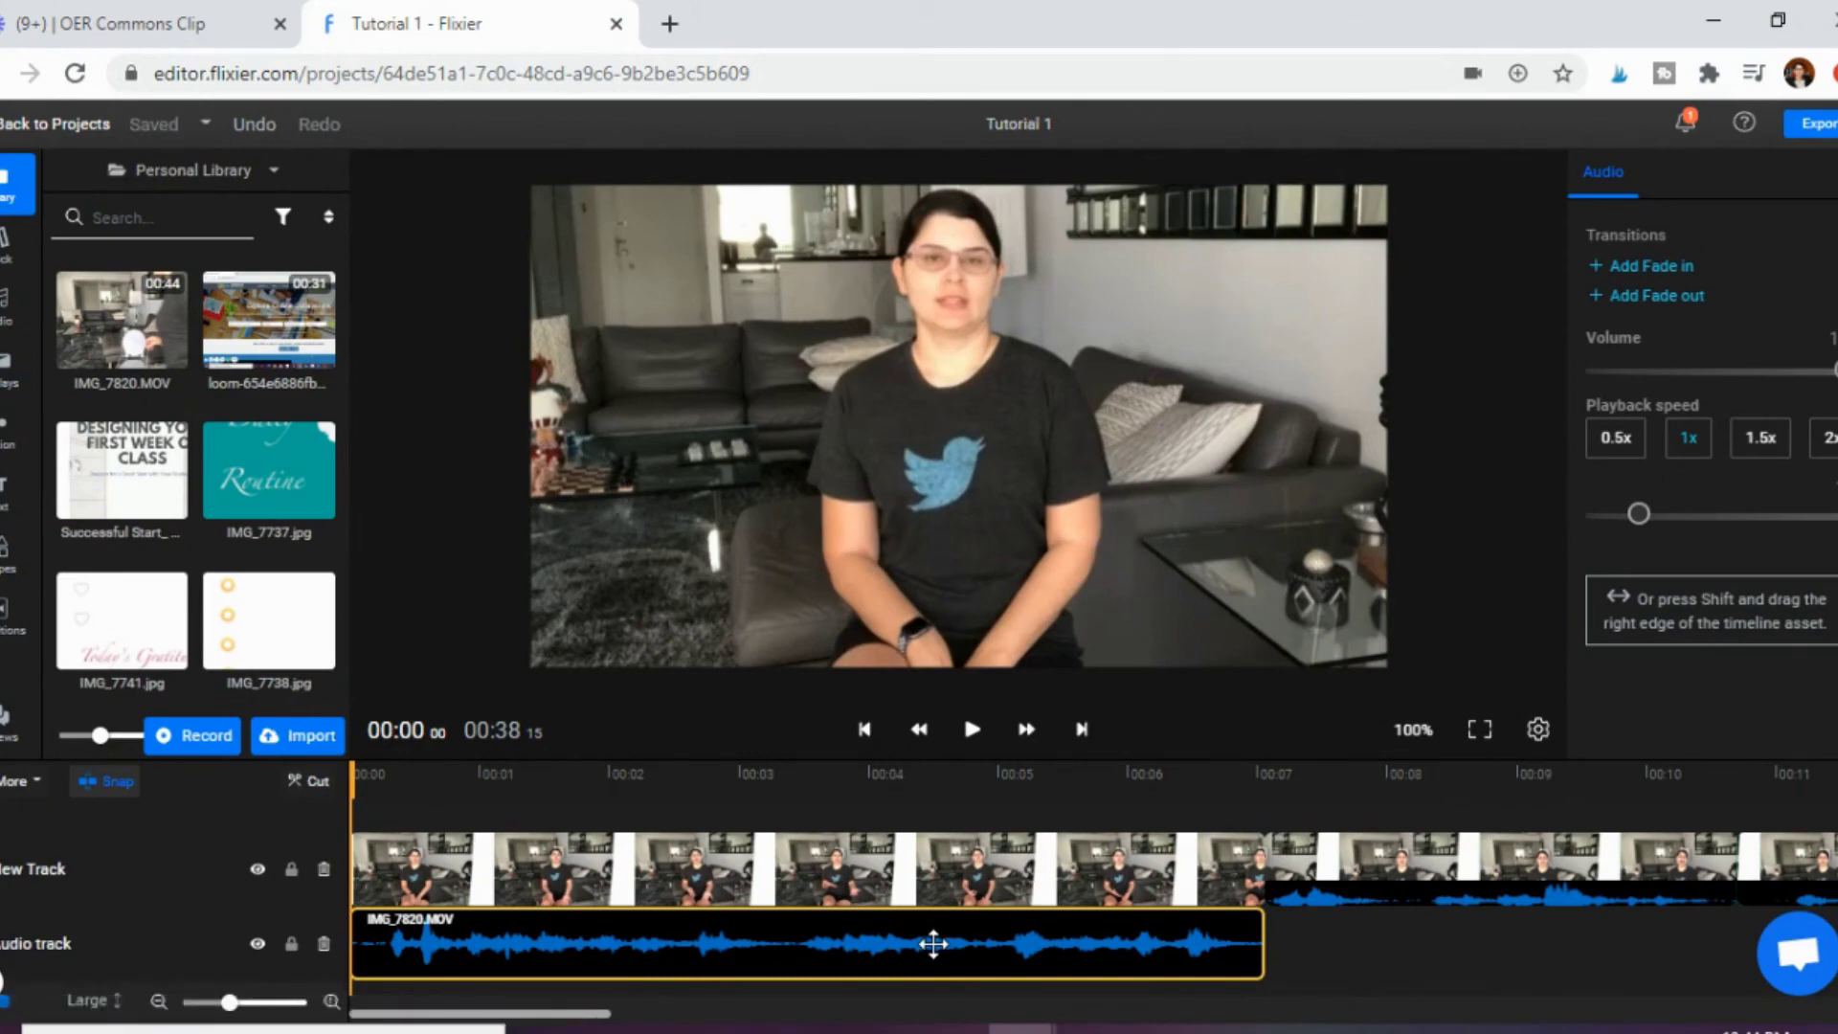
# Undo the audio shift and the audio detachment on the first clip.
pyautogui.click(266, 129)
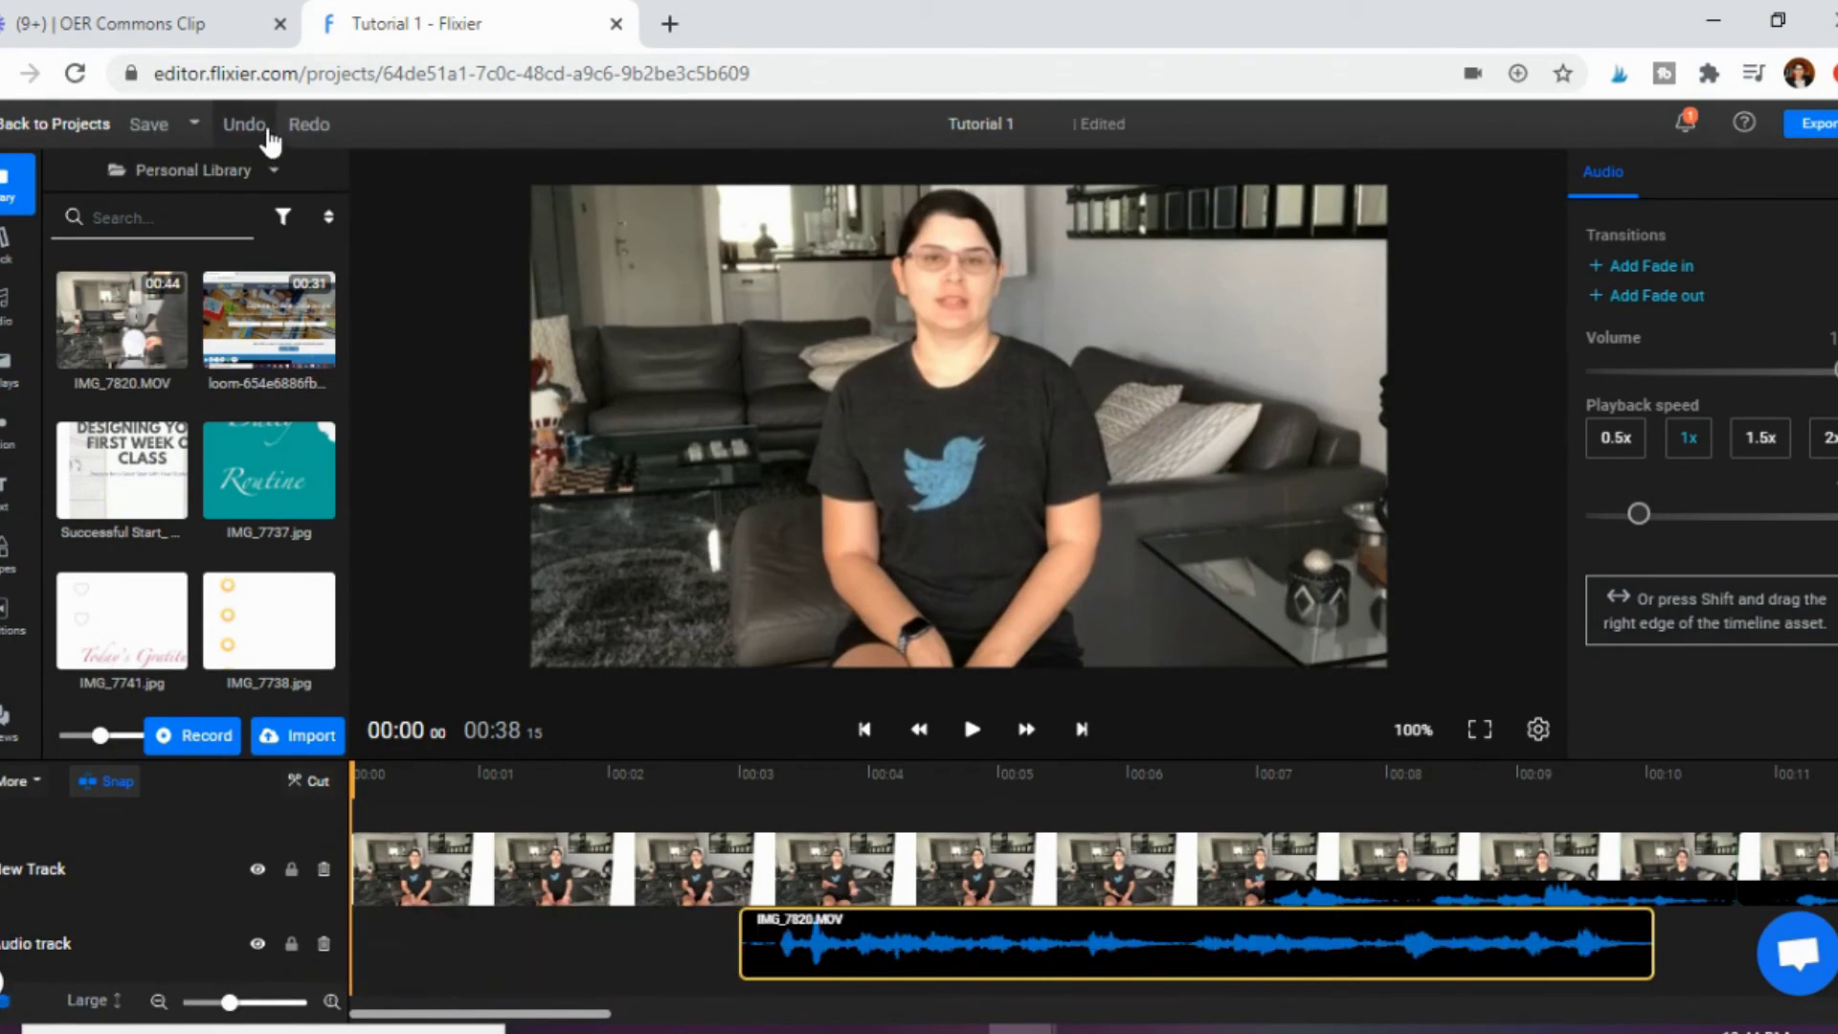
pyautogui.click(268, 129)
pyautogui.click(268, 129)
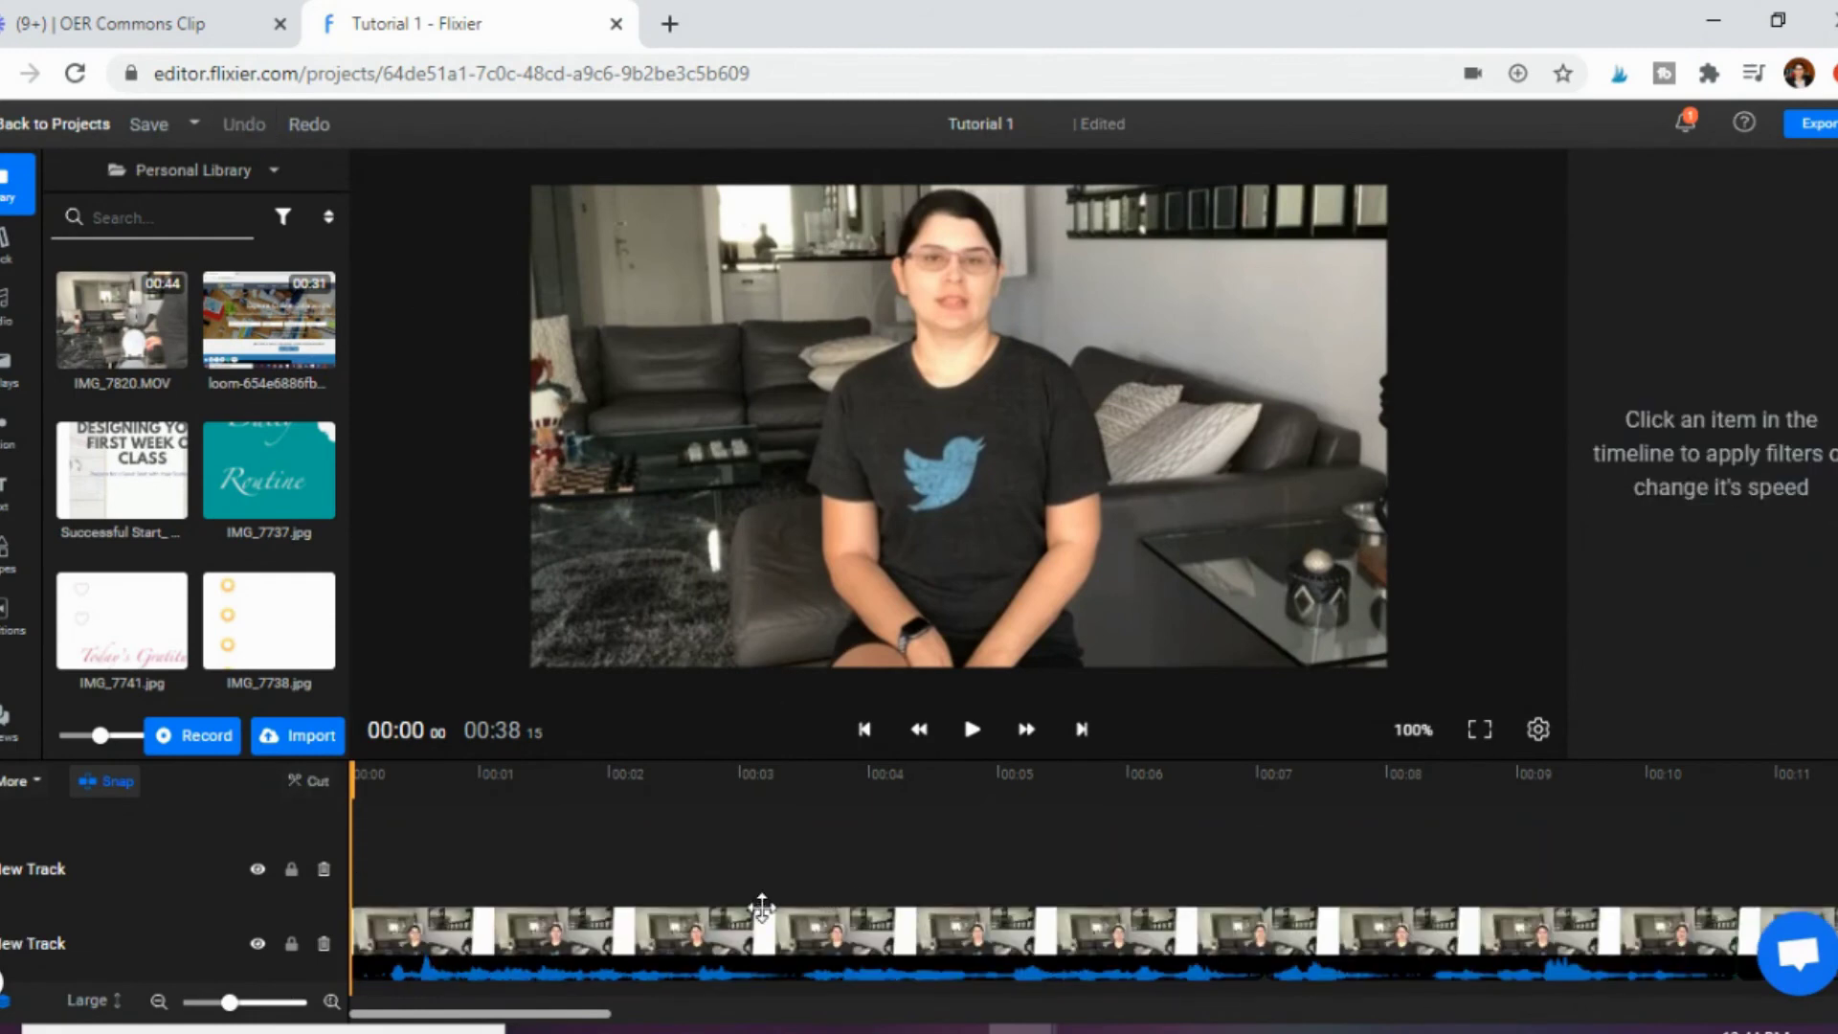
# Examine the crop and video speed settings of the first IMG_7820.MOV clip.
pyautogui.click(784, 933)
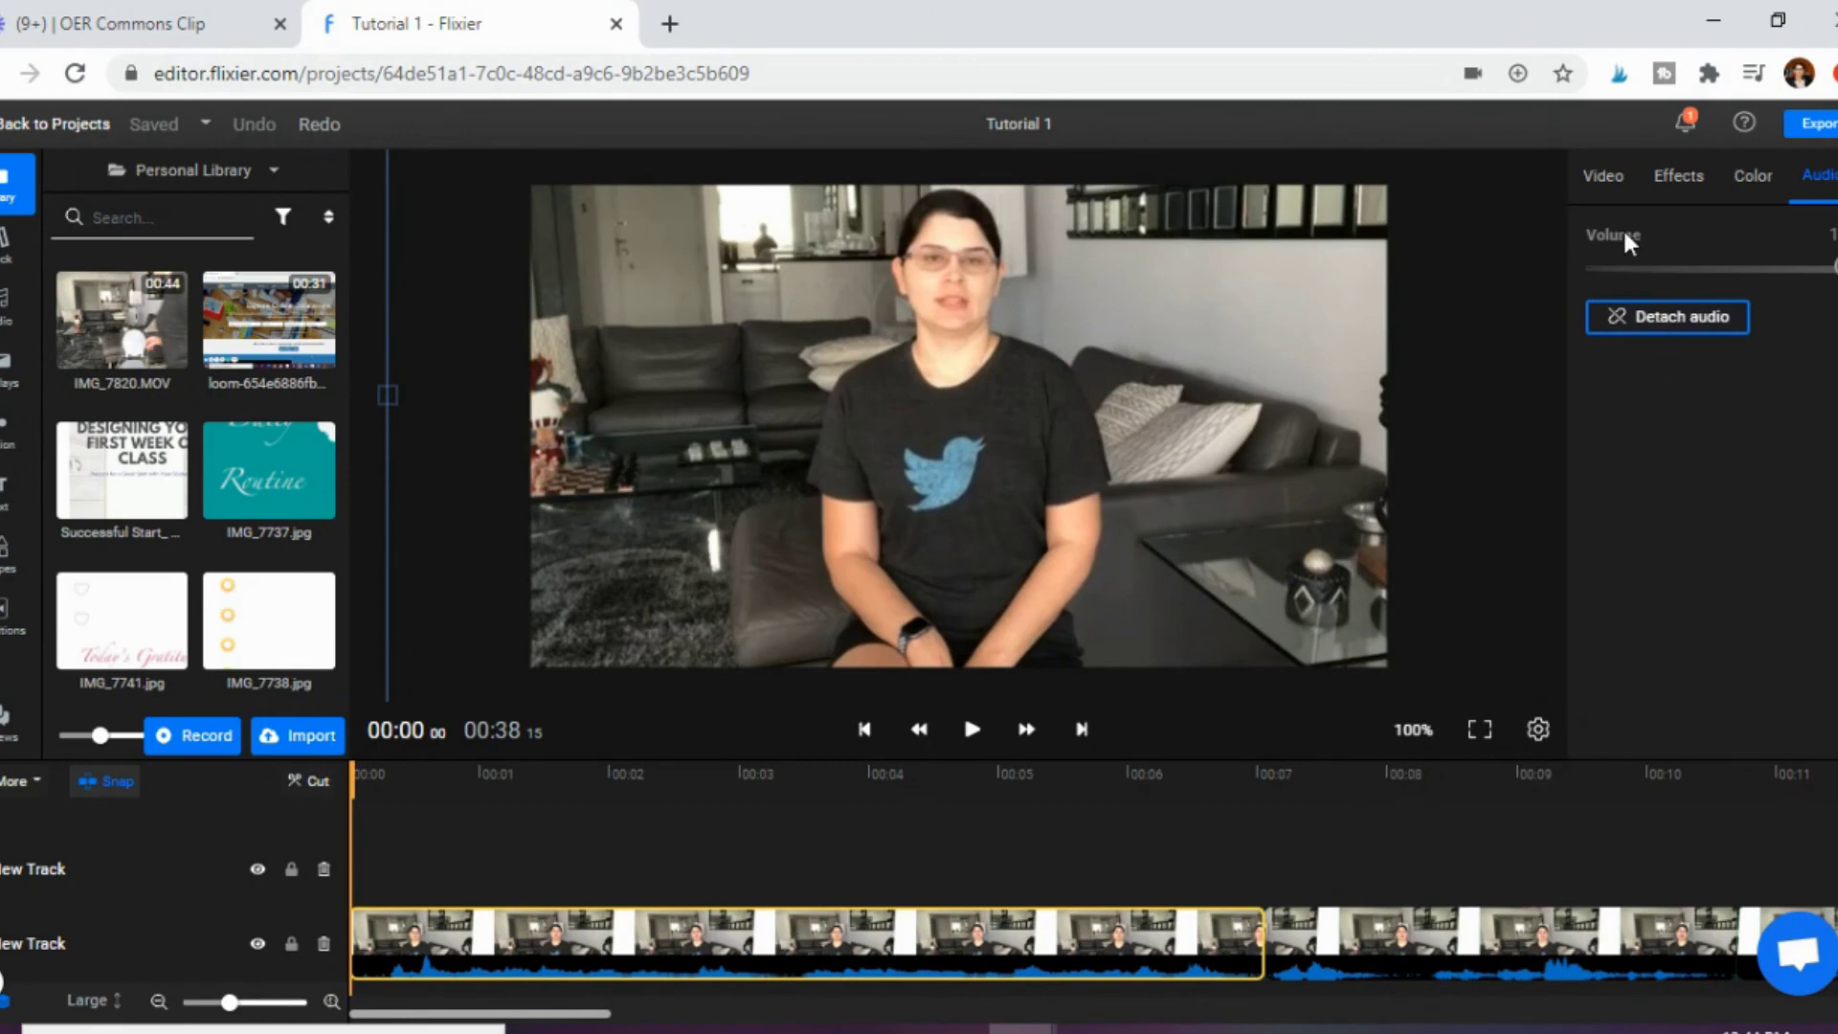
pyautogui.click(1606, 178)
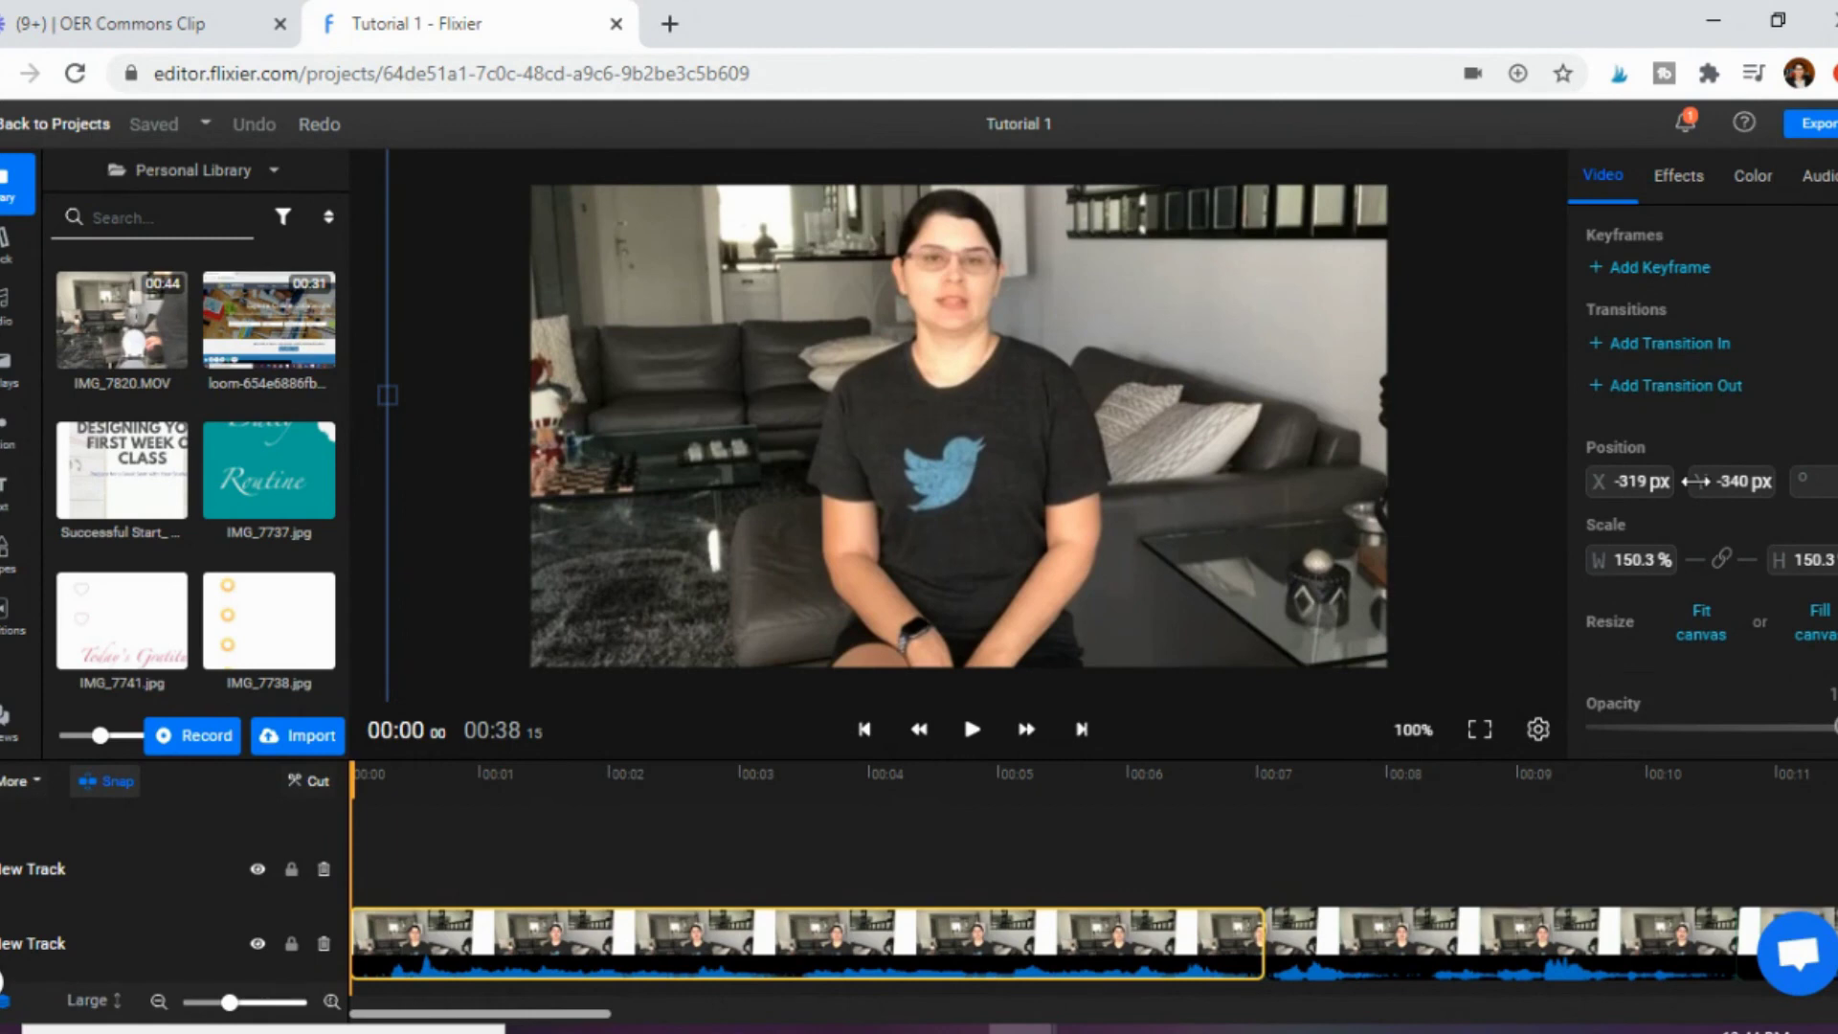
pyautogui.scroll(-2, 1698, 479)
pyautogui.scroll(-1, 1699, 496)
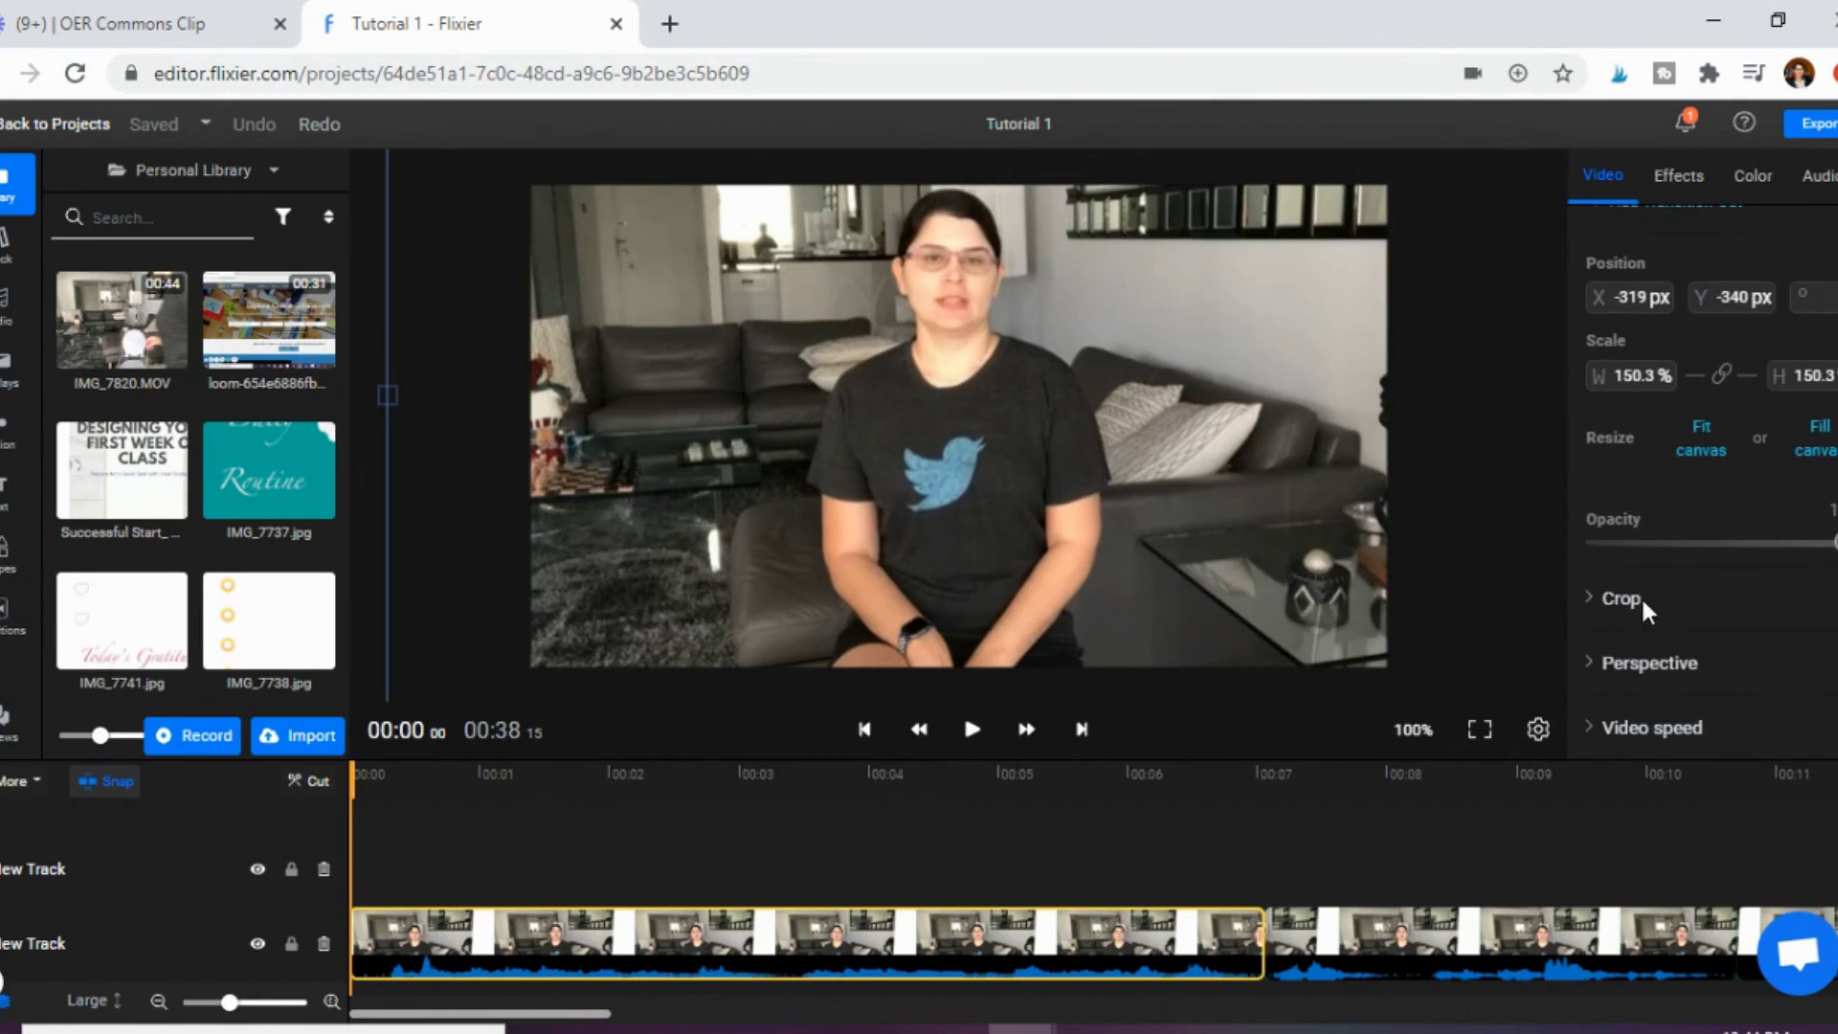
pyautogui.click(1631, 613)
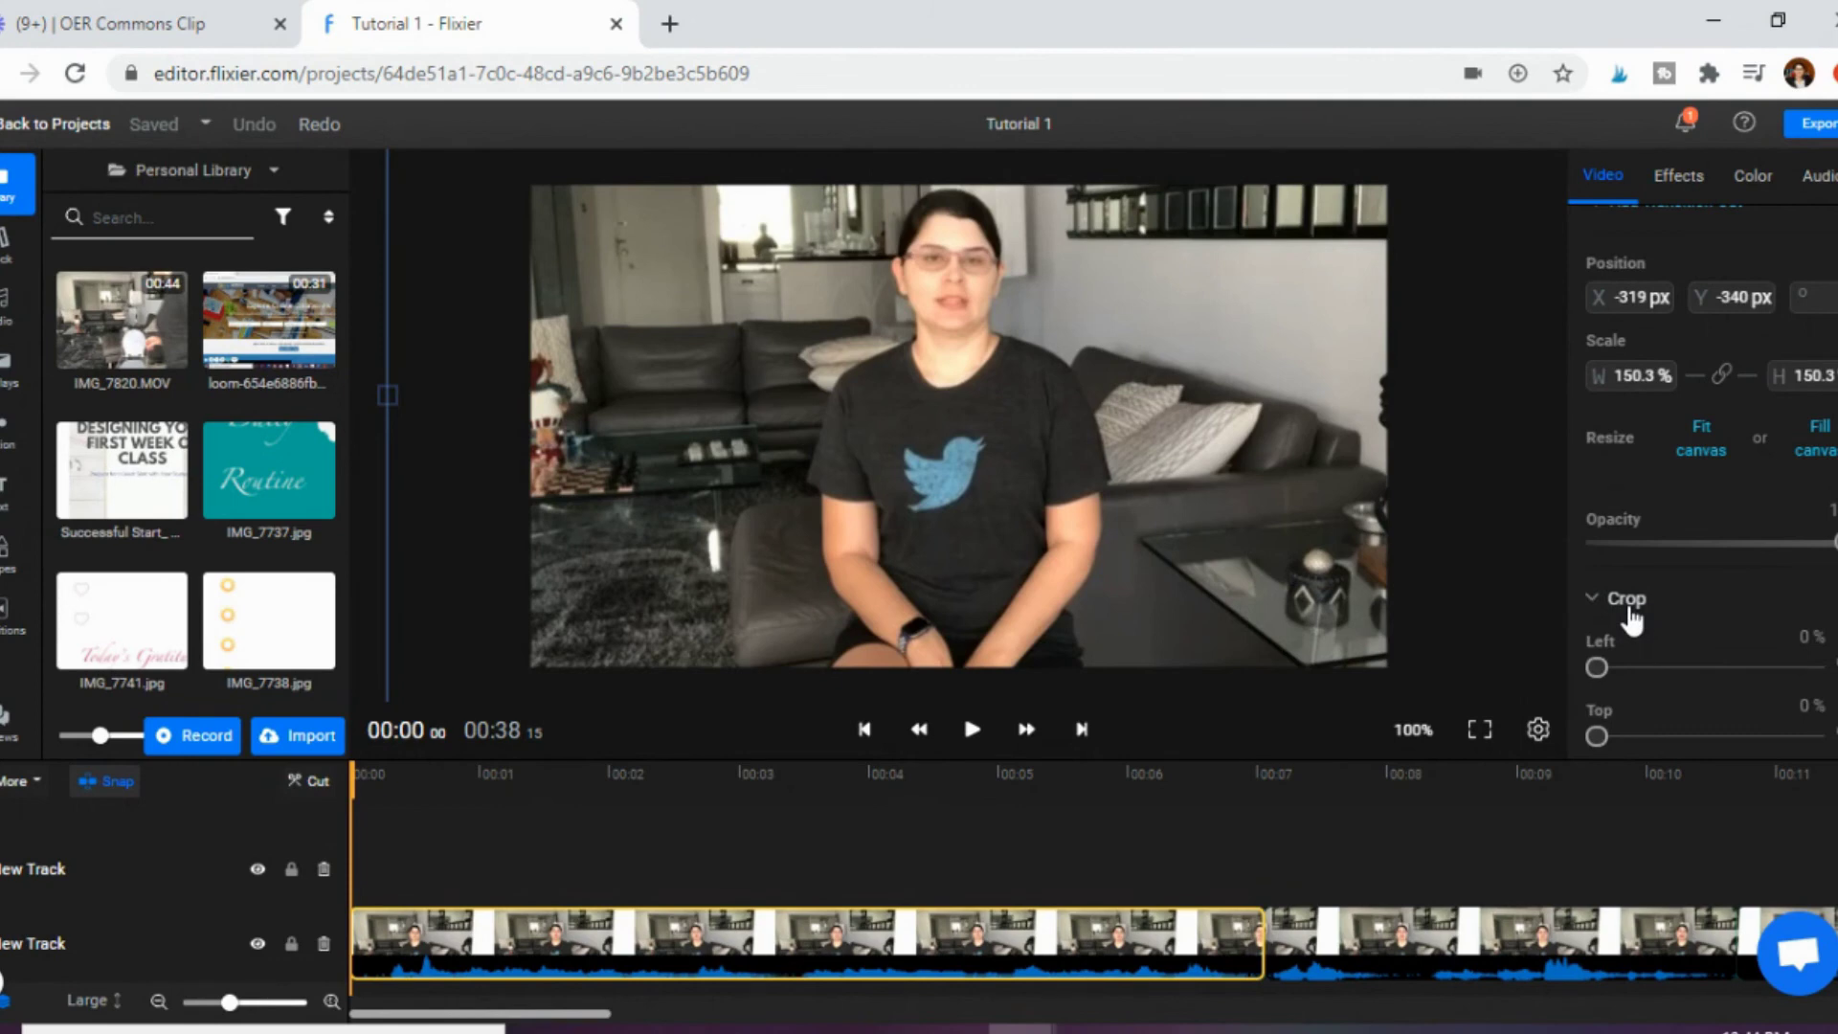
pyautogui.moveTo(1596, 667); pyautogui.dragTo(1528, 663)
pyautogui.click(1629, 603)
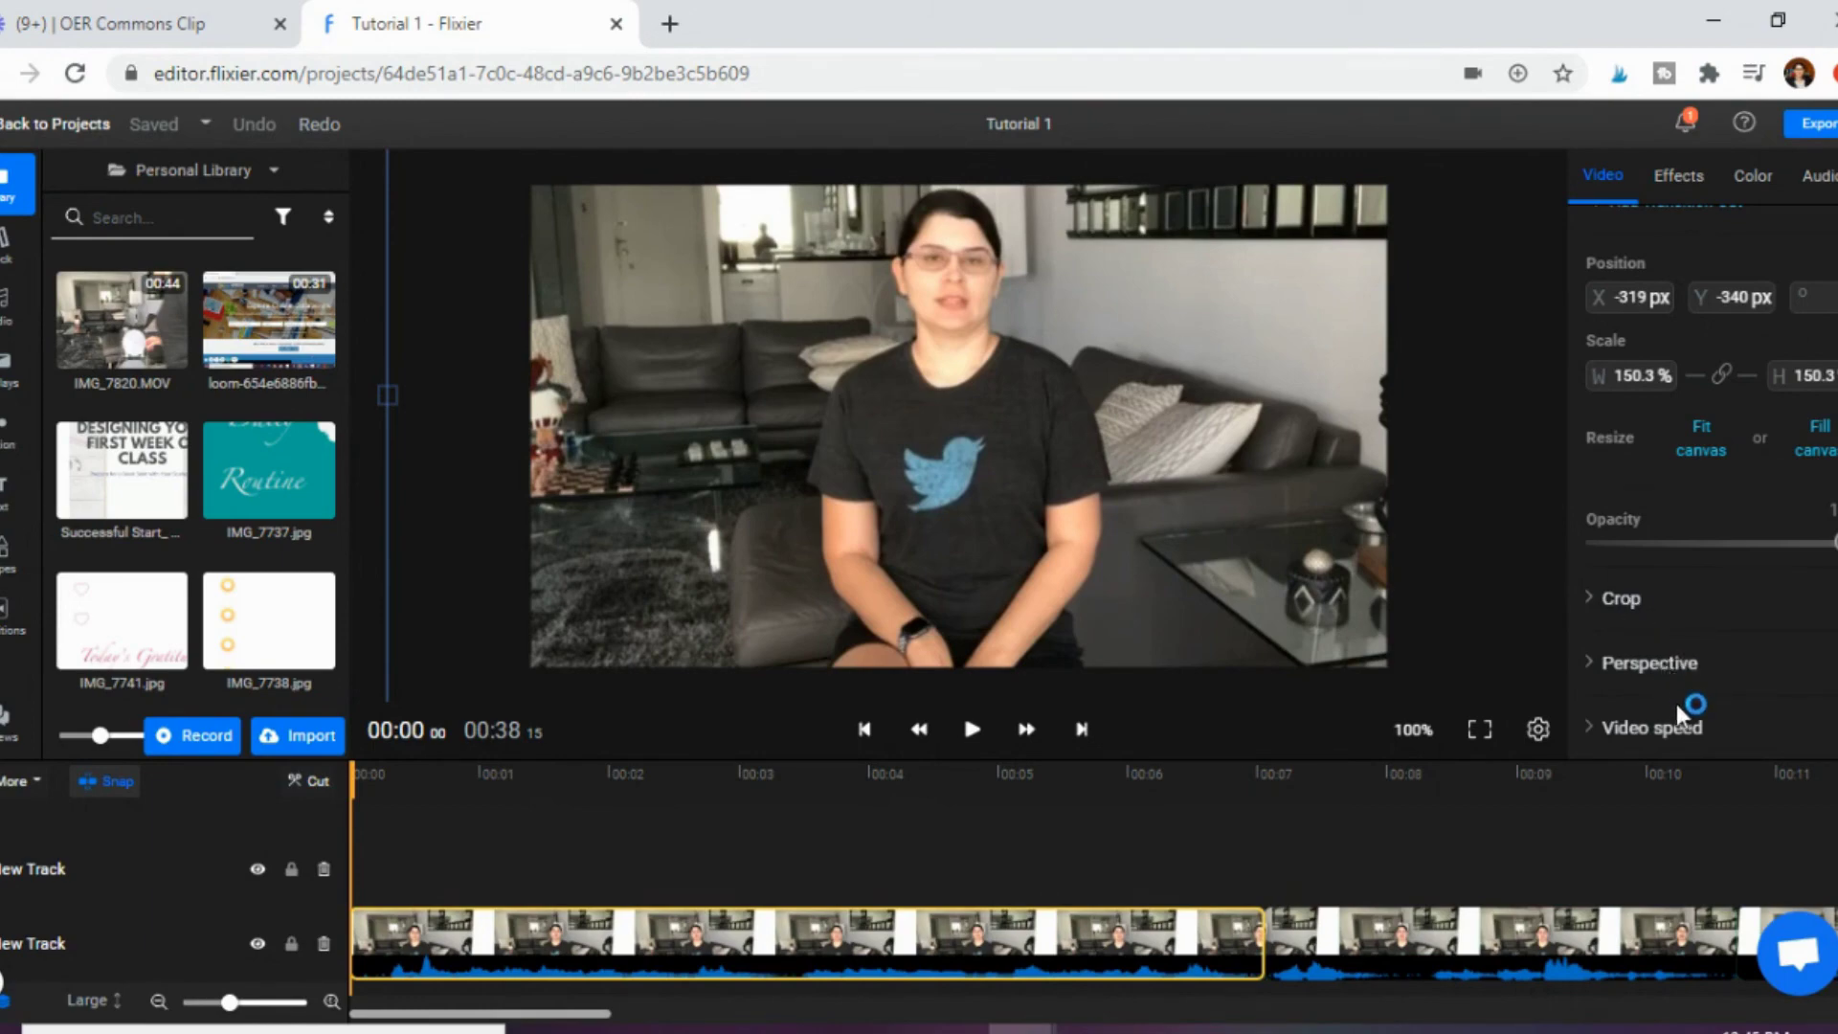
pyautogui.click(1658, 739)
pyautogui.scroll(-3, 1652, 728)
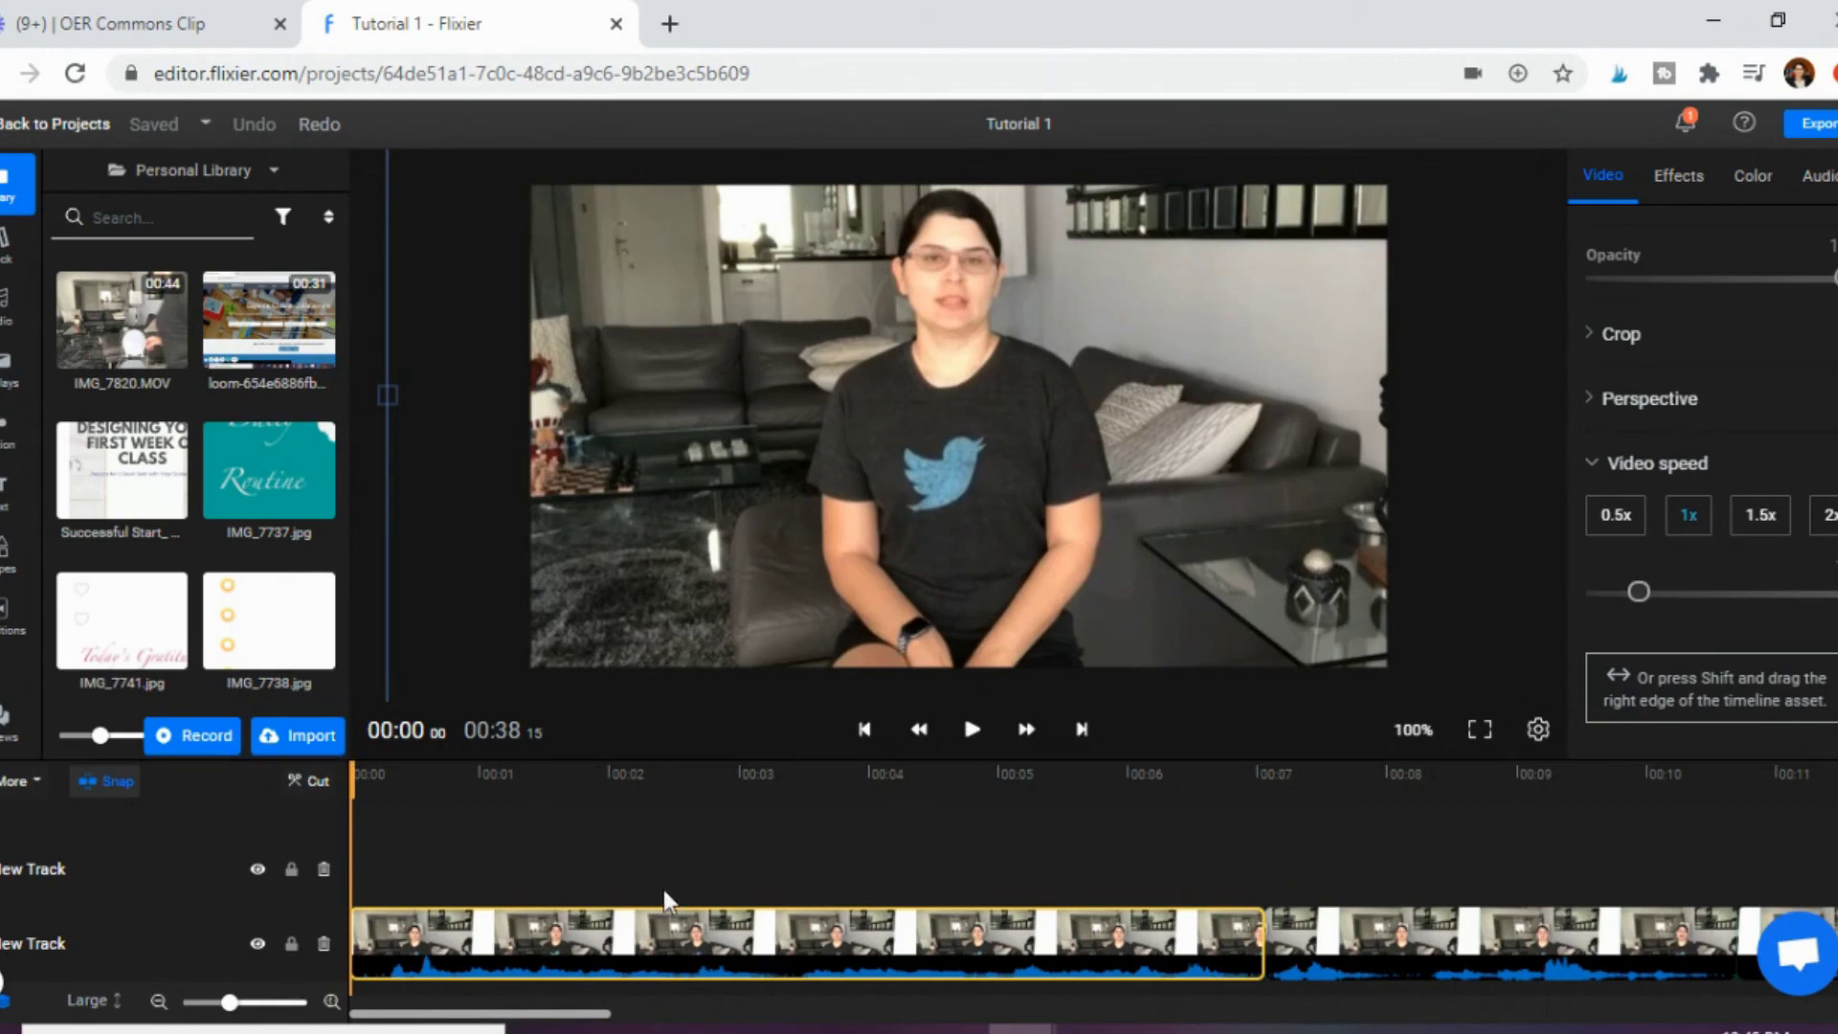
# Slow the Loom screen-recording clip playing at 00:30 down to 0.2x video speed.
pyautogui.moveTo(543, 1019); pyautogui.dragTo(1135, 1012)
pyautogui.click(1131, 962)
pyautogui.click(823, 862)
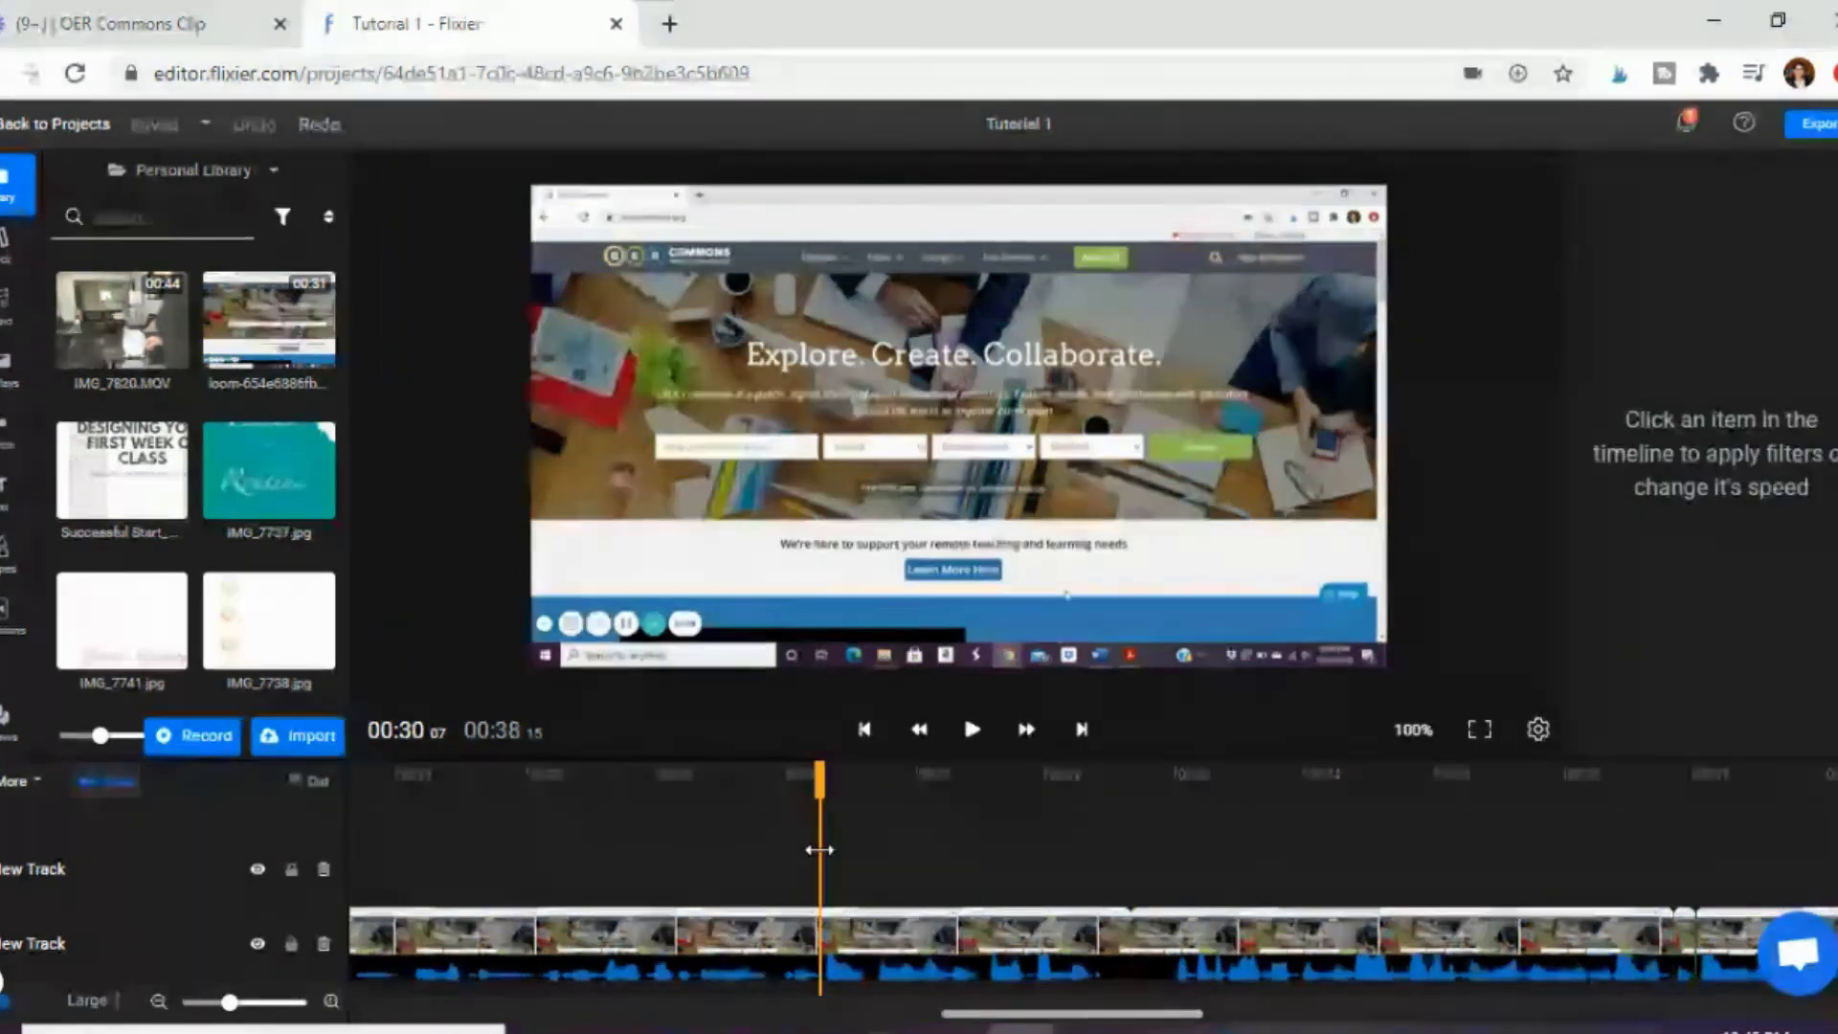
pyautogui.click(828, 920)
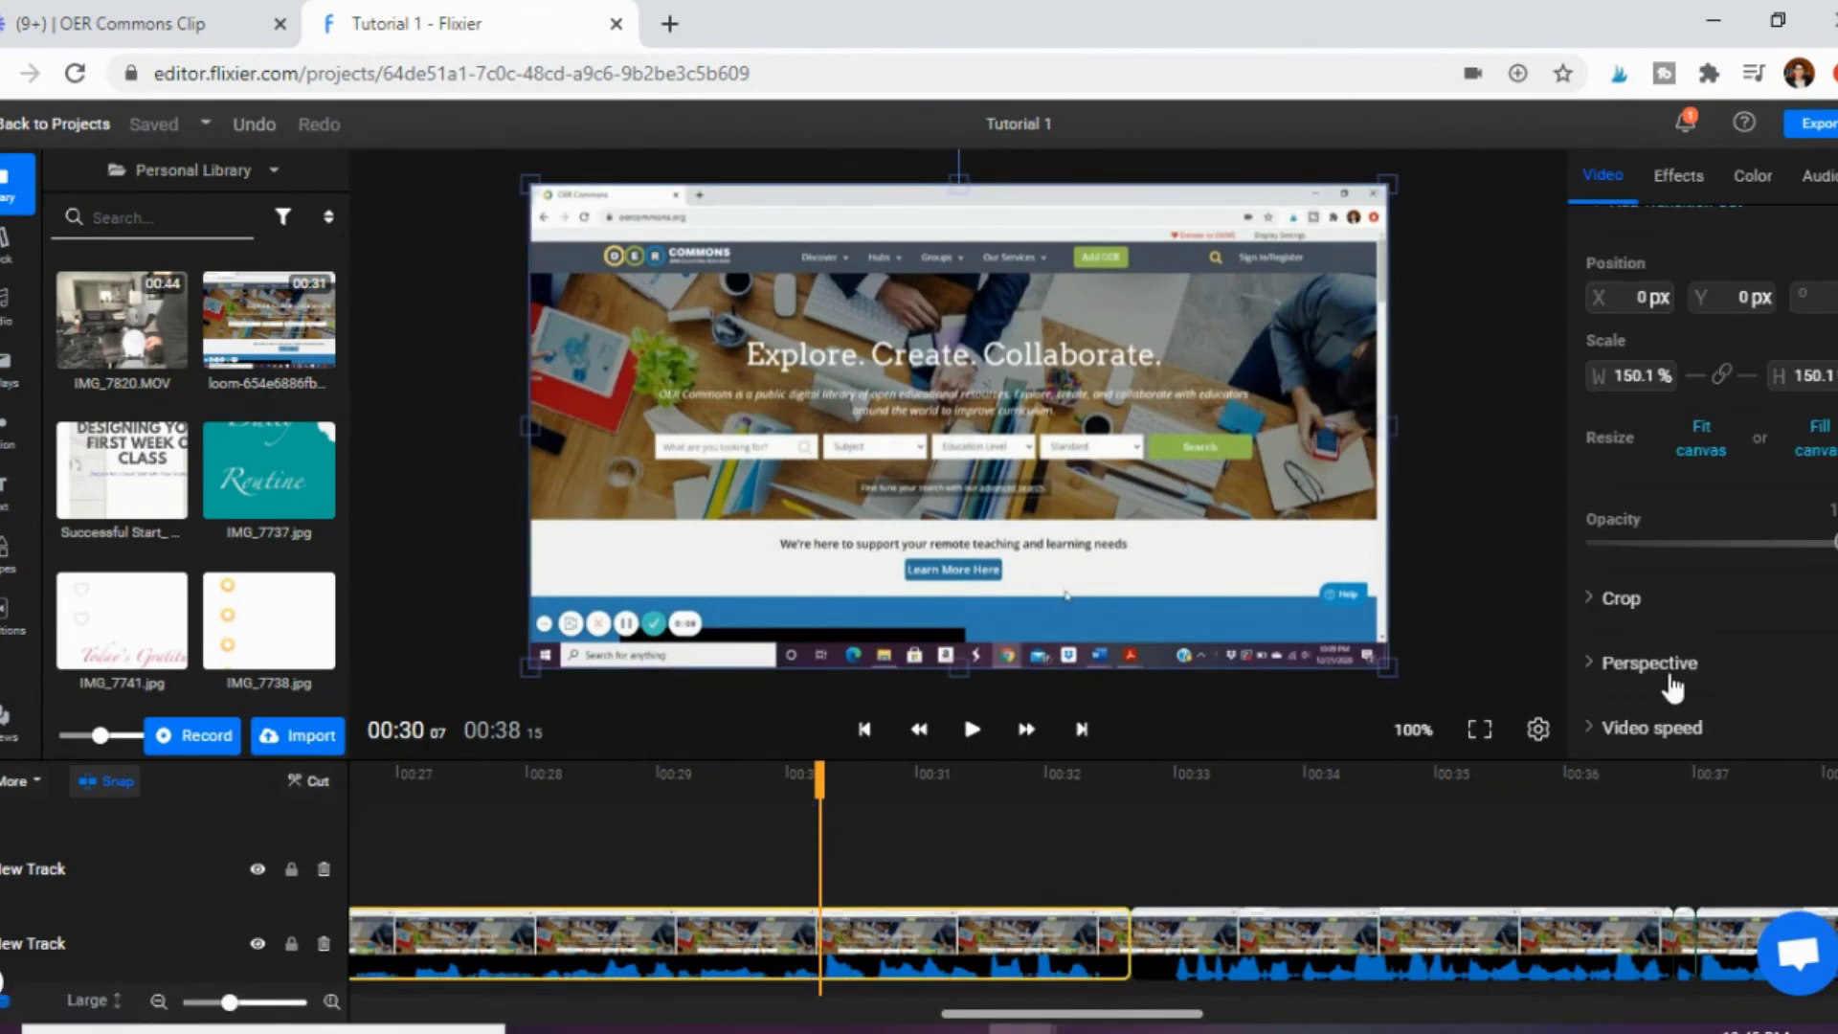
pyautogui.click(1617, 729)
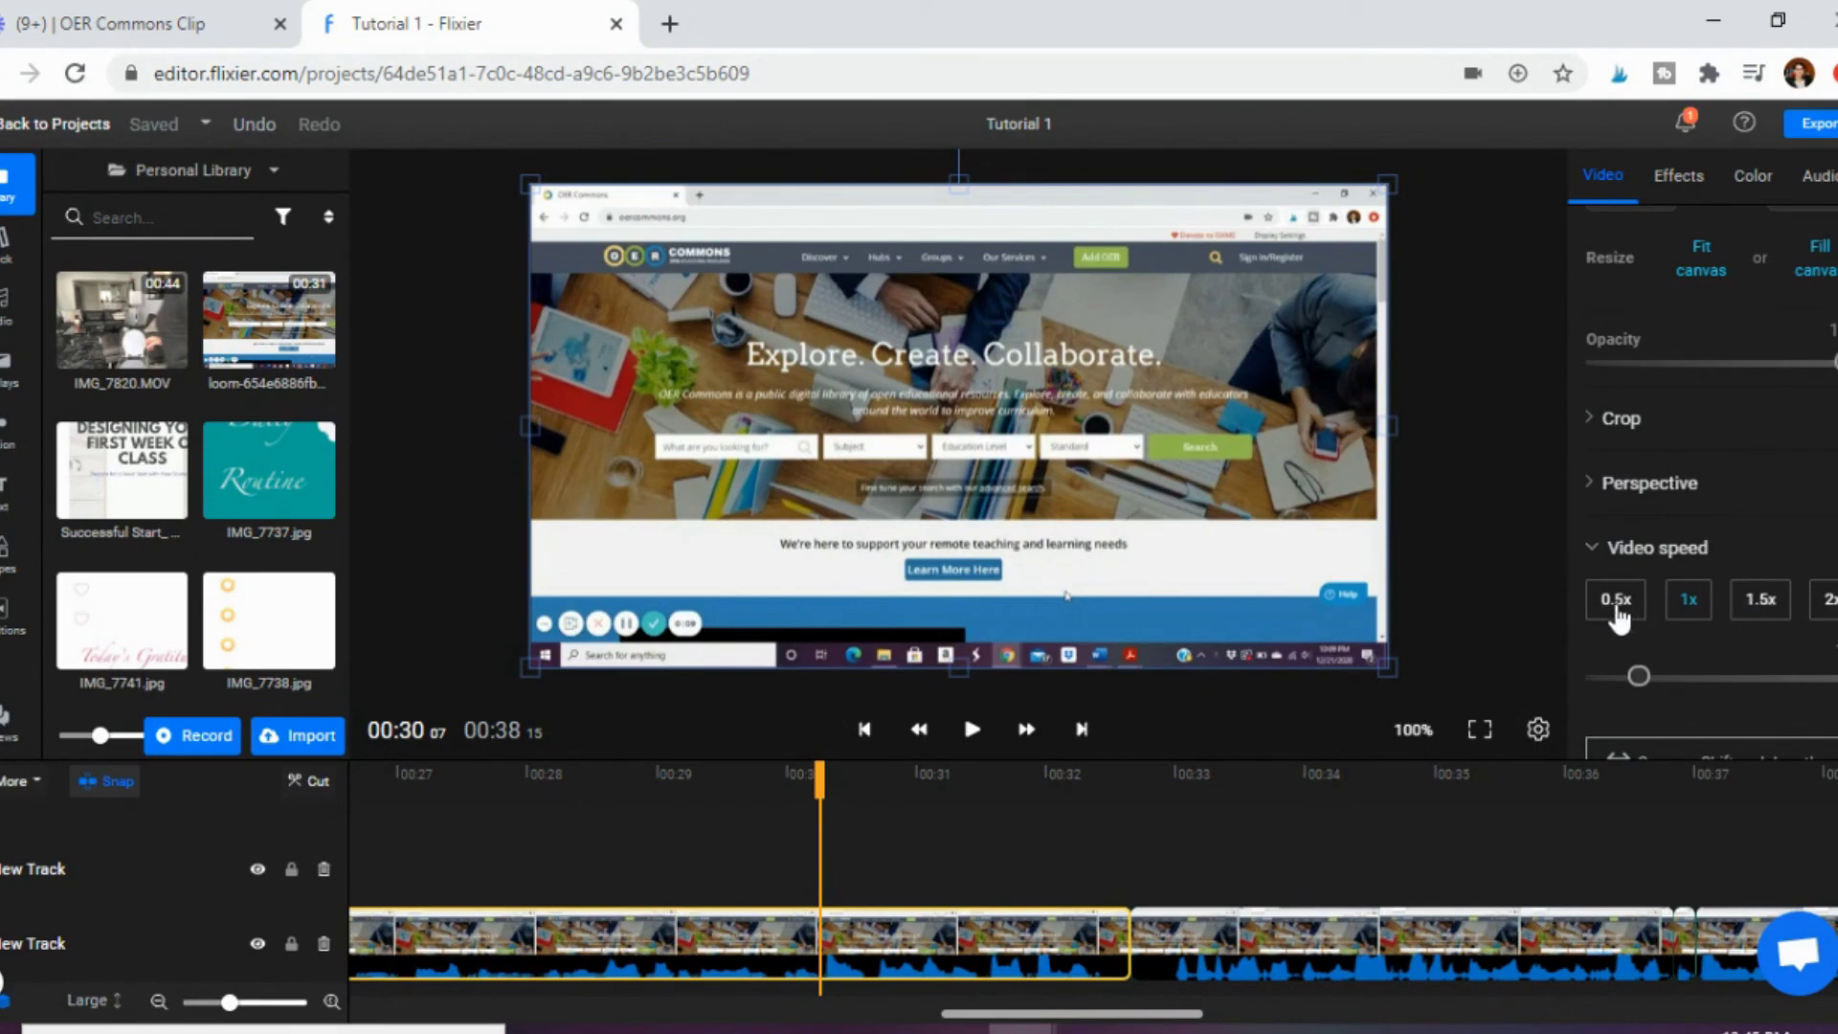
pyautogui.moveTo(1644, 685); pyautogui.dragTo(1572, 674)
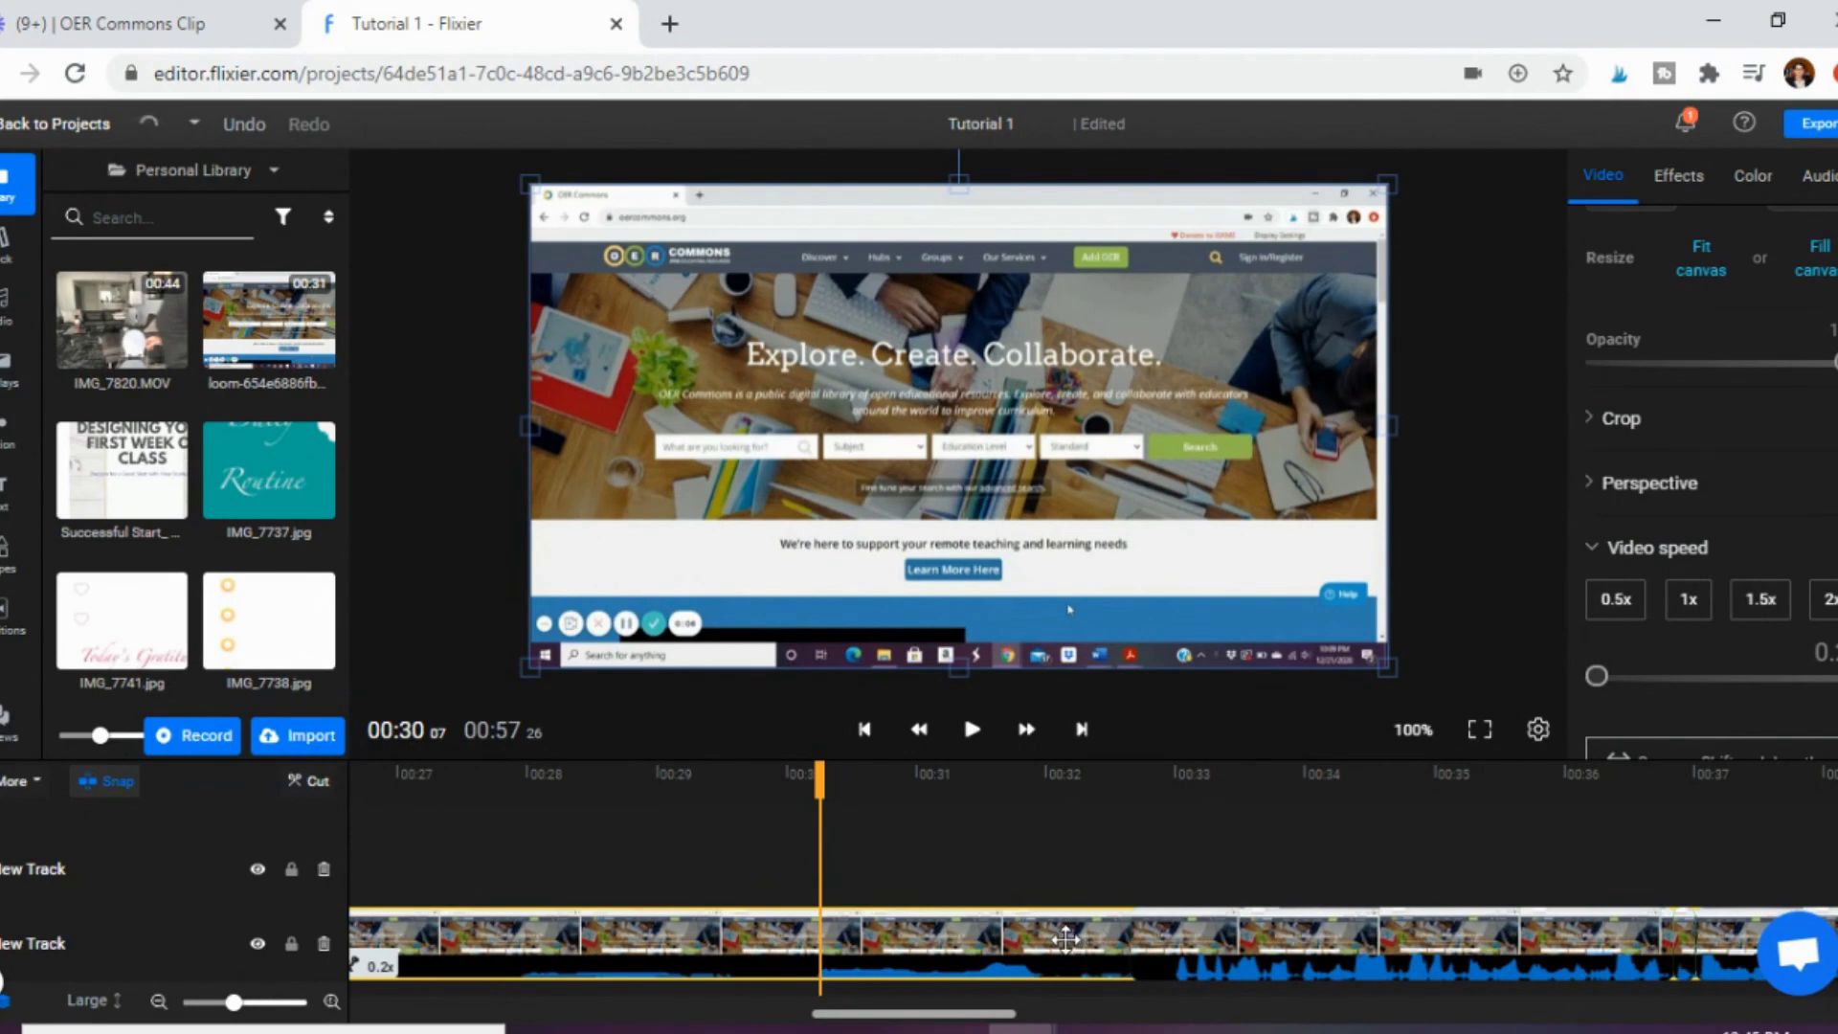
# Apply the Flyeye effect to the Loom clip directly after the slowed-down one.
pyautogui.click(1489, 937)
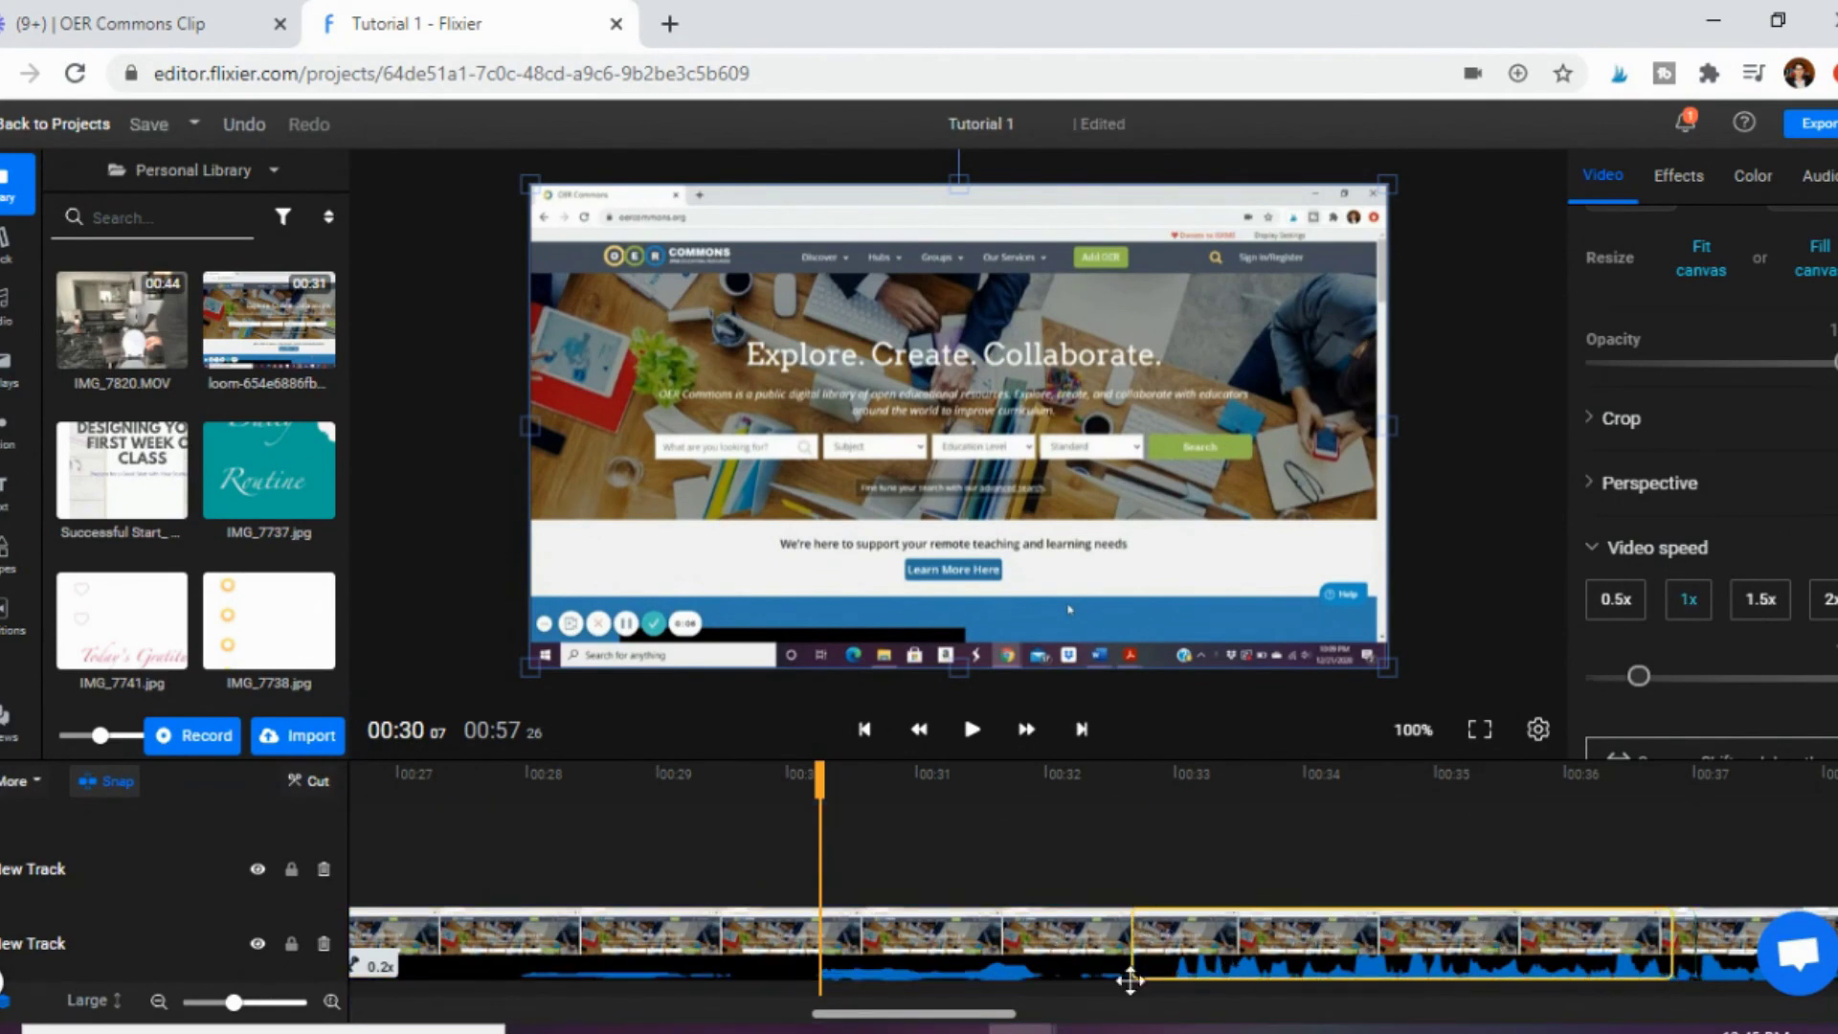
pyautogui.click(1278, 945)
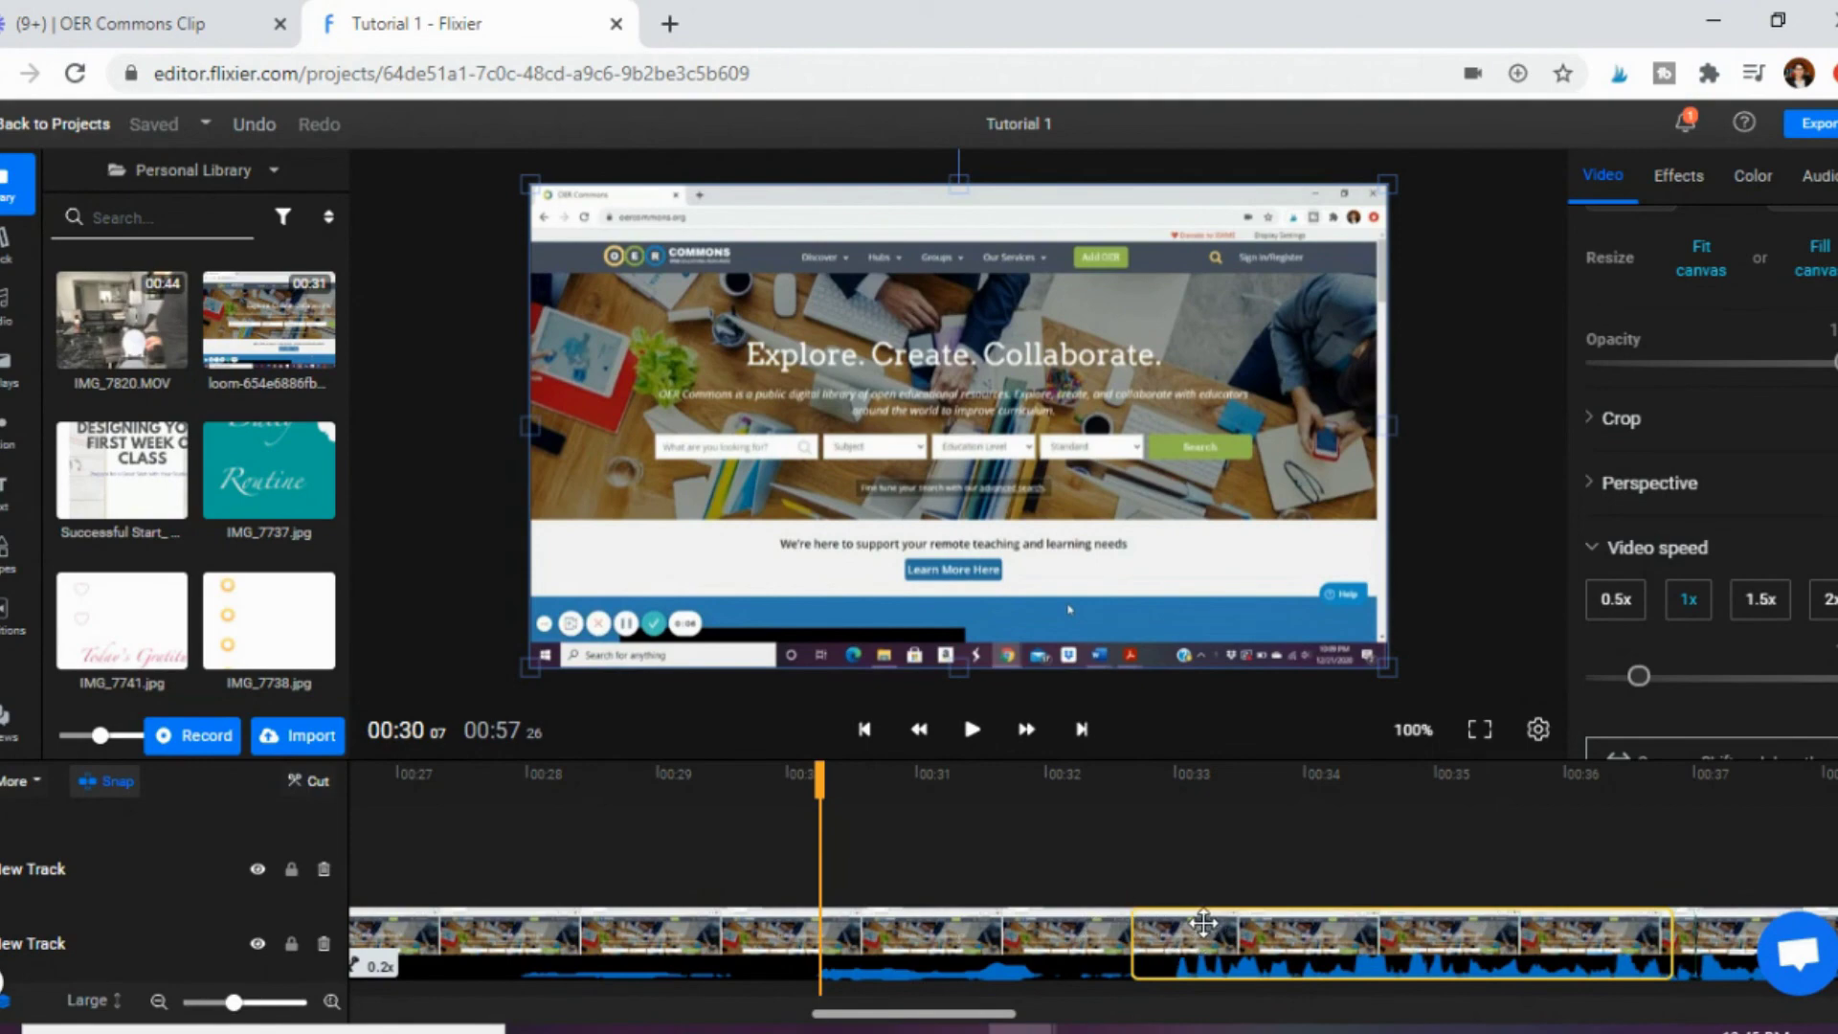
pyautogui.click(1673, 180)
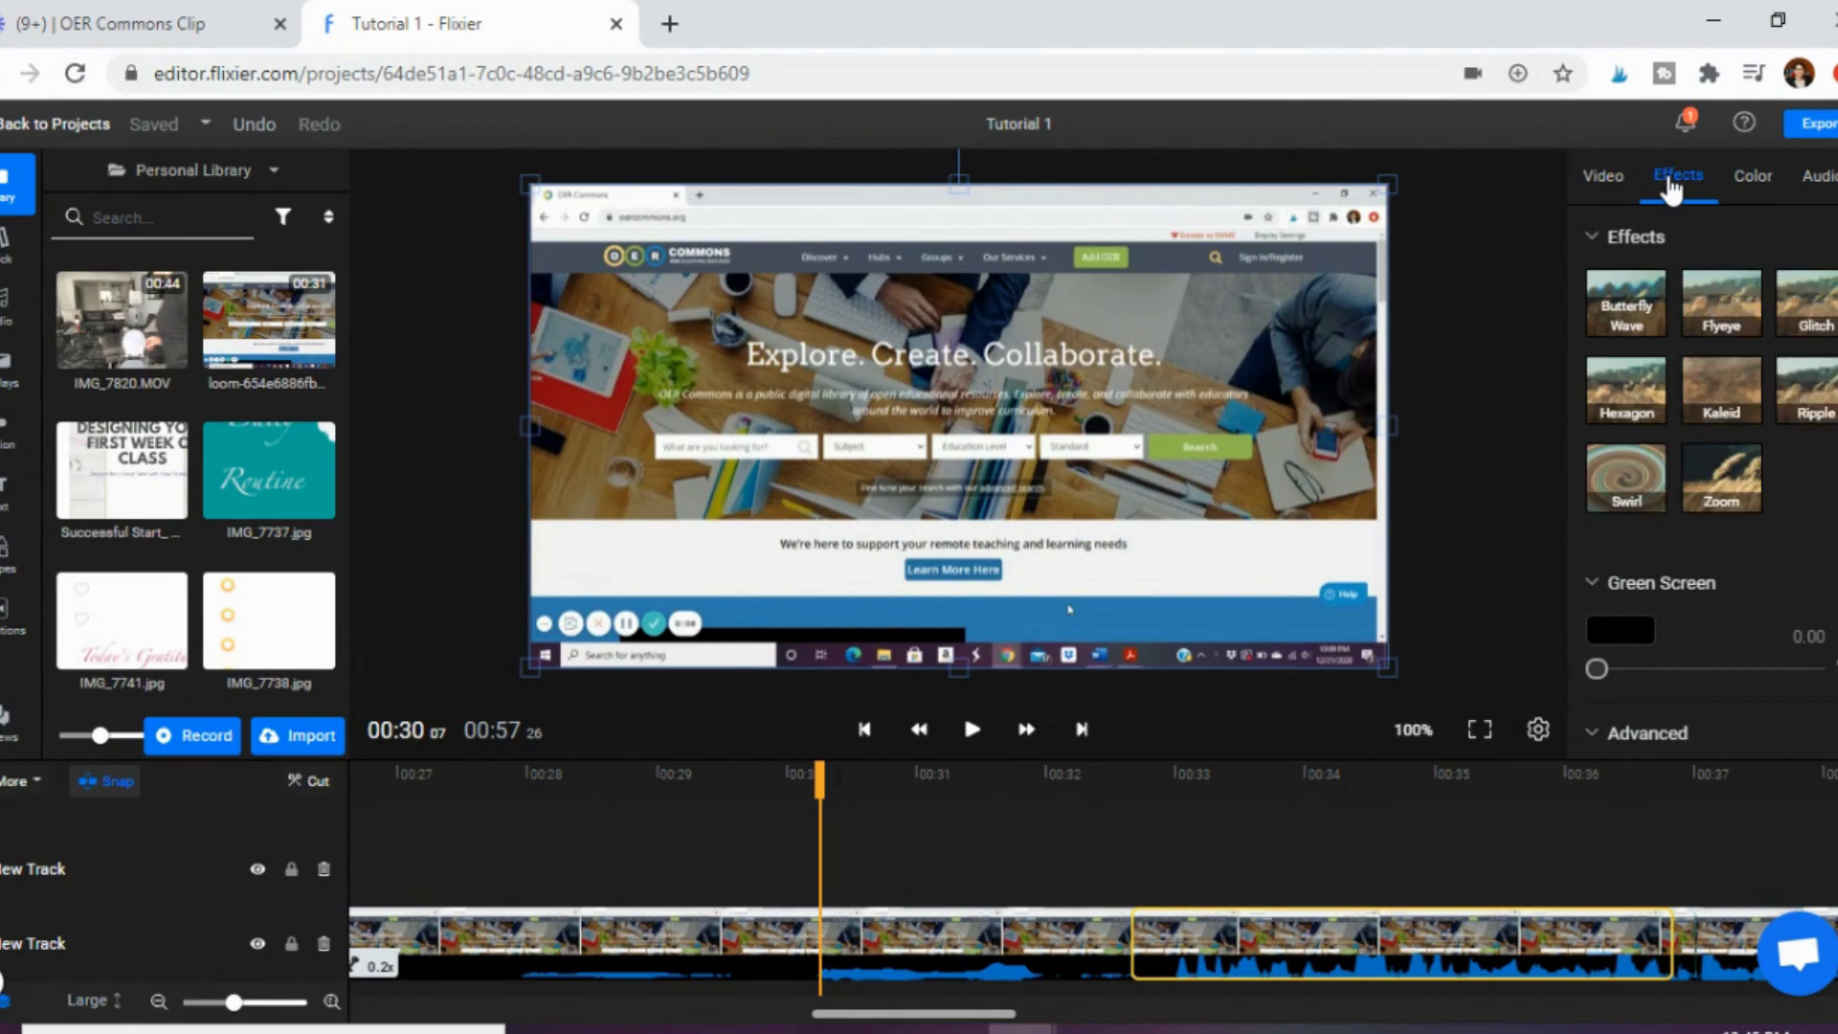
pyautogui.click(1730, 309)
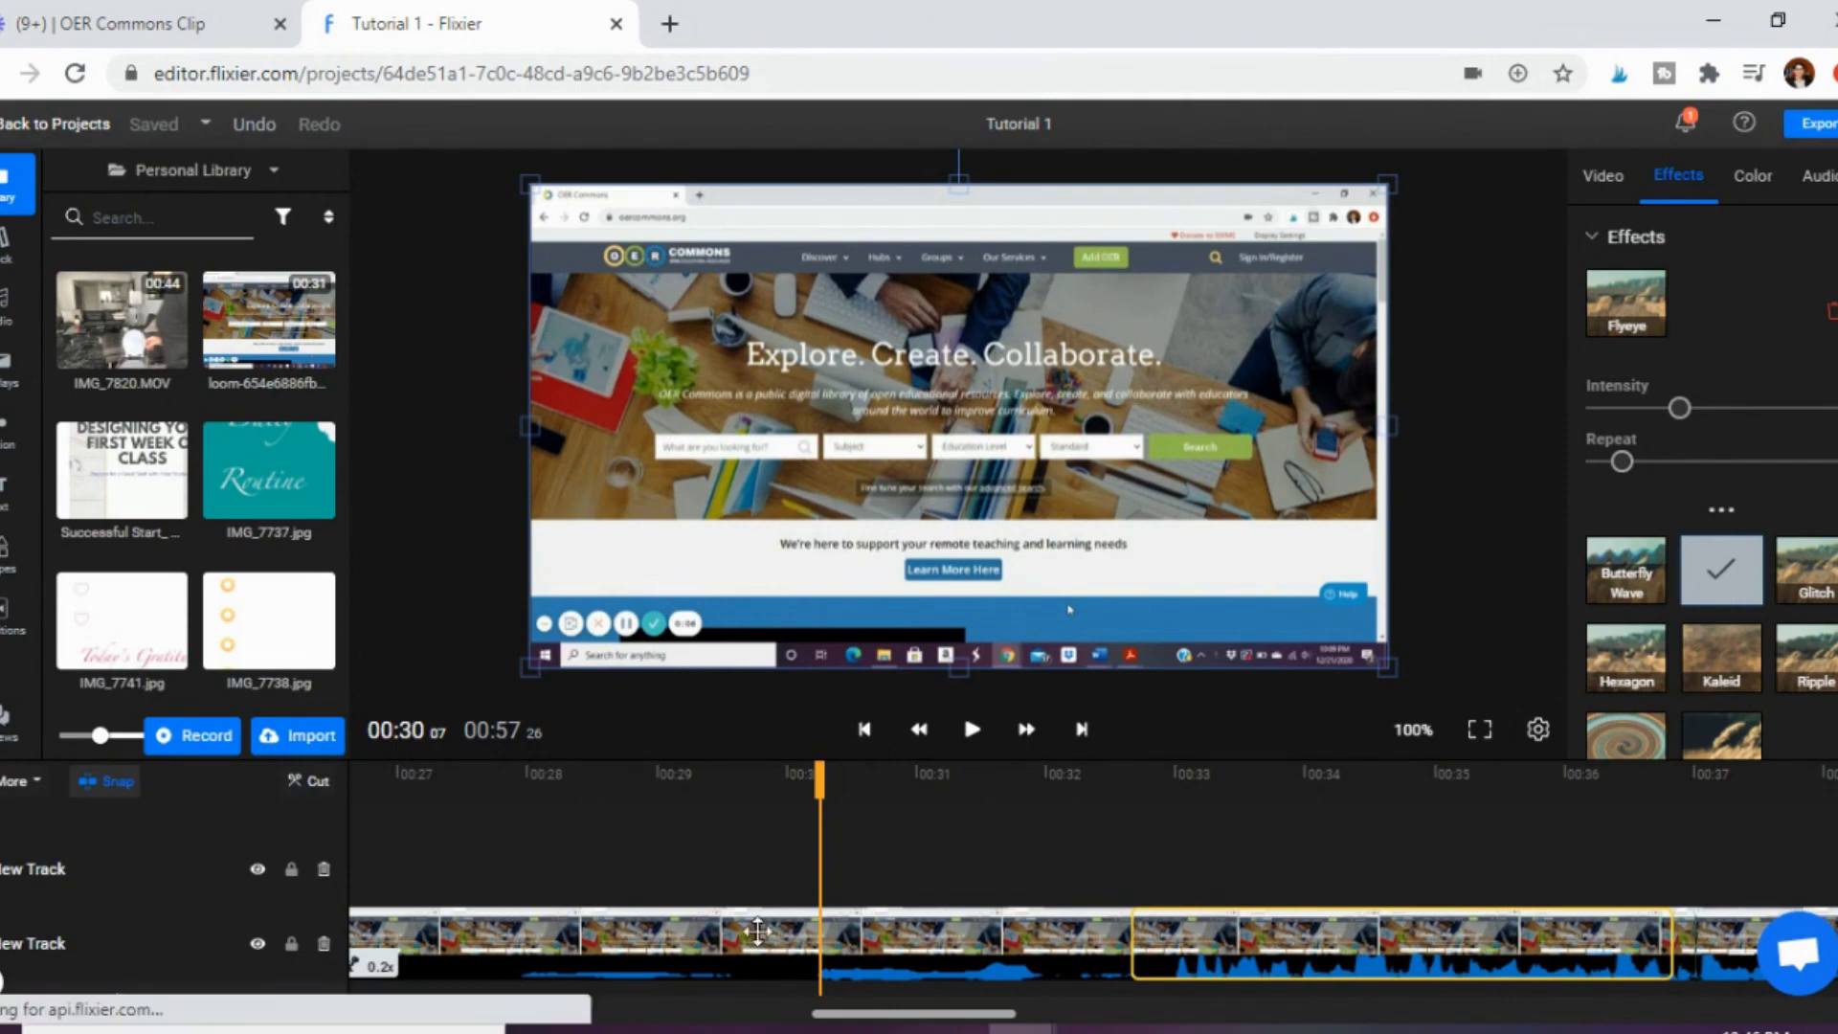
# Apply the Butterfly Wave effect to the first IMG_7820.MOV clip and preview it around 00:05.
pyautogui.moveTo(933, 1013); pyautogui.dragTo(512, 1012)
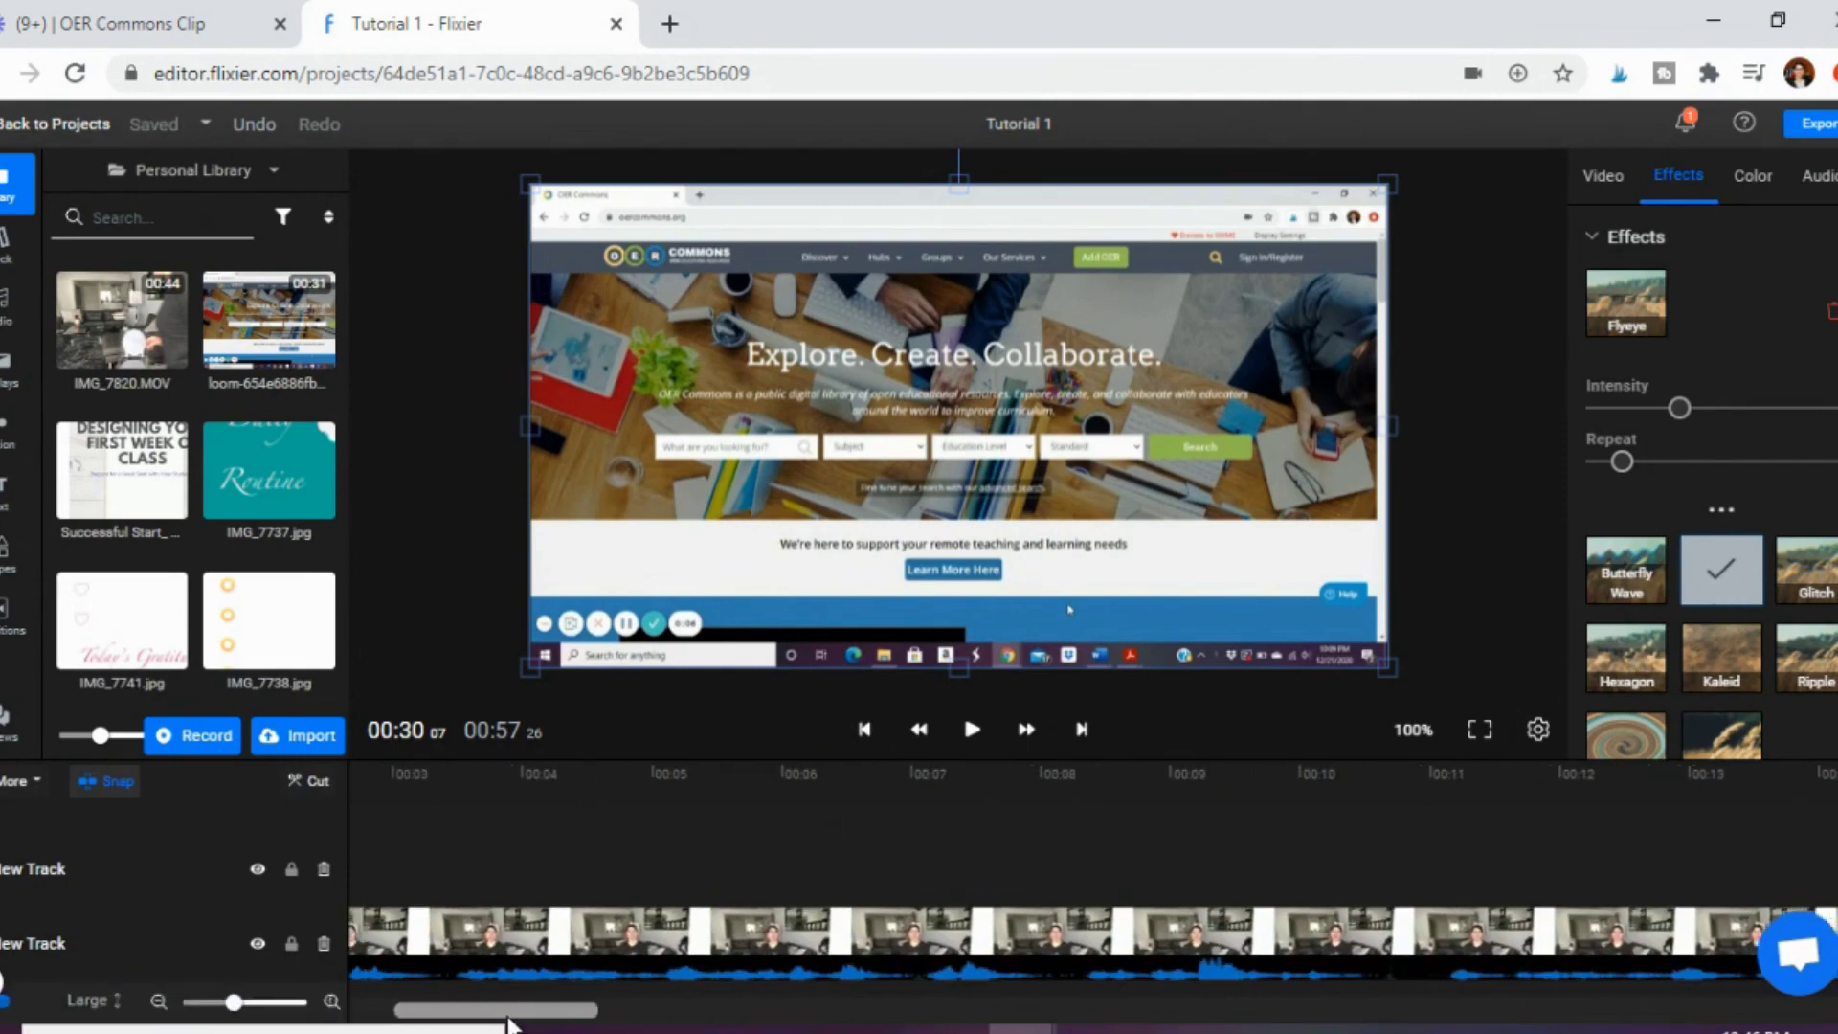
pyautogui.click(705, 935)
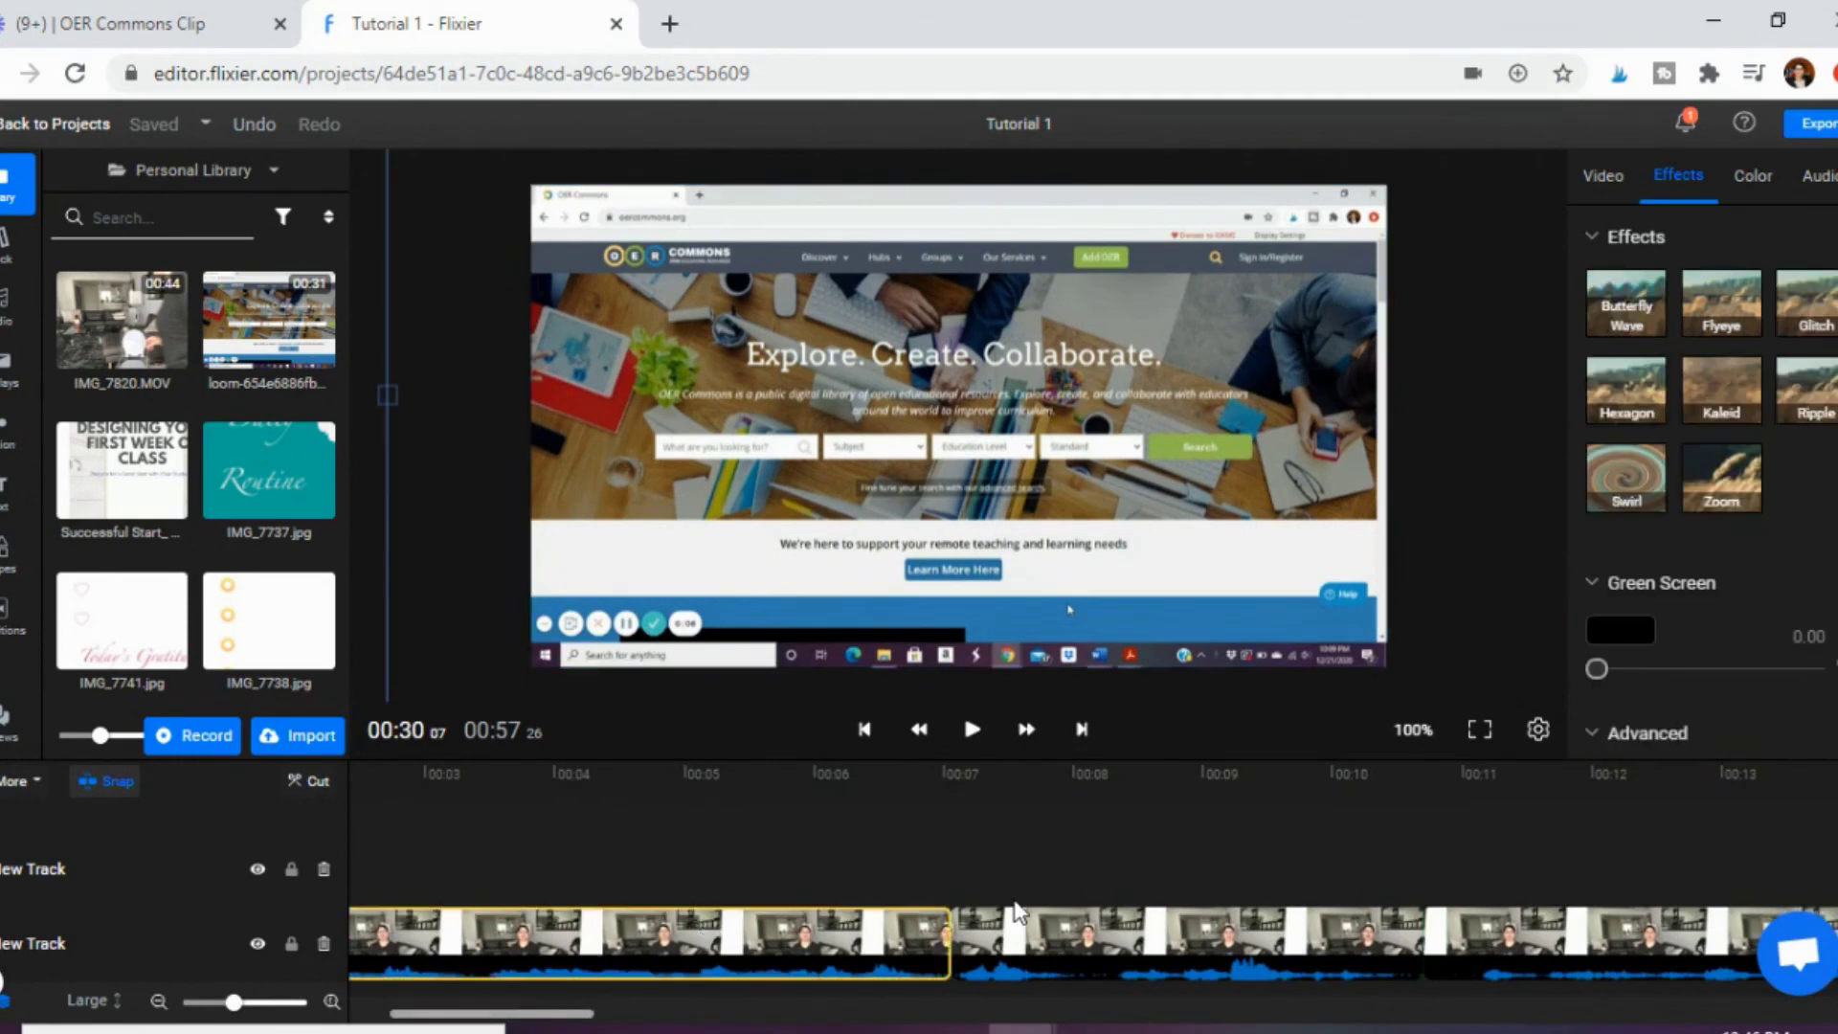
pyautogui.click(795, 866)
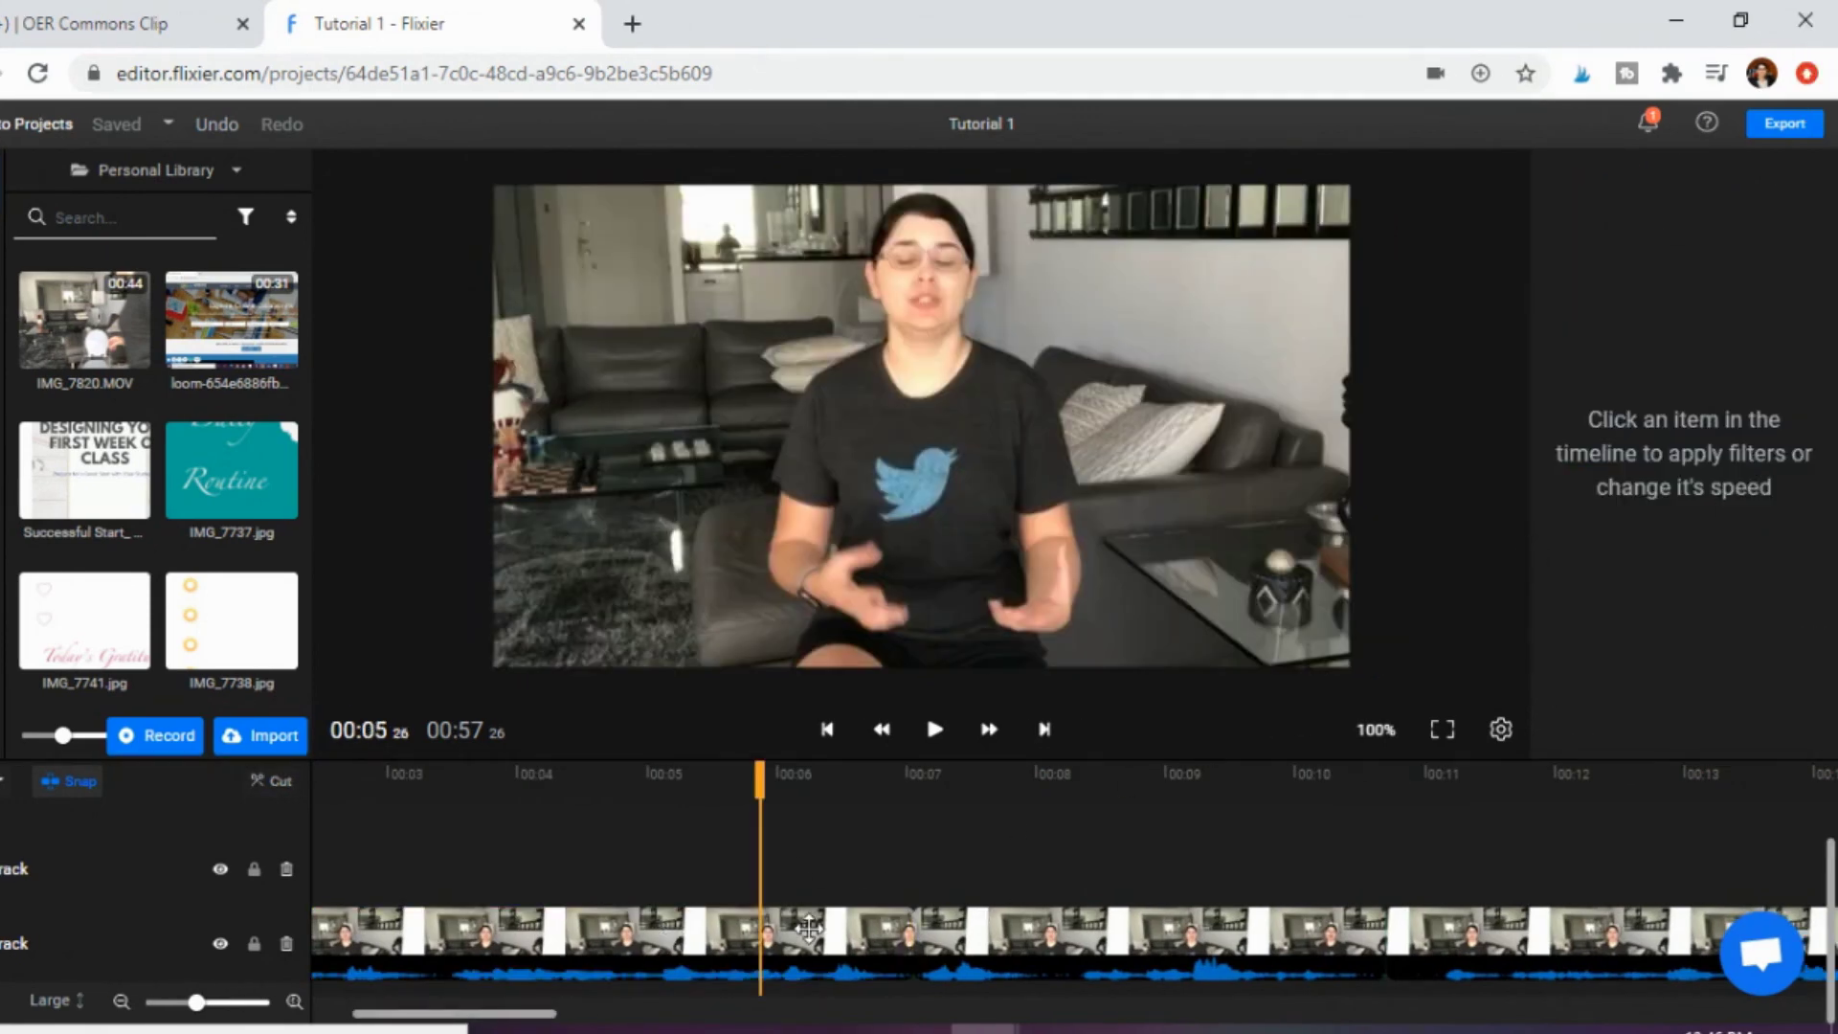
pyautogui.click(847, 923)
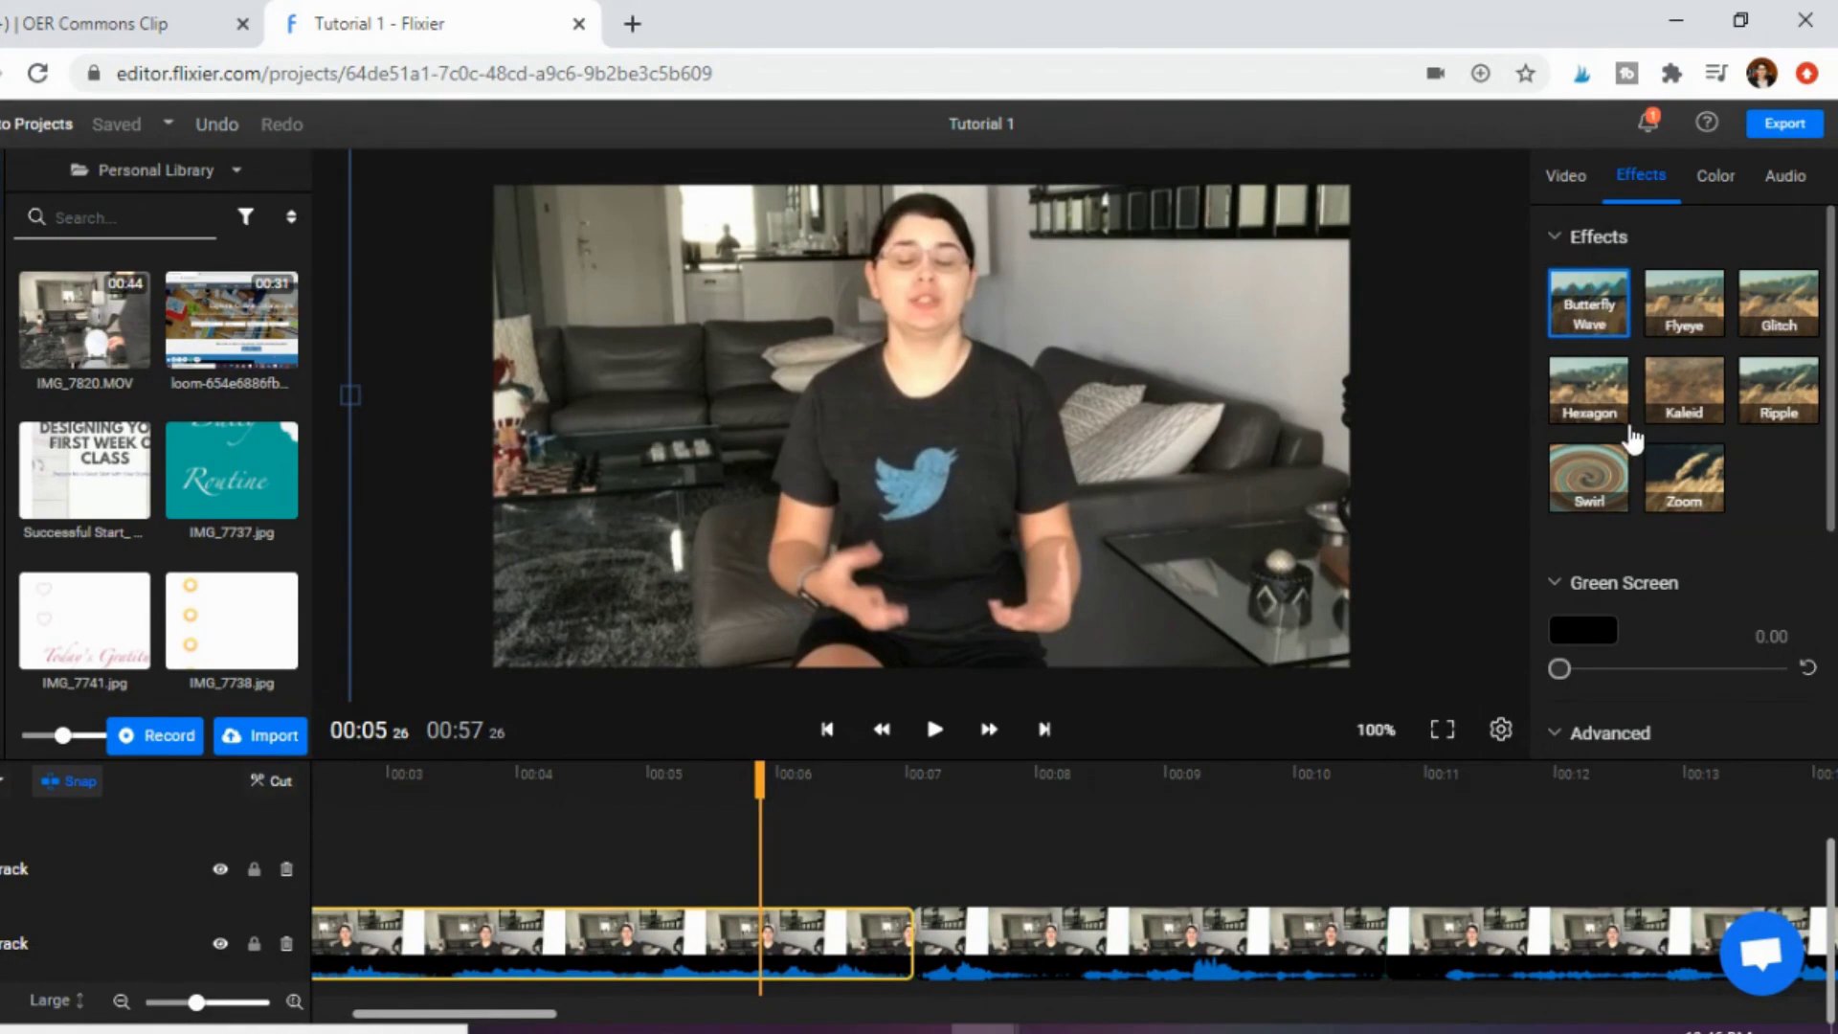
pyautogui.click(697, 847)
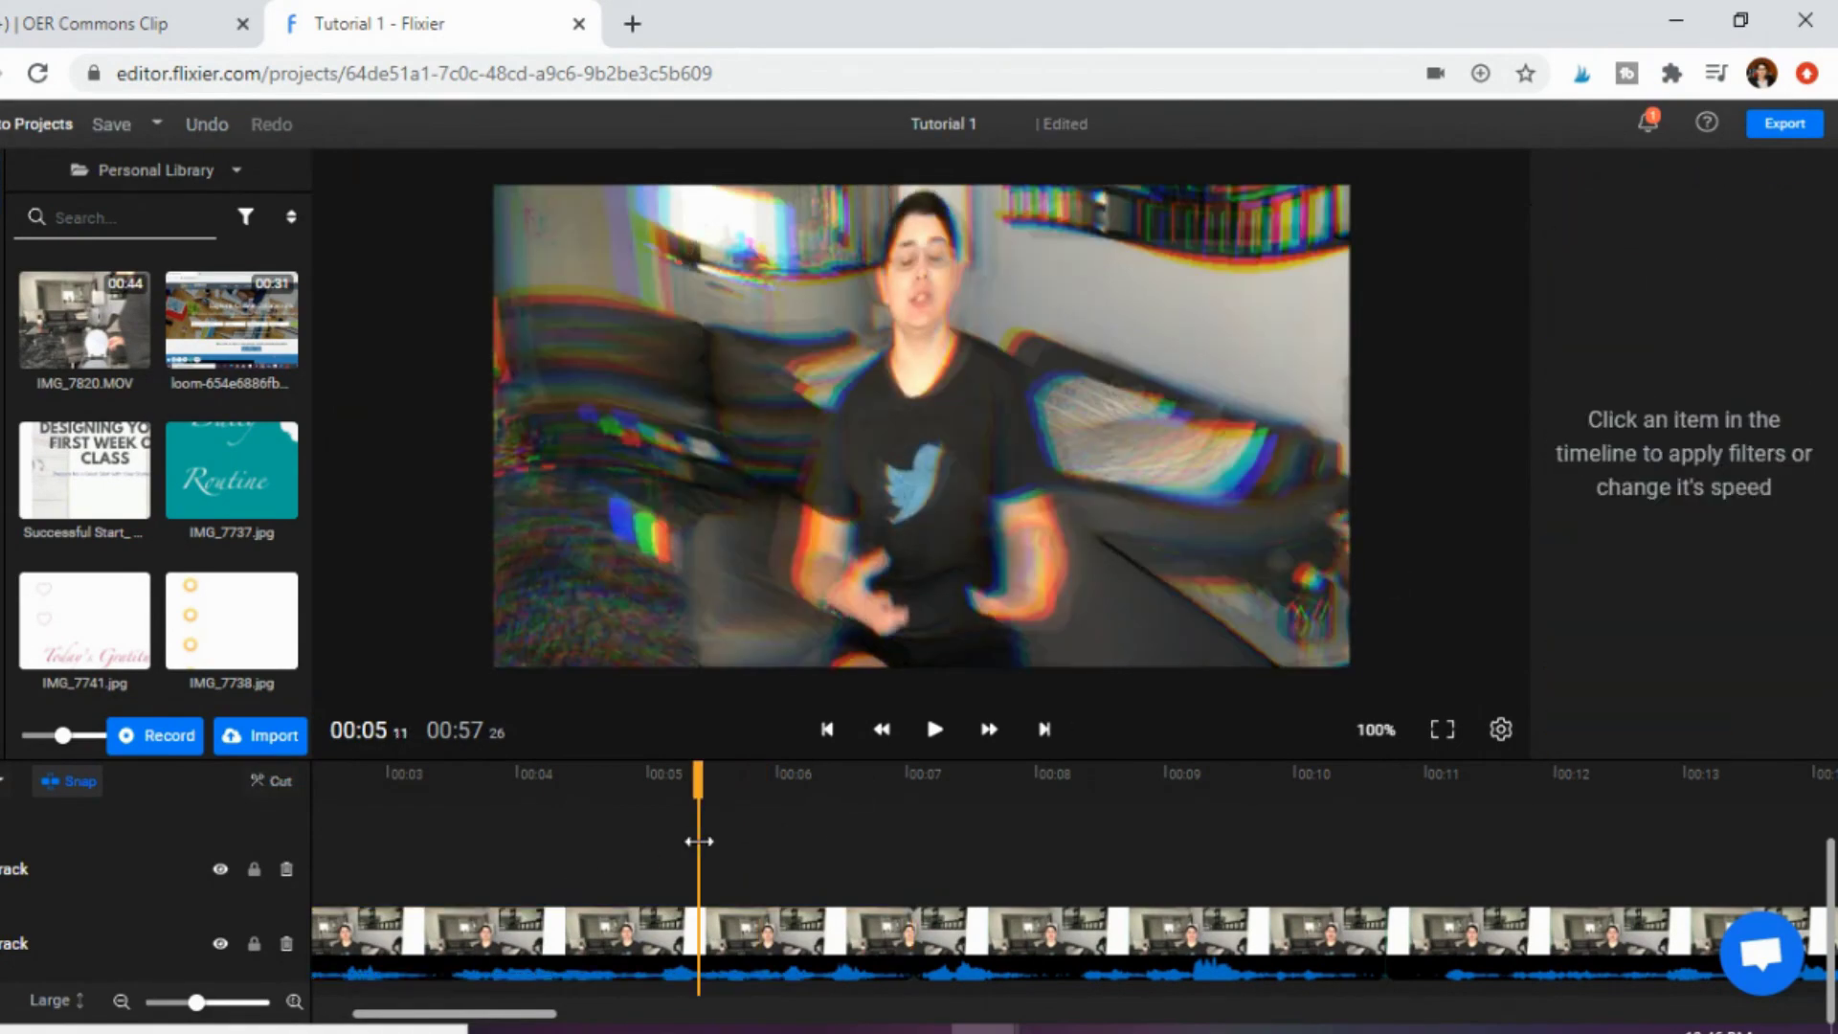
pyautogui.click(764, 930)
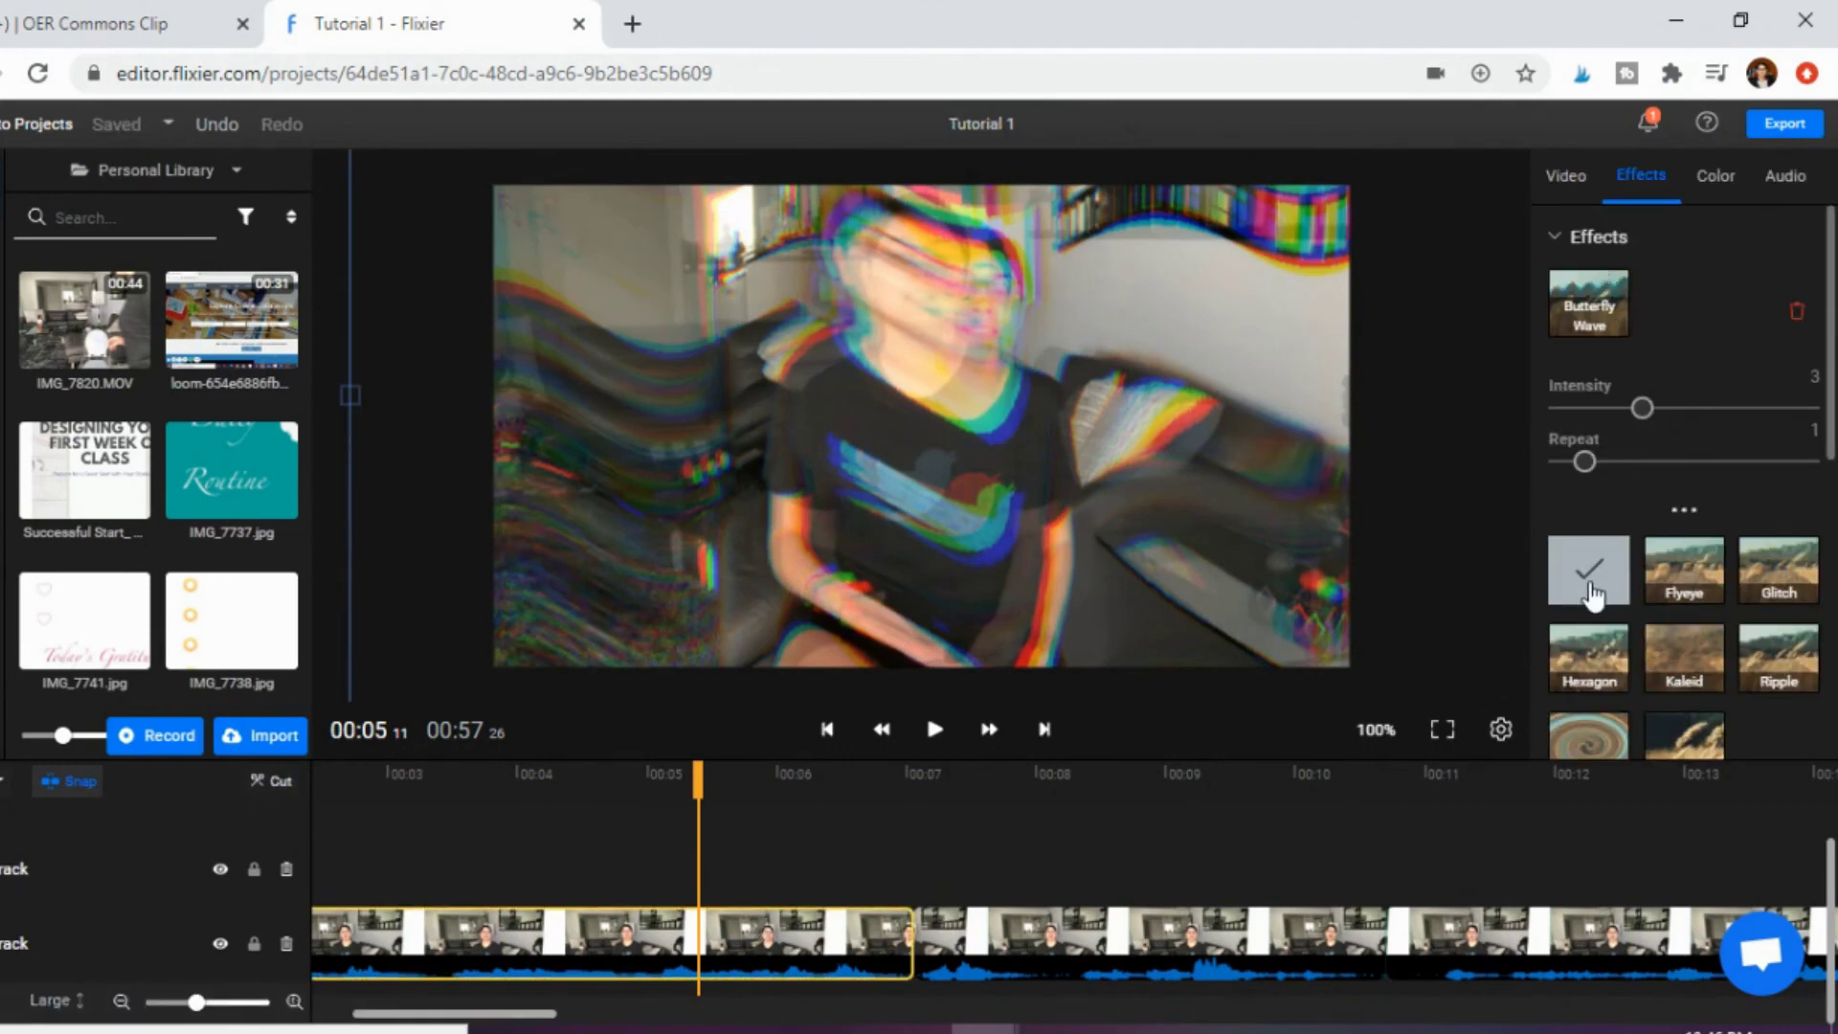
# Look over the other available effects and remove Butterfly Wave from the first IMG_7820.MOV clip.
pyautogui.scroll(-1, 1592, 588)
pyautogui.scroll(-2, 1592, 589)
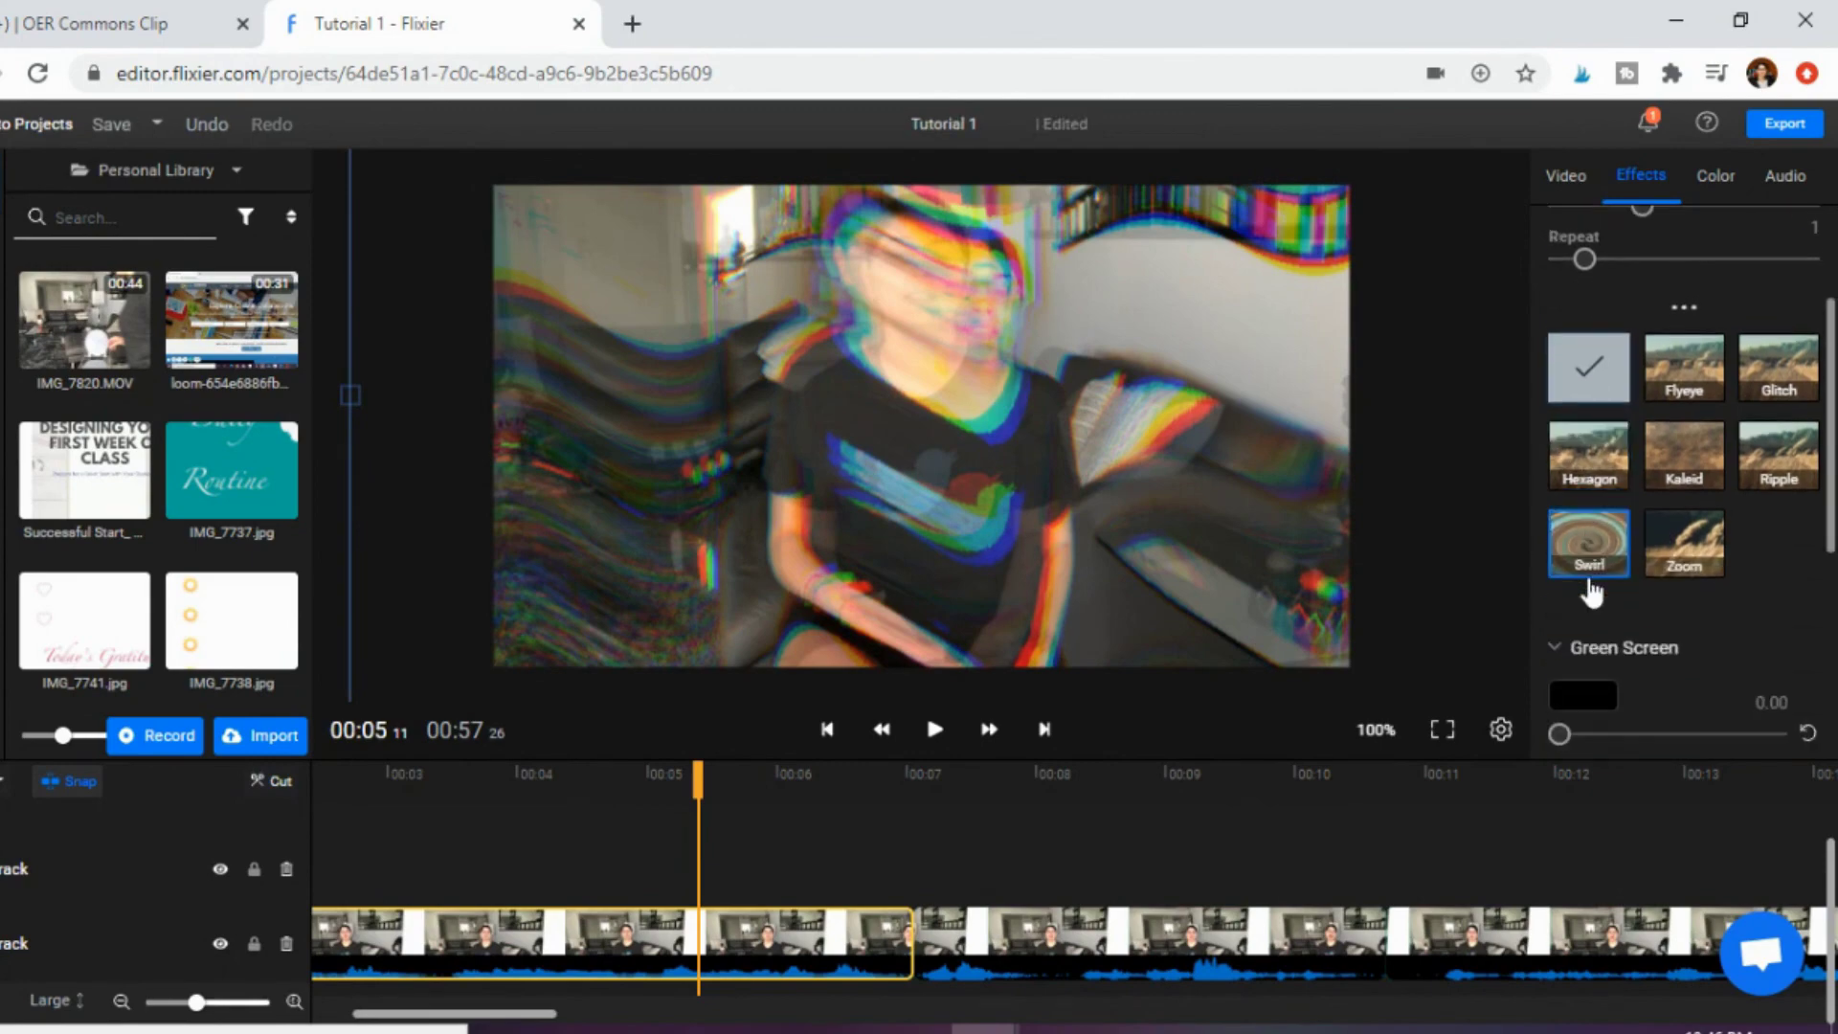
pyautogui.scroll(3, 1592, 591)
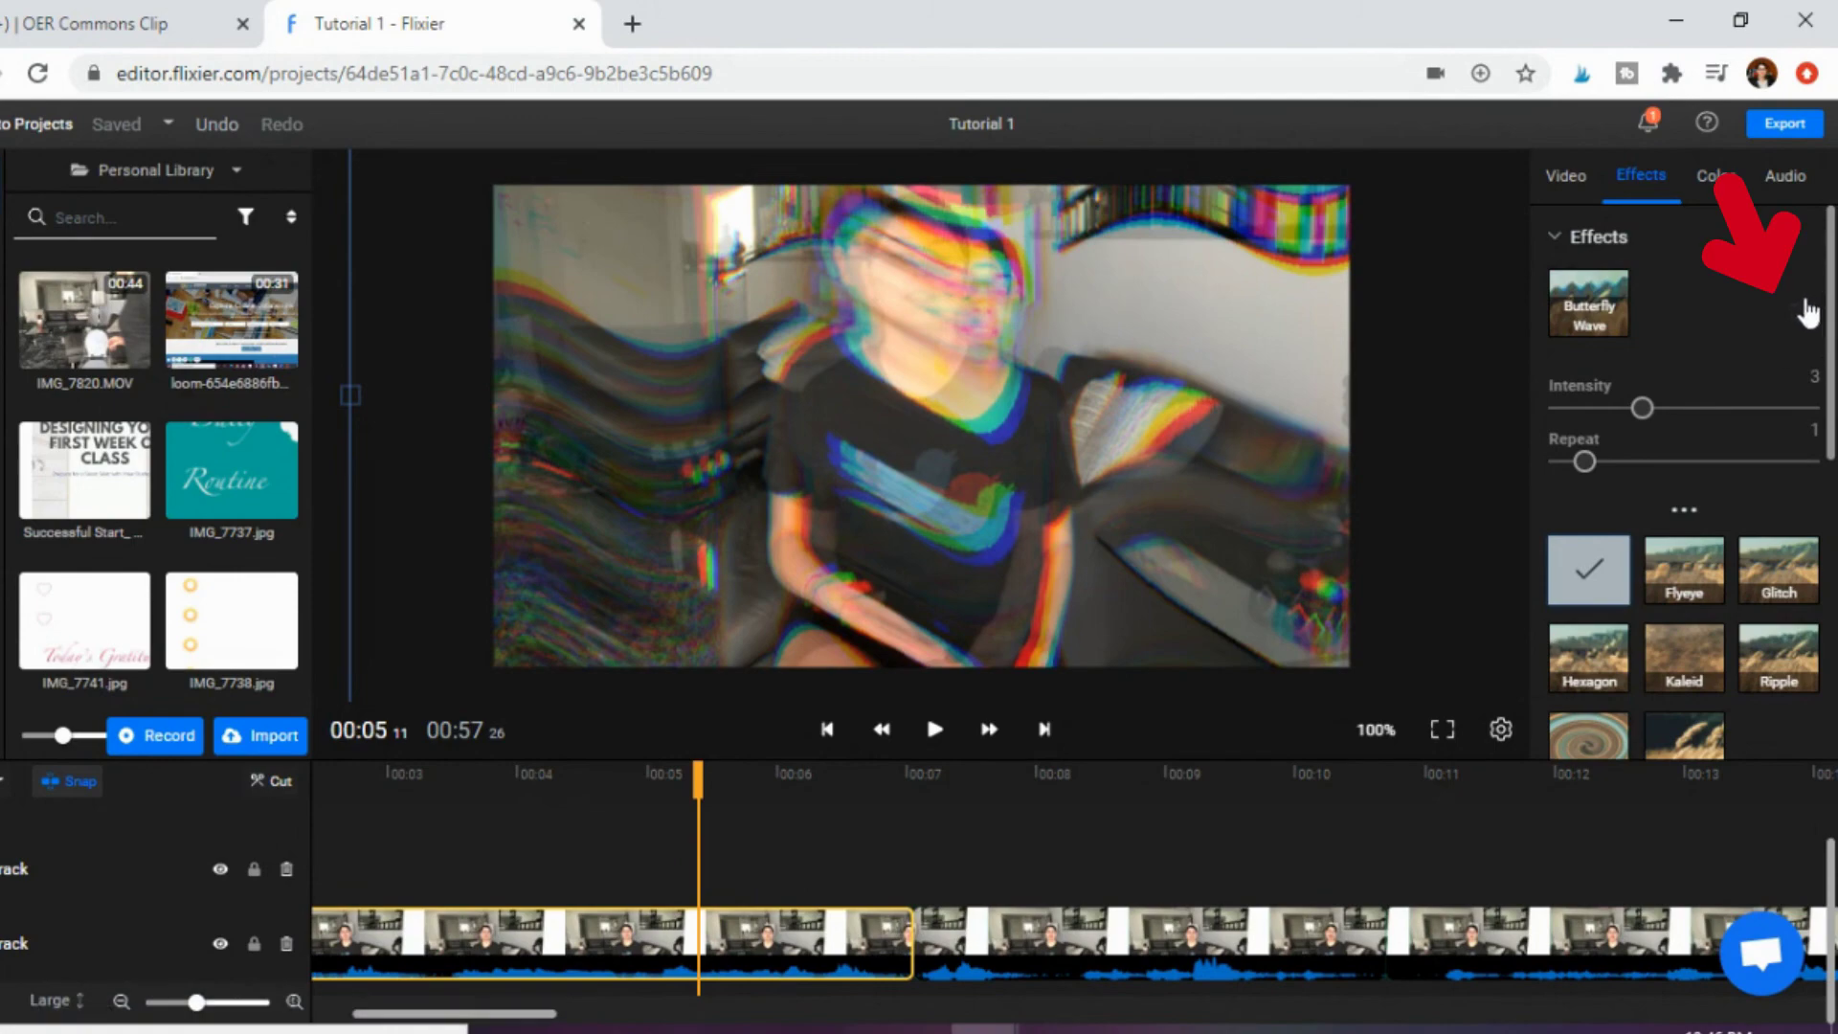
pyautogui.click(1797, 330)
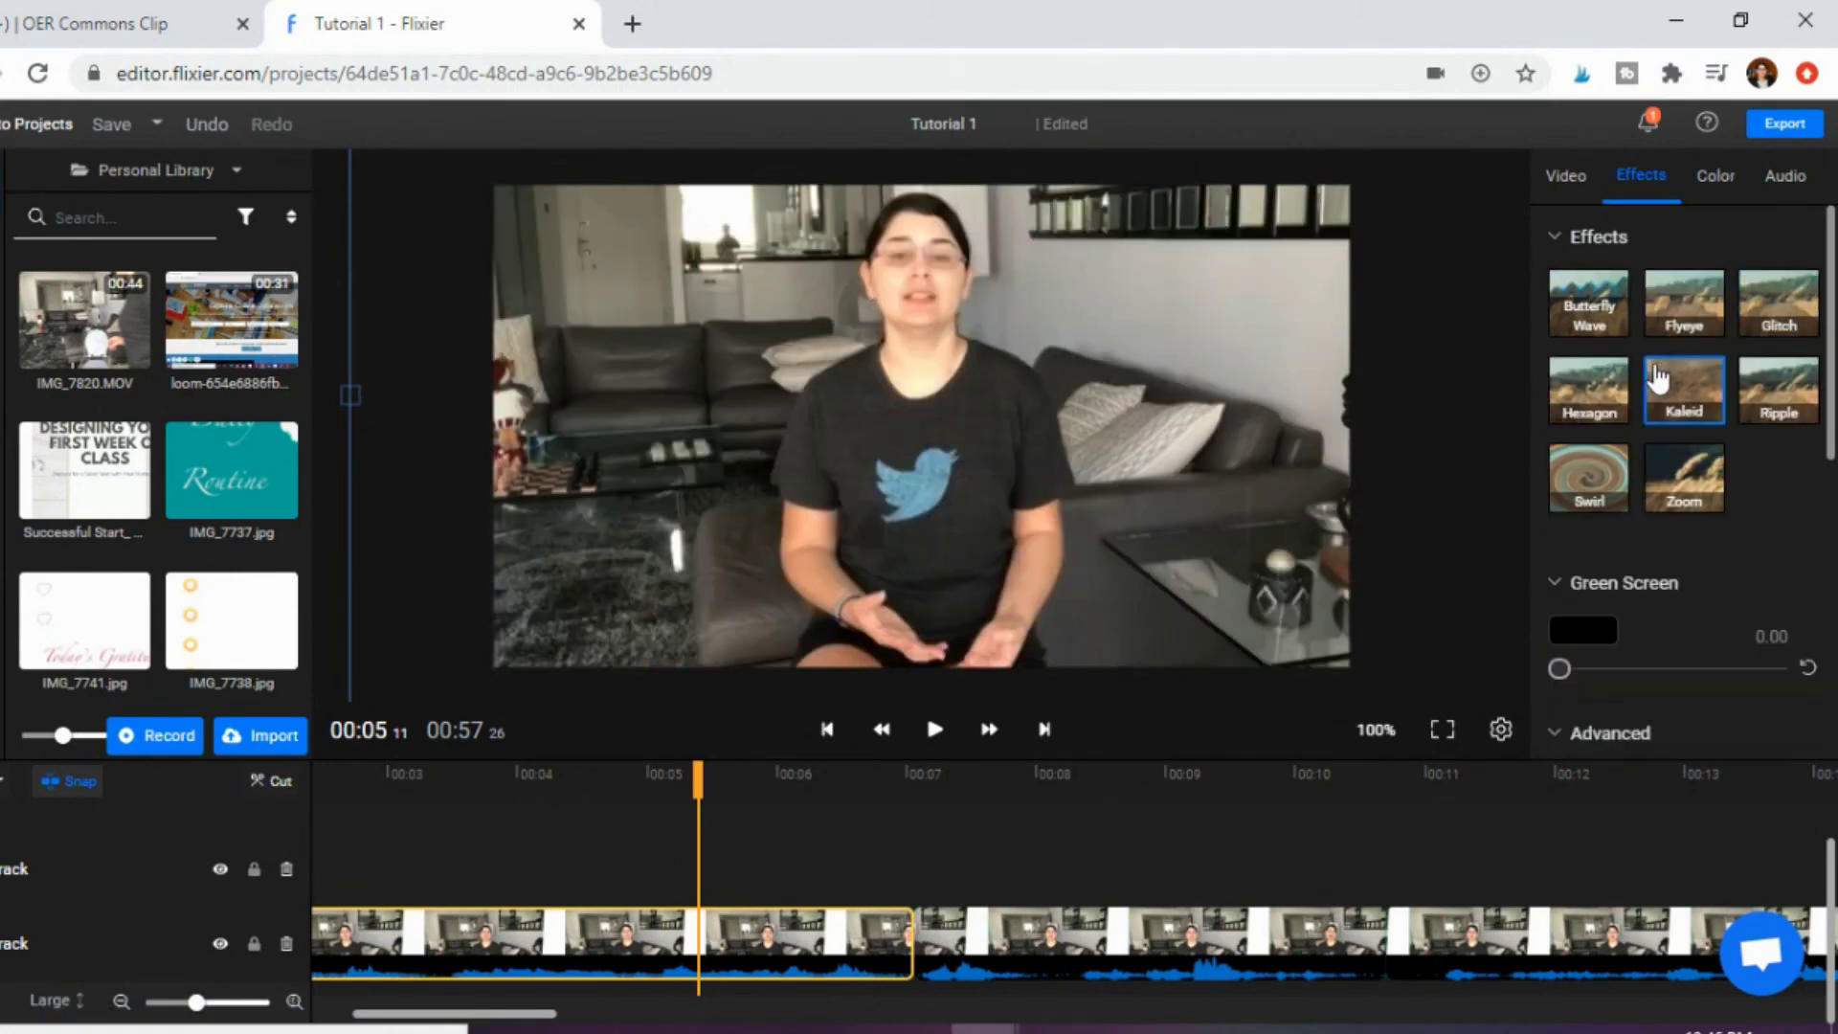
# Examine the color filters and the audio volume setting of the first IMG_7820.MOV clip.
pyautogui.click(1735, 180)
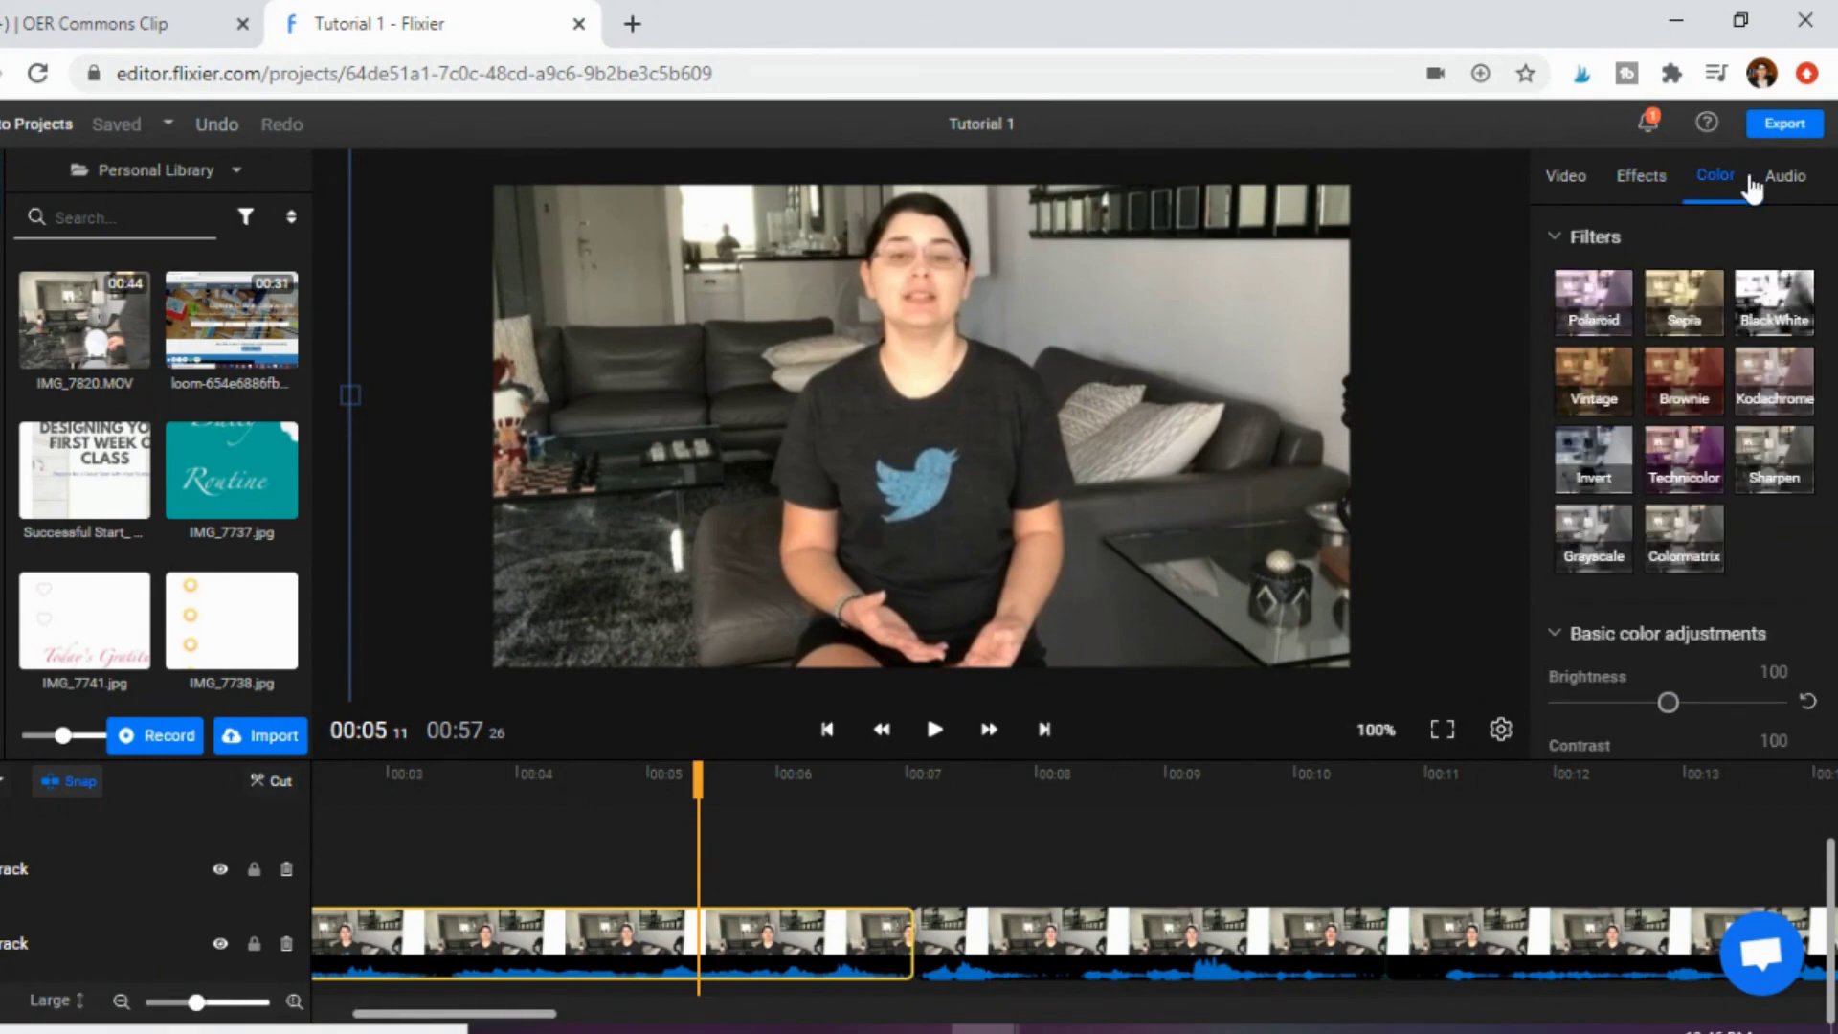
pyautogui.click(1785, 182)
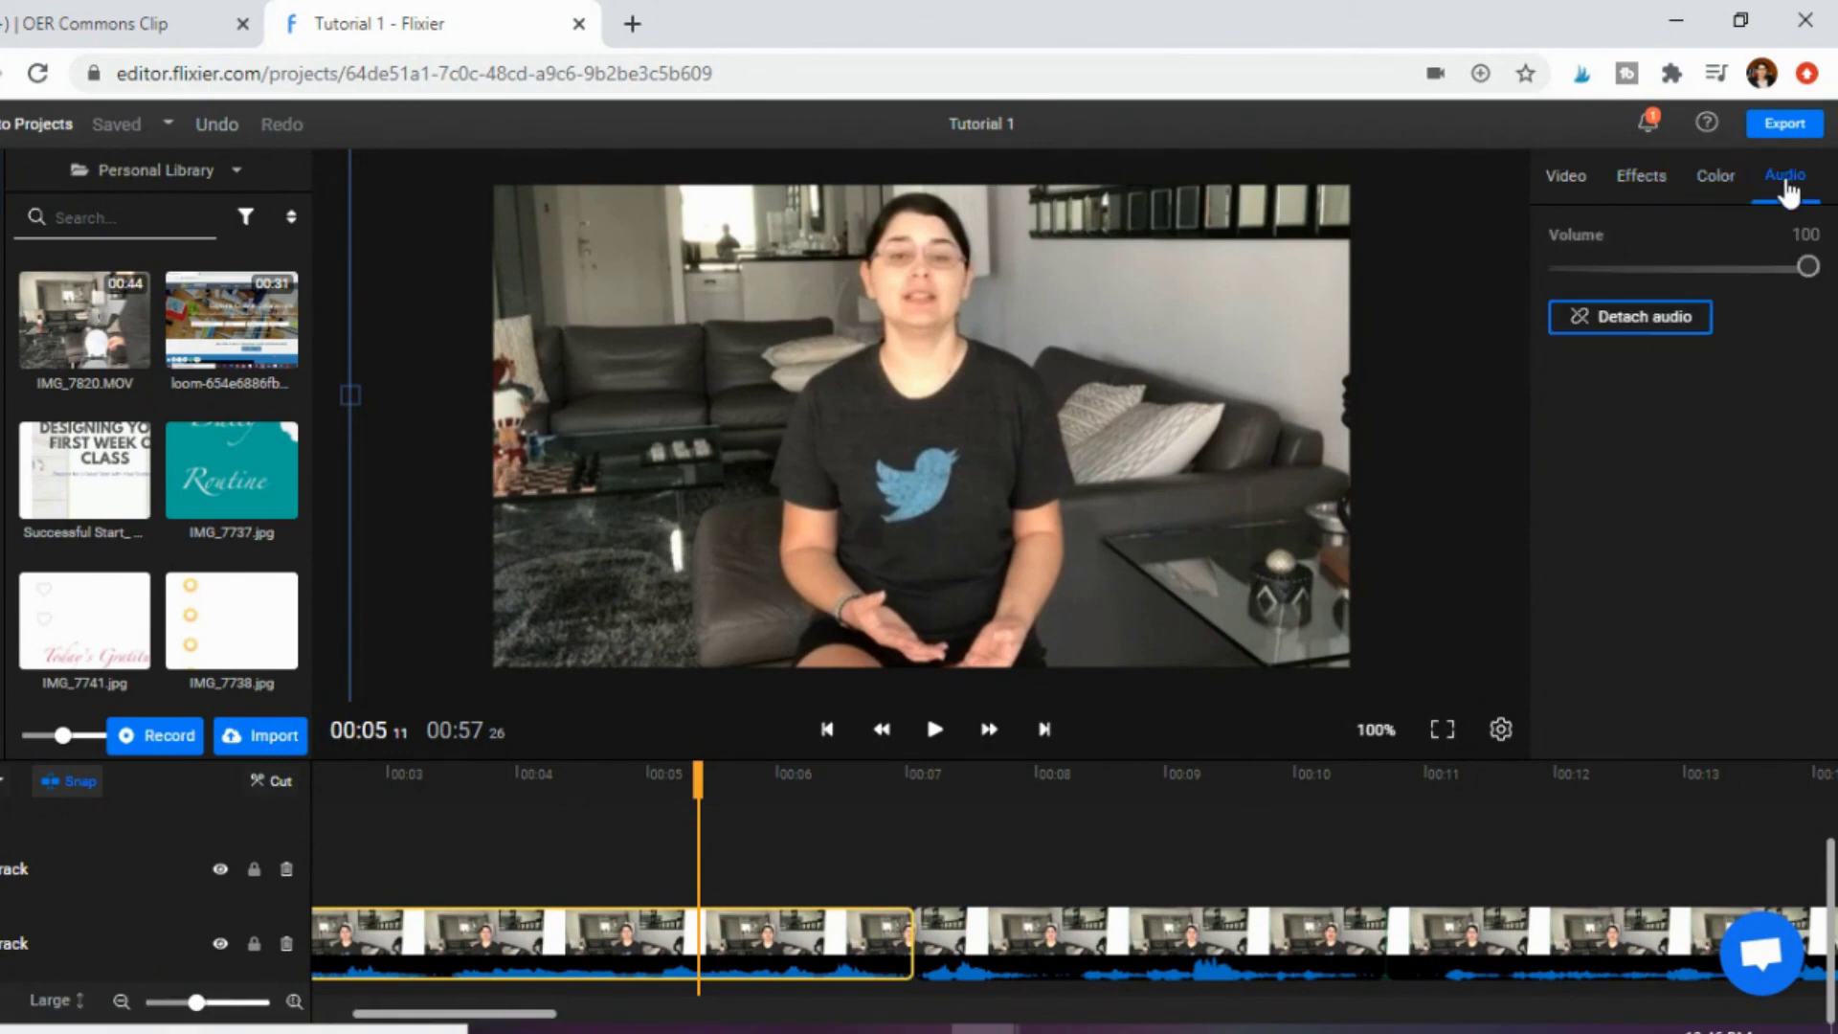
pyautogui.moveTo(1808, 271)
pyautogui.mouseDown()
pyautogui.moveTo(1625, 292)
pyautogui.moveTo(1739, 268)
pyautogui.moveTo(1830, 292)
pyautogui.mouseUp()
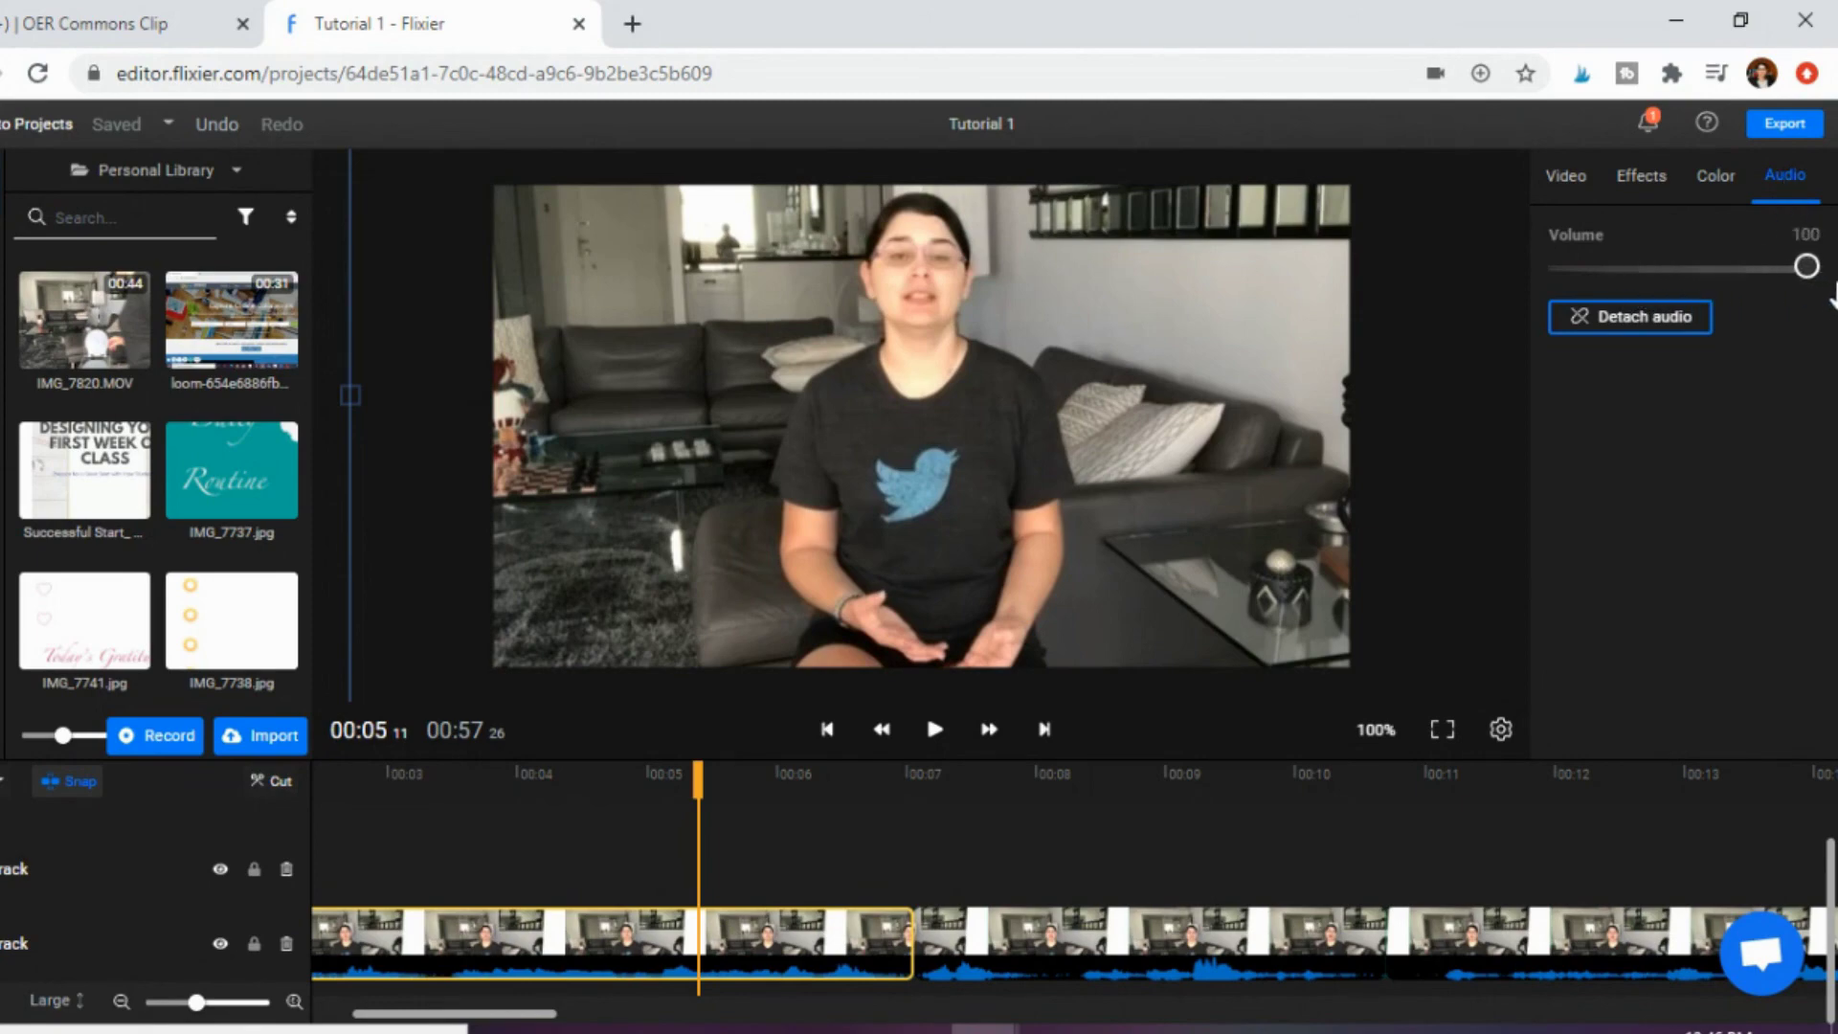